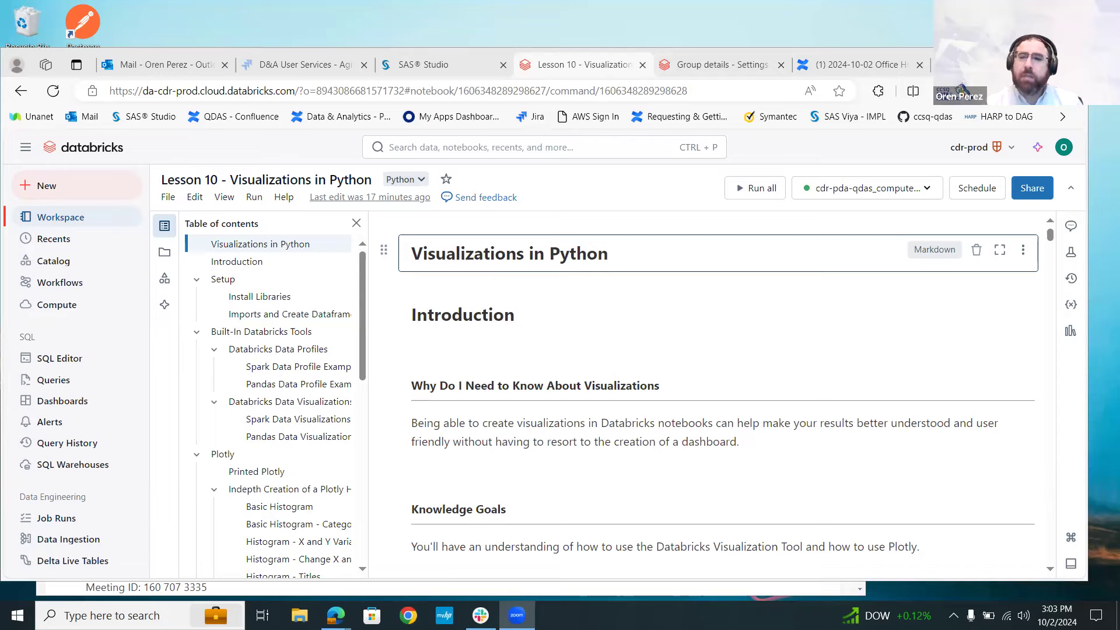
Review the lesson's introduction, including why visualizations matter, the knowledge goals and the topic outline.
click(694, 92)
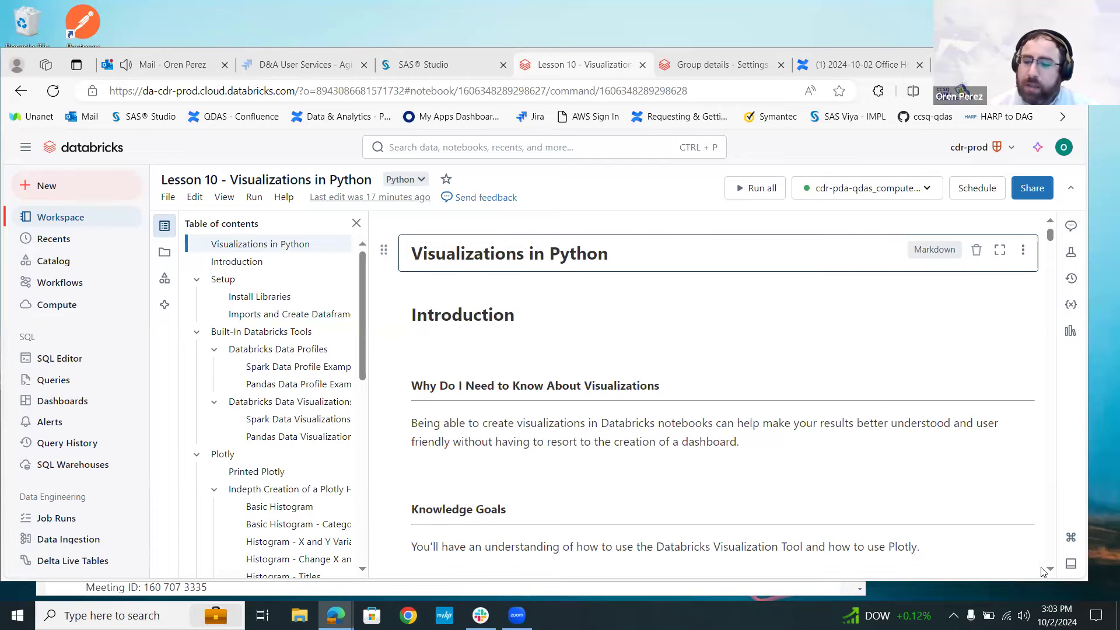
scroll(1048, 573, down, 2)
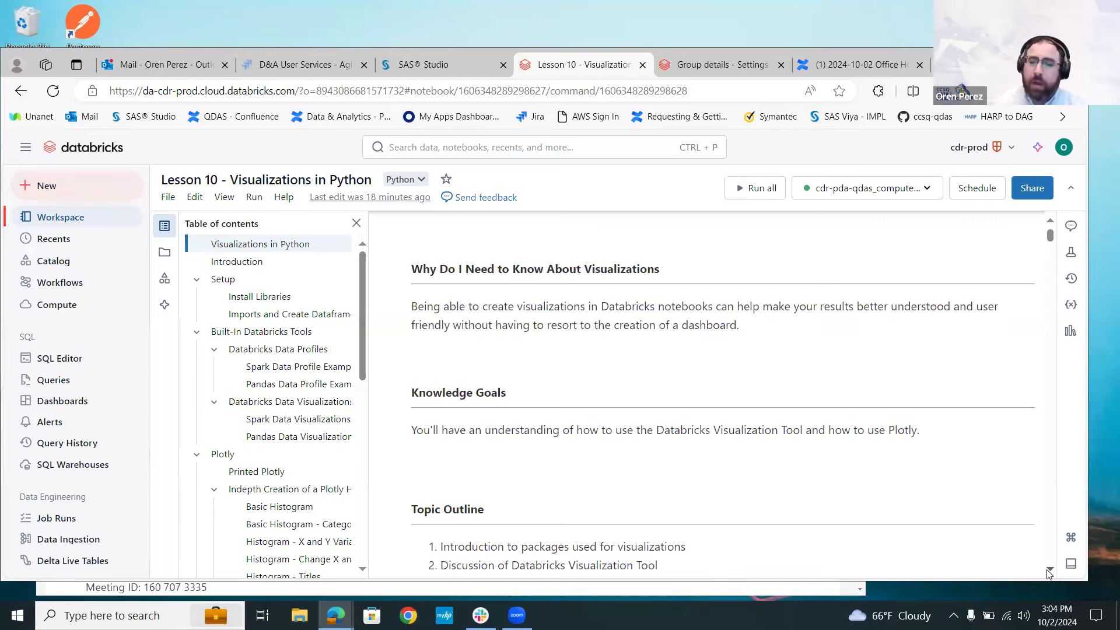
scroll(1048, 573, down, 1)
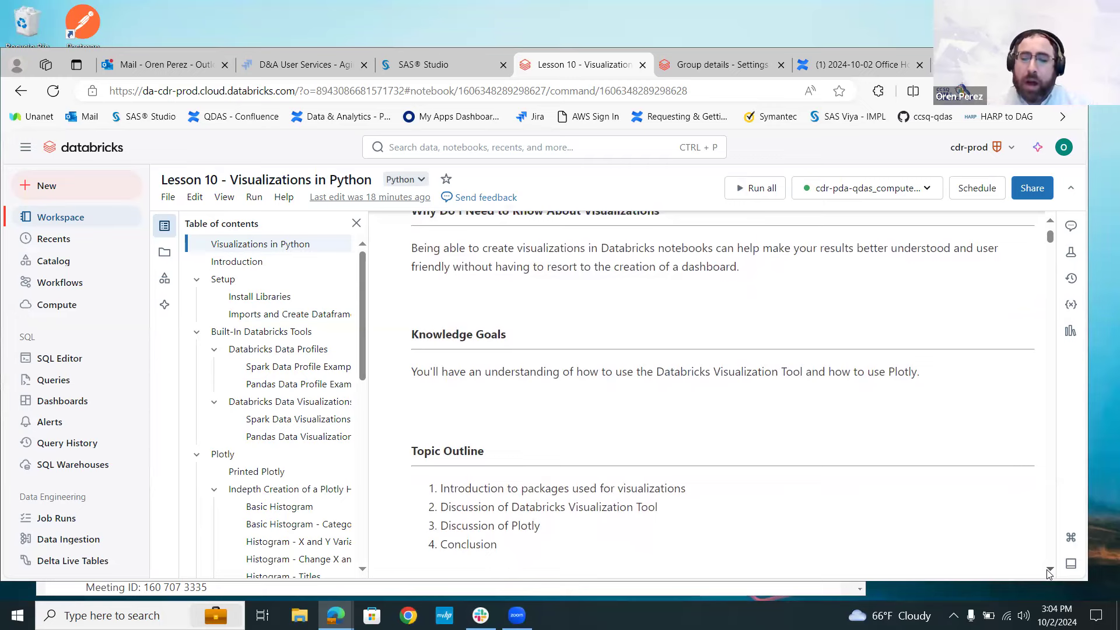
scroll(1049, 574, down, 4)
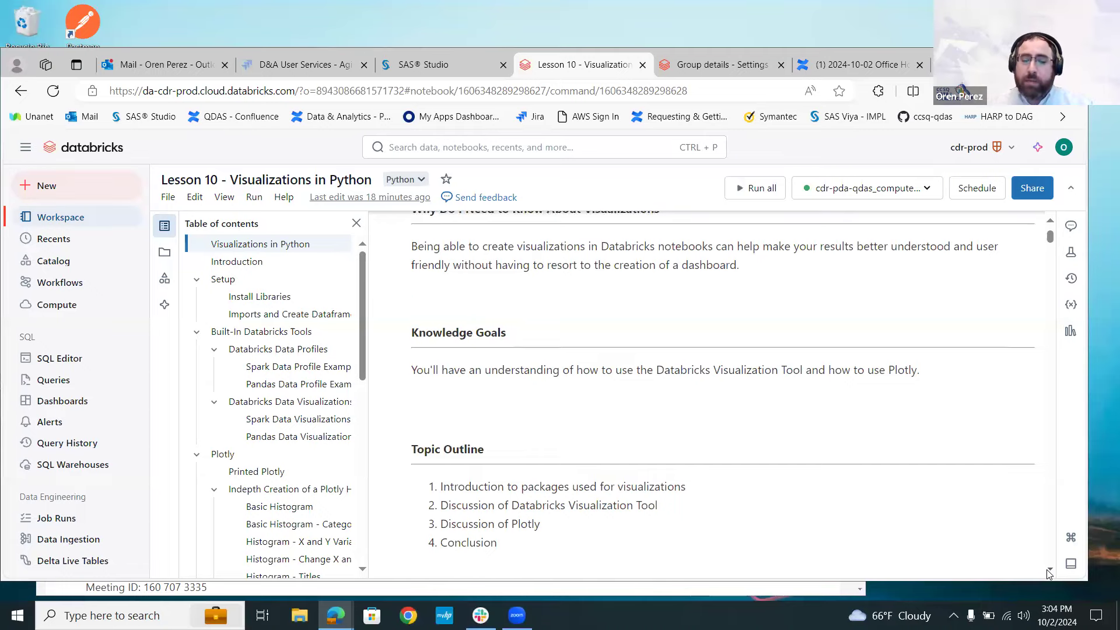
Examine the setup cells that install the libraries, import the packages and create the Titanic dataframes.
scroll(1048, 573, down, 4)
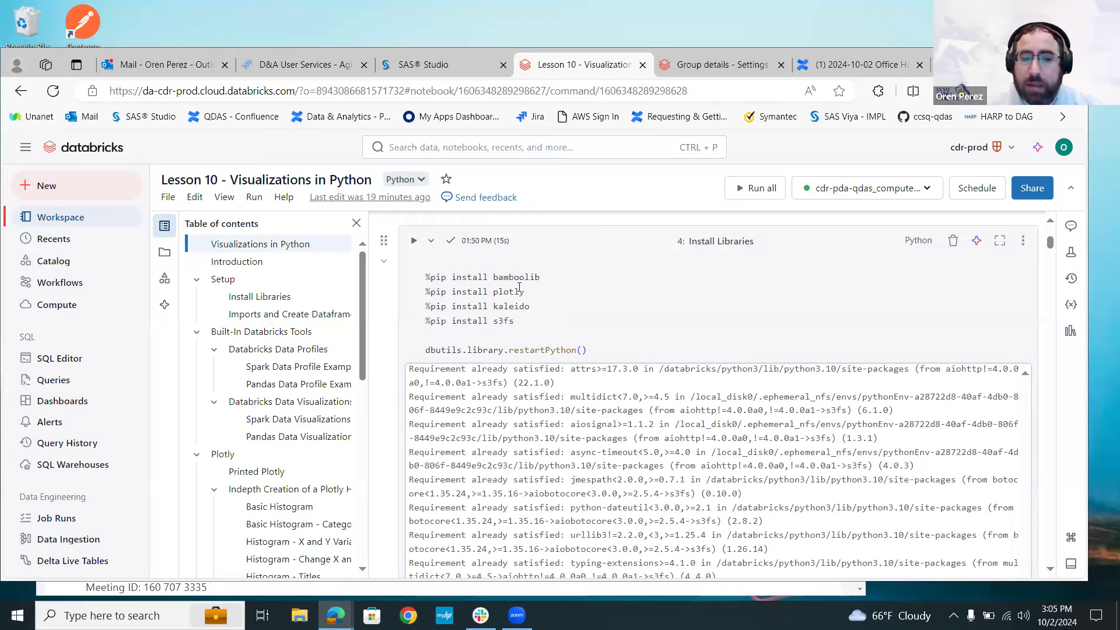
mouse_move(483, 255)
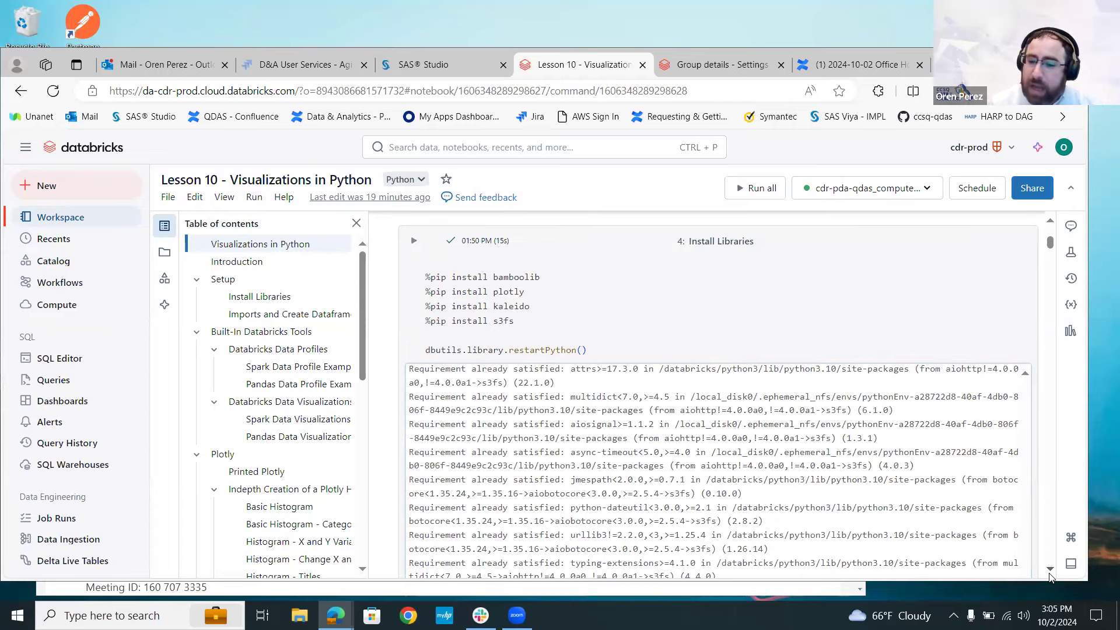
scroll(1049, 575, down, 3)
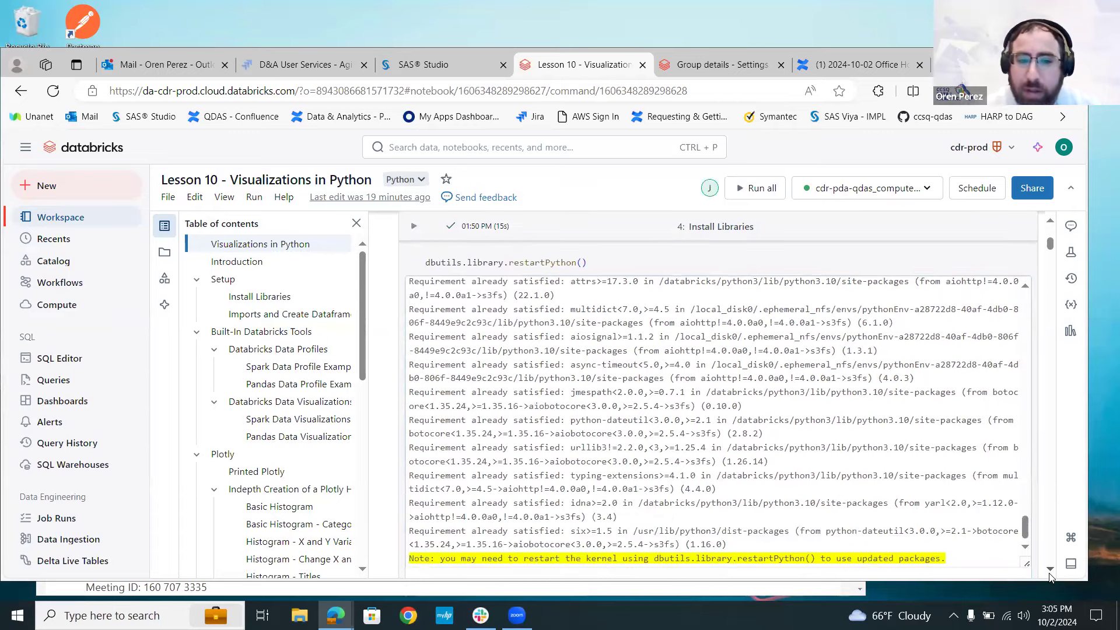
scroll(1049, 577, down, 1)
scroll(1049, 576, down, 10)
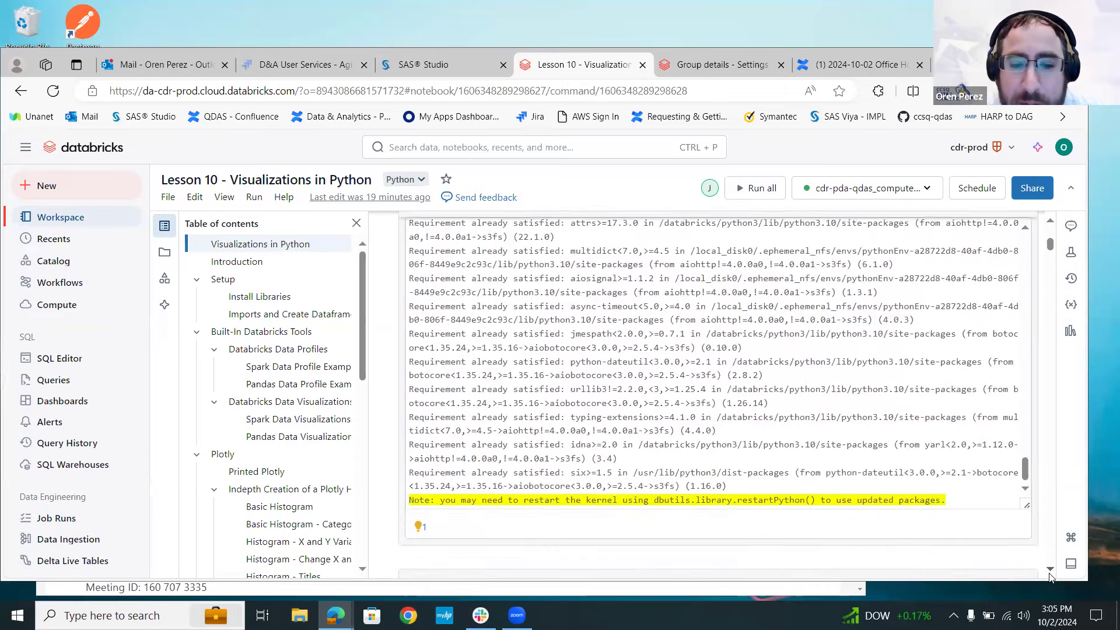
scroll(1049, 577, down, 4)
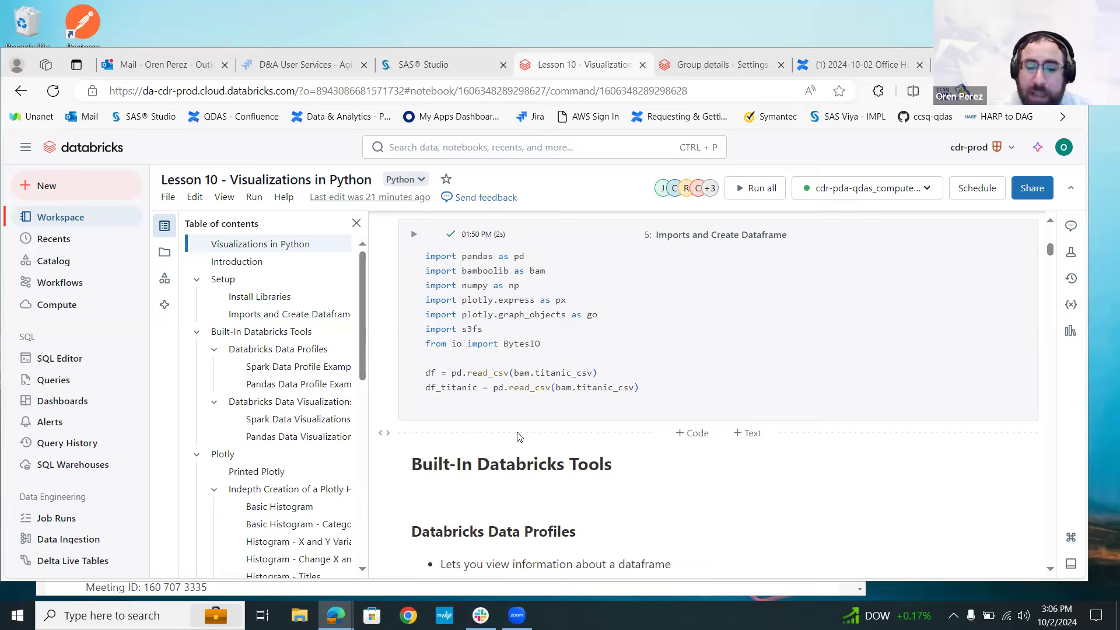
Read the Databricks Data Profiles description and the code of the Spark Data Profile Example cell.
click(1051, 568)
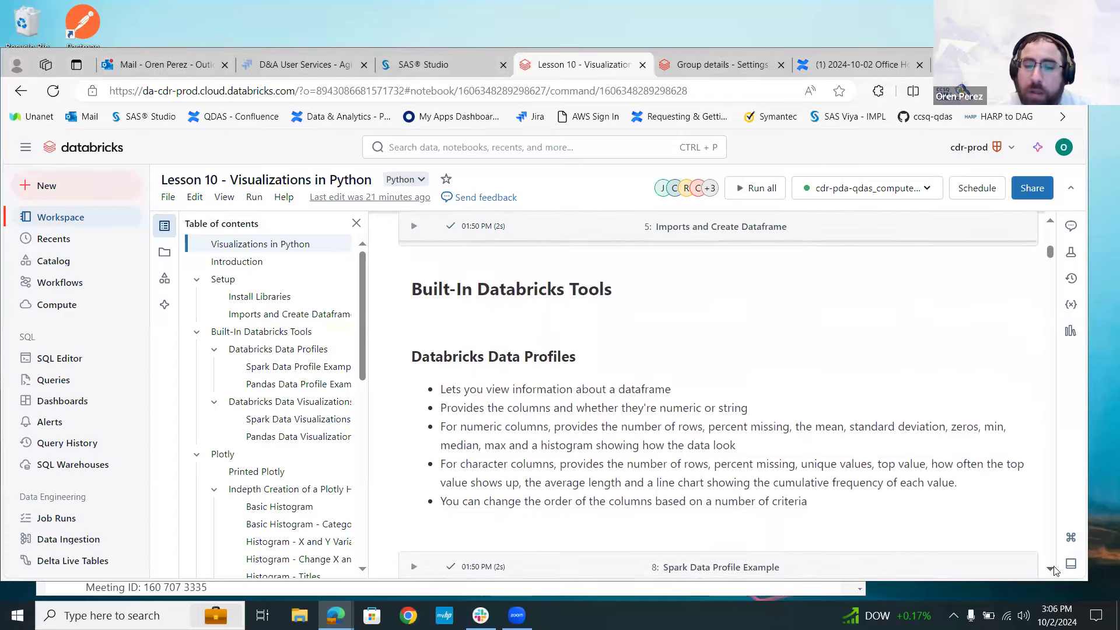
click(1052, 568)
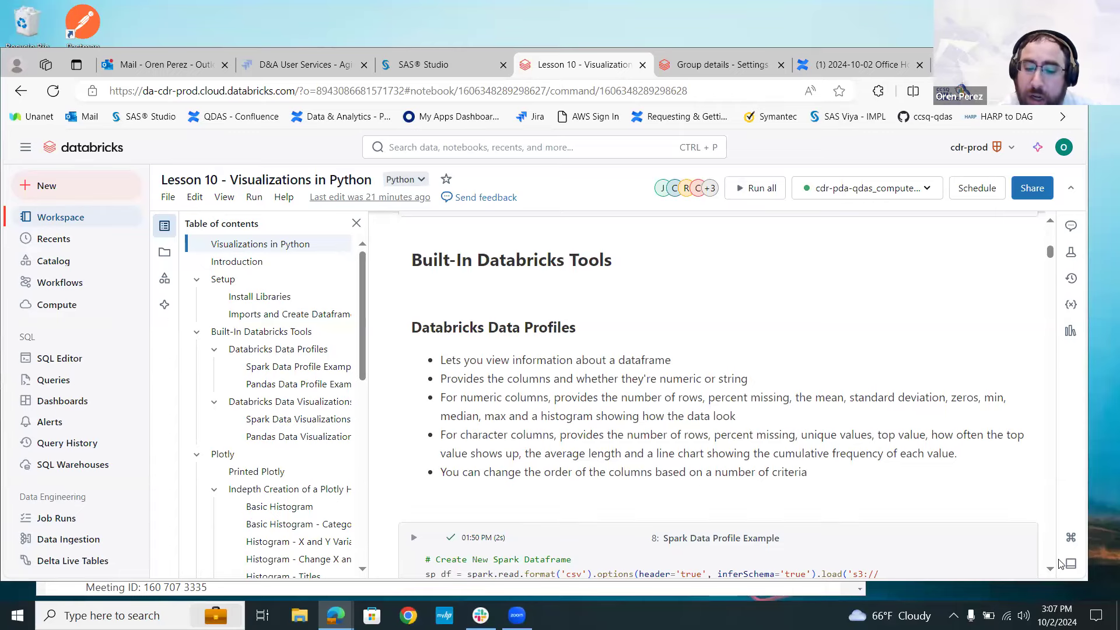
scroll(1053, 569, down, 3)
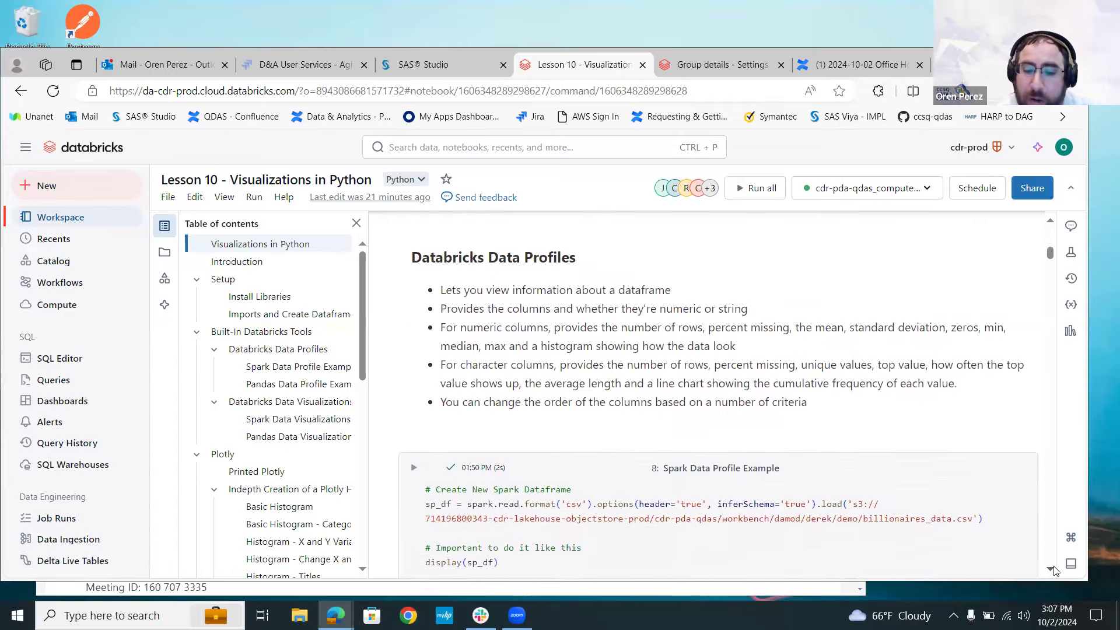
scroll(1054, 570, down, 3)
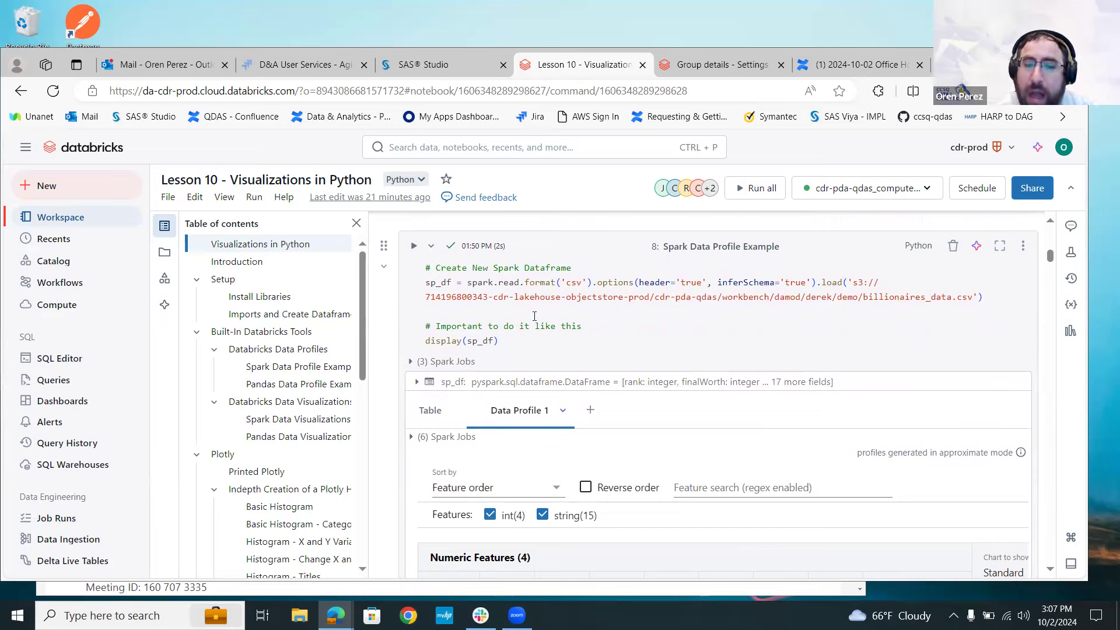
Check the Spark dataframe's table output and the options for adding a result view, and return to Data Profile 1.
click(421, 412)
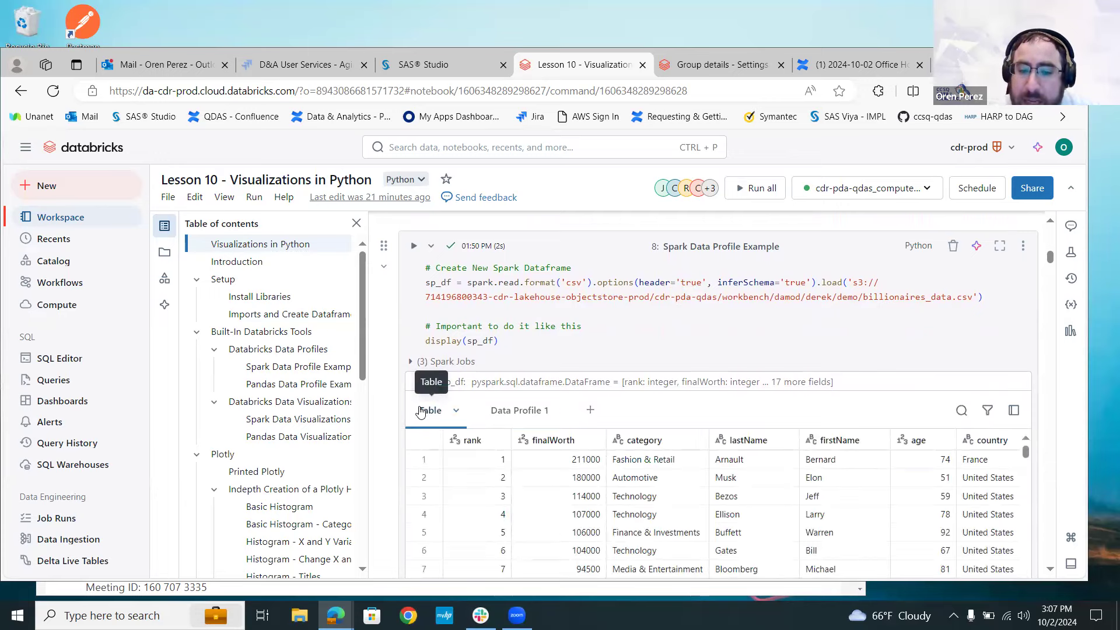
click(591, 410)
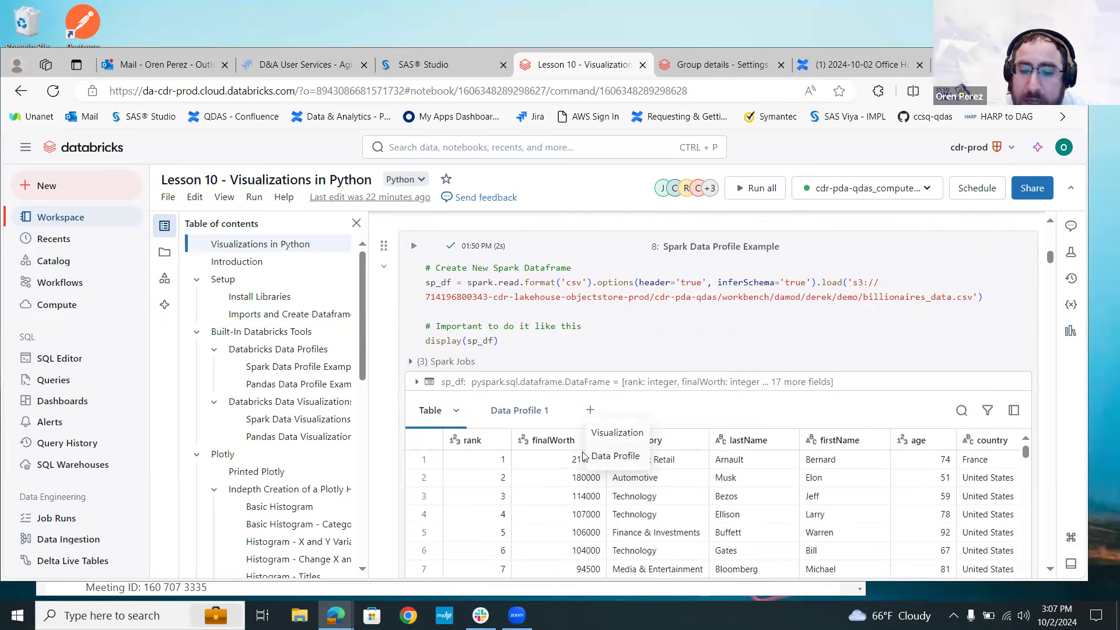
click(522, 421)
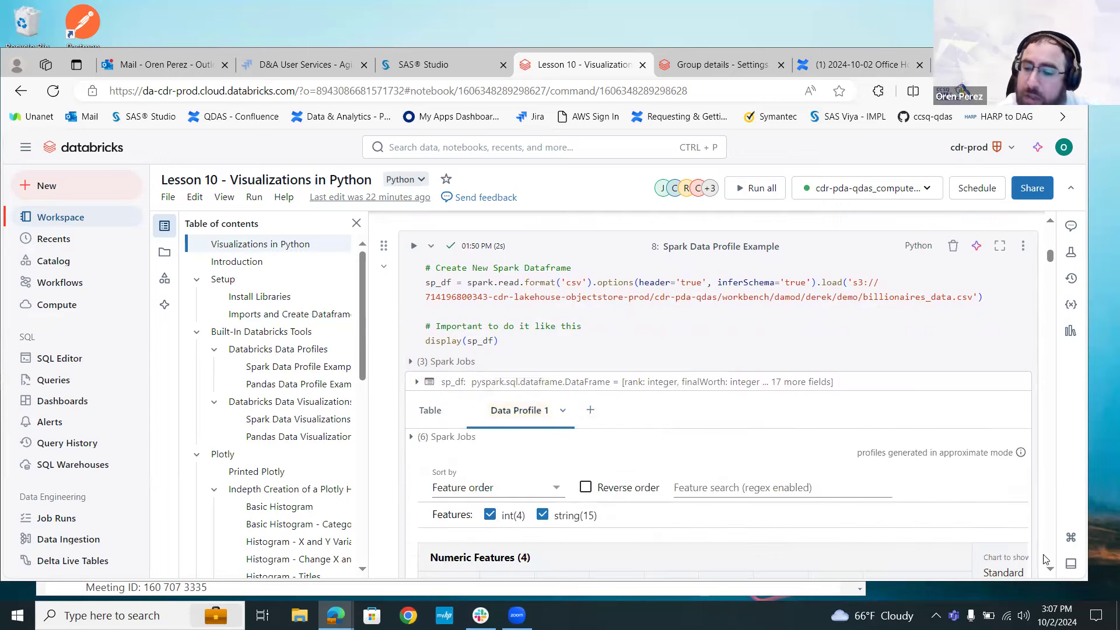
Inspect the available sort orders for the features in Data Profile 1 without changing the current one.
scroll(1049, 569, down, 2)
scroll(1049, 569, down, 3)
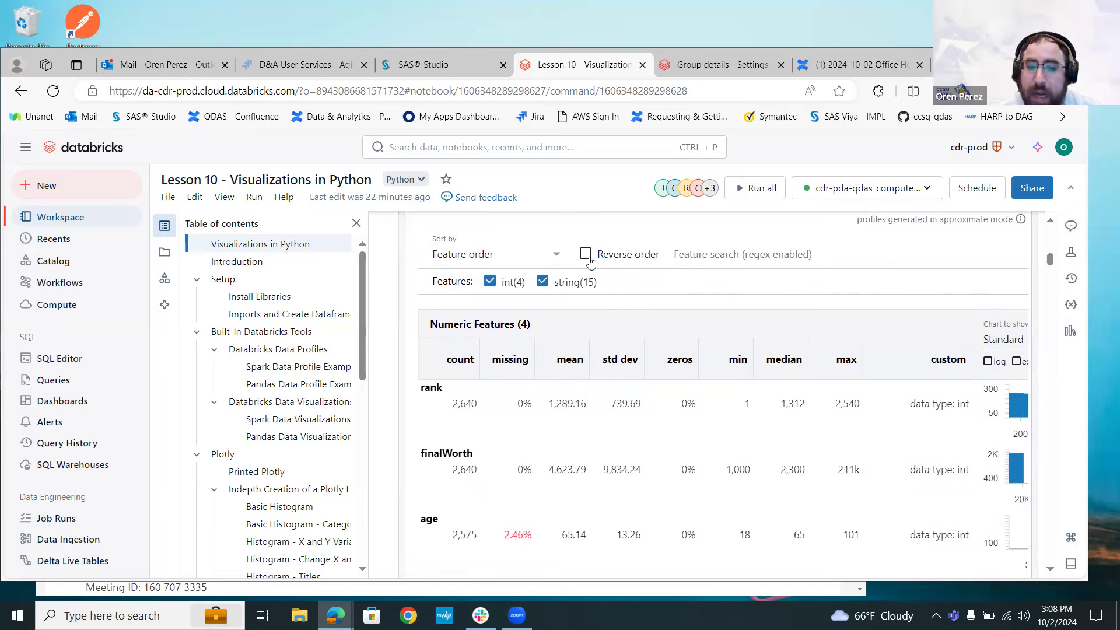
click(558, 254)
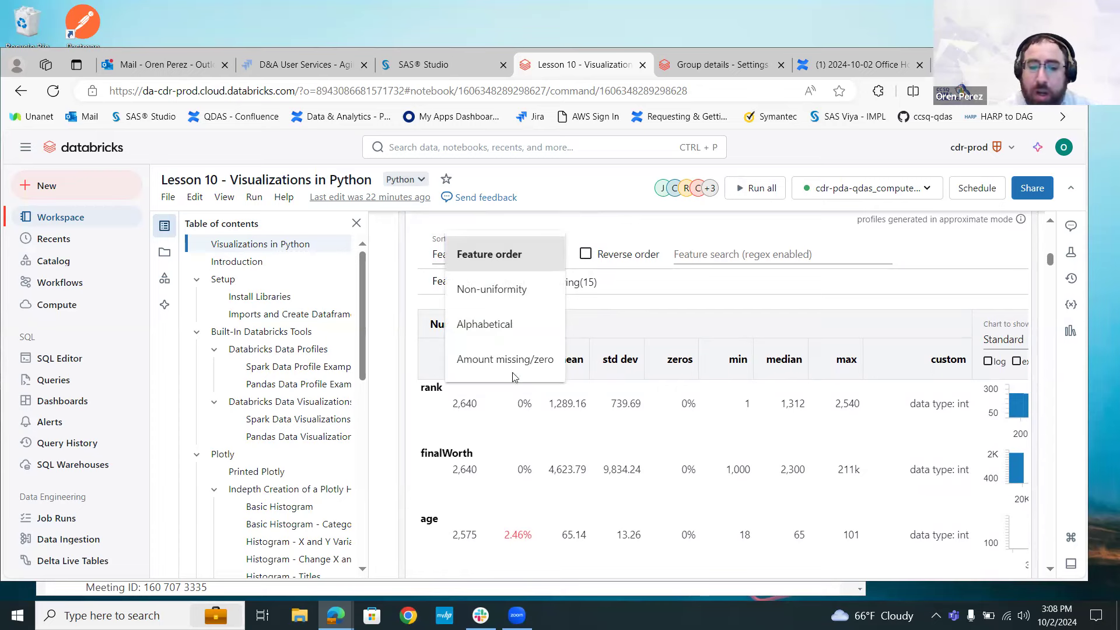
click(679, 318)
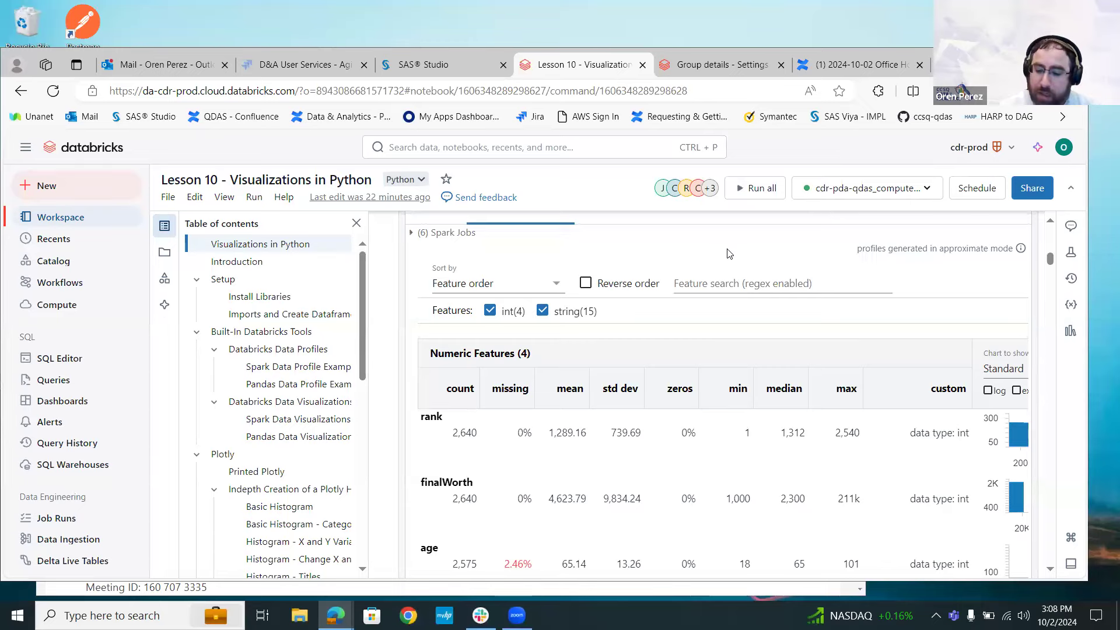
Examine the summary statistics of the numeric features in the Spark data profile, from count and missing through max.
scroll(728, 254, up, 2)
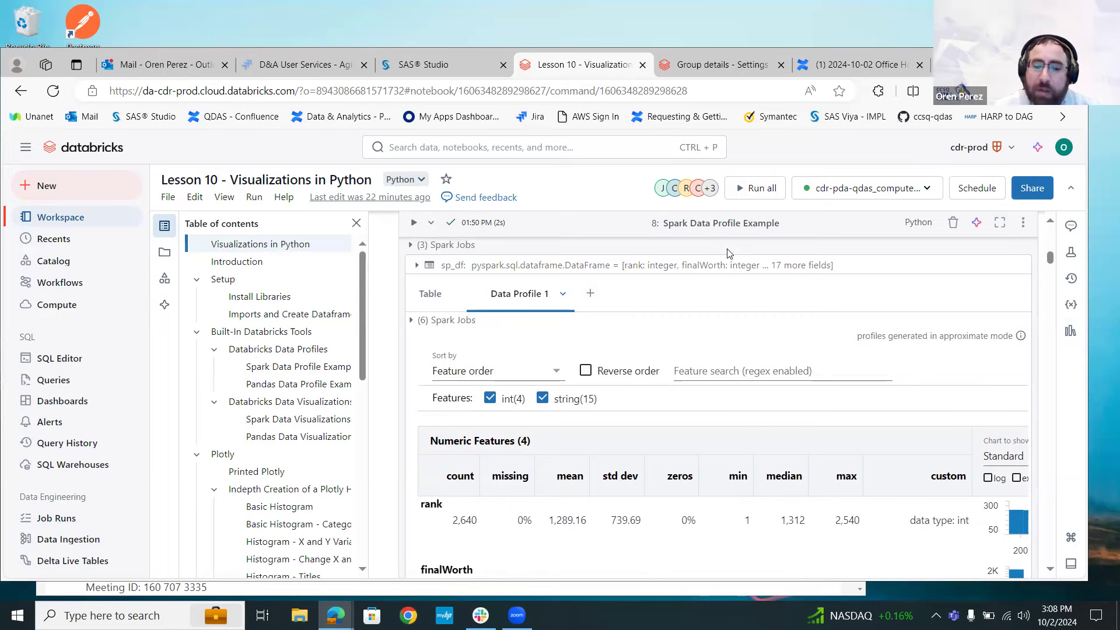
scroll(727, 253, down, 3)
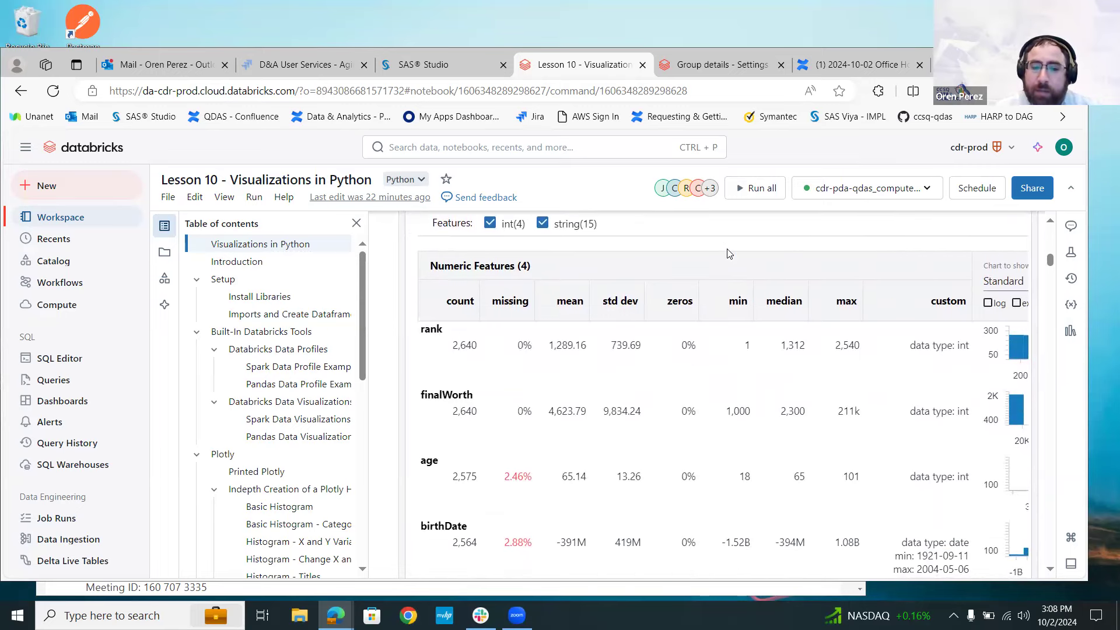
scroll(728, 253, down, 1)
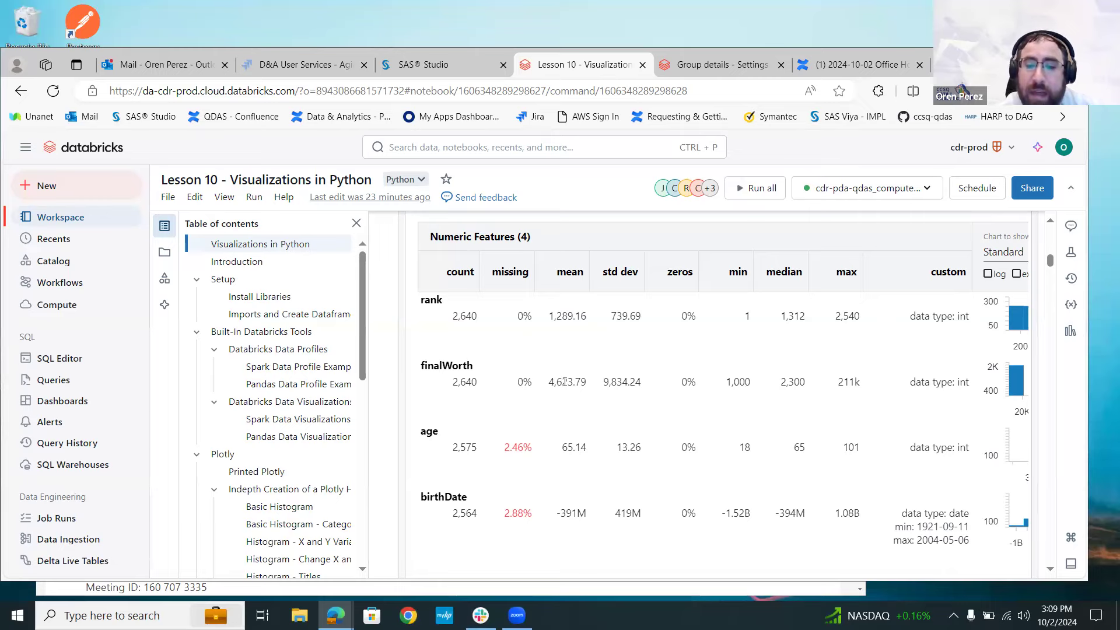
scroll(565, 382, right, 1)
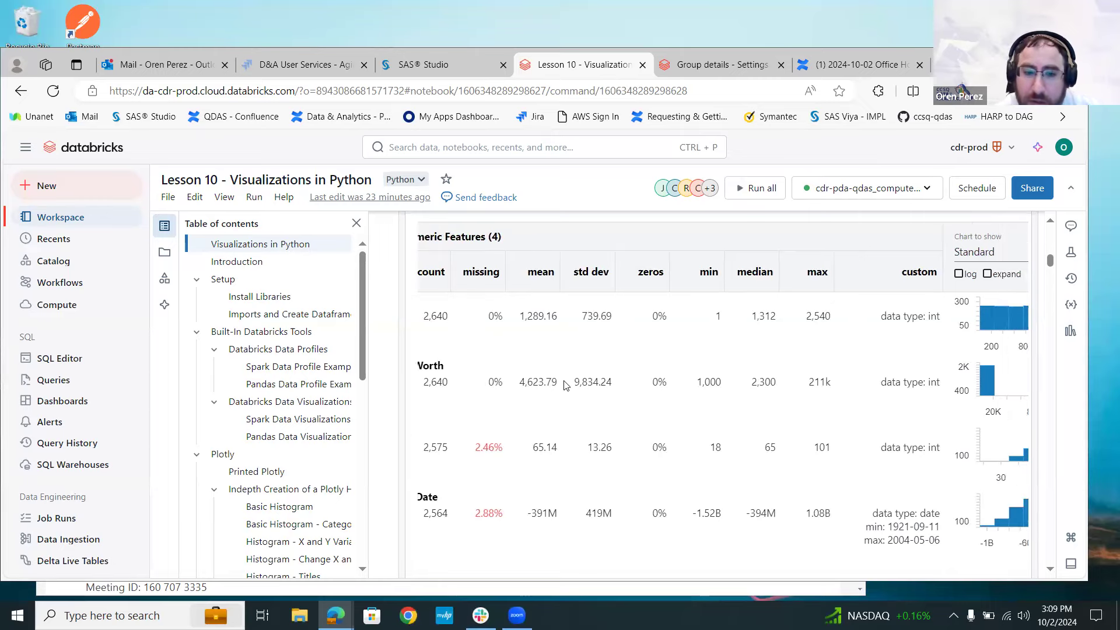
scroll(565, 385, right, 2)
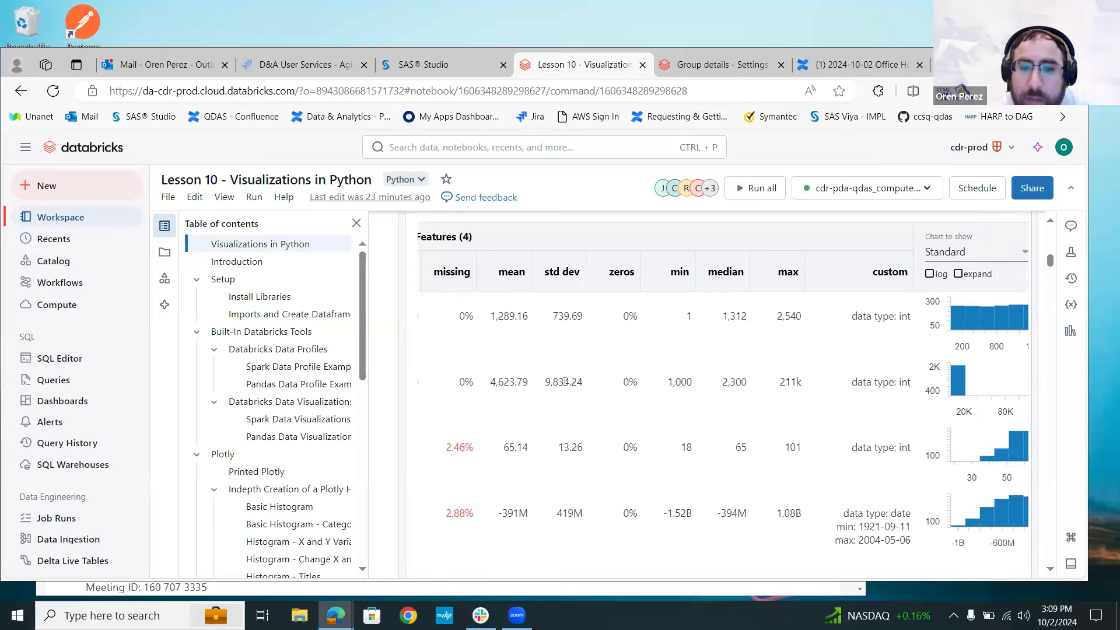
scroll(564, 383, left, 3)
scroll(564, 381, up, 1)
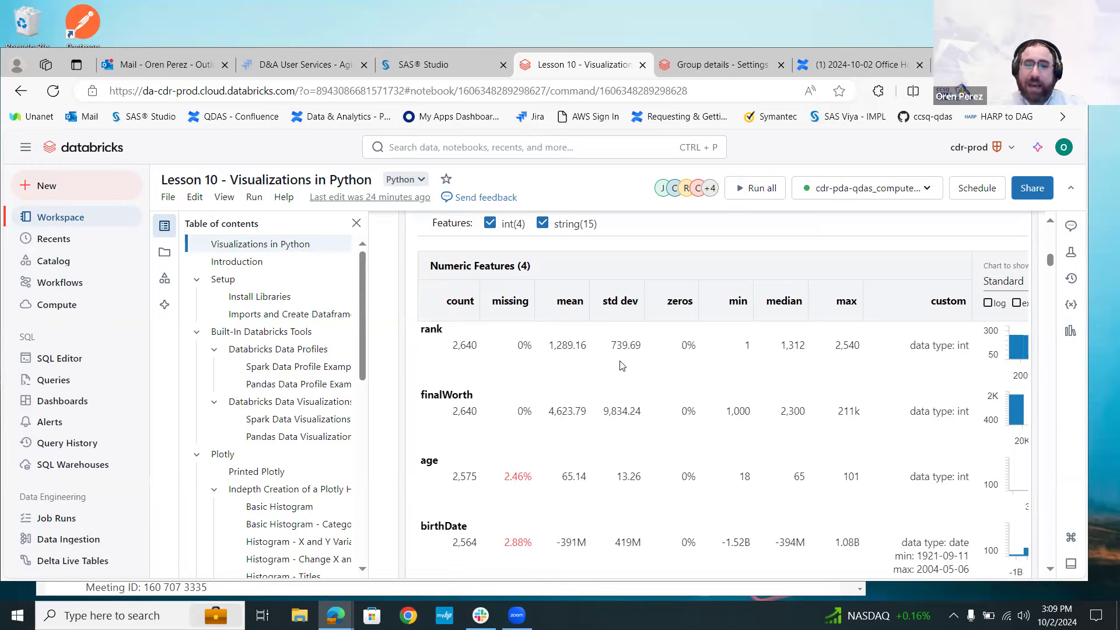
Examine the distribution histograms of the numeric features in the Spark data profile.
scroll(621, 366, right, 1)
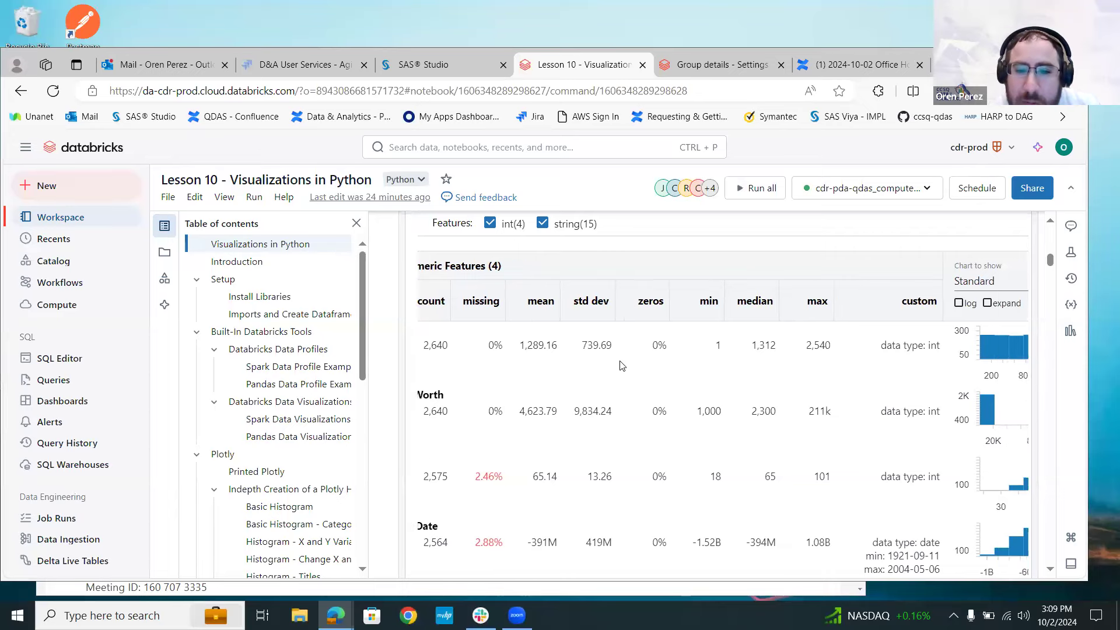
scroll(622, 365, right, 1)
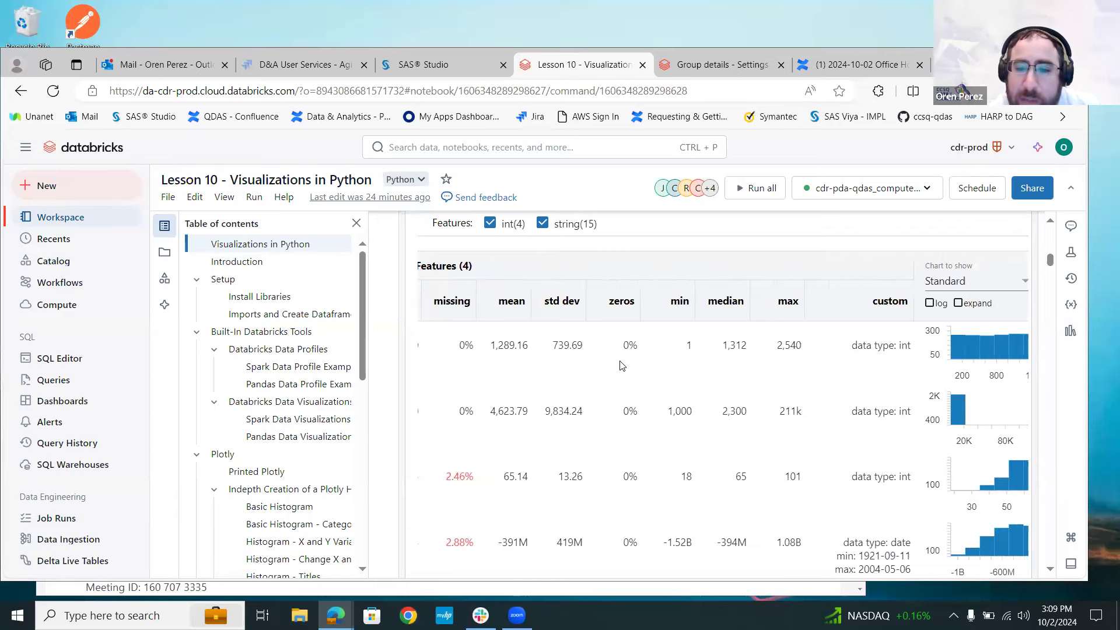
scroll(622, 365, right, 1)
scroll(622, 366, right, 3)
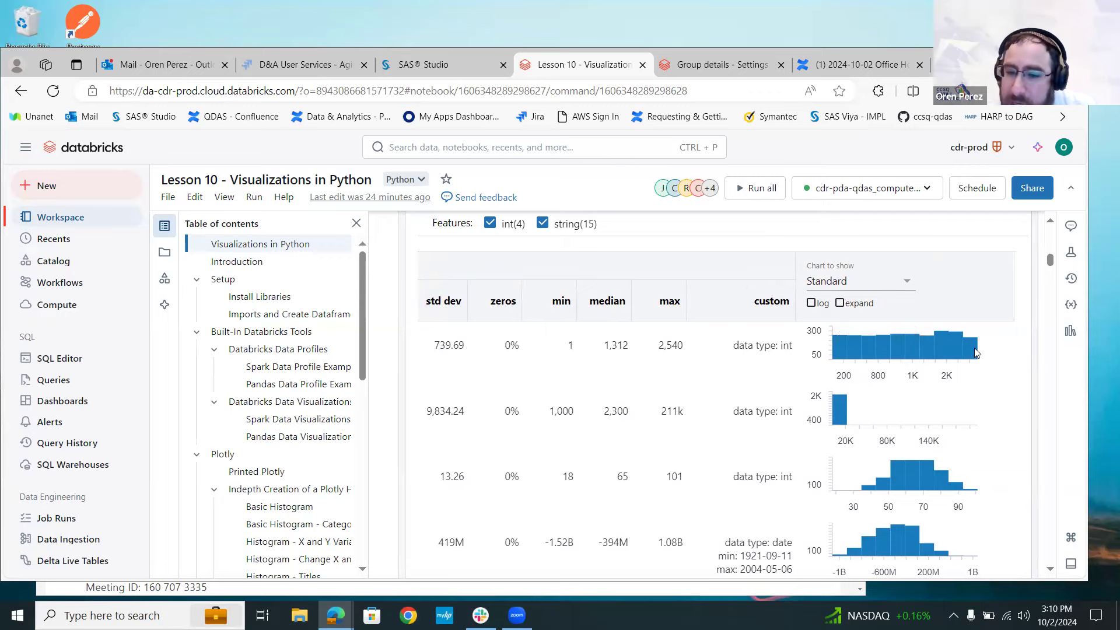
scroll(873, 404, left, 3)
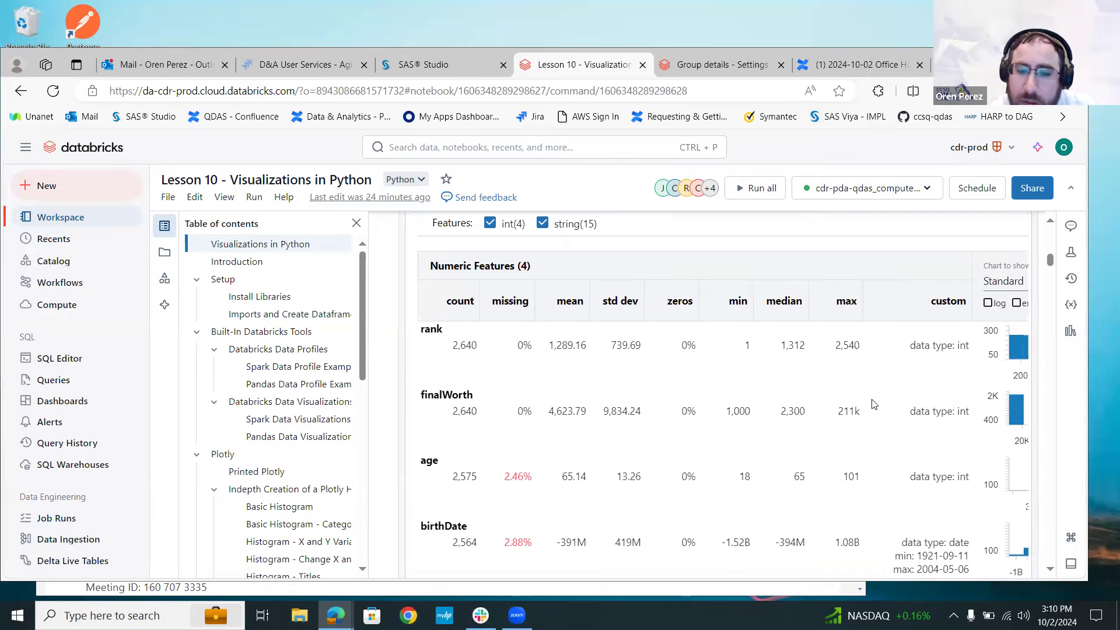
Examine the categorical features in the Spark data profile, including missing, unique, top value, top frequency and average length.
scroll(874, 404, down, 2)
scroll(874, 404, down, 3)
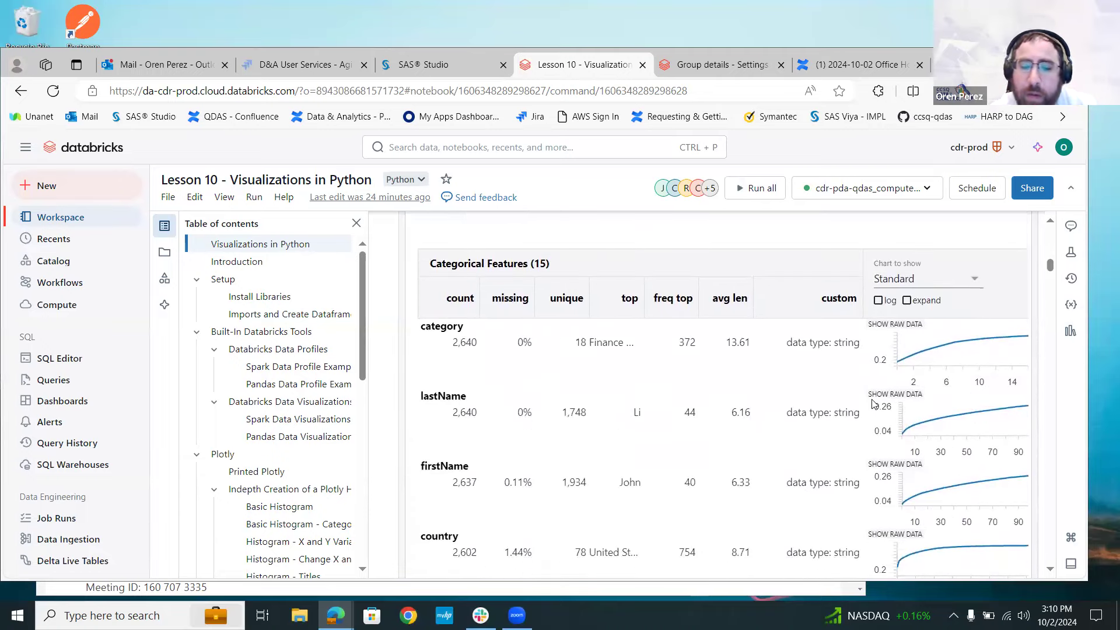
scroll(874, 404, down, 1)
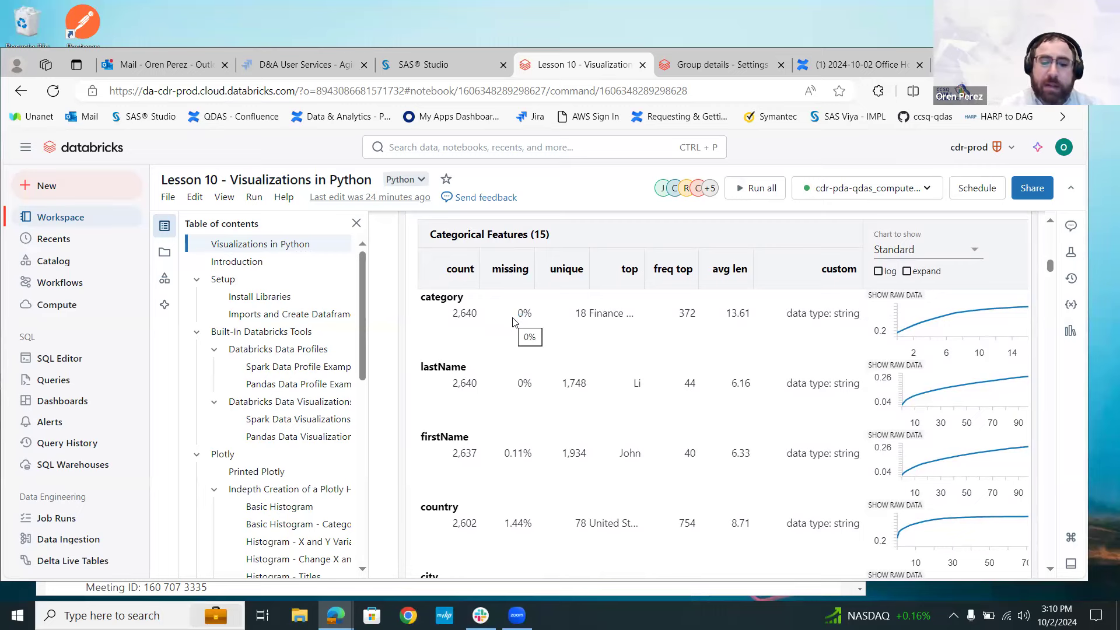
scroll(529, 520, down, 1)
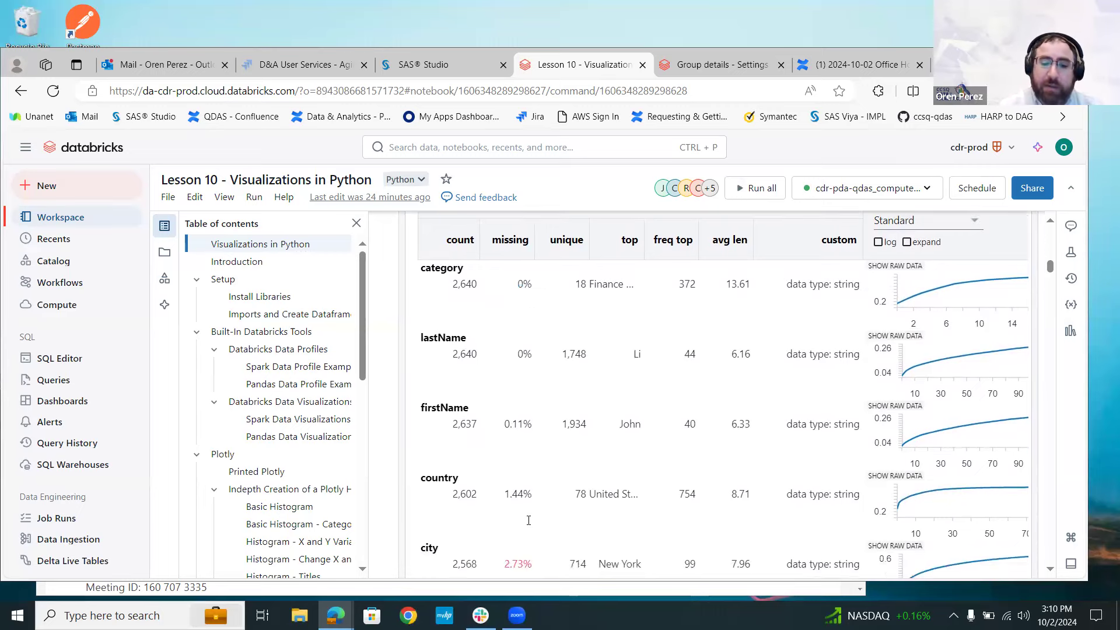
scroll(529, 520, up, 1)
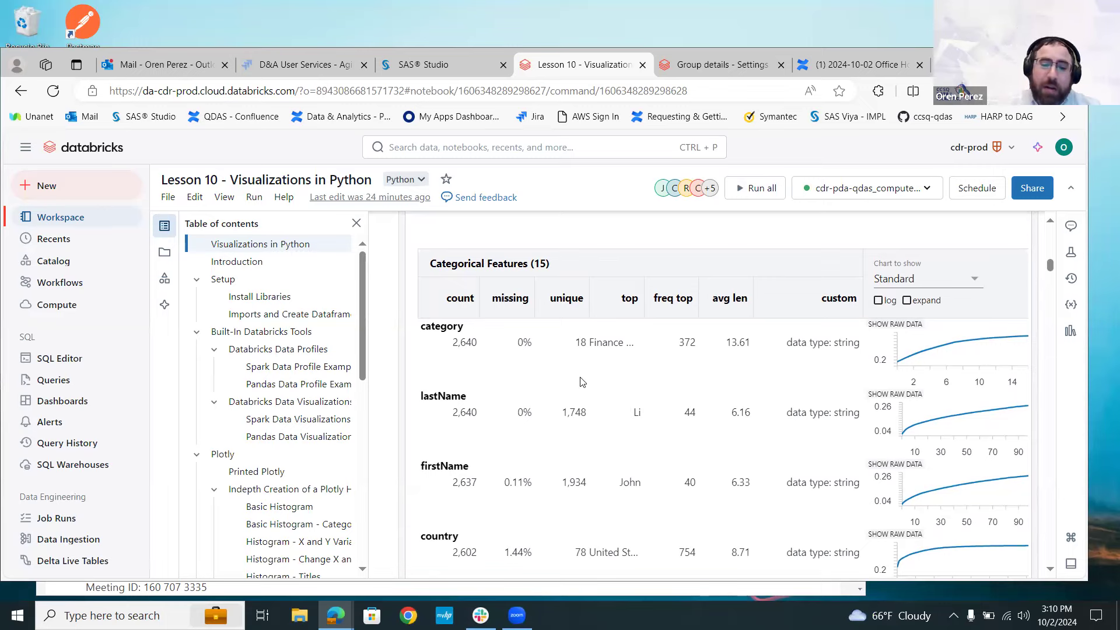
scroll(580, 382, down, 1)
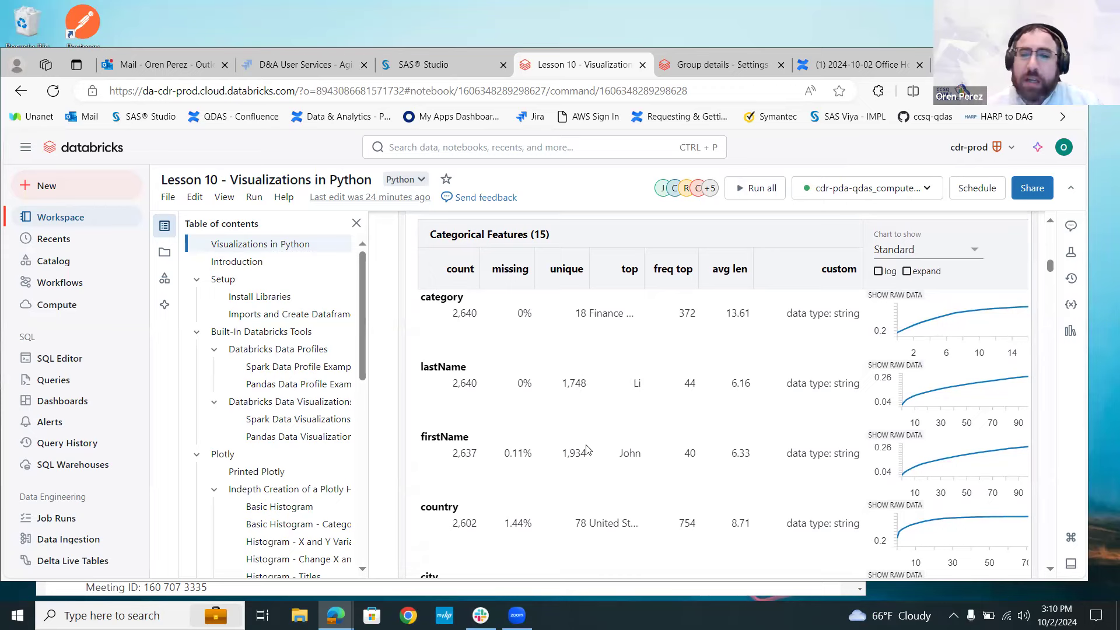
scroll(586, 449, right, 1)
scroll(587, 329, down, 1)
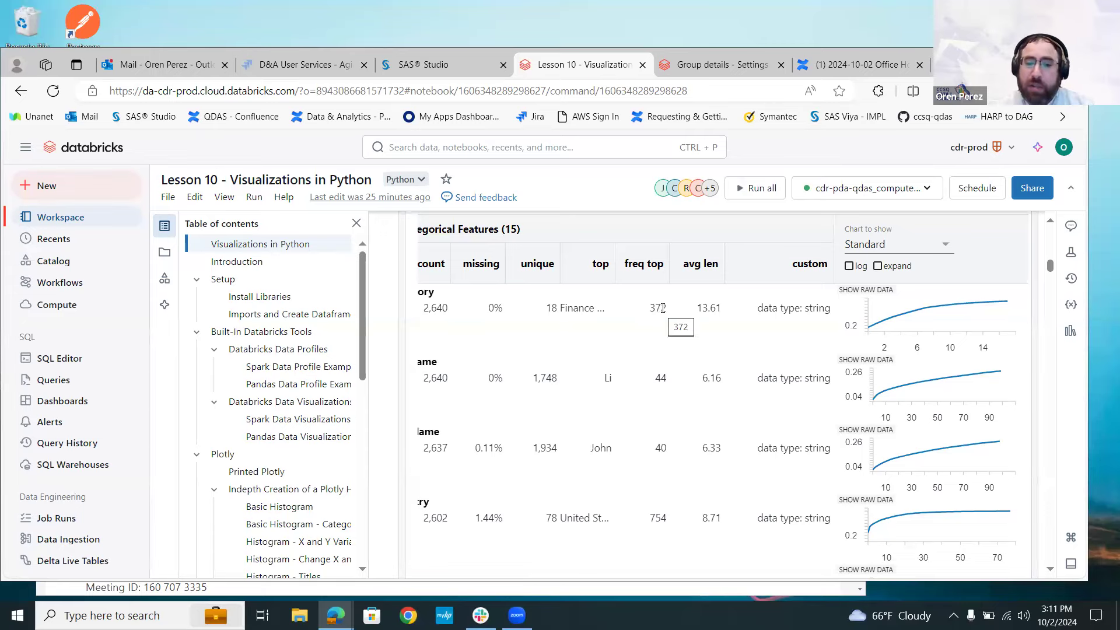
Examine the category feature's top value, top frequency, average length and data type in the Spark data profile.
scroll(662, 308, right, 3)
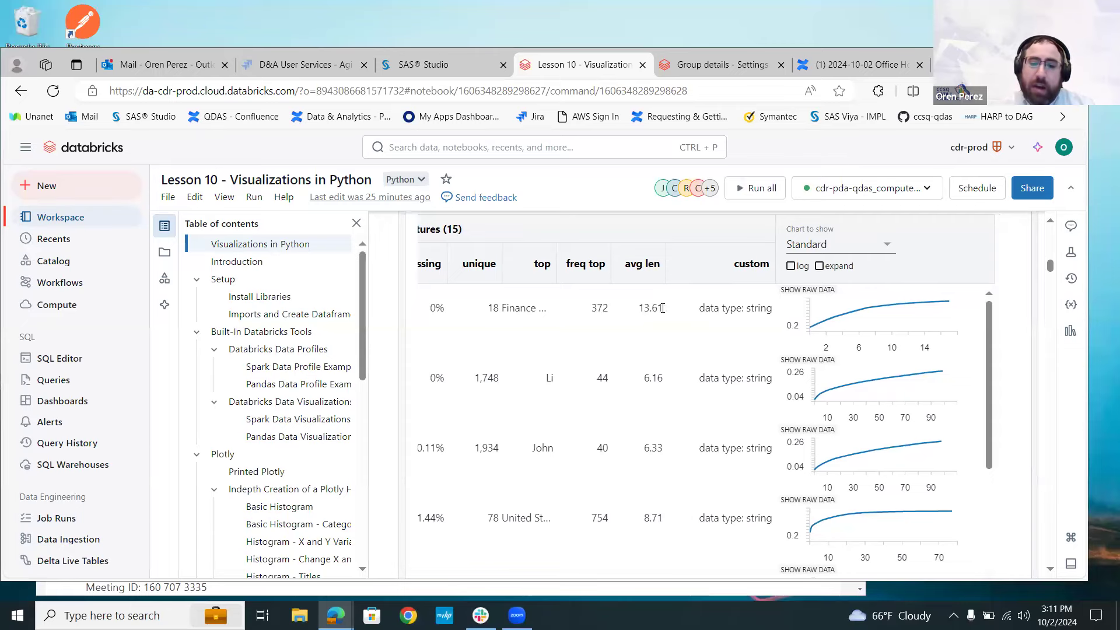
scroll(663, 308, left, 3)
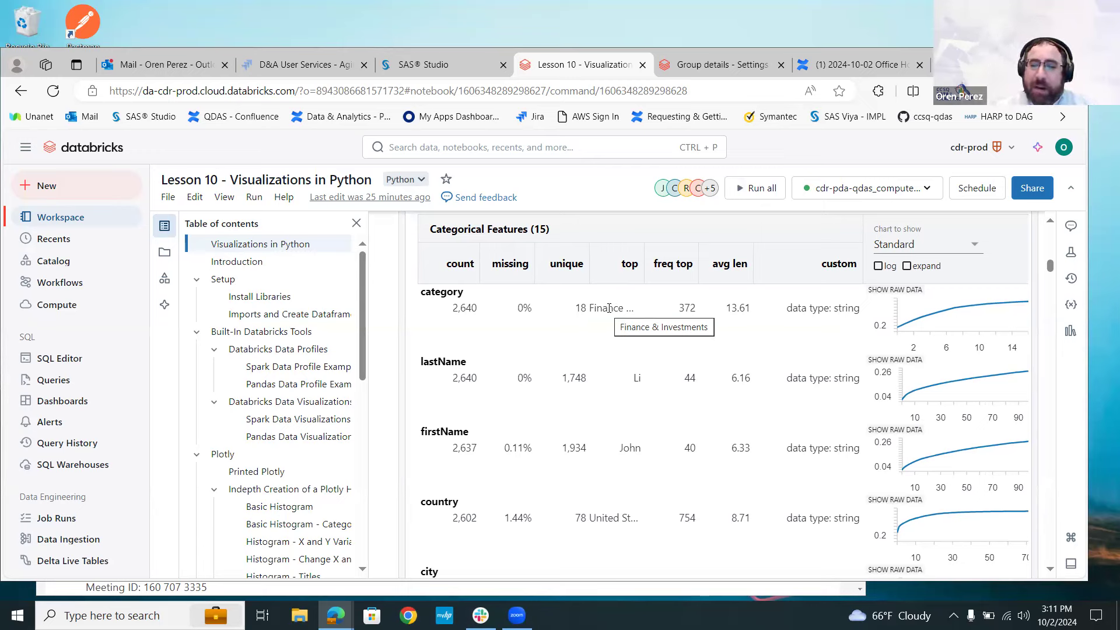
scroll(609, 308, right, 3)
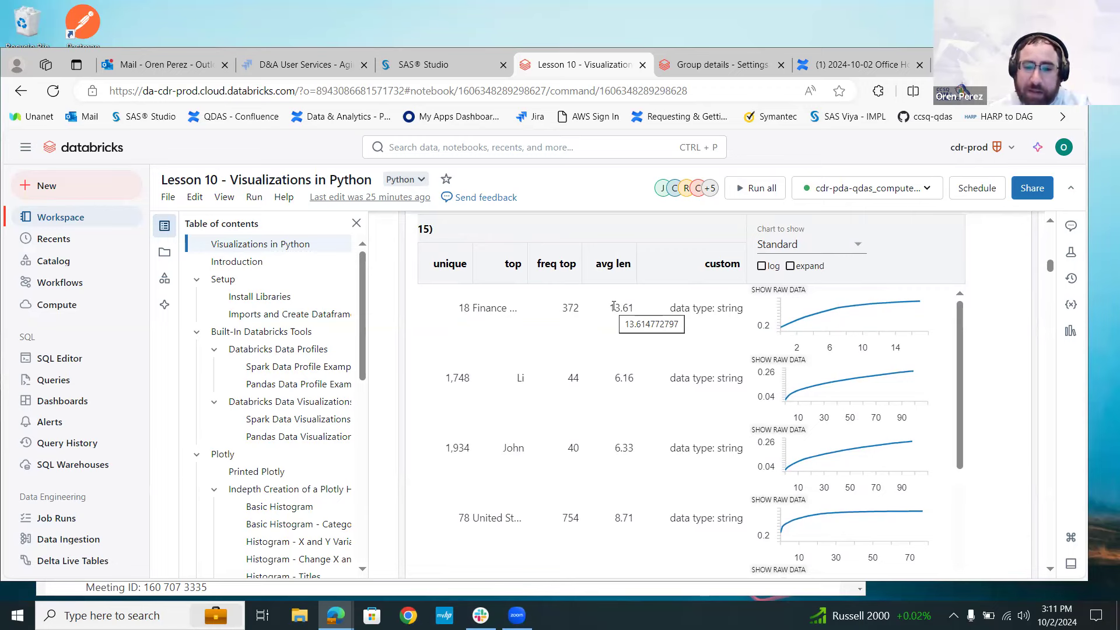
scroll(614, 306, right, 2)
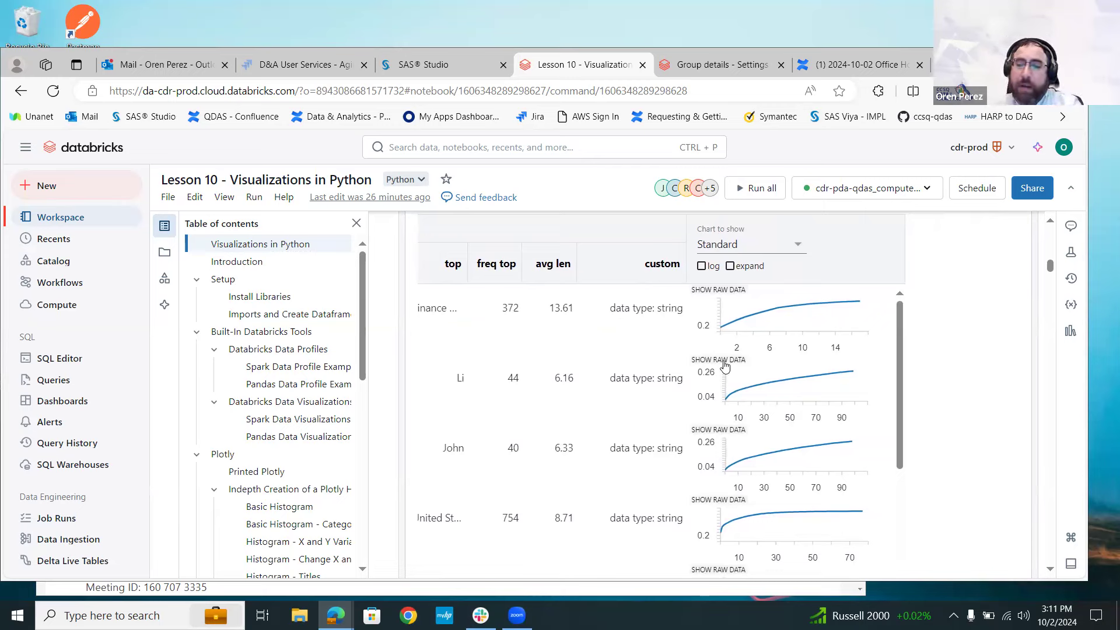
Show the raw data for the category feature and look through its value counts.
click(723, 293)
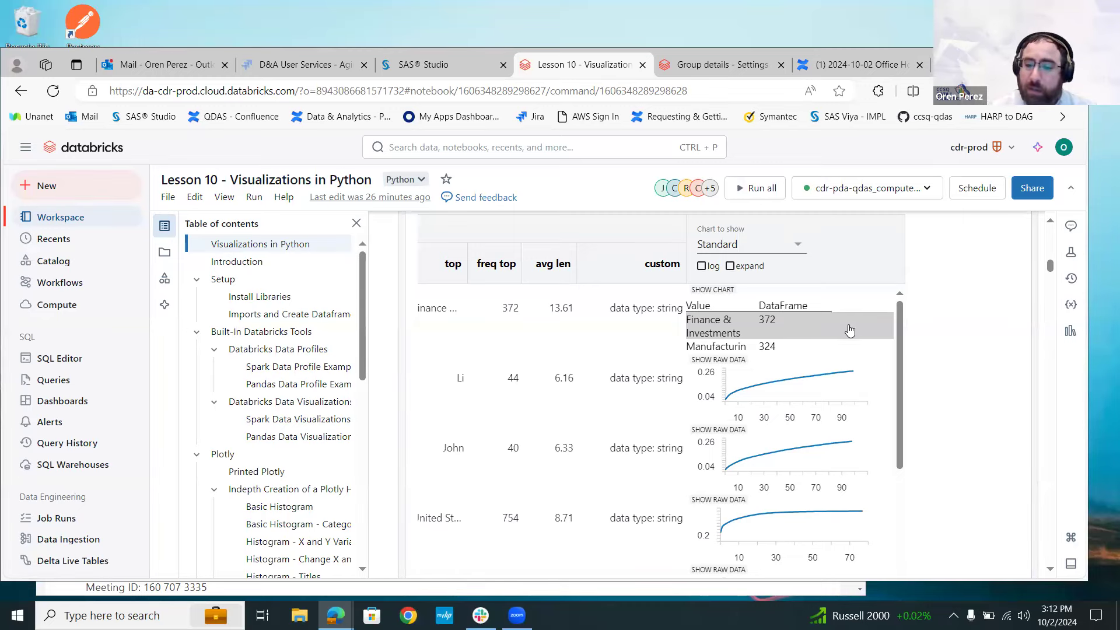
scroll(828, 326, down, 1)
scroll(829, 327, up, 2)
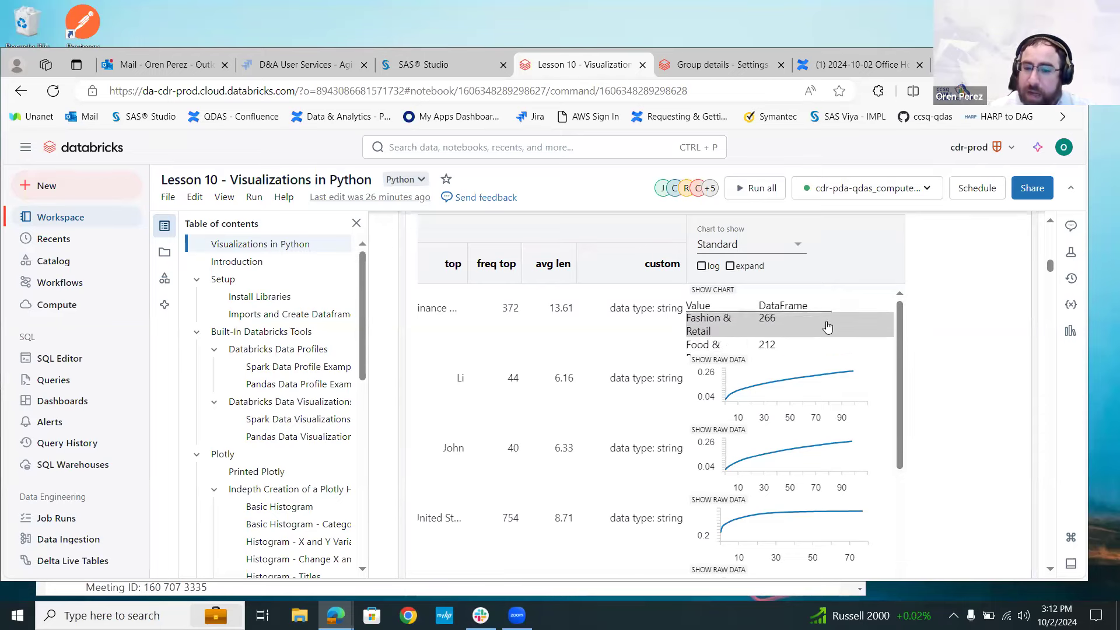
scroll(827, 327, up, 1)
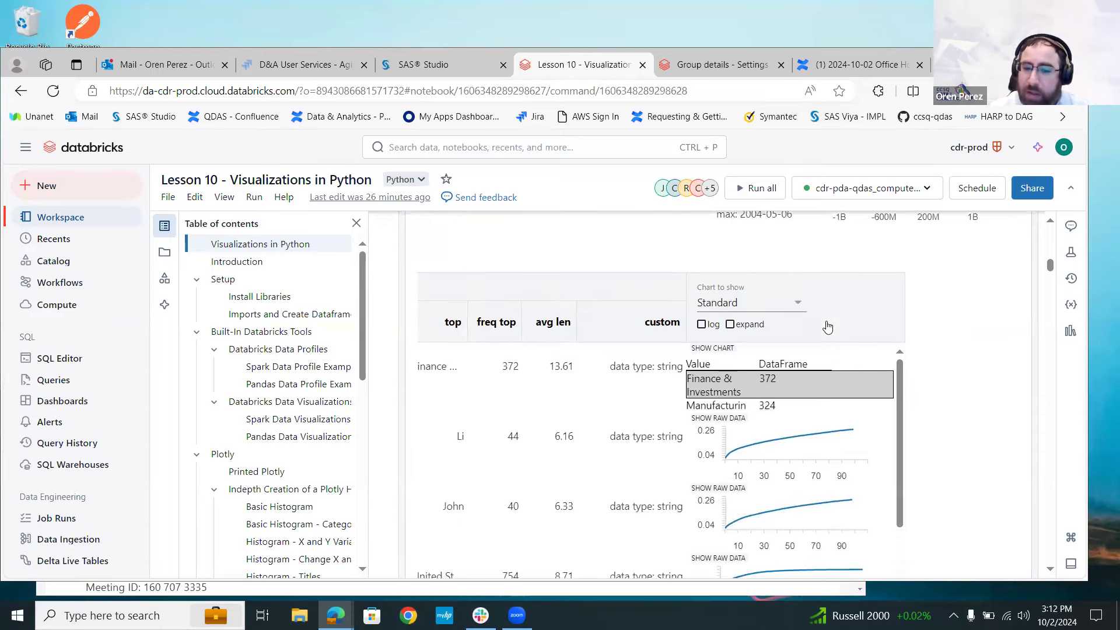
Return the category feature to its chart and read the values along the curve.
click(717, 349)
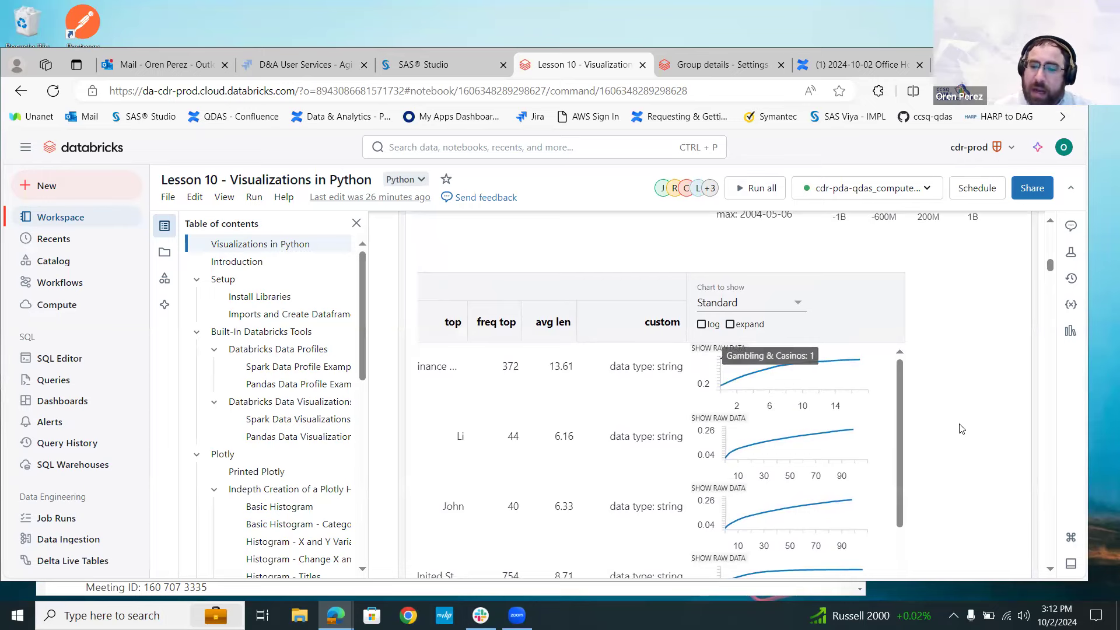
scroll(961, 429, left, 1)
scroll(961, 428, left, 1)
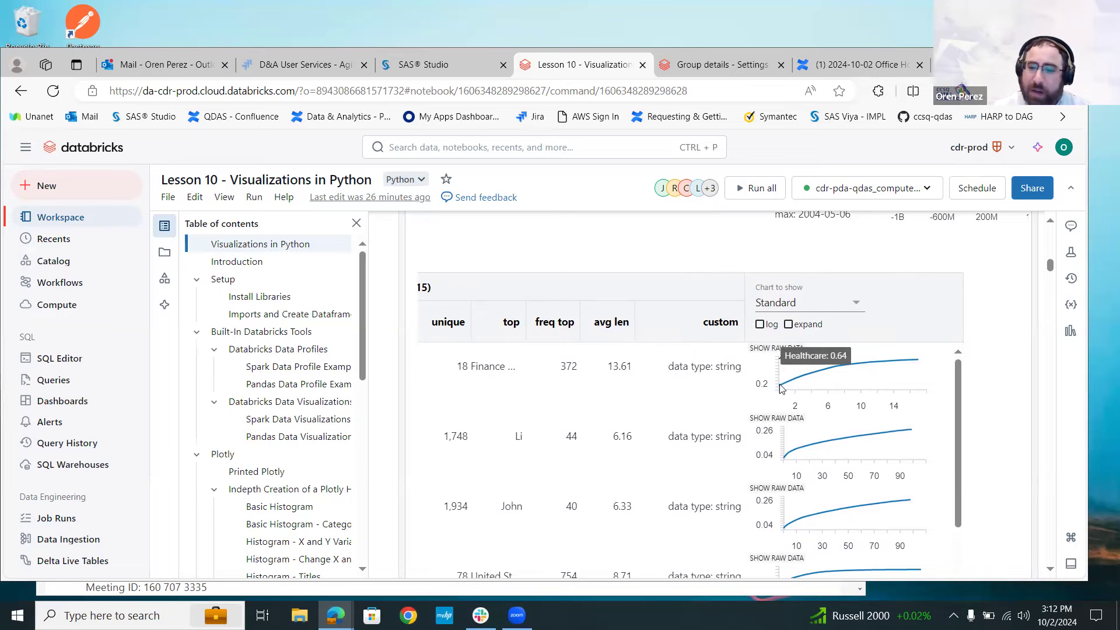
scroll(782, 388, left, 3)
scroll(781, 388, down, 1)
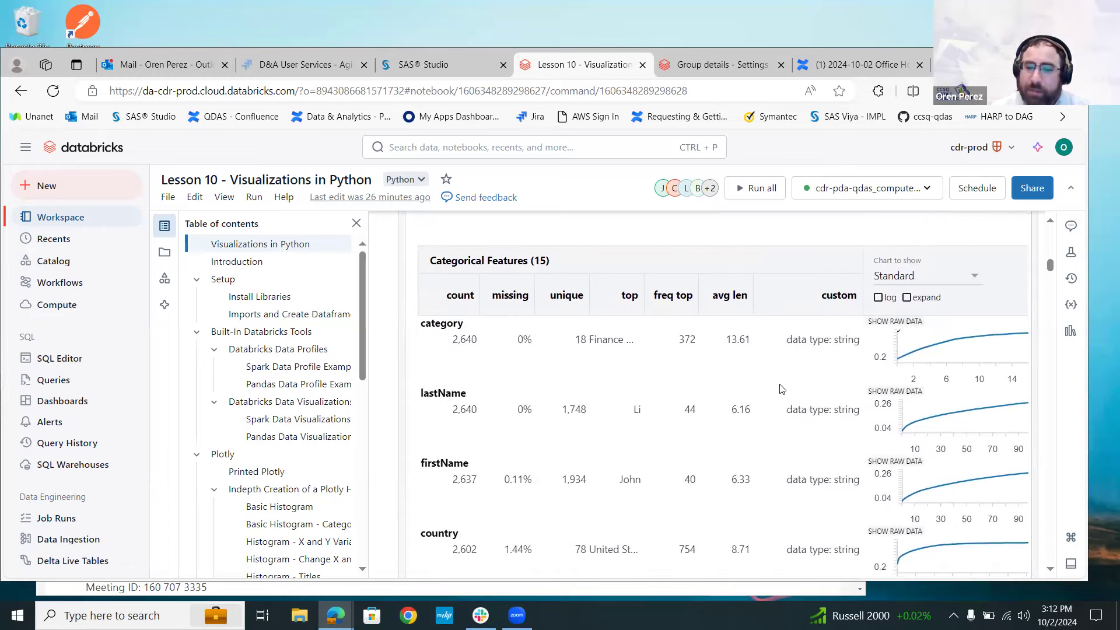
Go to the Pandas Data Profile Example cell and view its display(df) code and profile controls.
scroll(782, 388, down, 7)
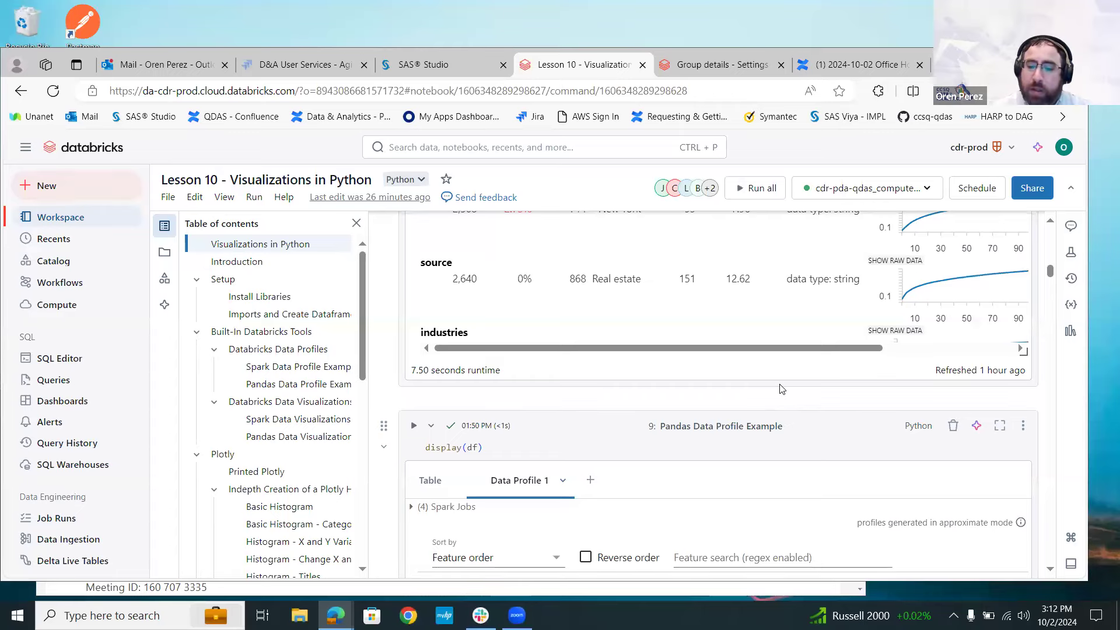
scroll(782, 389, down, 2)
scroll(781, 389, down, 2)
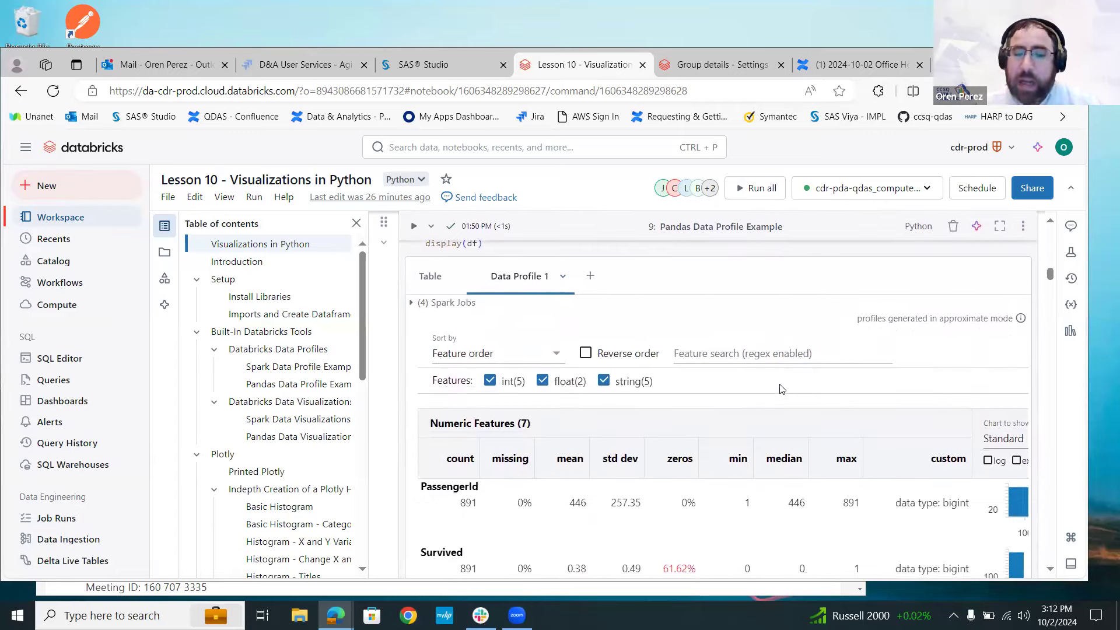
scroll(782, 389, up, 2)
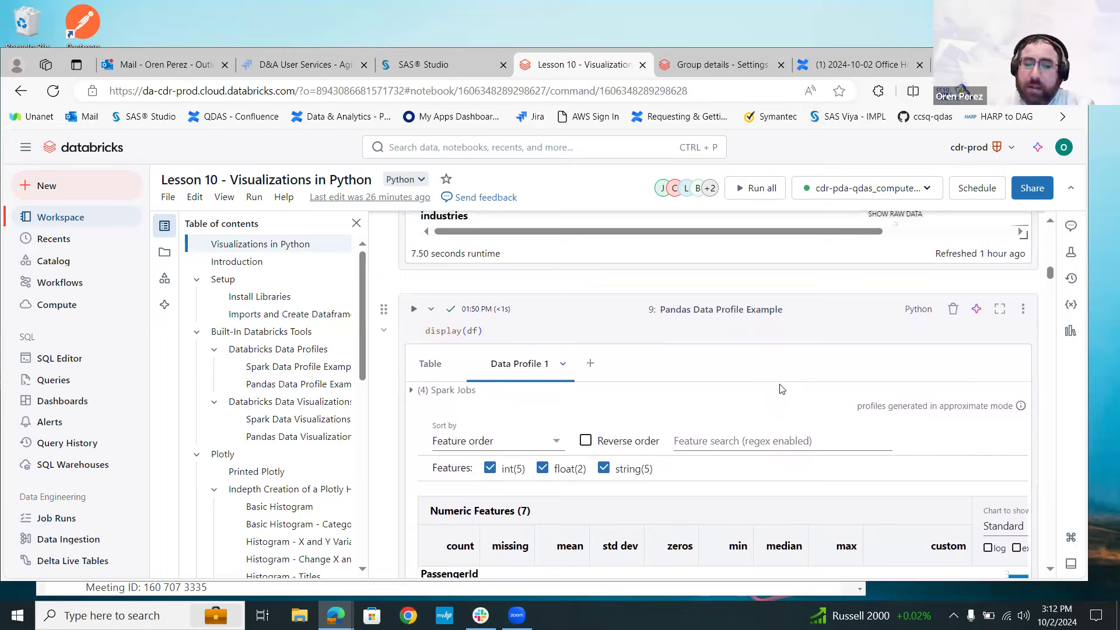
scroll(782, 389, up, 1)
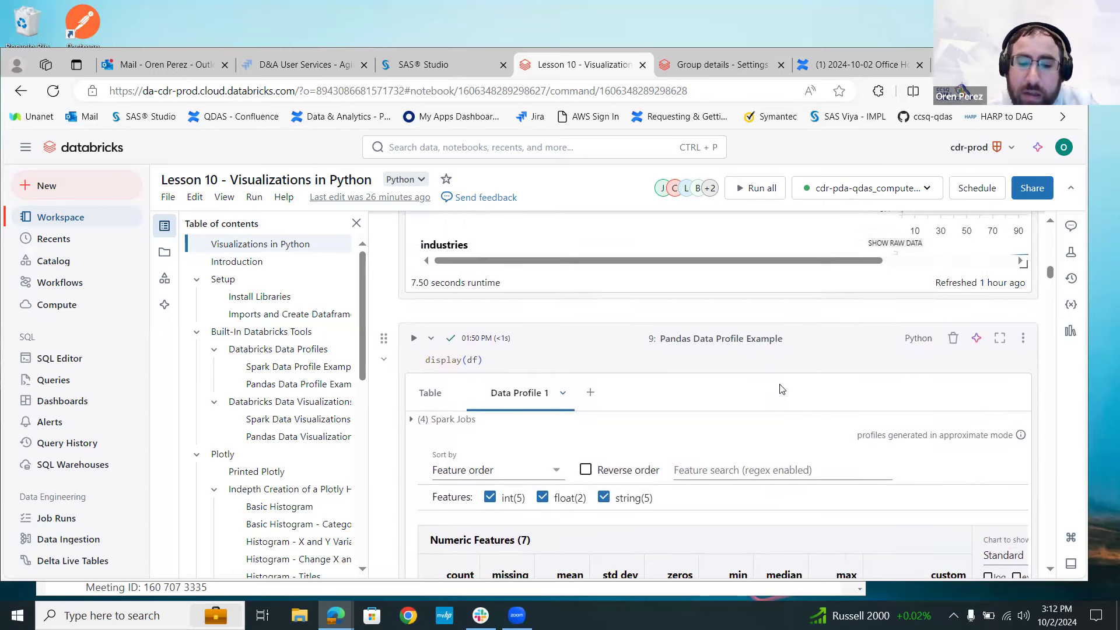
Examine the numeric features in the Pandas data profile, from PassengerId through Fare.
scroll(781, 389, down, 3)
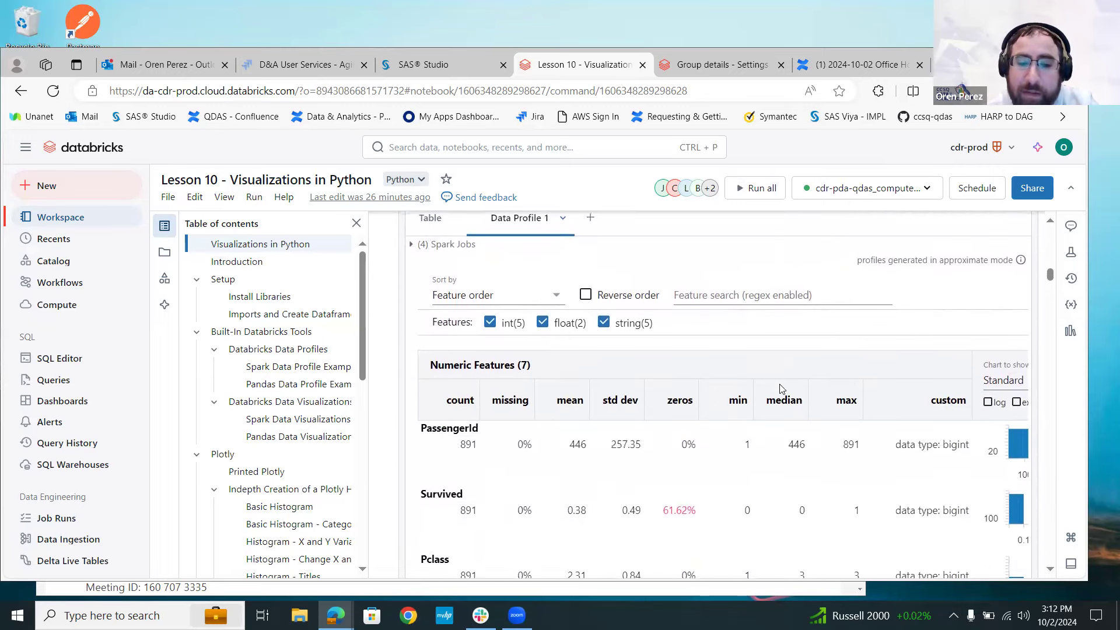
scroll(695, 380, down, 3)
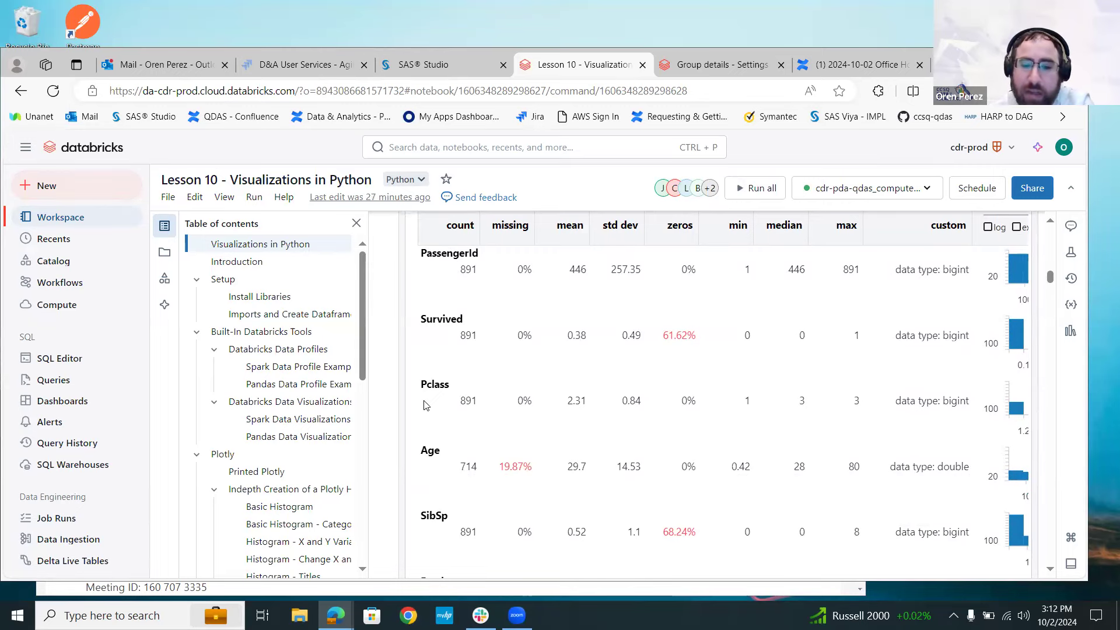
scroll(424, 405, down, 1)
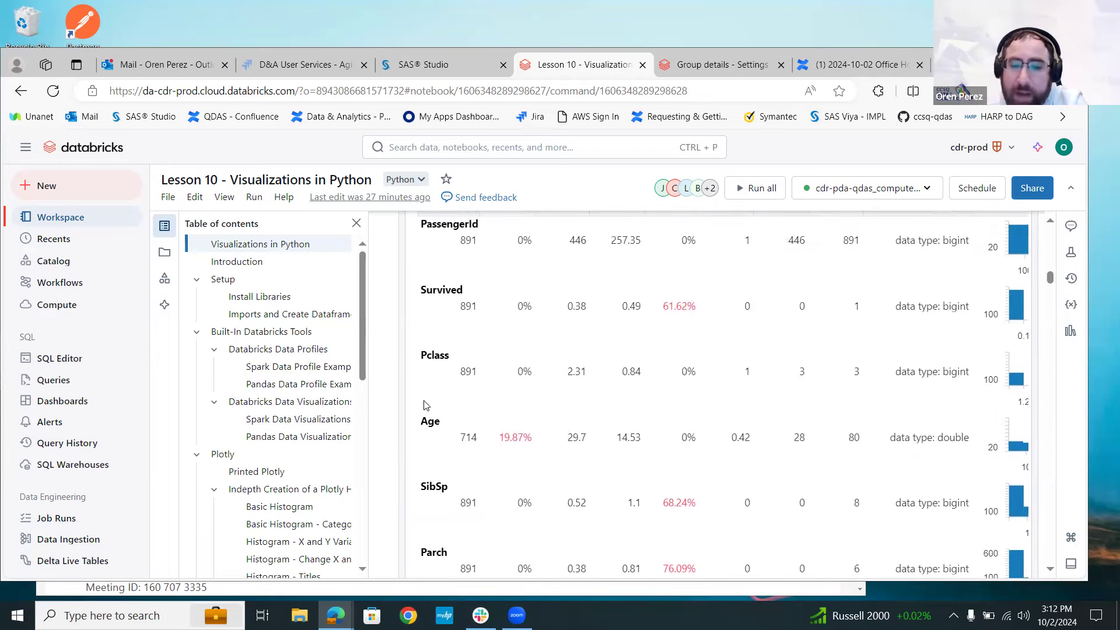
scroll(424, 405, down, 2)
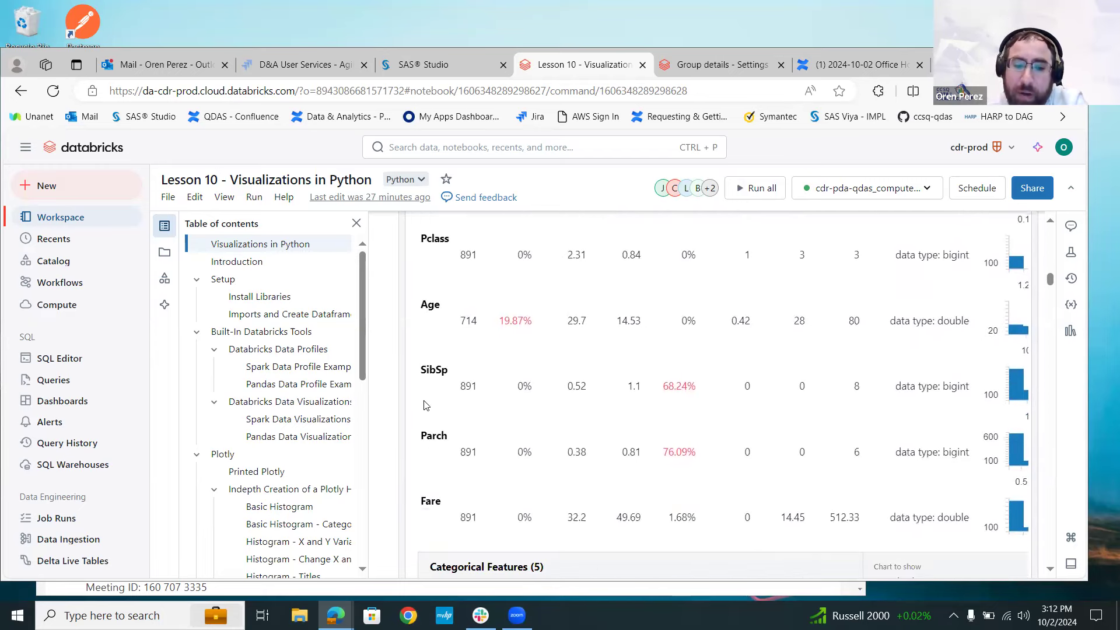
scroll(425, 404, down, 6)
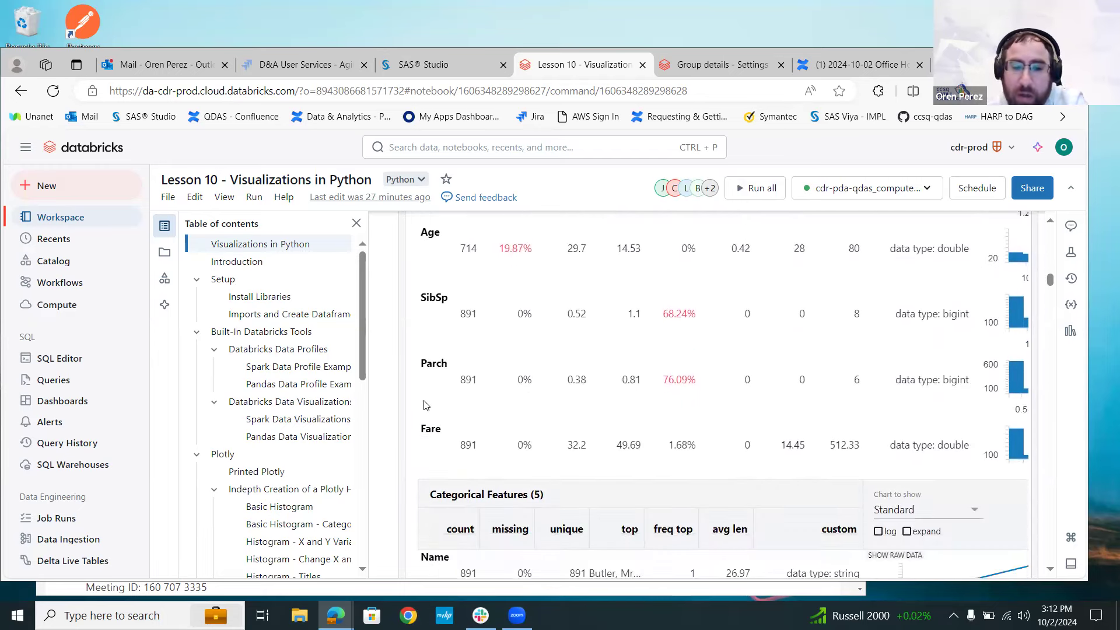
Examine the categorical features in the Pandas data profile, from Name through Embarked.
scroll(424, 400, down, 2)
scroll(423, 400, up, 2)
scroll(424, 405, down, 1)
scroll(424, 405, down, 6)
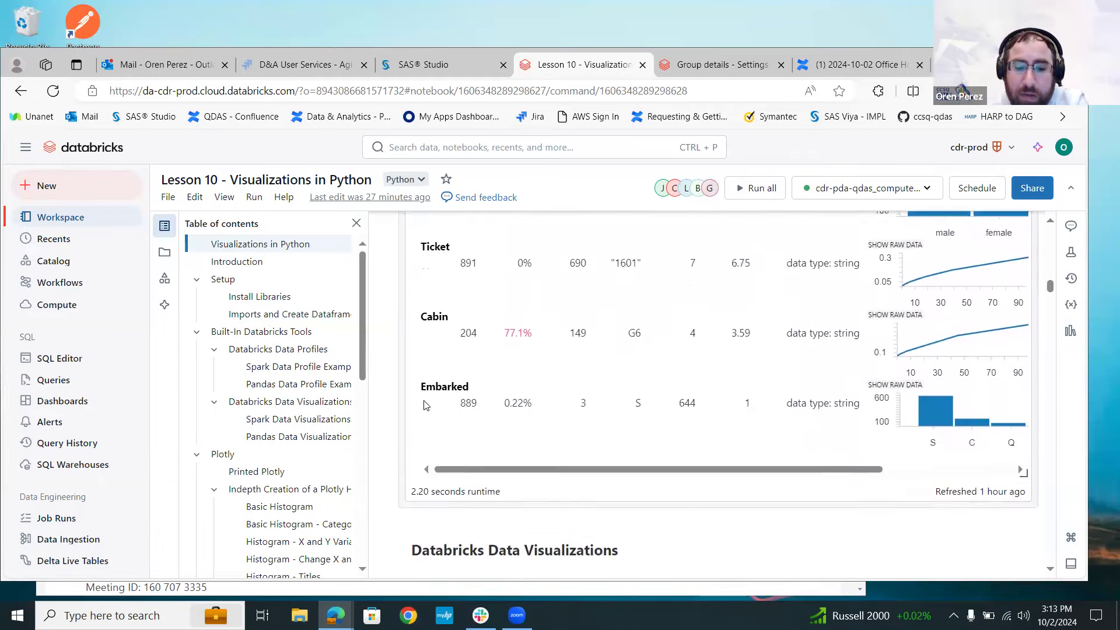
Read the Databricks Data Visualizations section on supported chart types, x and y columns, grouping, legends, colors and formats.
scroll(425, 405, down, 1)
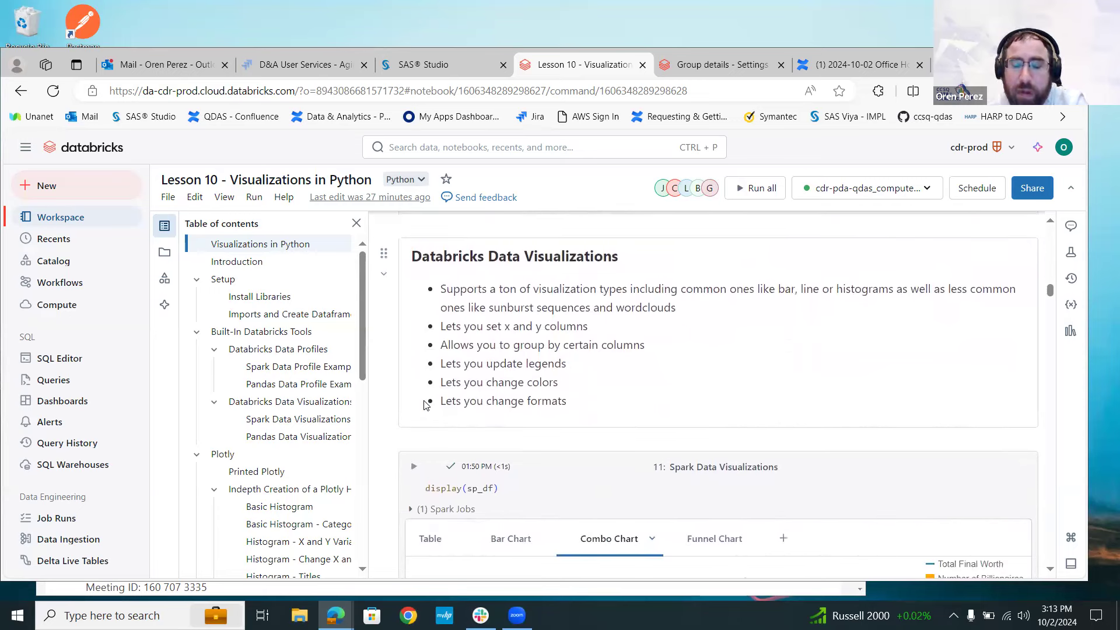
scroll(425, 405, down, 1)
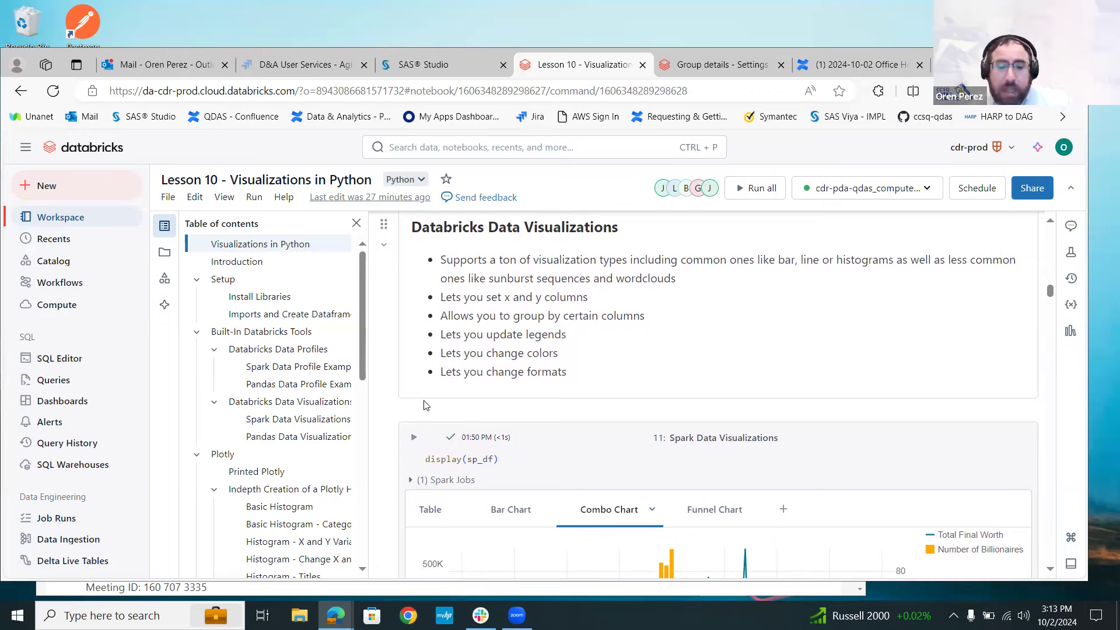
scroll(424, 405, down, 1)
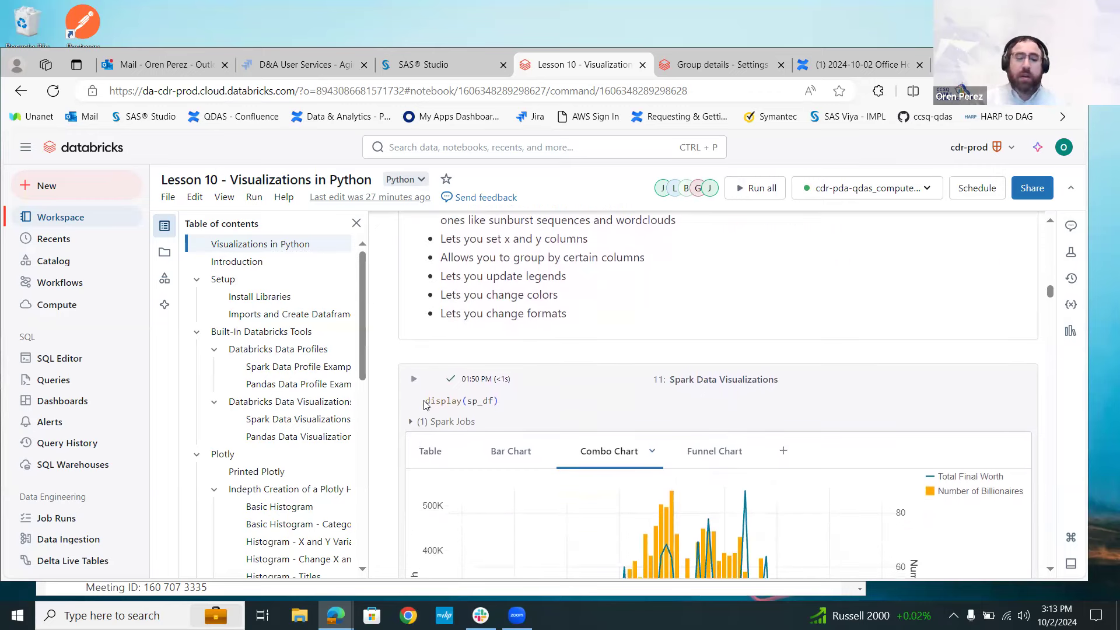
Display the bar chart in the Spark Data Visualizations output and check which kinds of output can be added.
click(510, 455)
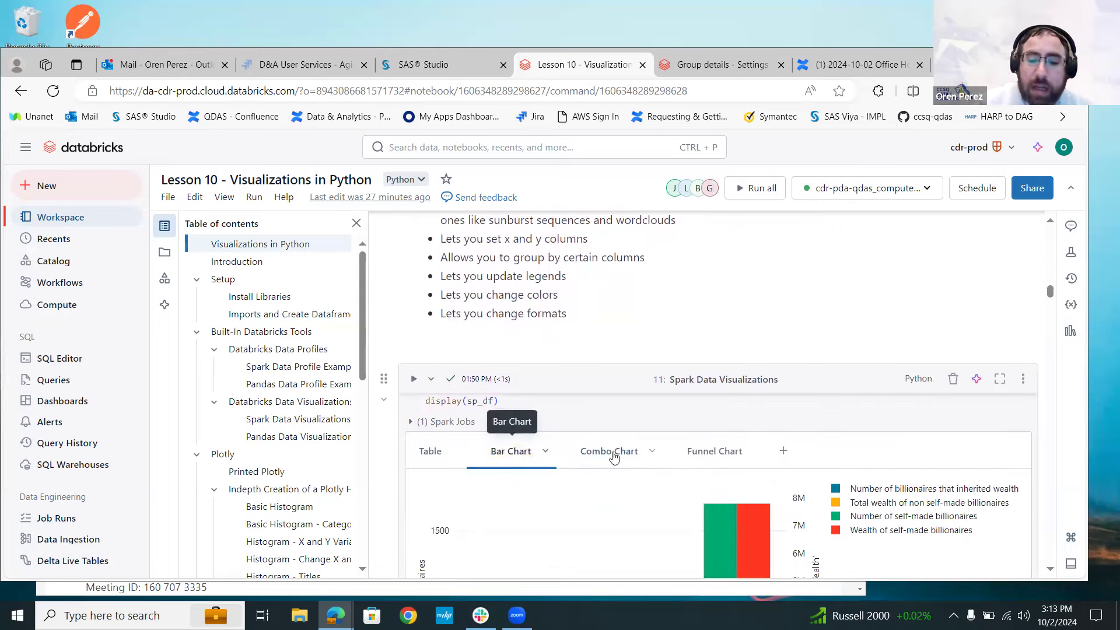
click(782, 453)
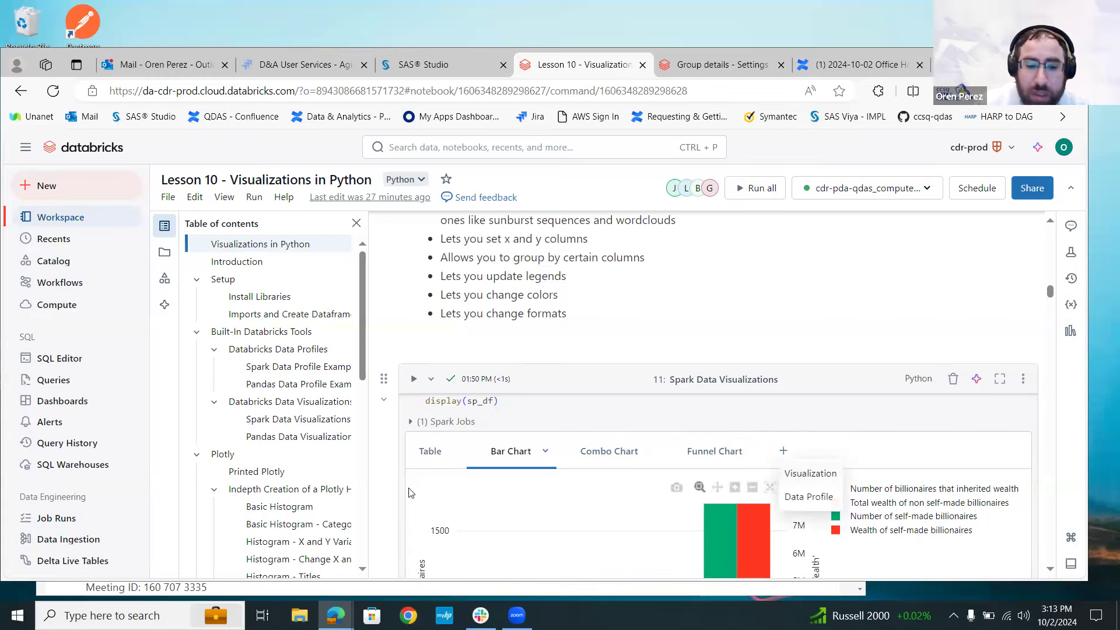
click(388, 487)
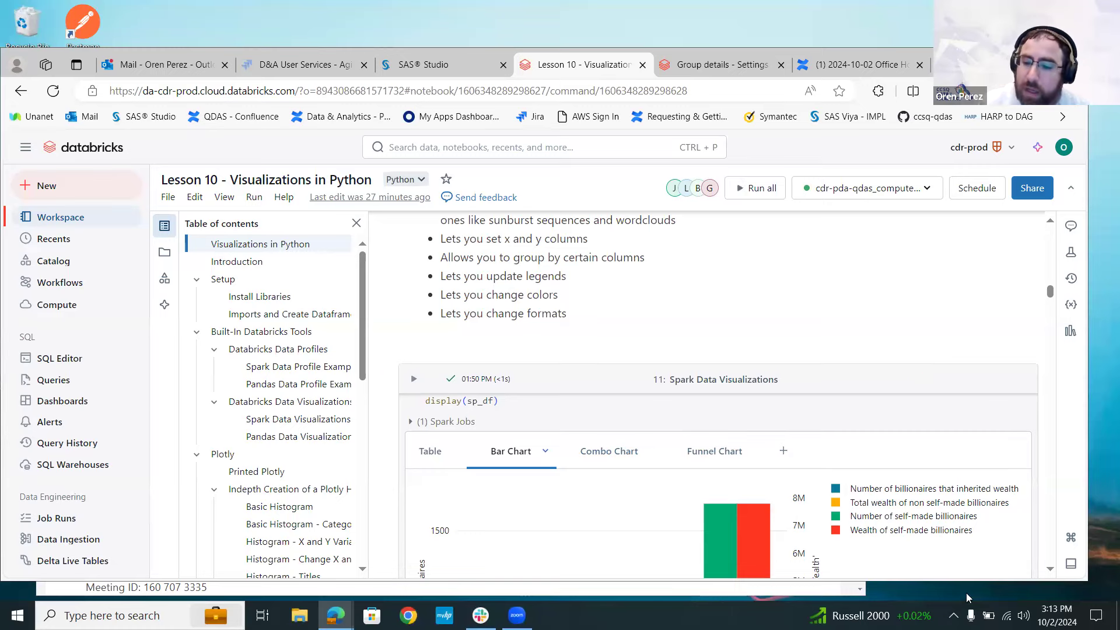
Examine the bar chart comparing inherited and self-made billionaires' numbers and wealth by gender, including its legend.
click(1051, 569)
scroll(1051, 569, down, 4)
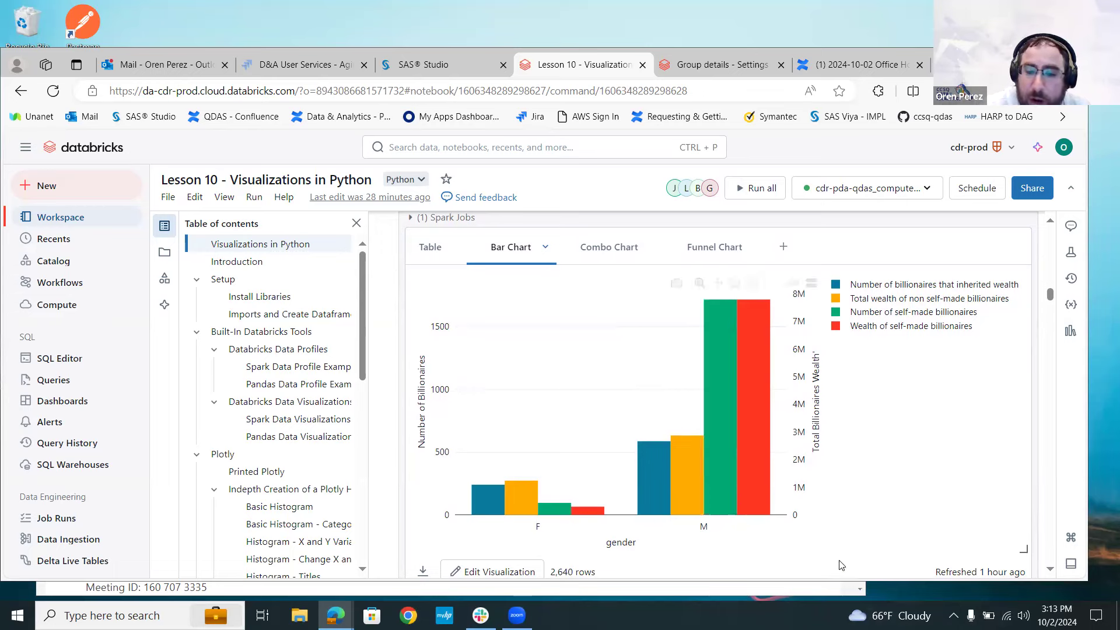
mouse_move(744, 476)
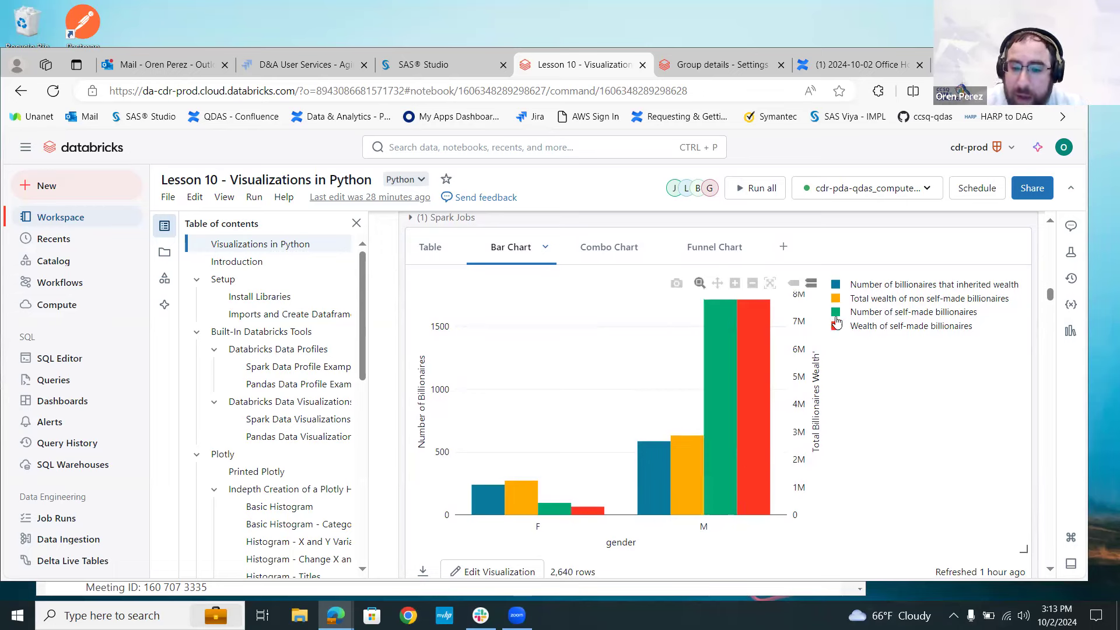
scroll(929, 371, up, 10)
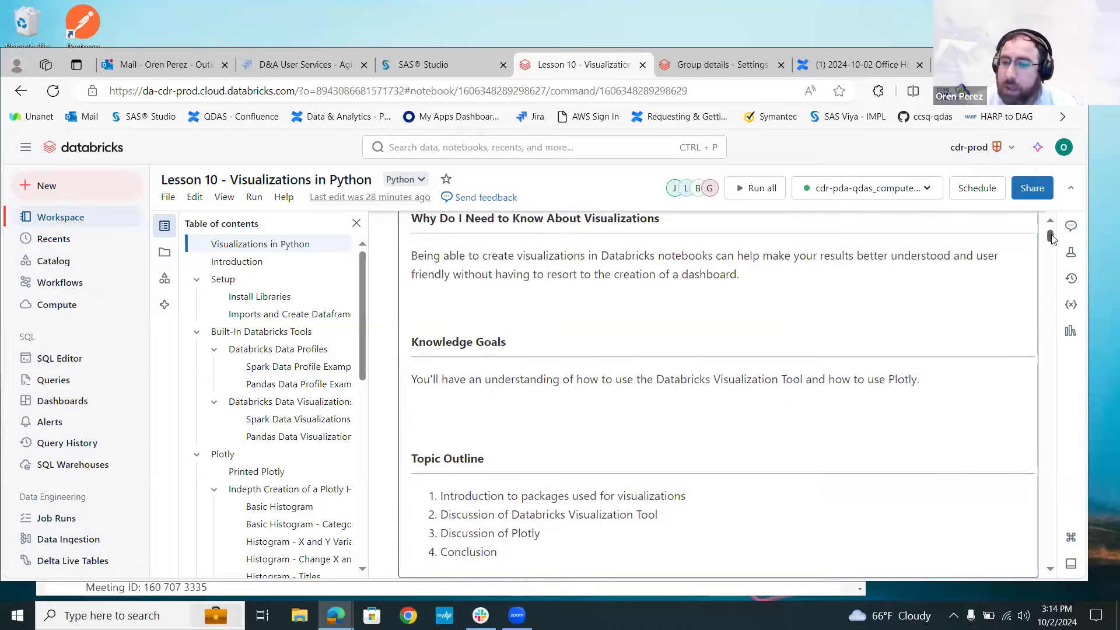
scroll(1057, 272, down, 15)
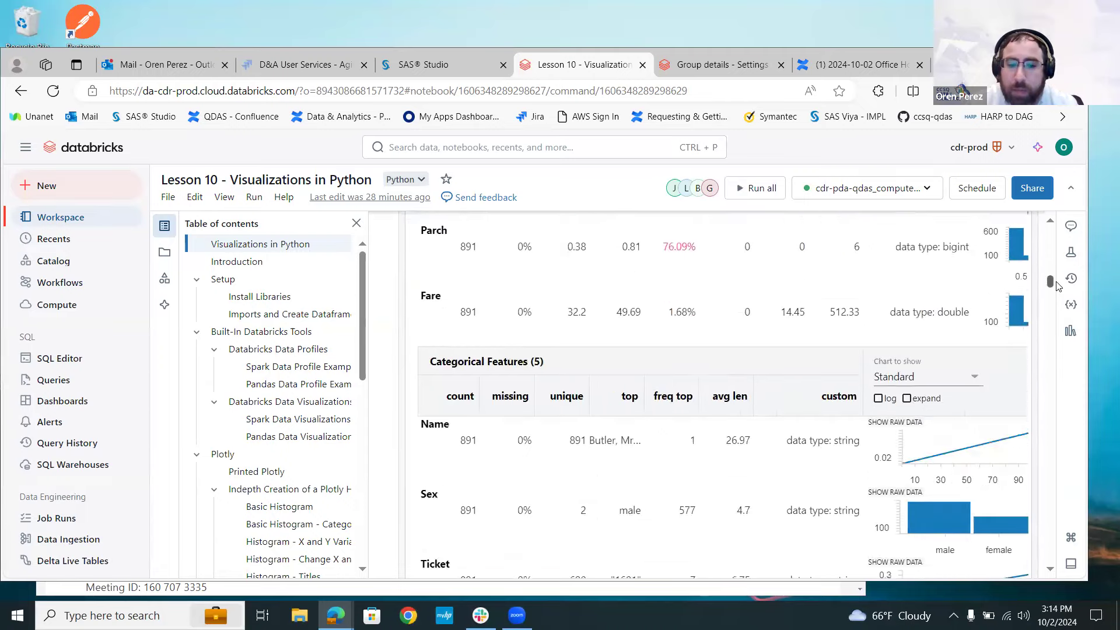
scroll(1057, 292, down, 8)
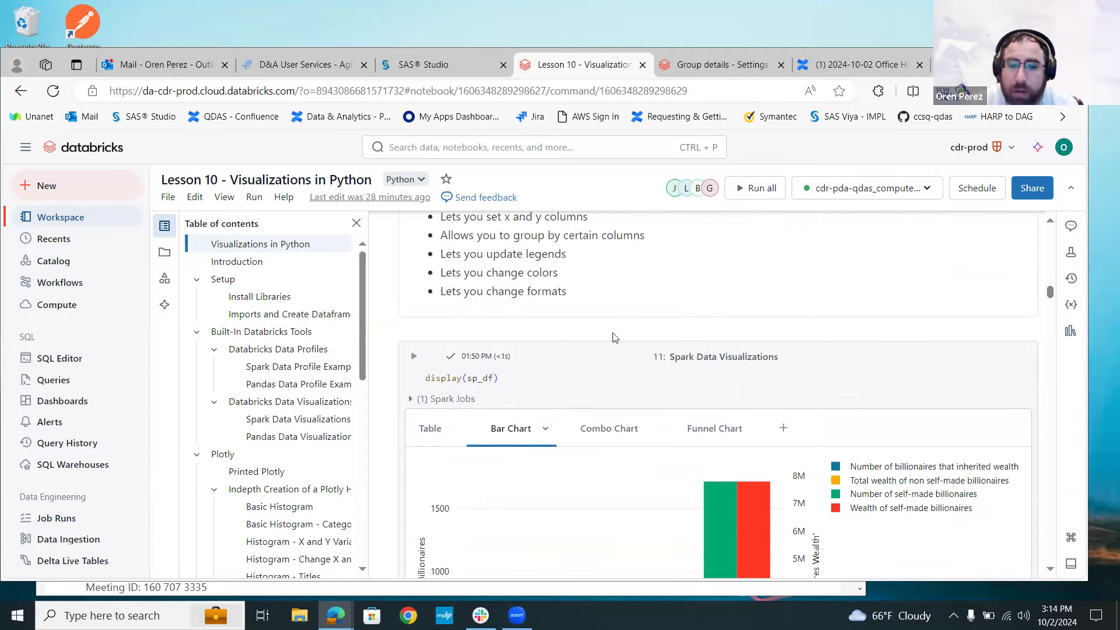
Open the Spark Data Visualizations bar chart for editing in the Visualization Editor.
click(518, 373)
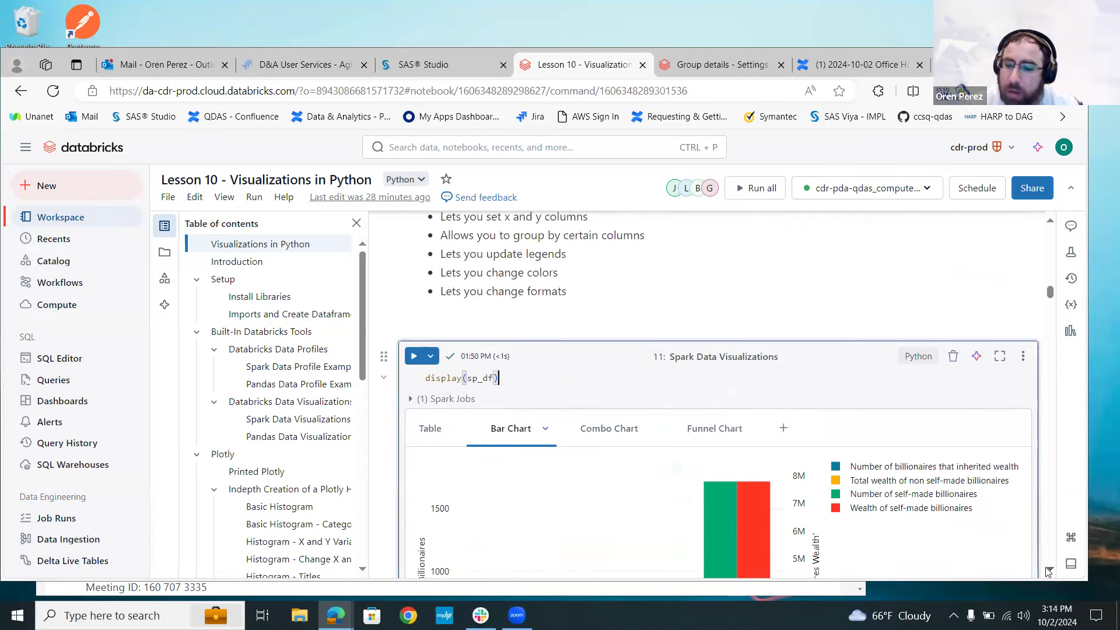
scroll(1048, 572, down, 1)
scroll(1048, 572, down, 4)
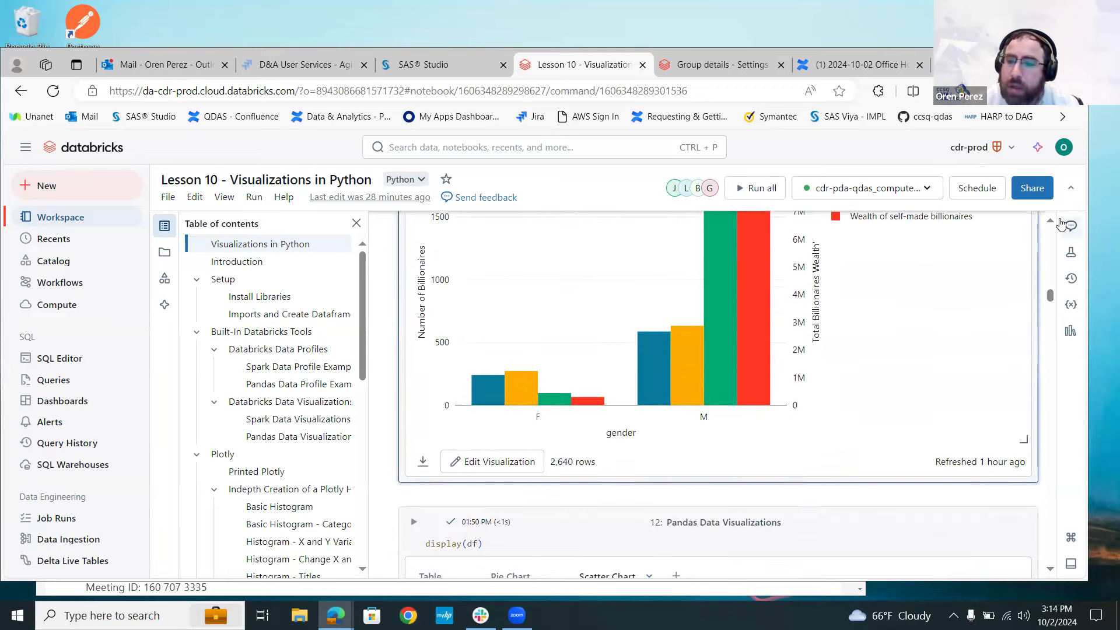
scroll(1052, 220, up, 2)
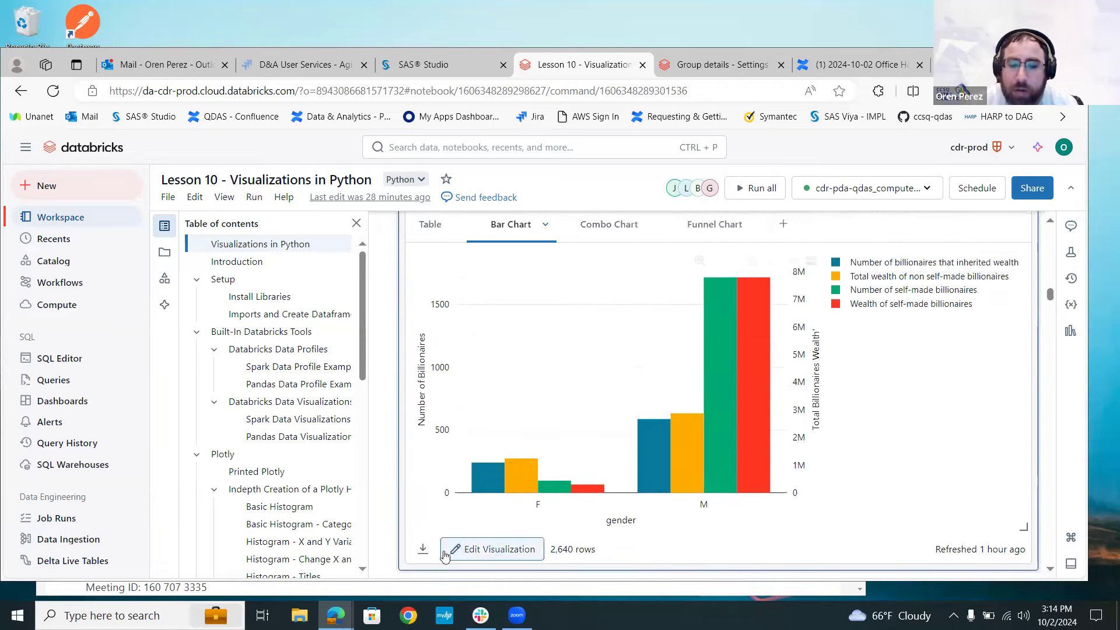
click(488, 550)
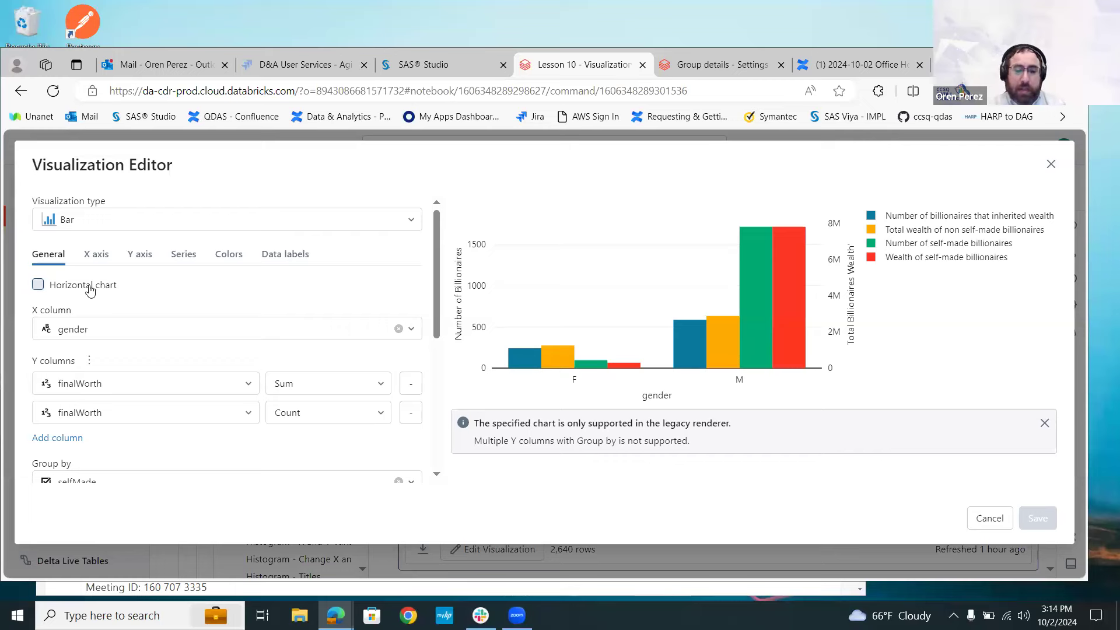
Examine the bar chart's general settings, including horizontal layout, X and Y columns, grouping and legend options.
drag(90, 290, 119, 290)
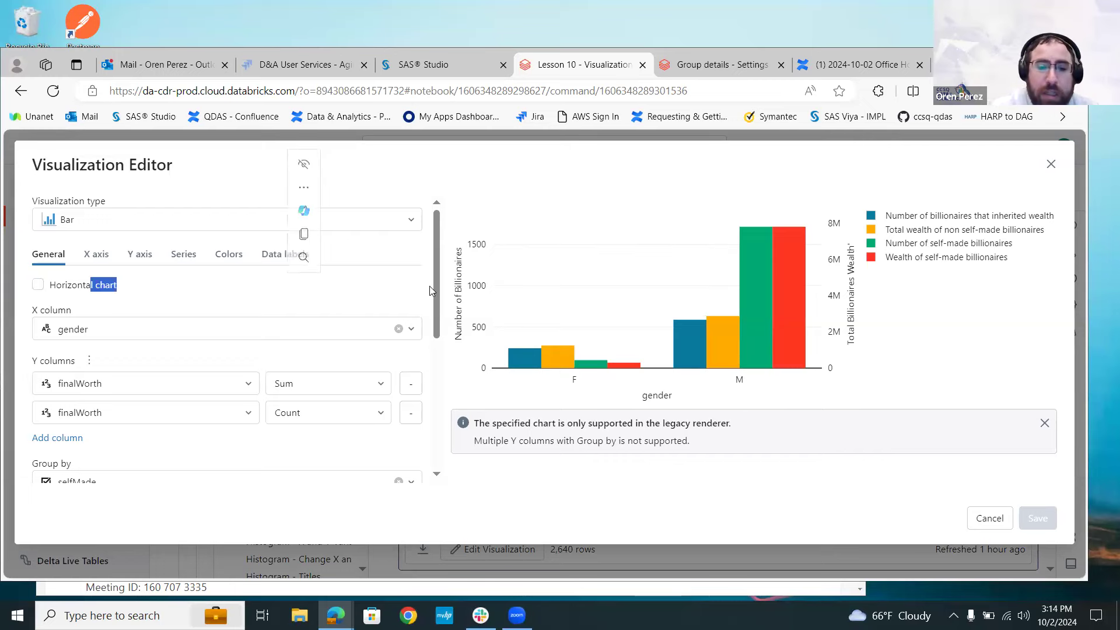
drag(433, 287, 434, 304)
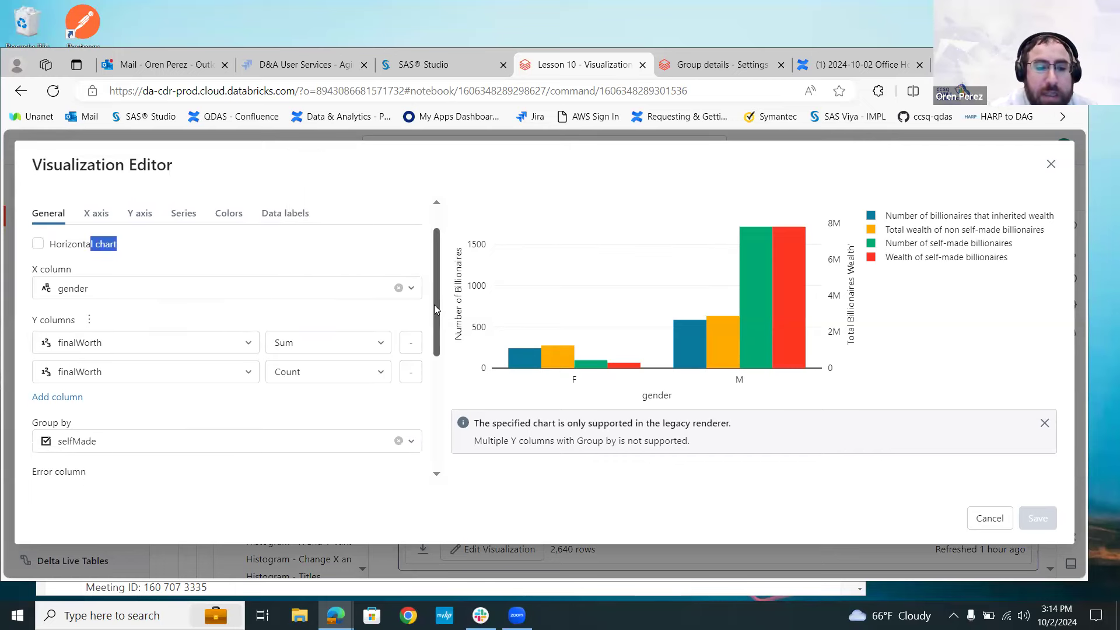
click(292, 265)
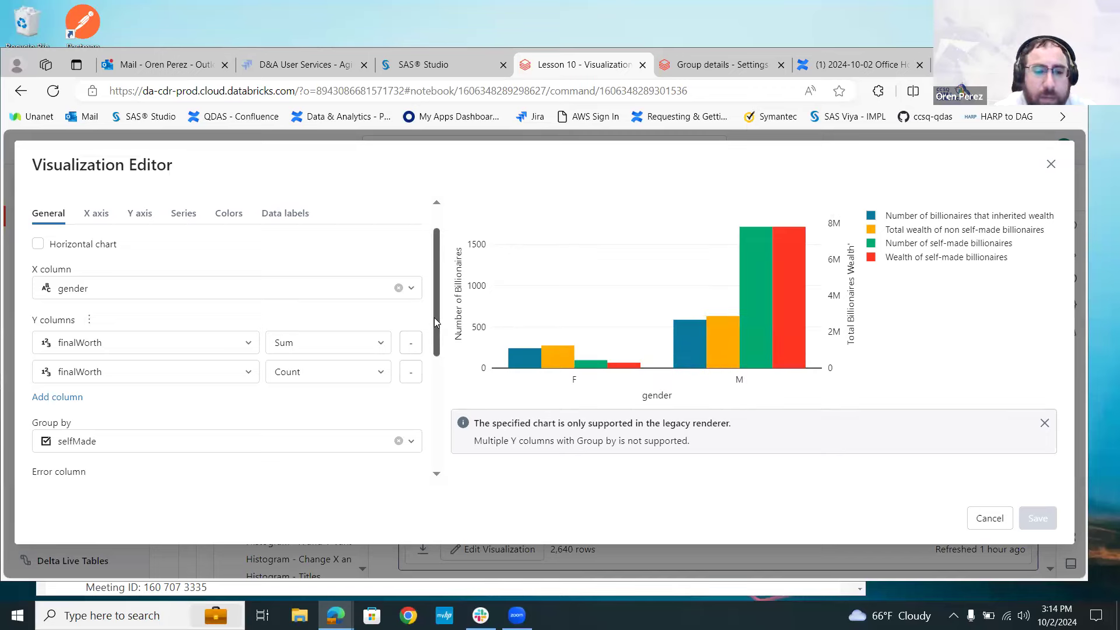
drag(434, 320, 438, 377)
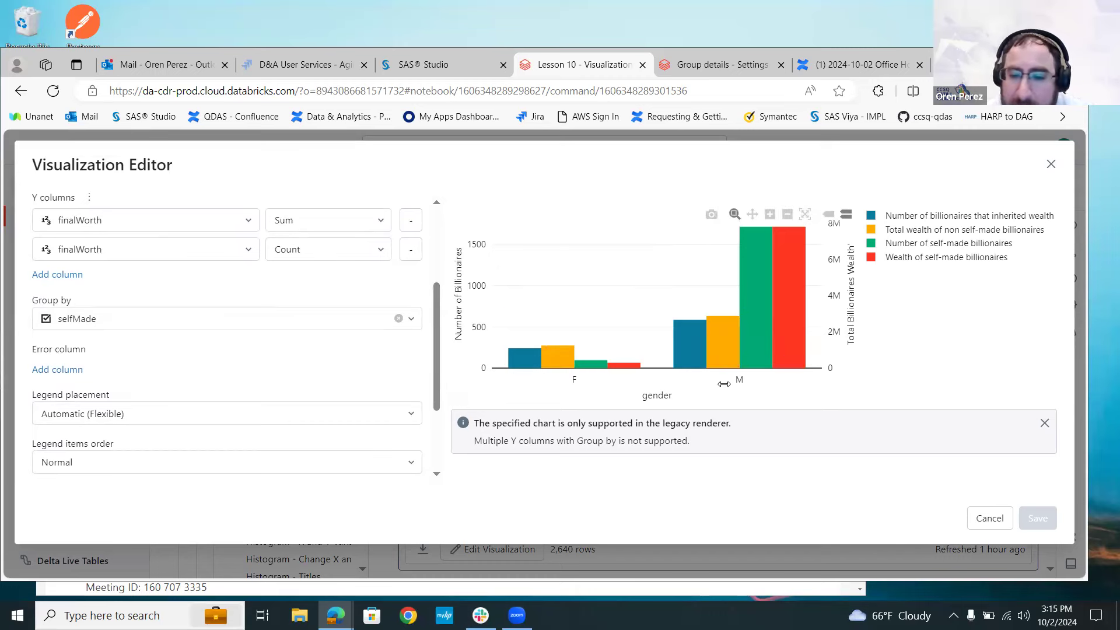
mouse_move(810, 320)
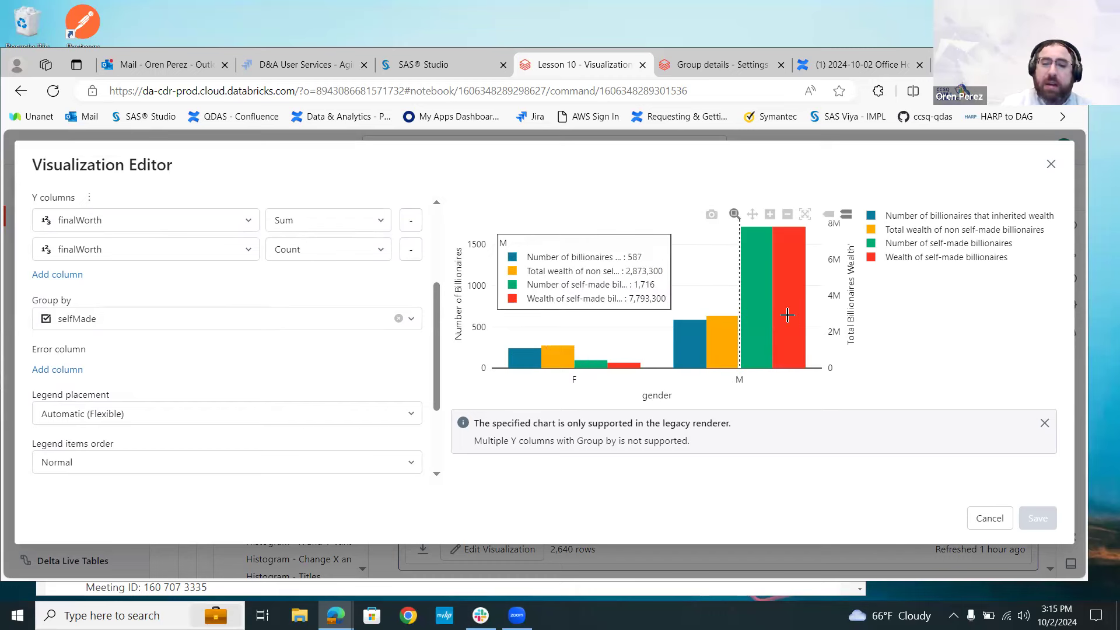
Try Stack as the bar chart's stacking mode, inspect both gender bars, and set stacking back to Disabled.
drag(440, 363, 439, 410)
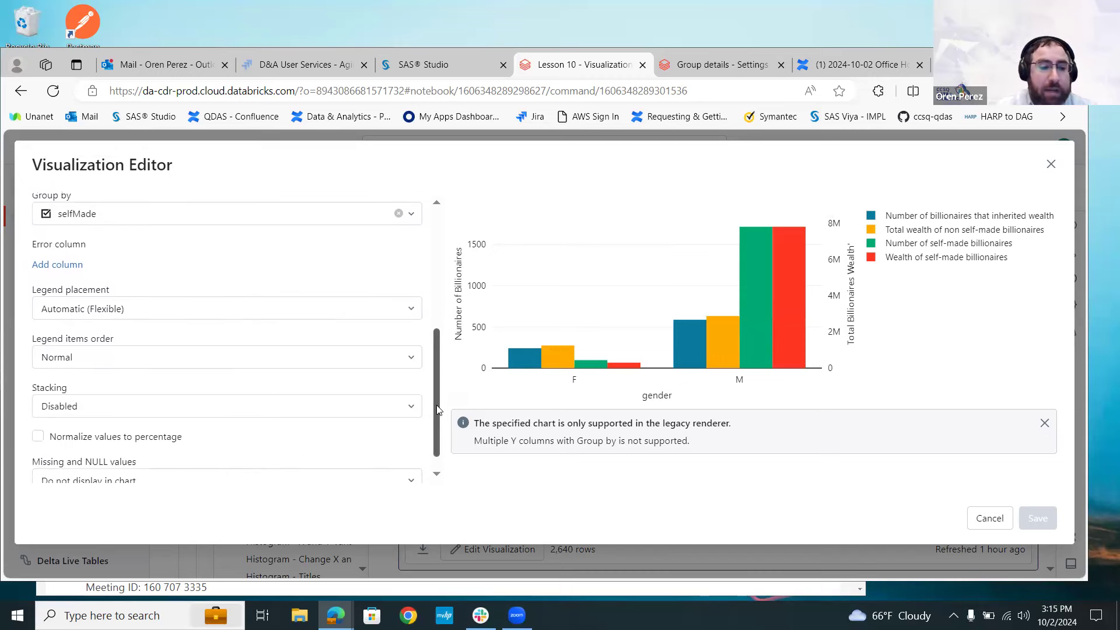
click(387, 417)
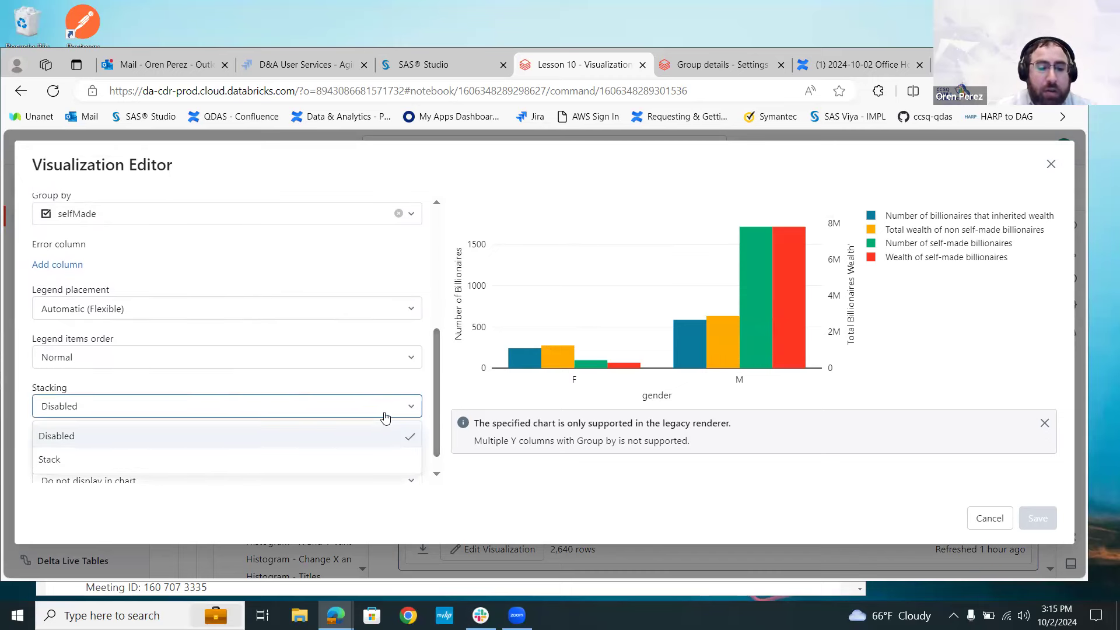
click(316, 460)
mouse_move(593, 358)
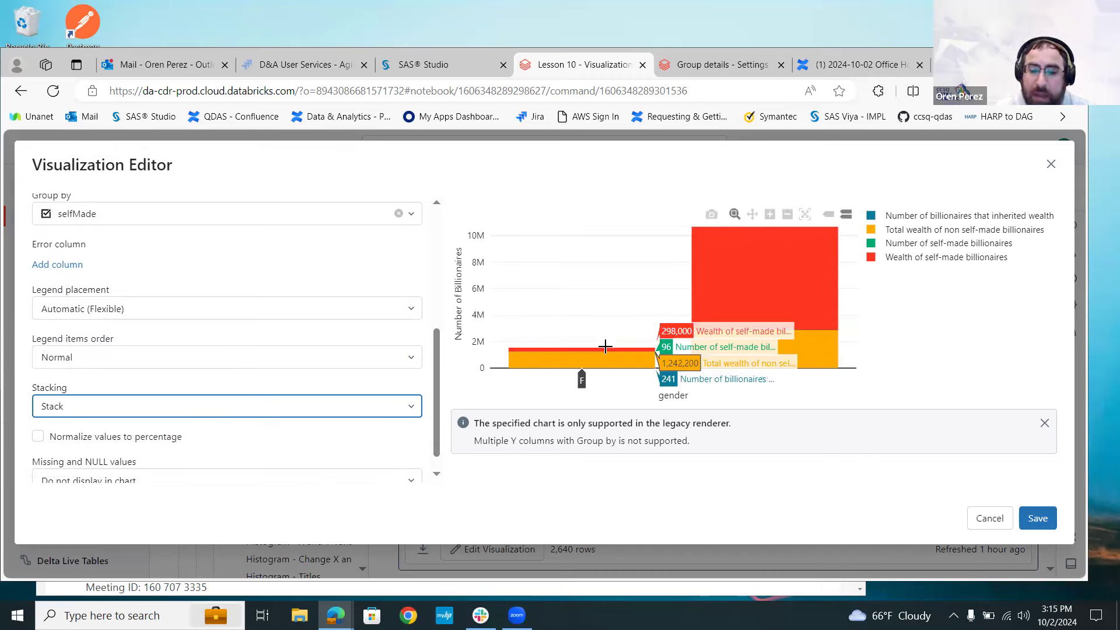
mouse_move(753, 292)
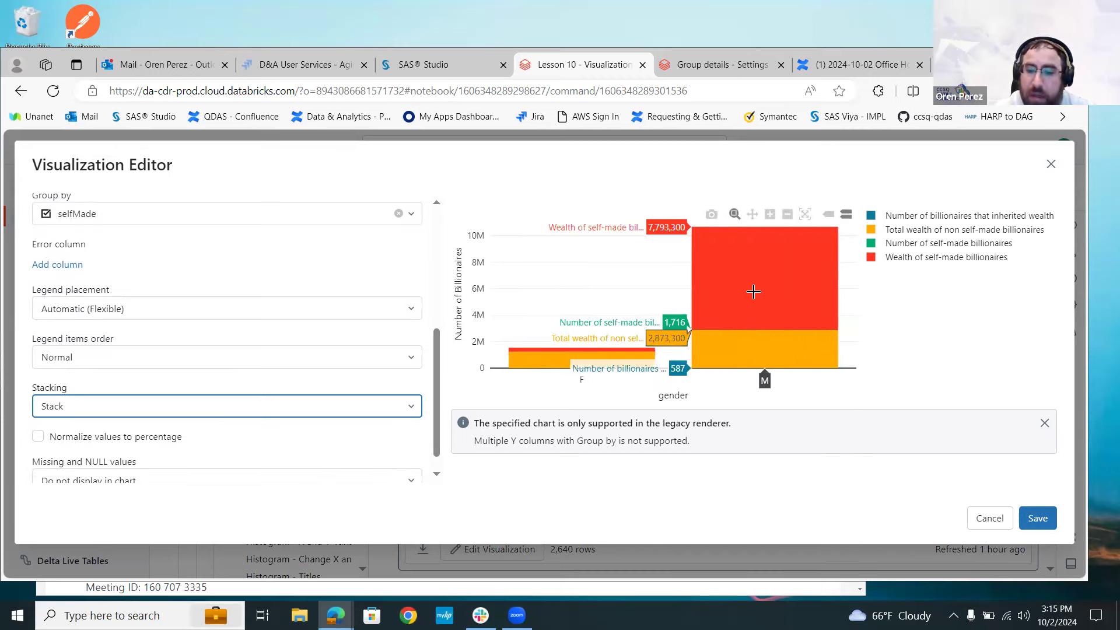
click(119, 404)
click(86, 444)
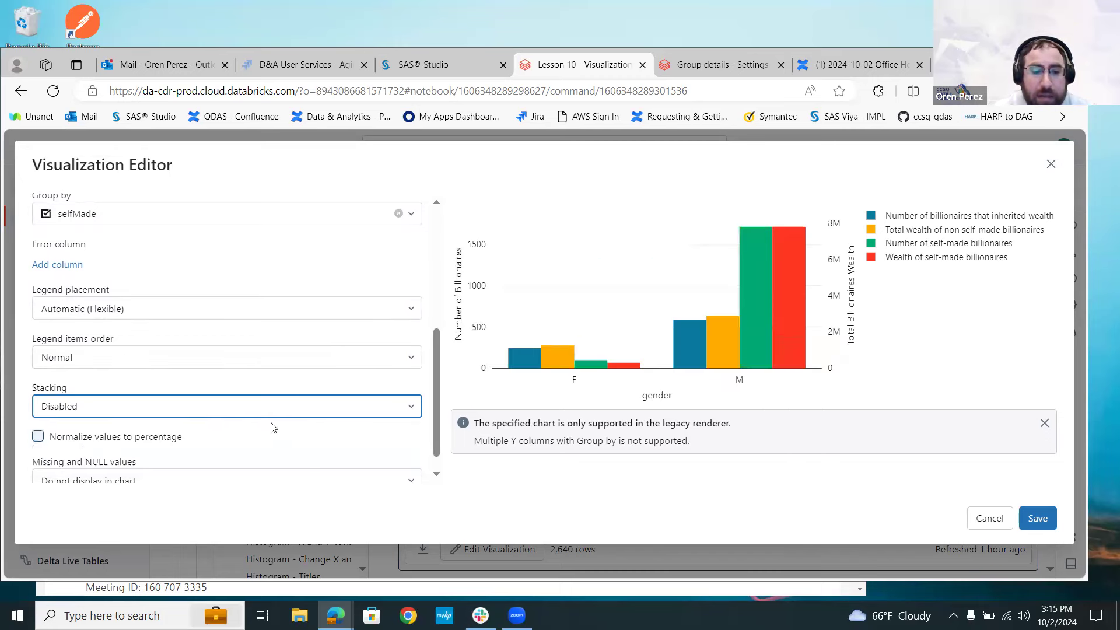
Check the missing-value option and review the X axis settings for scale, name, sorting and labels.
scroll(440, 458, down, 1)
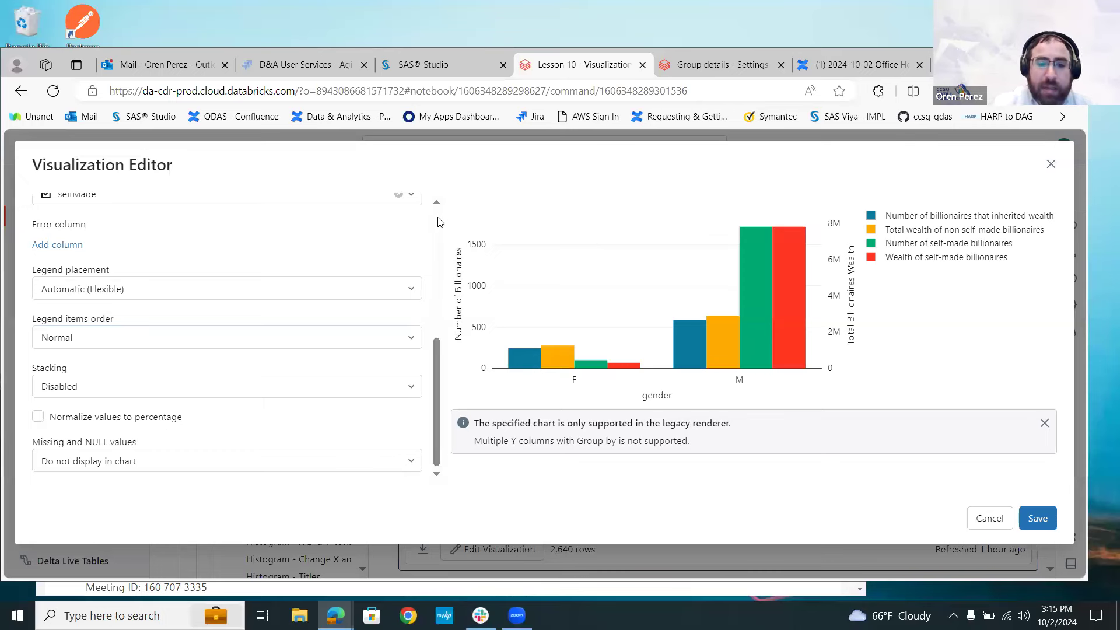
scroll(440, 222, up, 5)
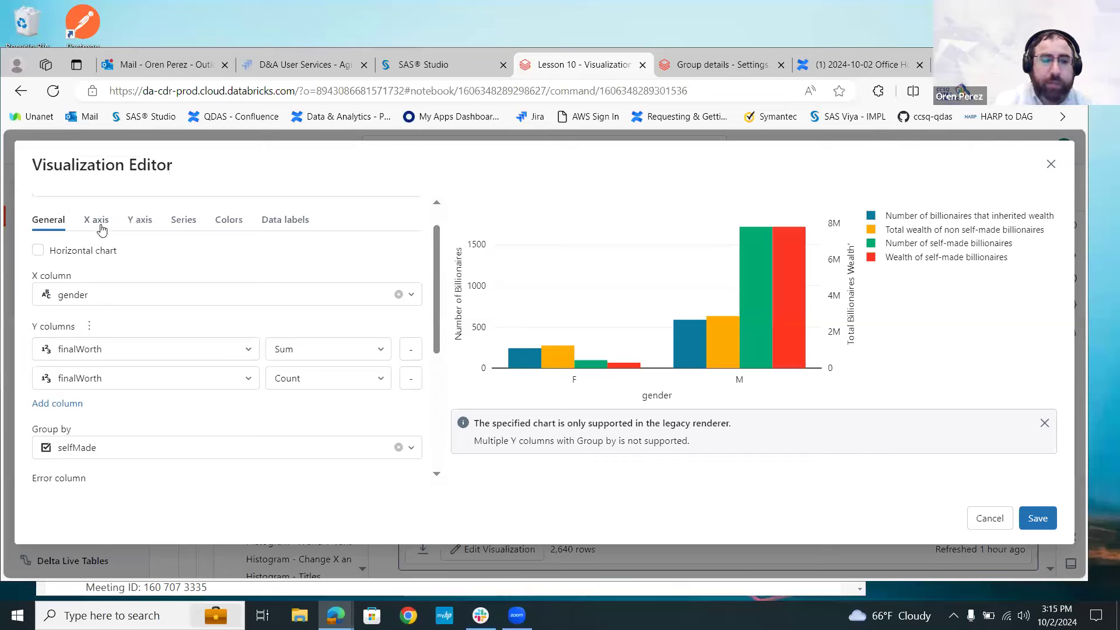
click(101, 229)
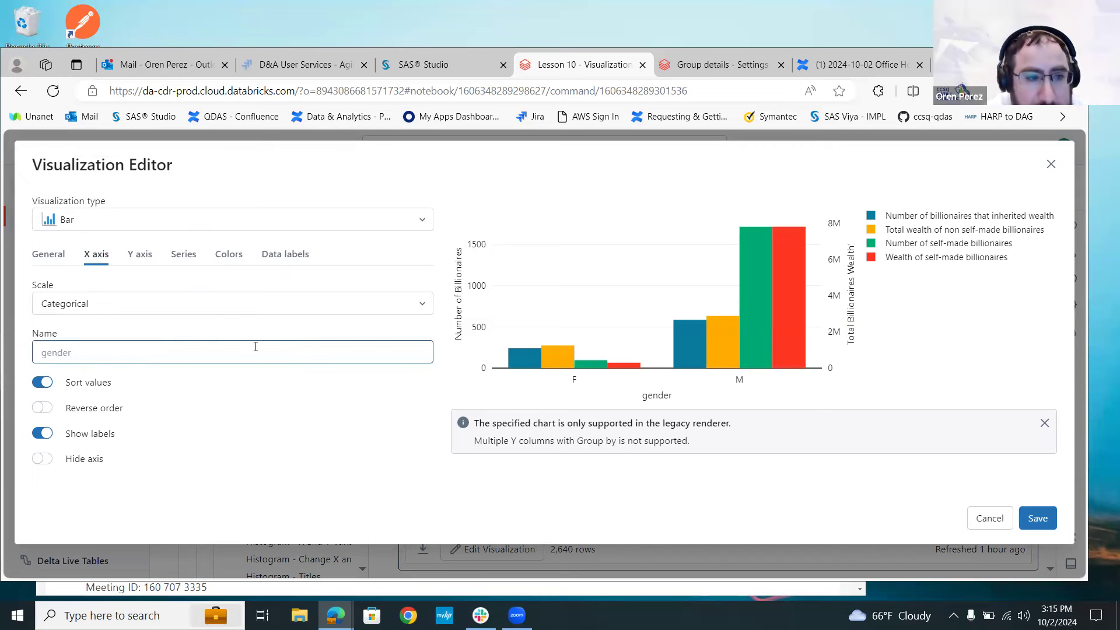
click(226, 316)
click(227, 316)
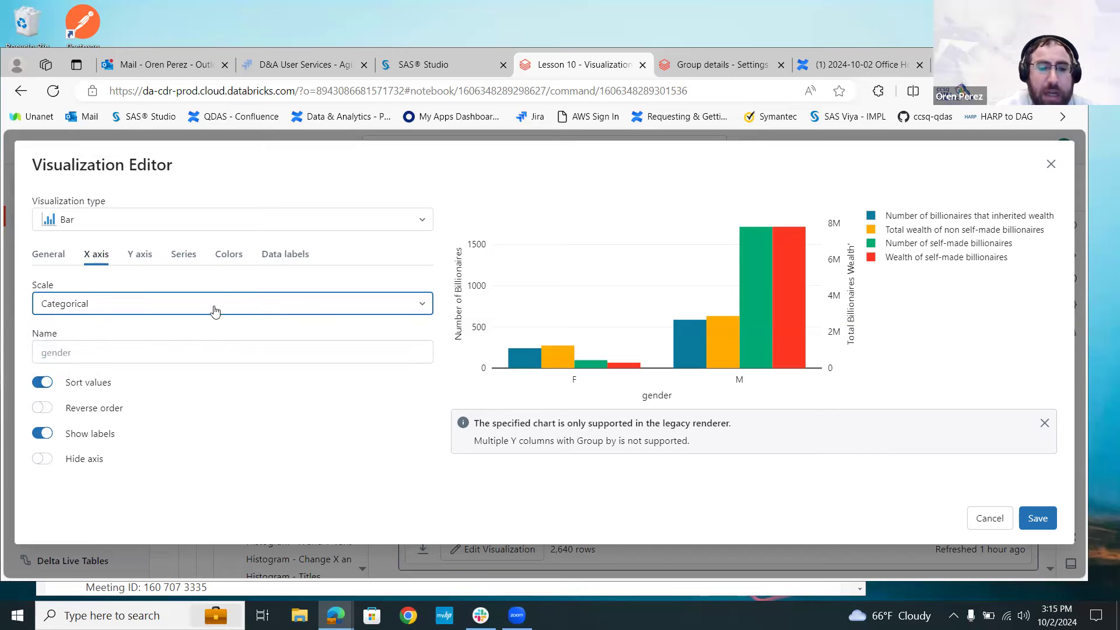
Review the left Y axis settings for scale, name, and start and end values.
click(131, 256)
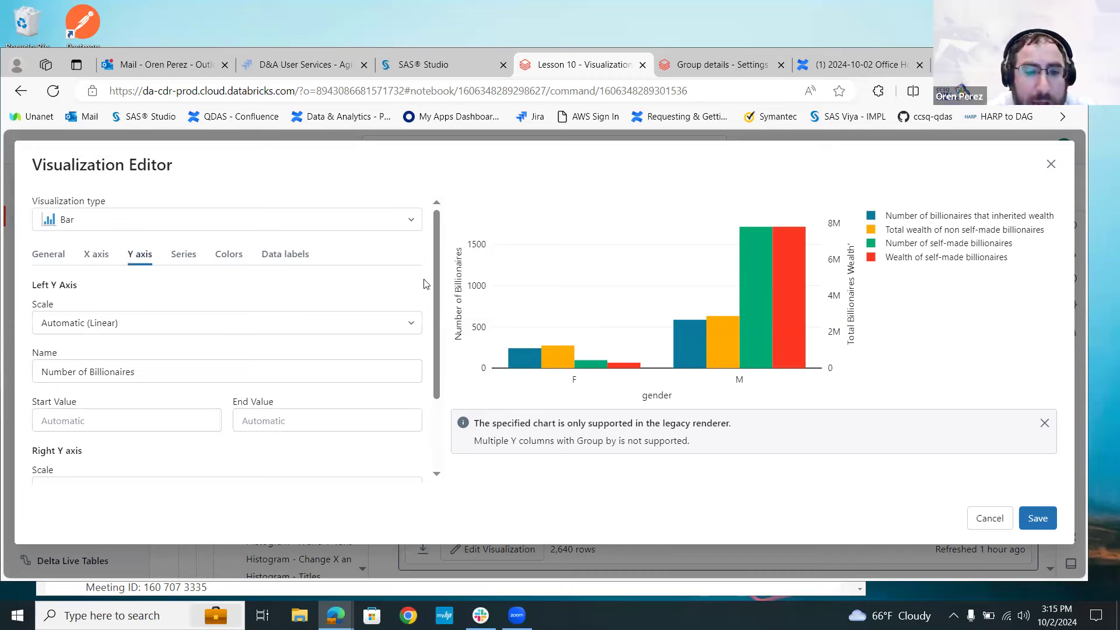
drag(439, 295, 439, 331)
click(158, 317)
click(169, 359)
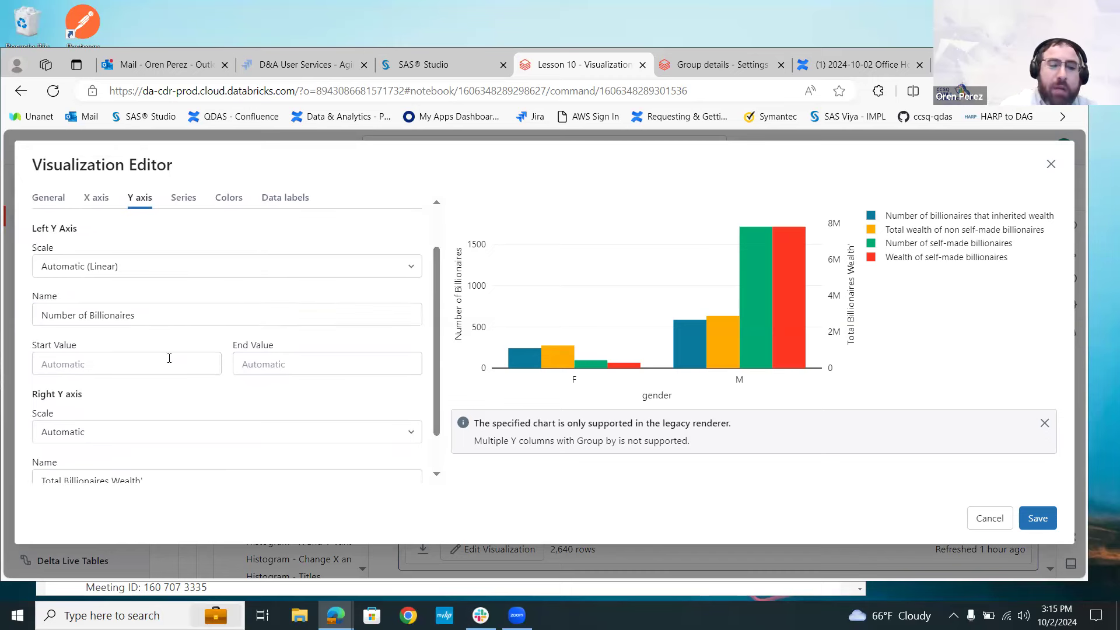
click(306, 357)
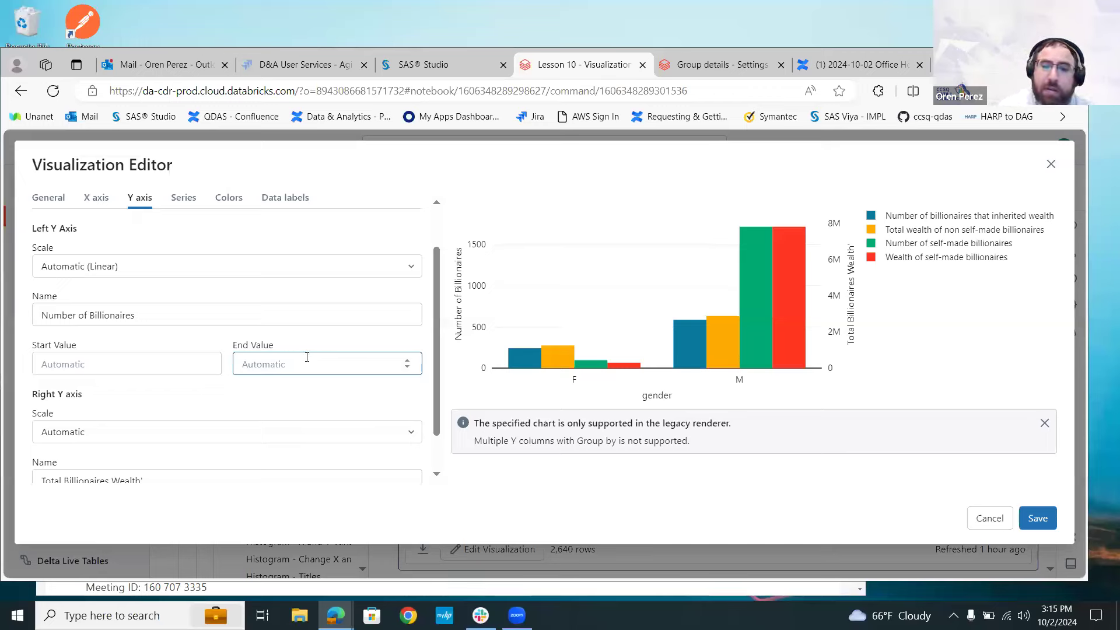
Set the left Y axis range to start at 0 and end at 300.
click(168, 363)
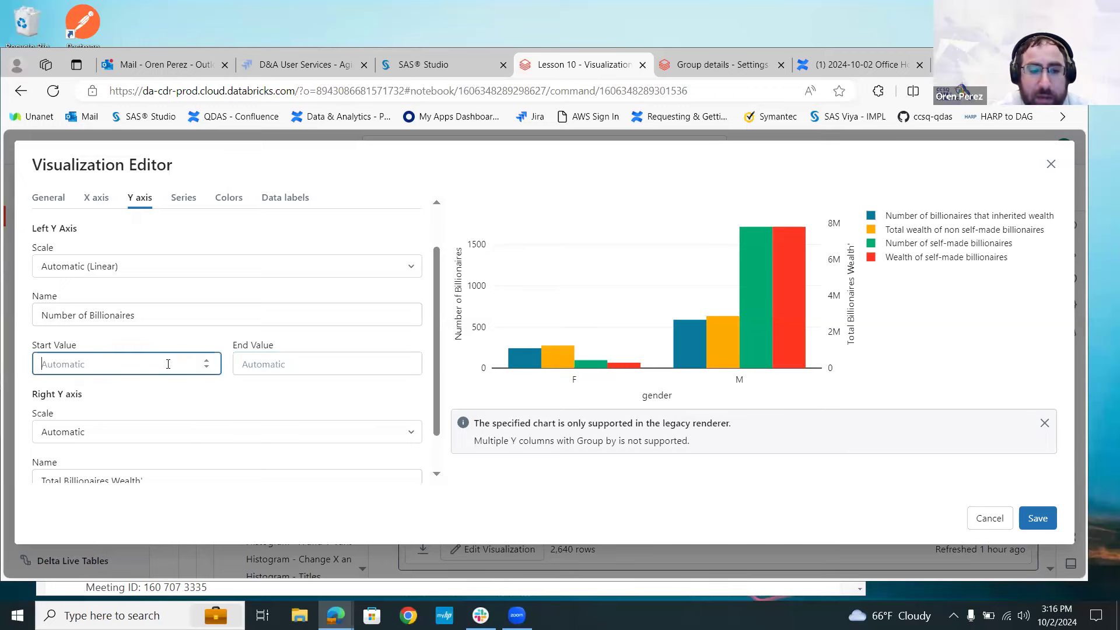
text(0)
key(Tab)
text(3)
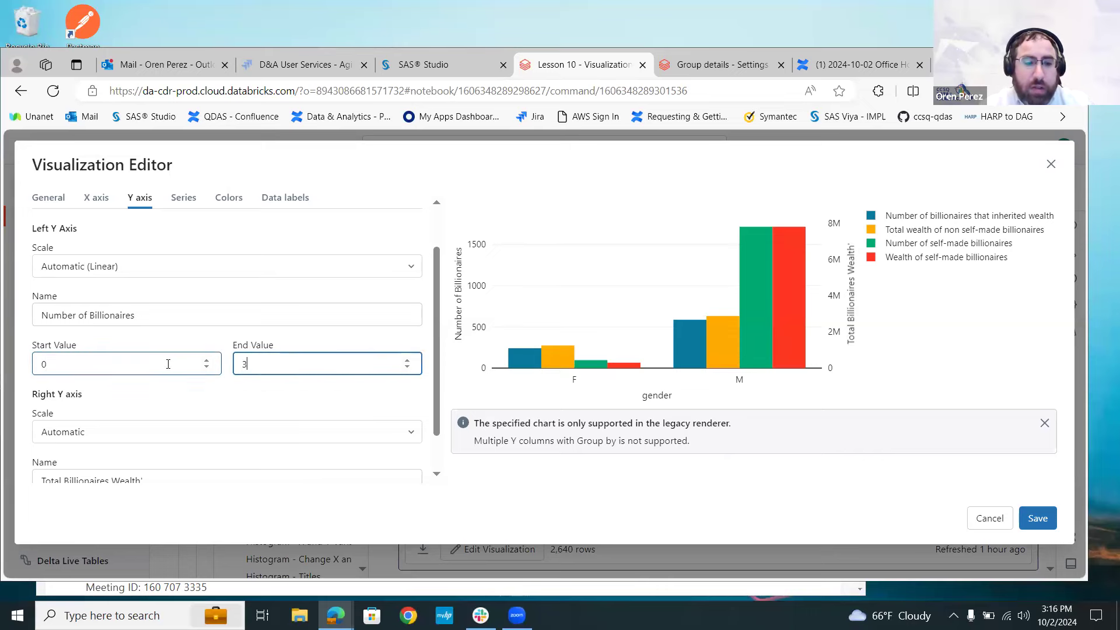
text(00)
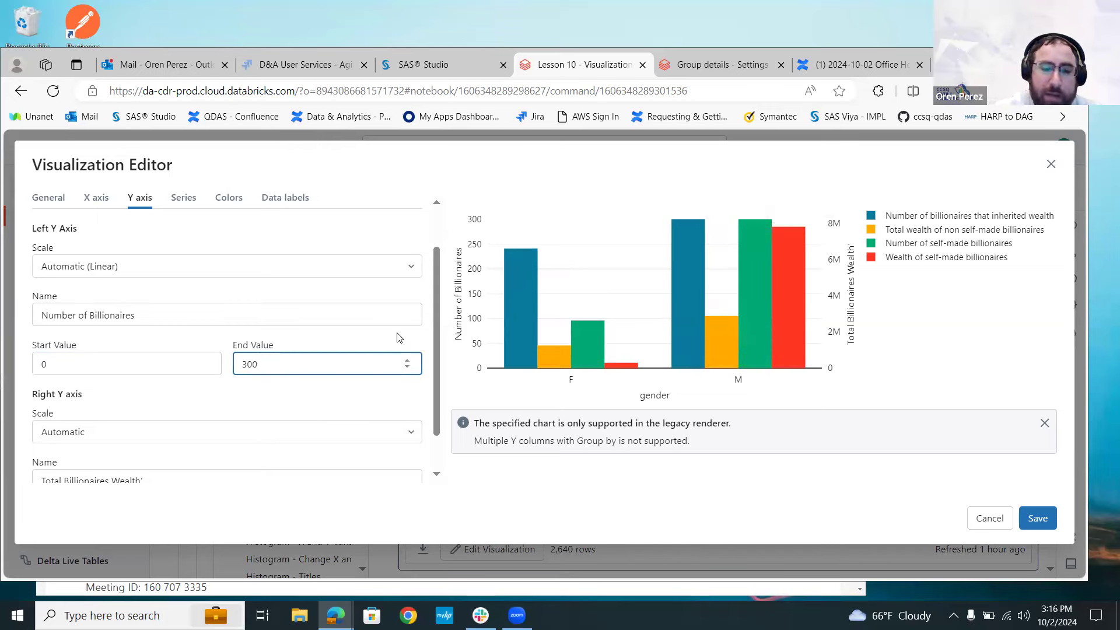
Clear the left Y axis start and end values and look over the right Y axis settings.
key(BackSpace)
key(BackSpace)
key(BackSpace)
click(175, 364)
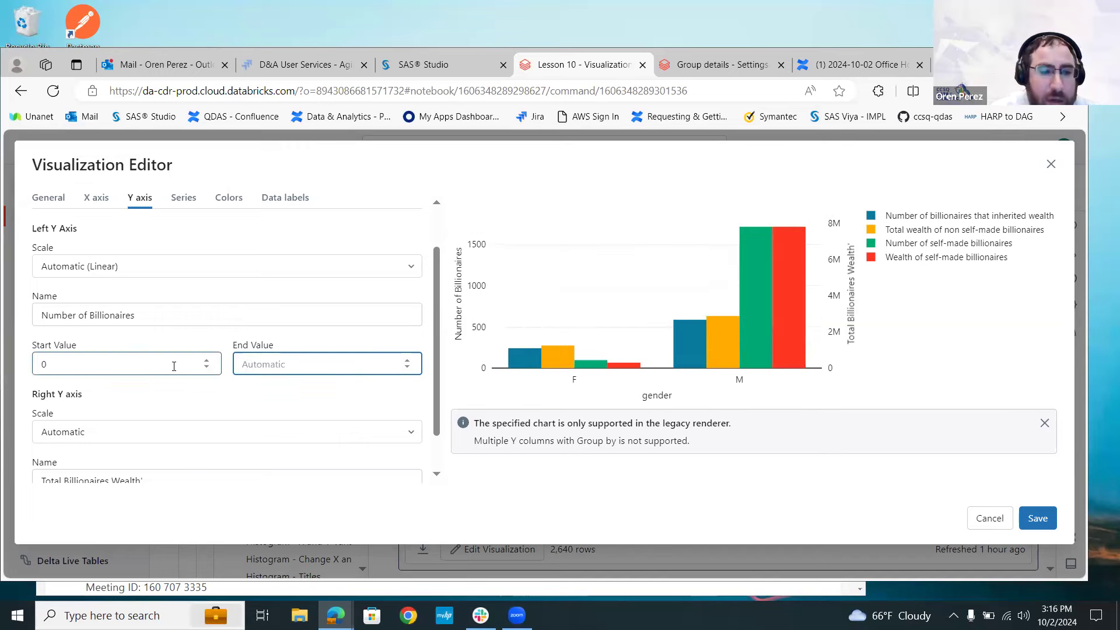
key(BackSpace)
click(242, 398)
click(410, 373)
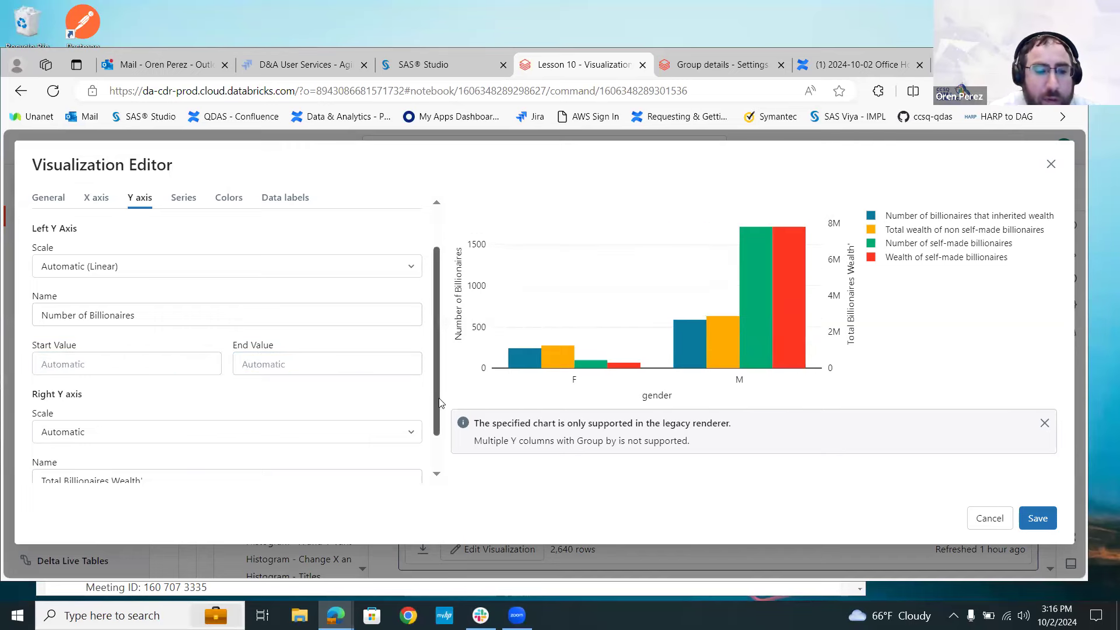
scroll(447, 472, down, 2)
scroll(452, 482, up, 4)
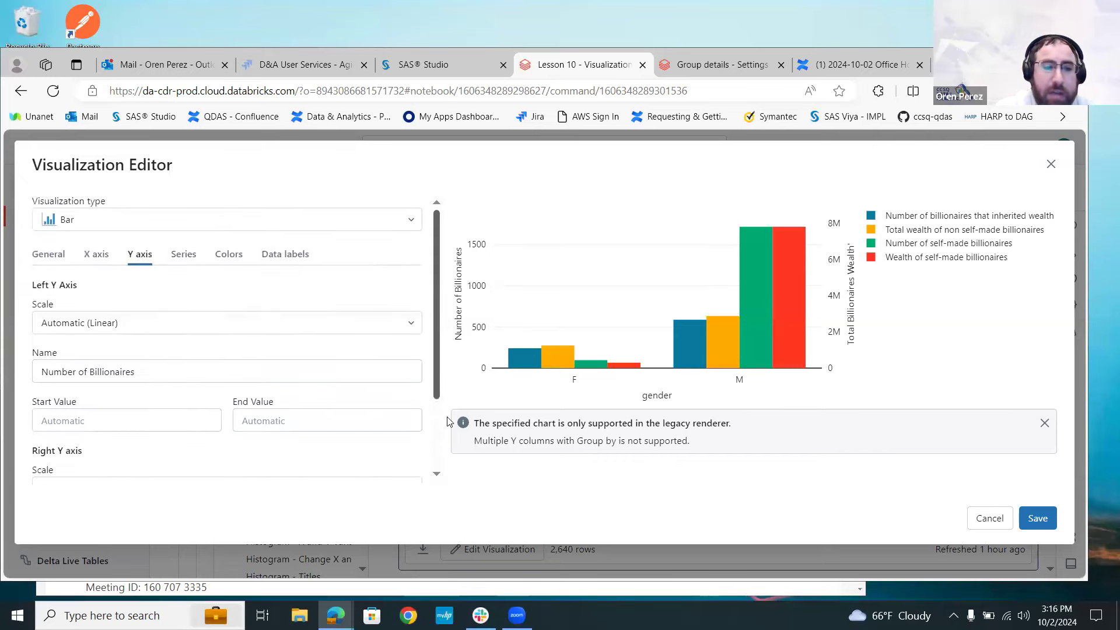
Review each series' order, label and left or right Y axis assignment.
click(172, 257)
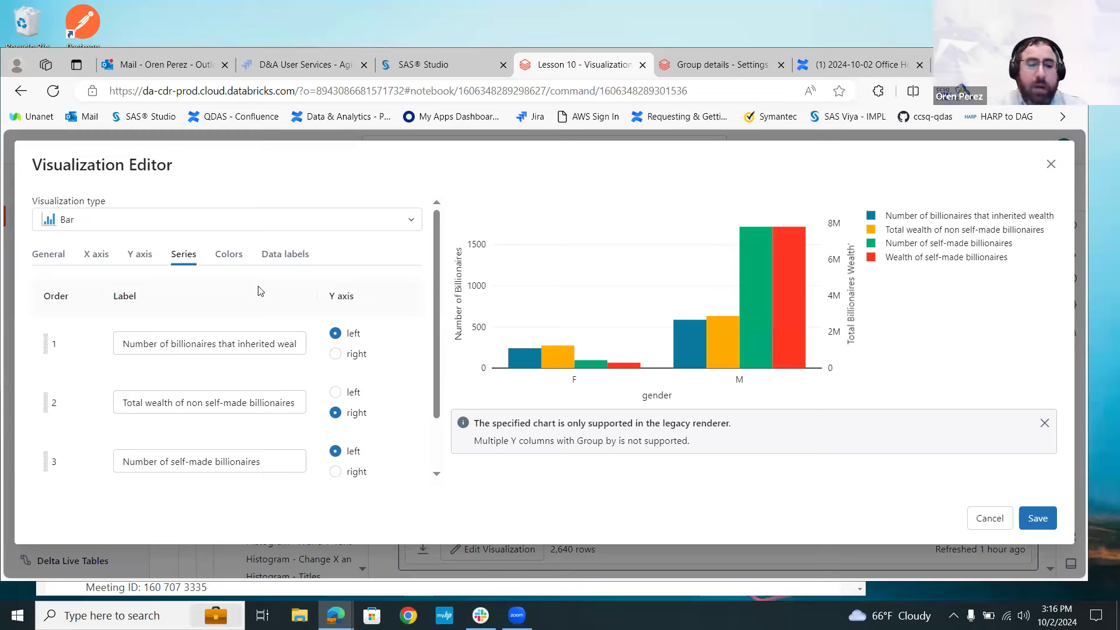
click(189, 344)
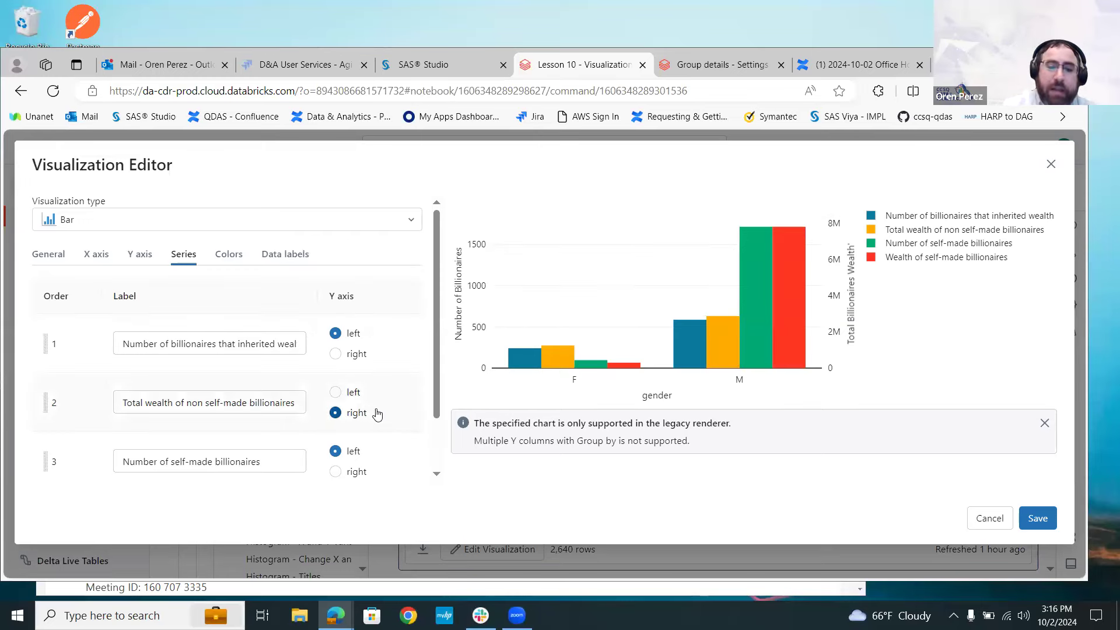
mouse_move(564, 305)
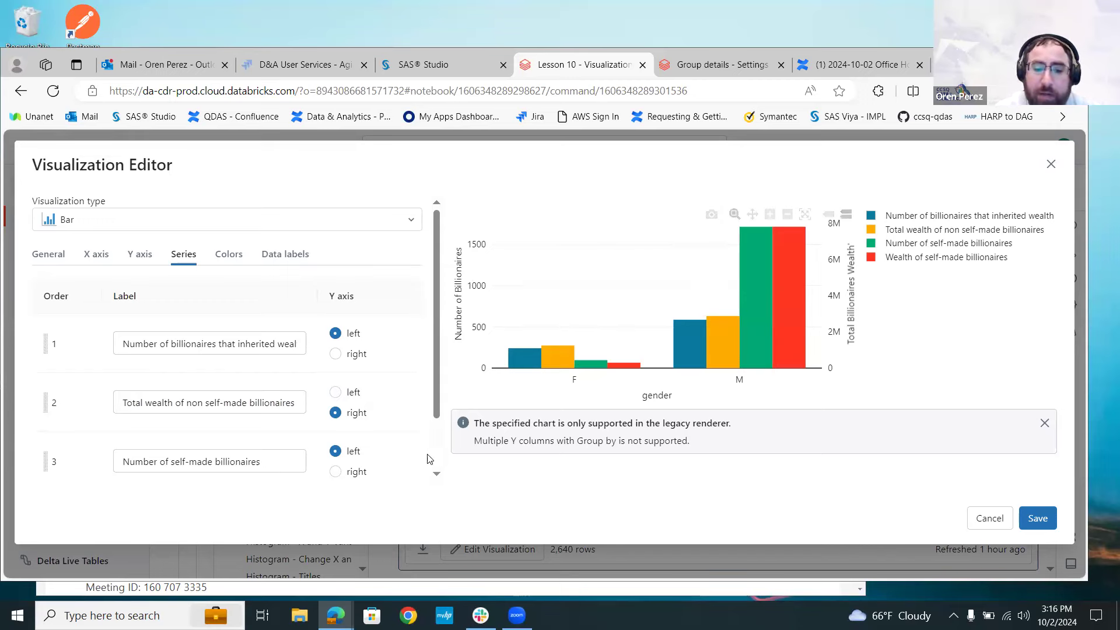
scroll(441, 451, down, 1)
scroll(442, 451, down, 2)
scroll(436, 353, up, 2)
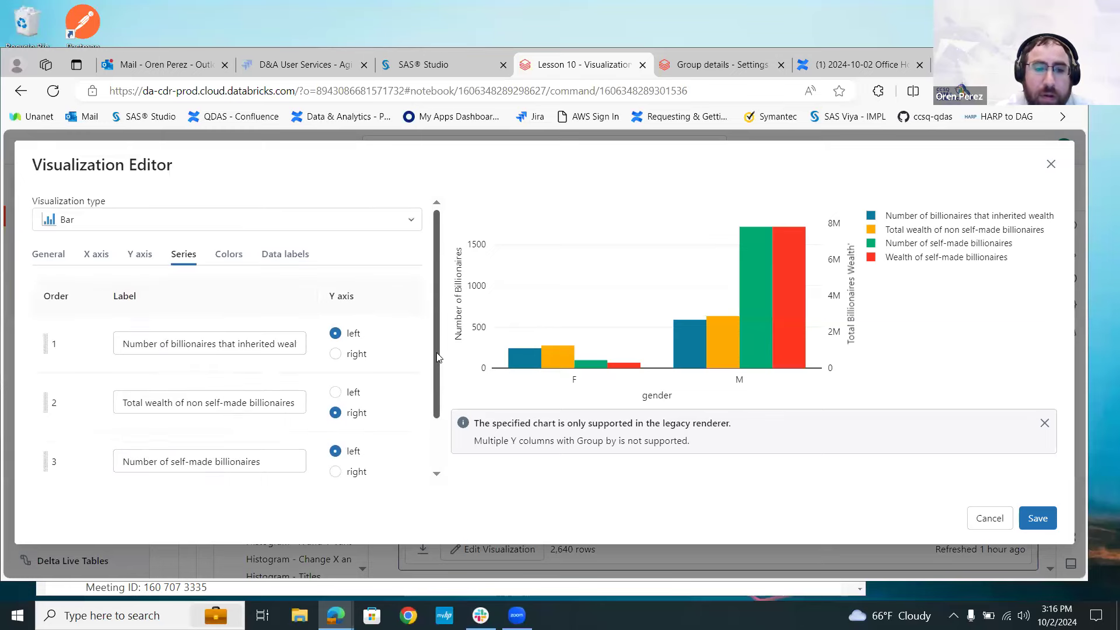
Change the color of the Number of self-made billionaires series to Gray.
click(227, 257)
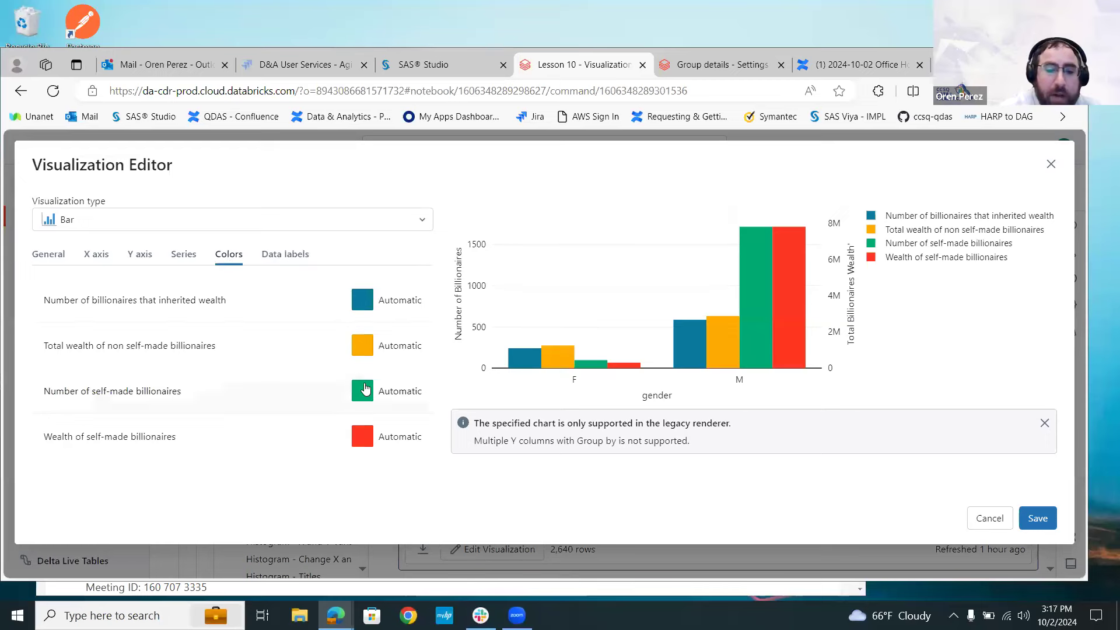
click(364, 390)
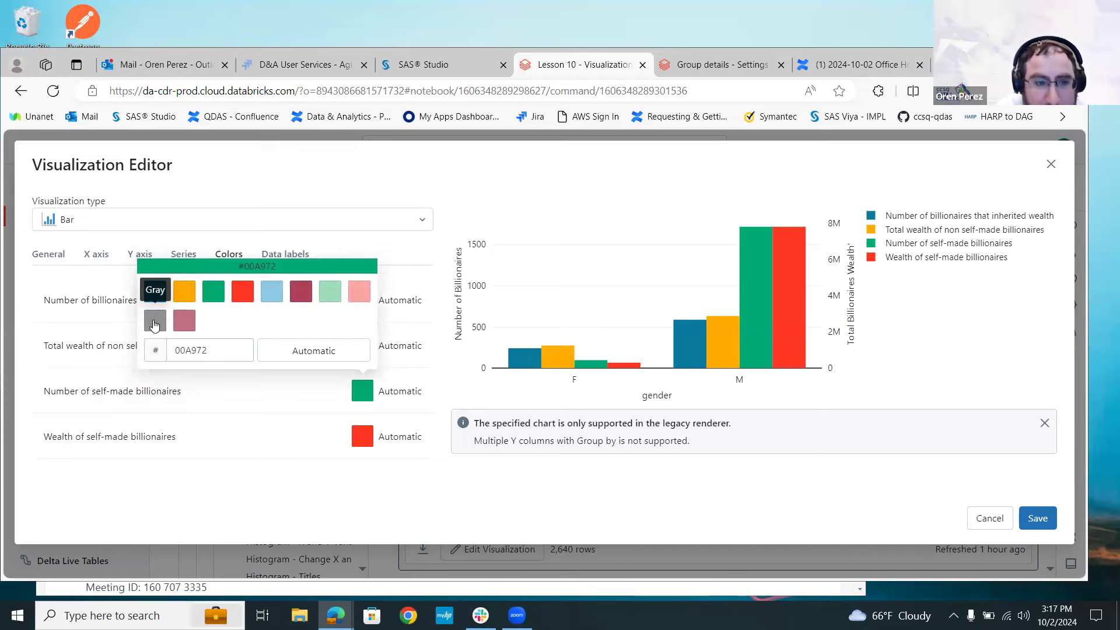
click(155, 321)
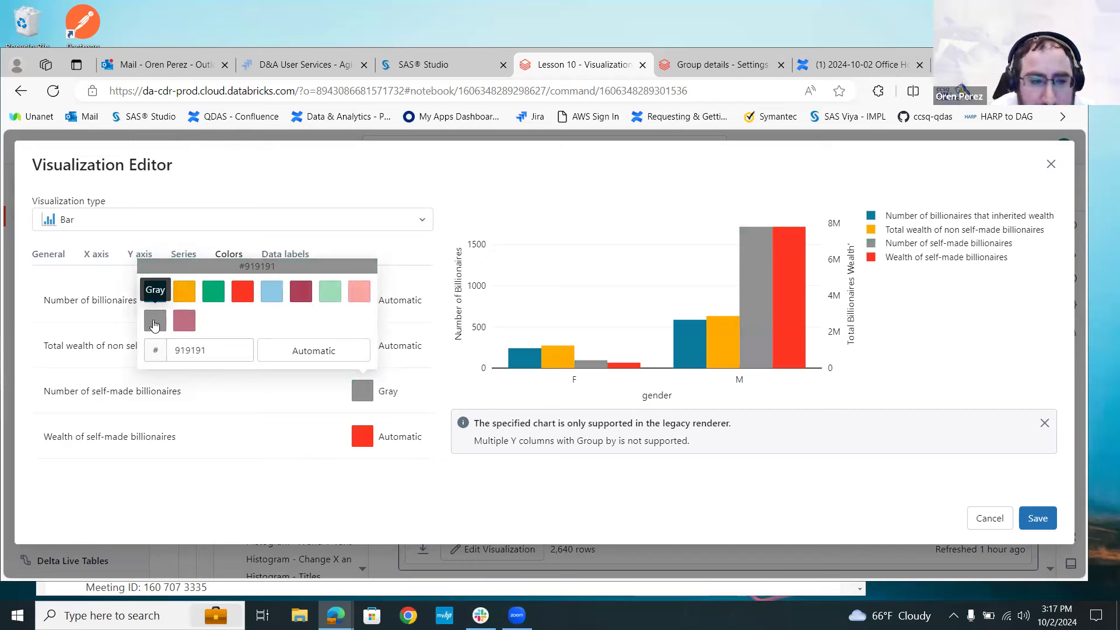
click(195, 355)
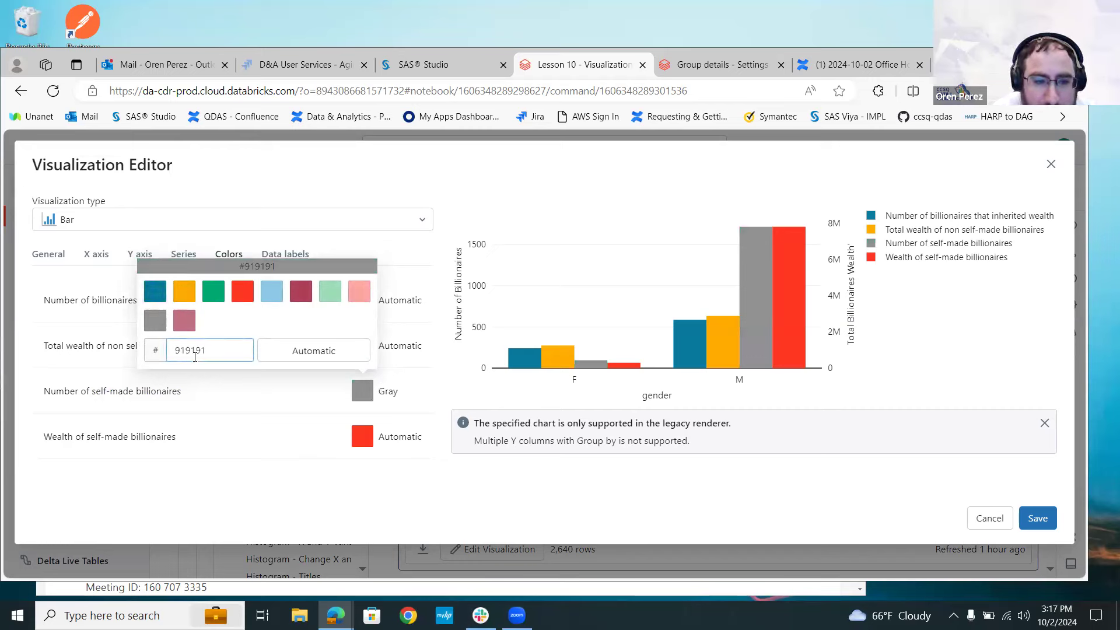
click(234, 494)
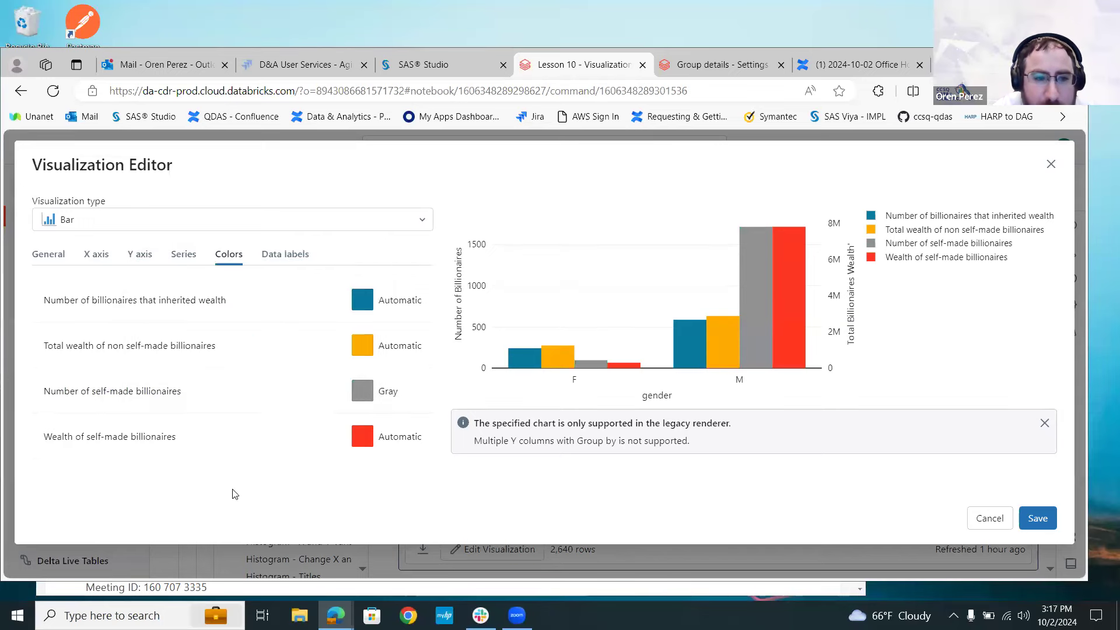
Review the data label options and value formats, and discard the unsaved chart edits.
click(277, 249)
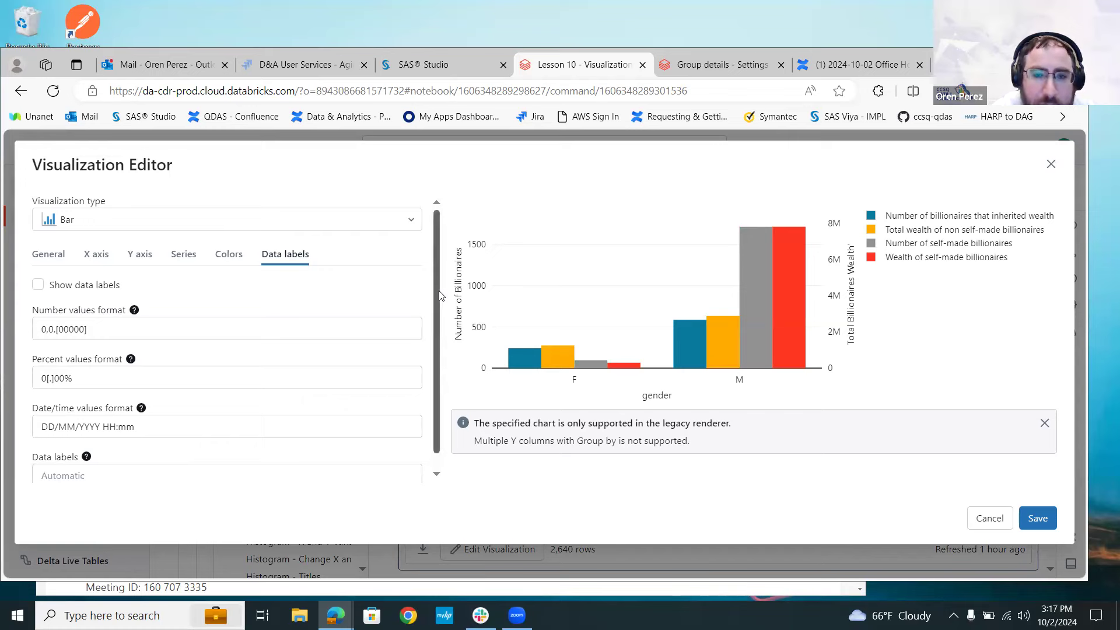
scroll(440, 370, down, 1)
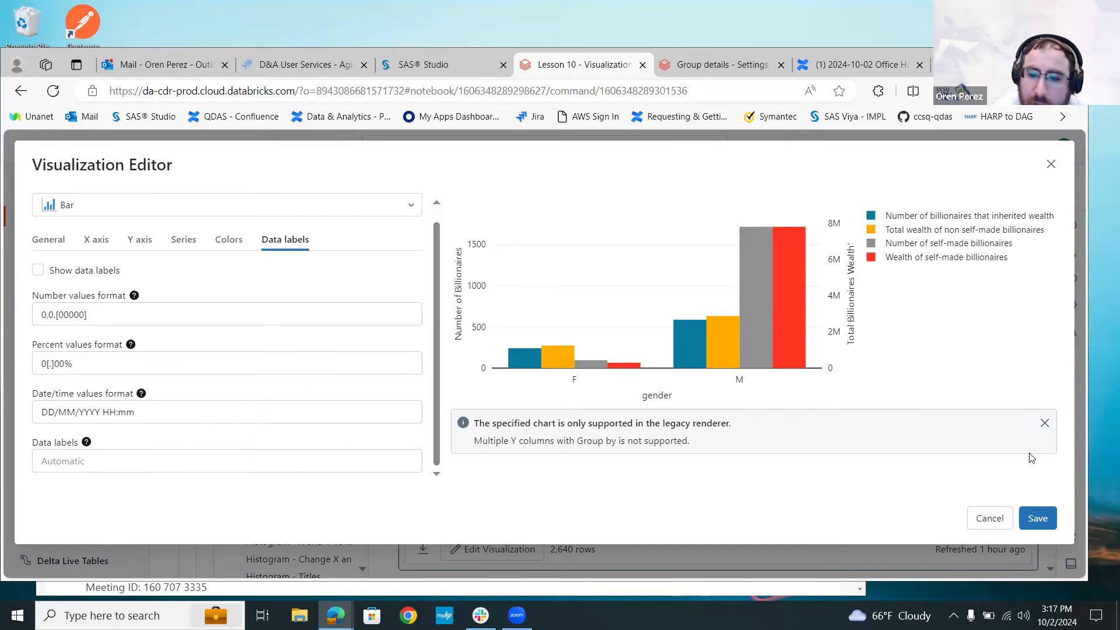
click(992, 523)
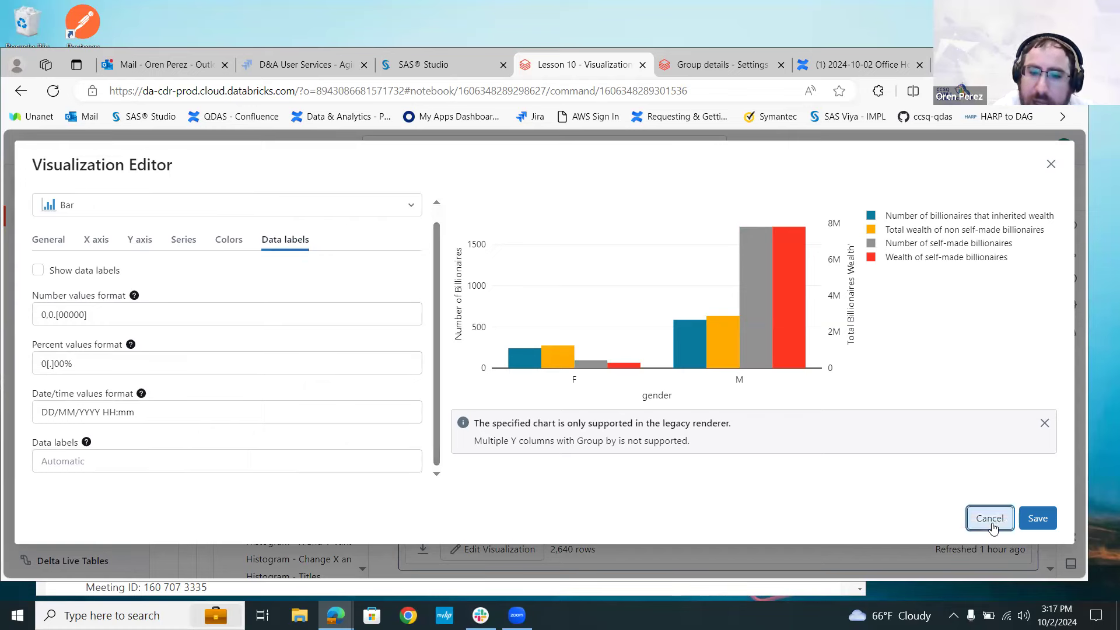
Close the bar chart's visualization editor without saving the changes.
click(991, 523)
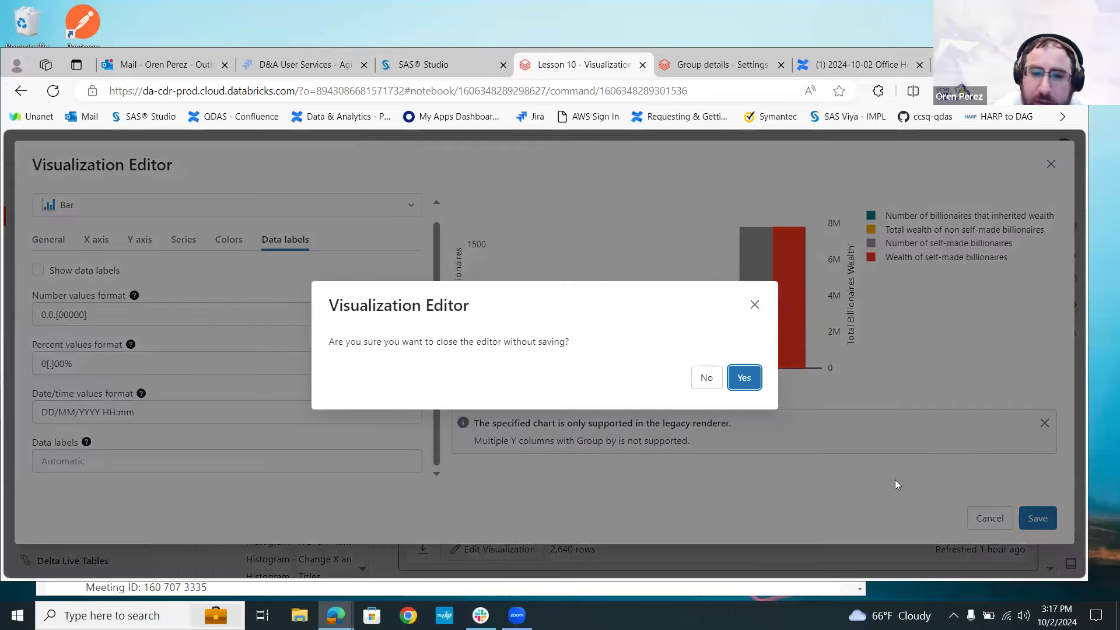
click(738, 378)
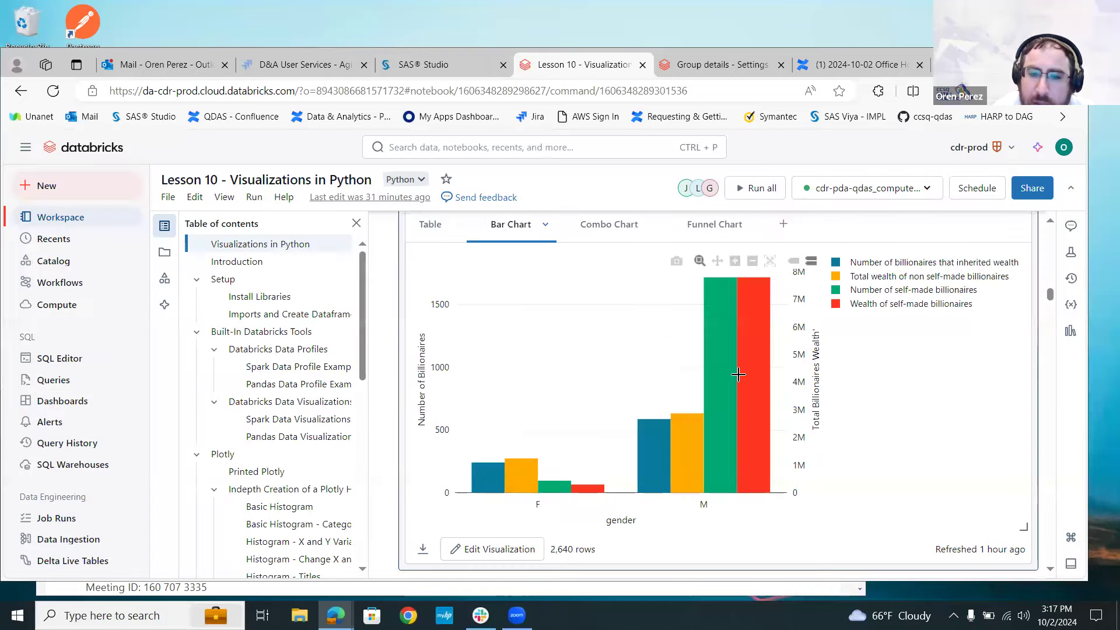
mouse_move(593, 341)
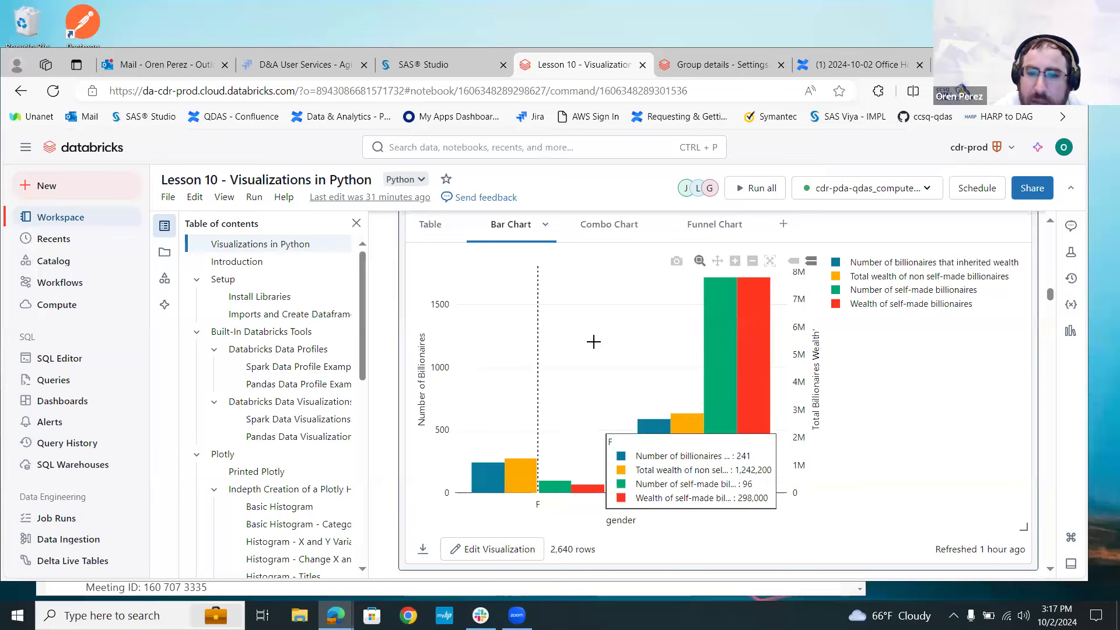
Display the Combo Chart, review its general settings in the Visualization Editor, and close the editor without changes.
click(606, 228)
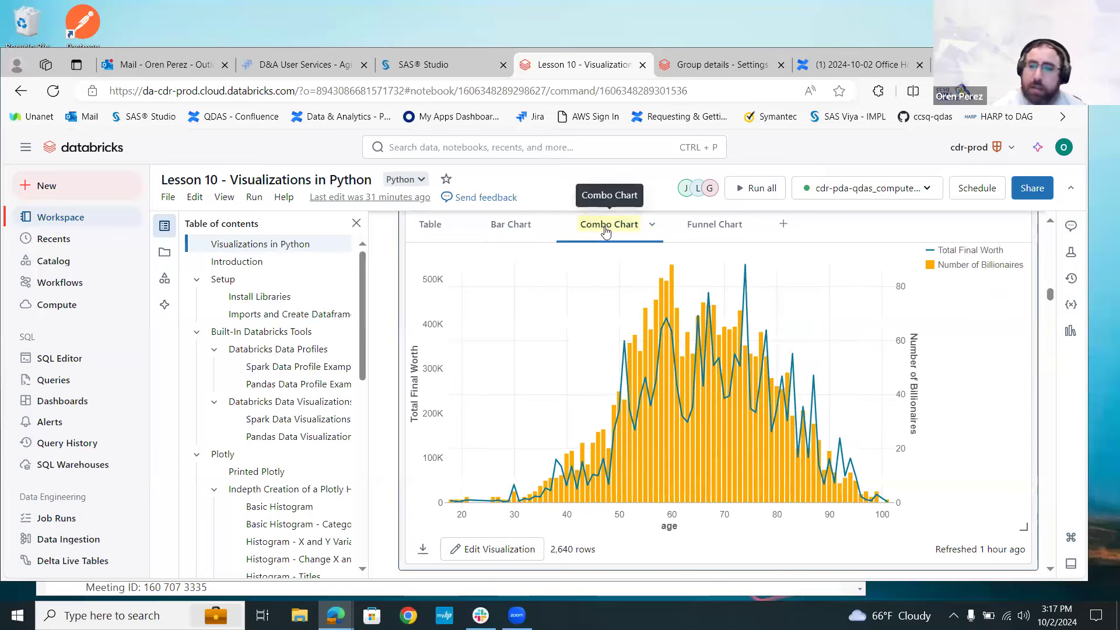
click(1051, 222)
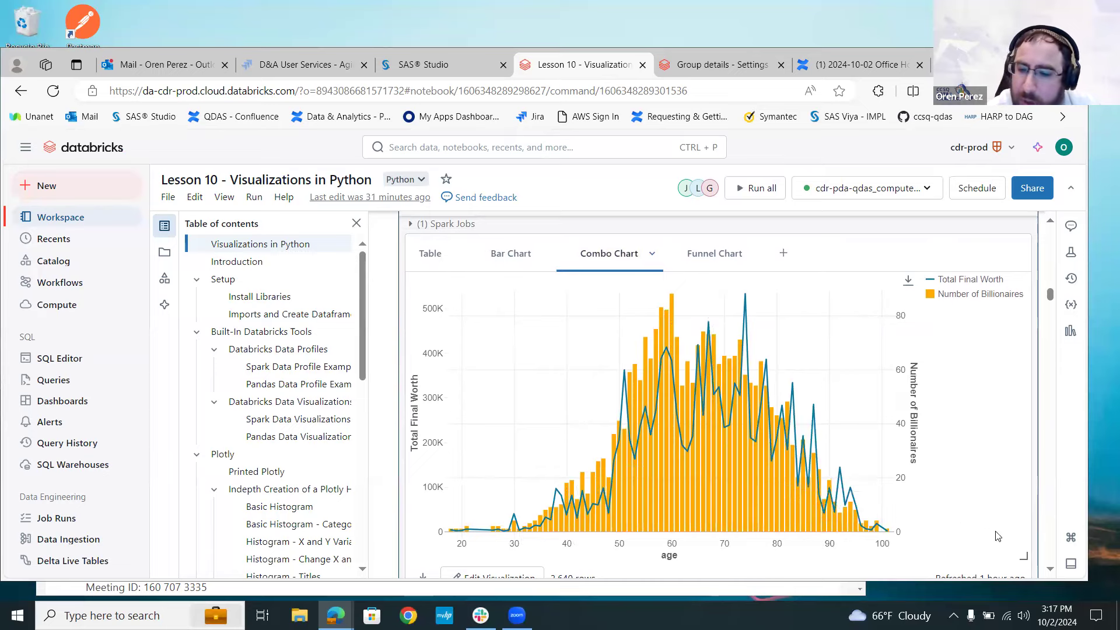
click(1051, 569)
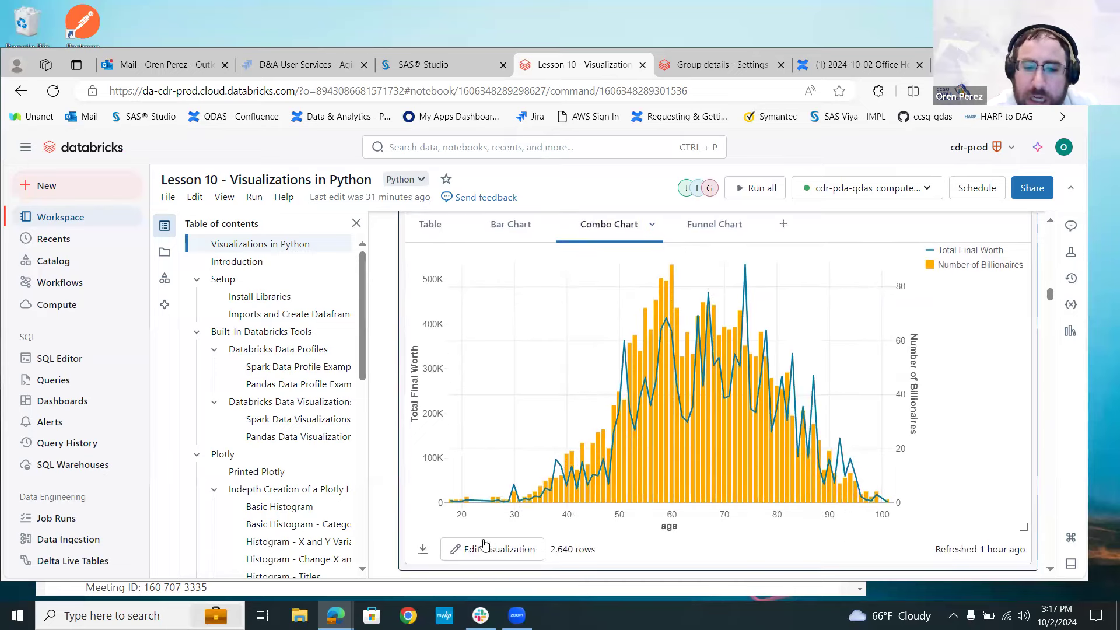
click(483, 548)
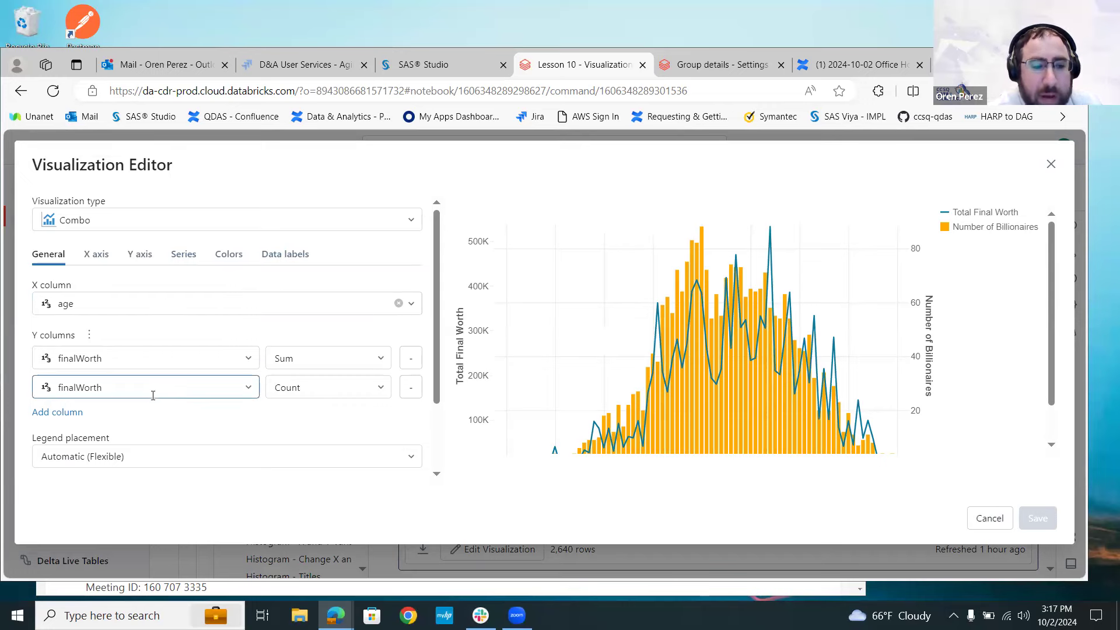
scroll(441, 479, down, 2)
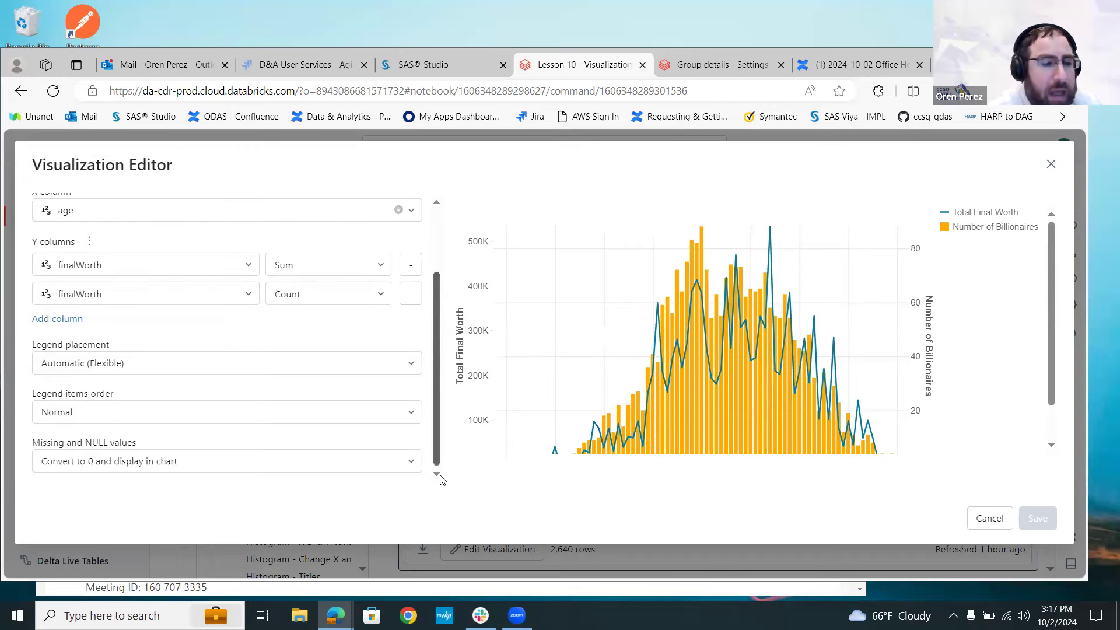
scroll(441, 485, up, 2)
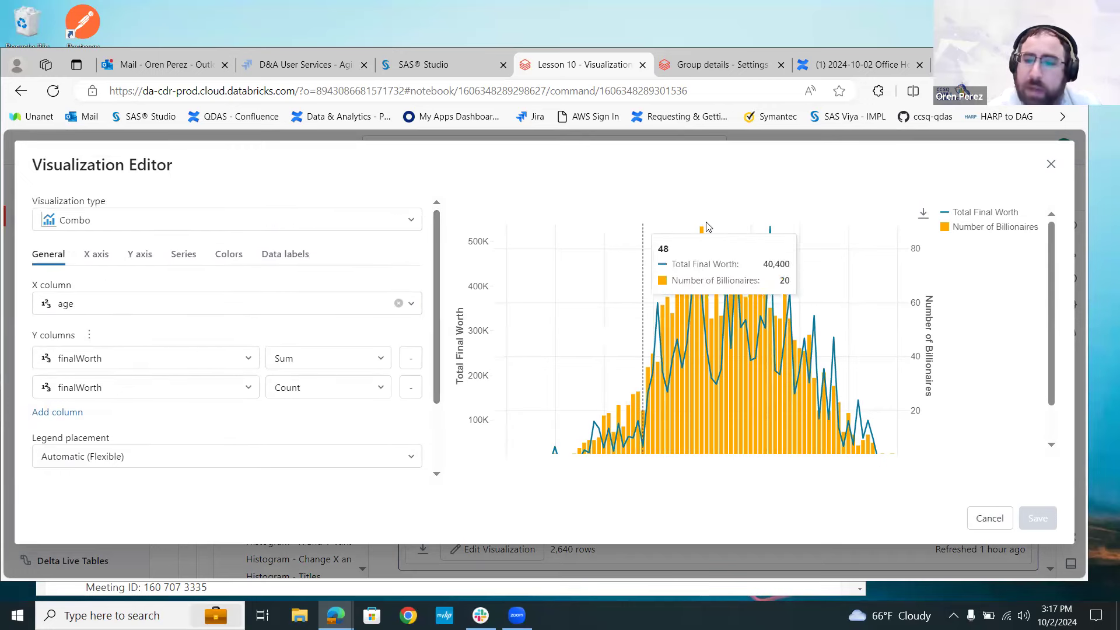
click(990, 517)
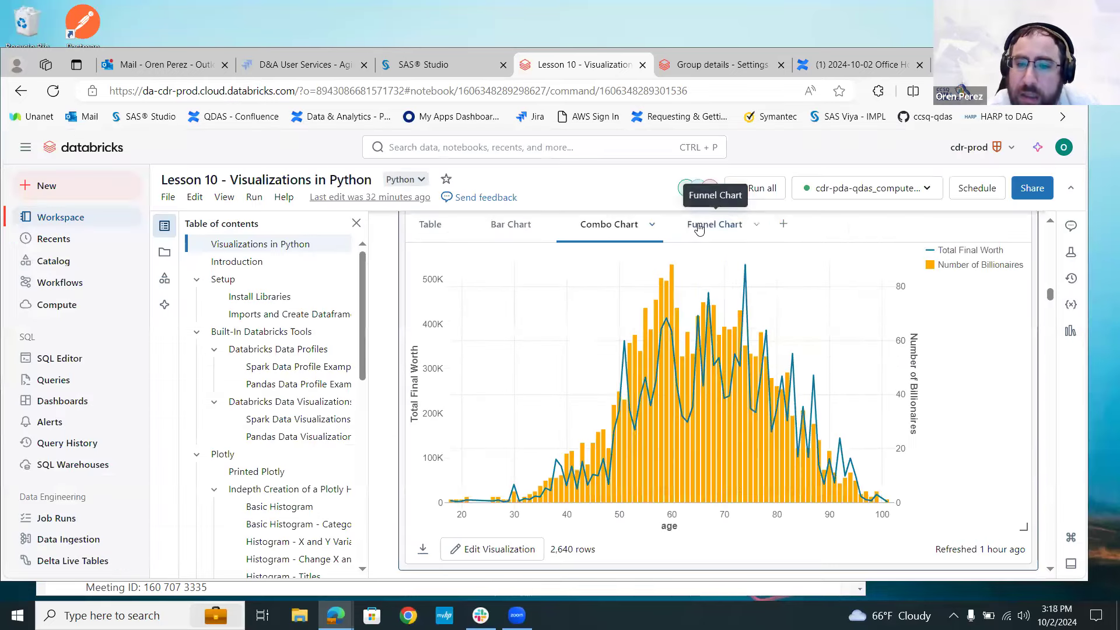
Display the Funnel Chart, review its general settings and full preview in the Visualization Editor, and close the editor without changes.
click(699, 226)
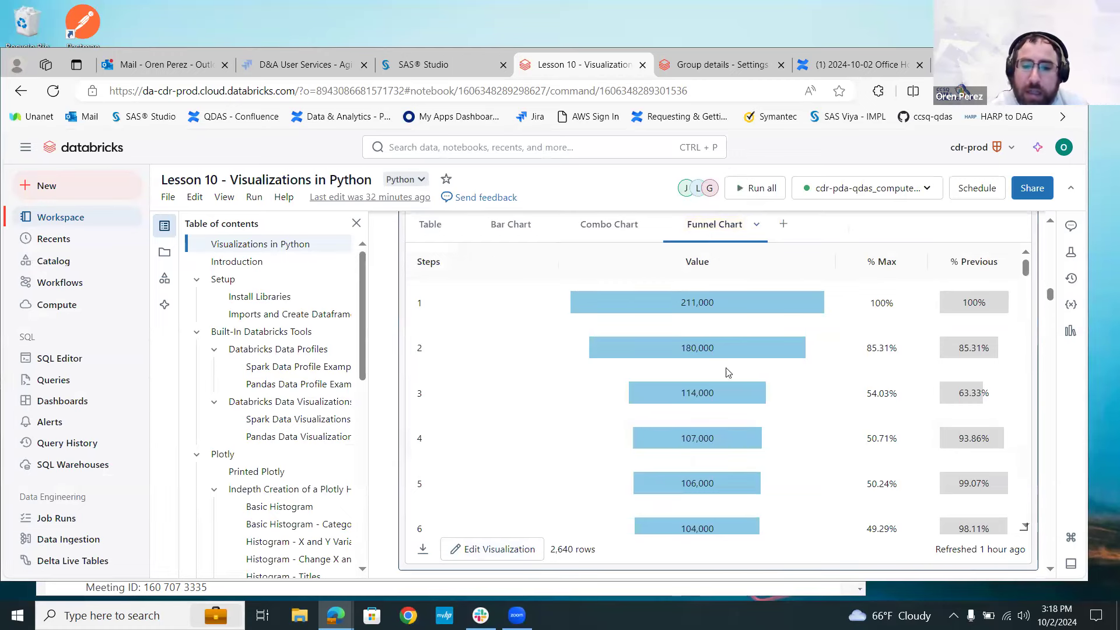
click(504, 550)
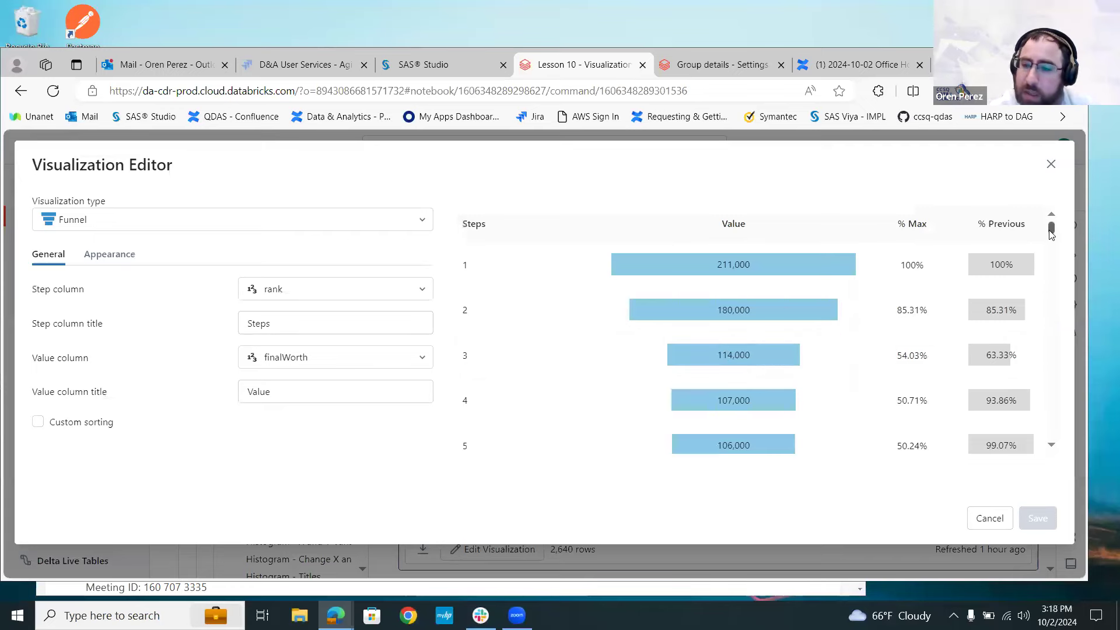
drag(1052, 228, 1058, 481)
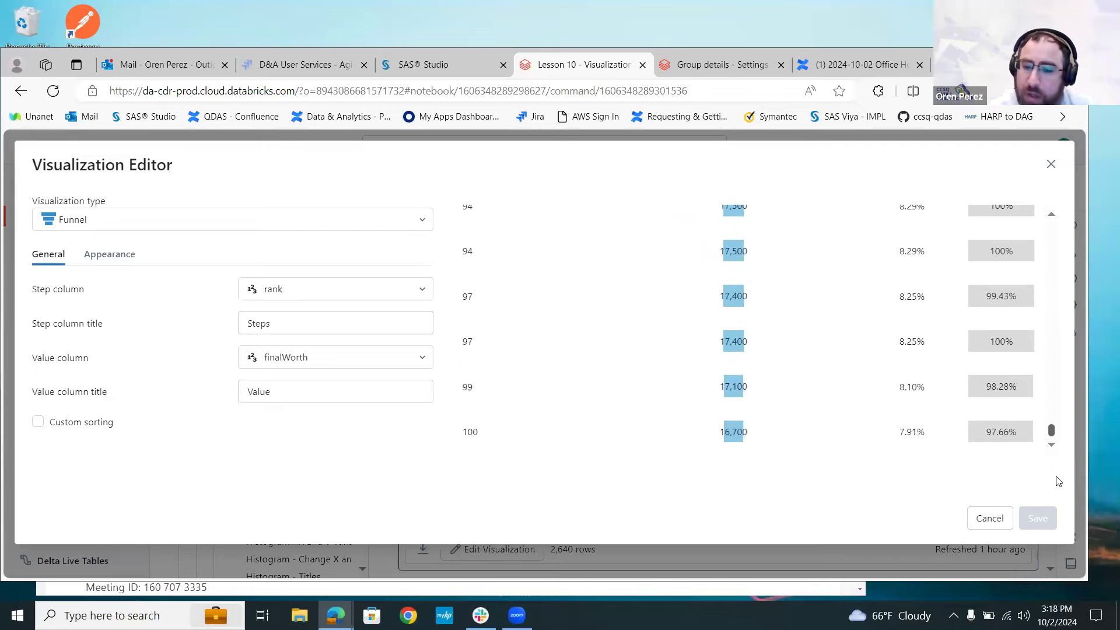
click(991, 519)
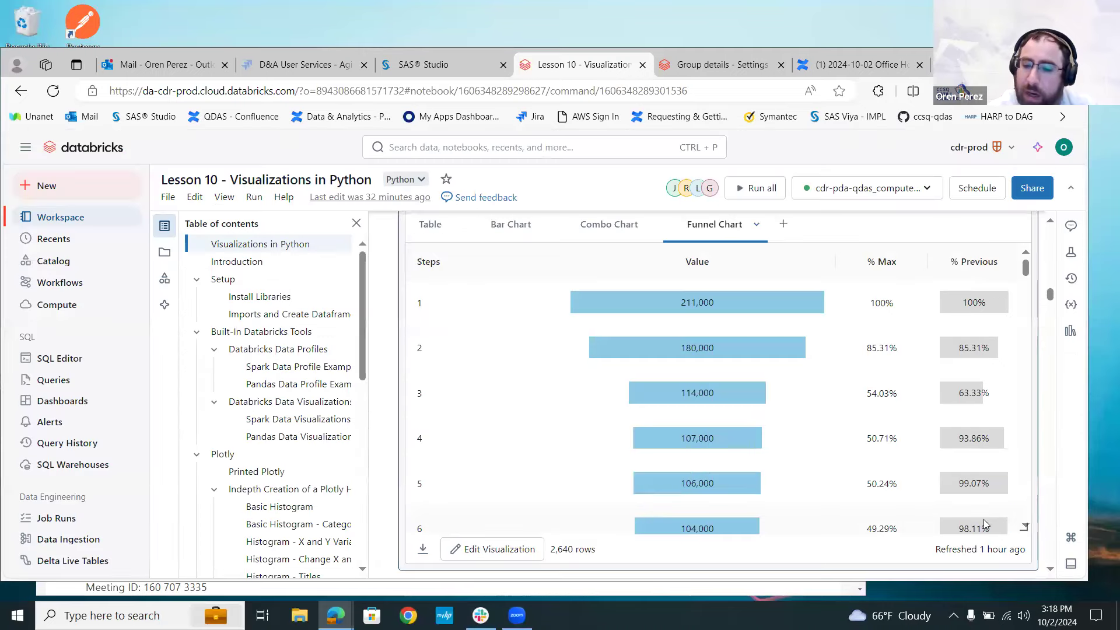
Go to the Pandas Data Visualizations cell and display its Pie Chart.
scroll(1054, 569, down, 3)
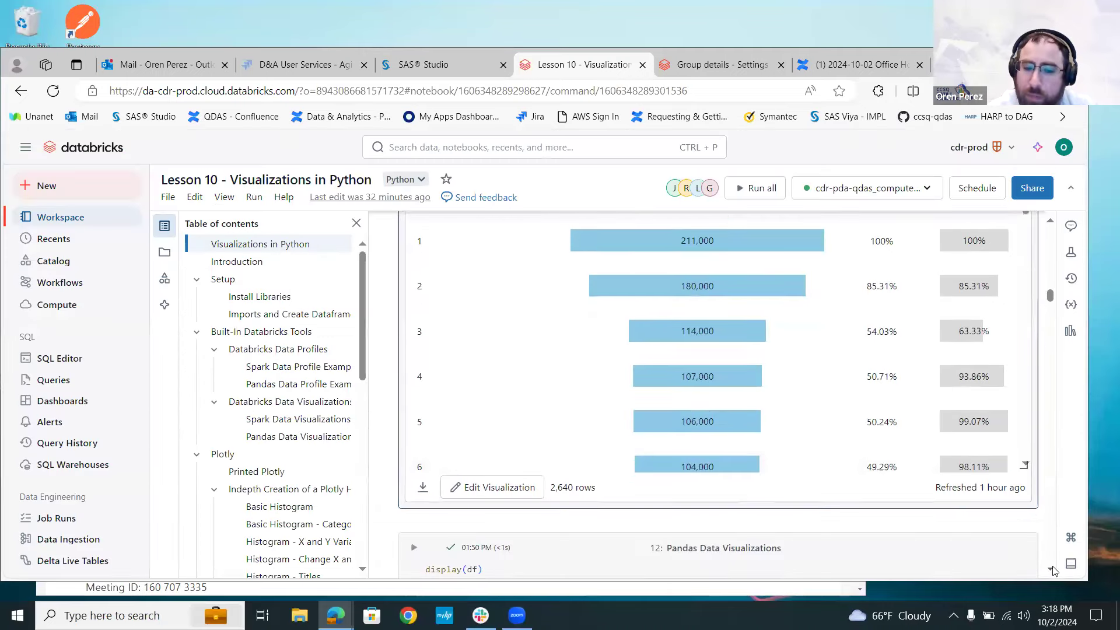
scroll(1054, 569, down, 4)
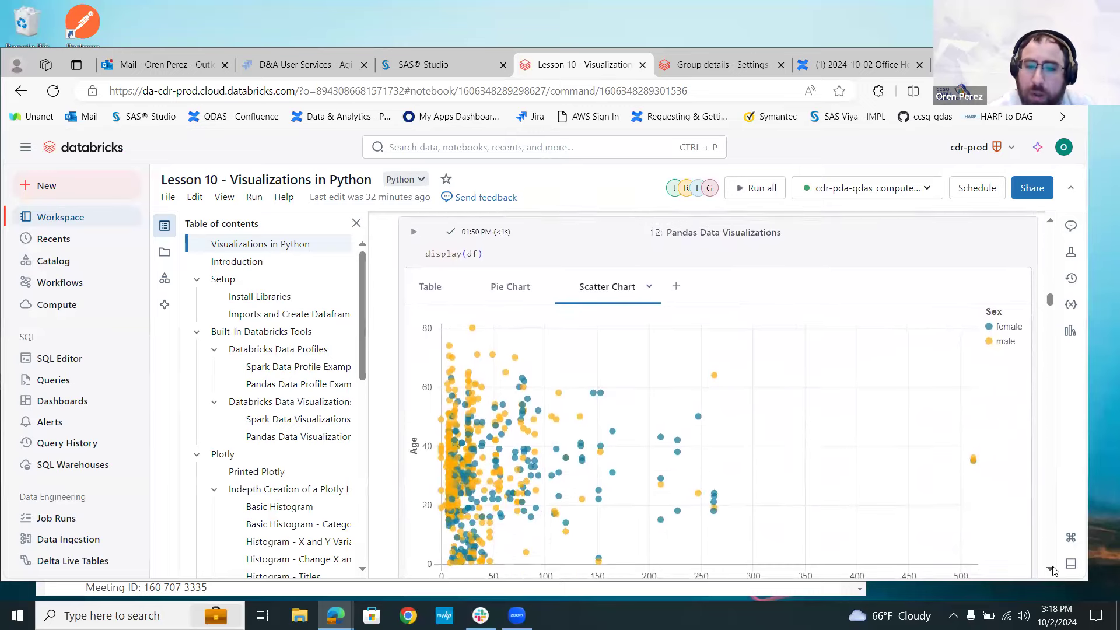
scroll(1049, 225, up, 1)
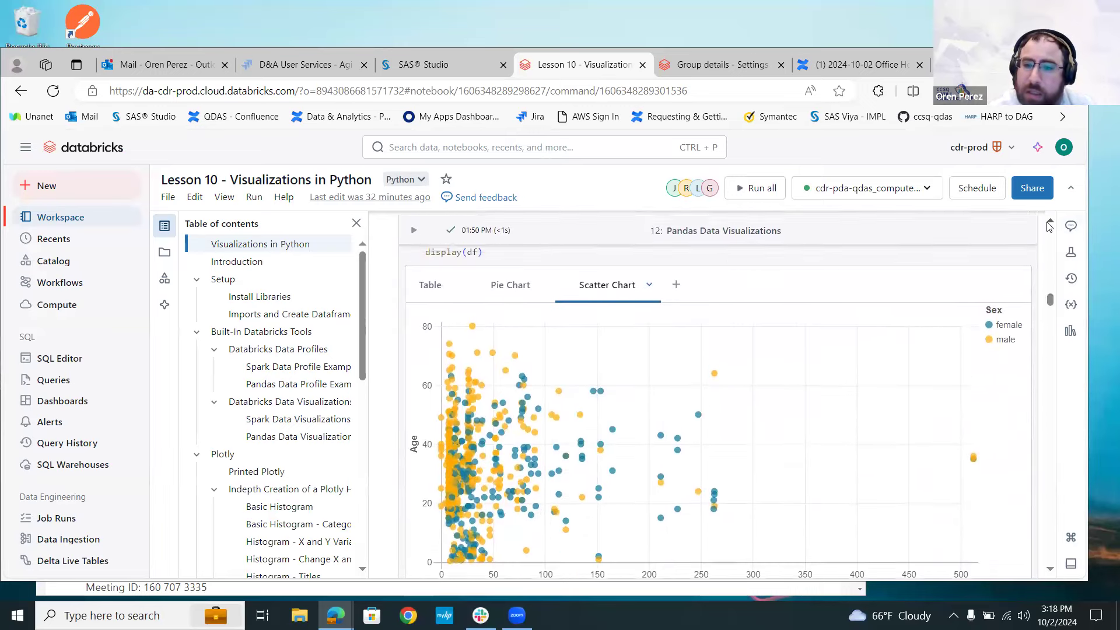
click(509, 313)
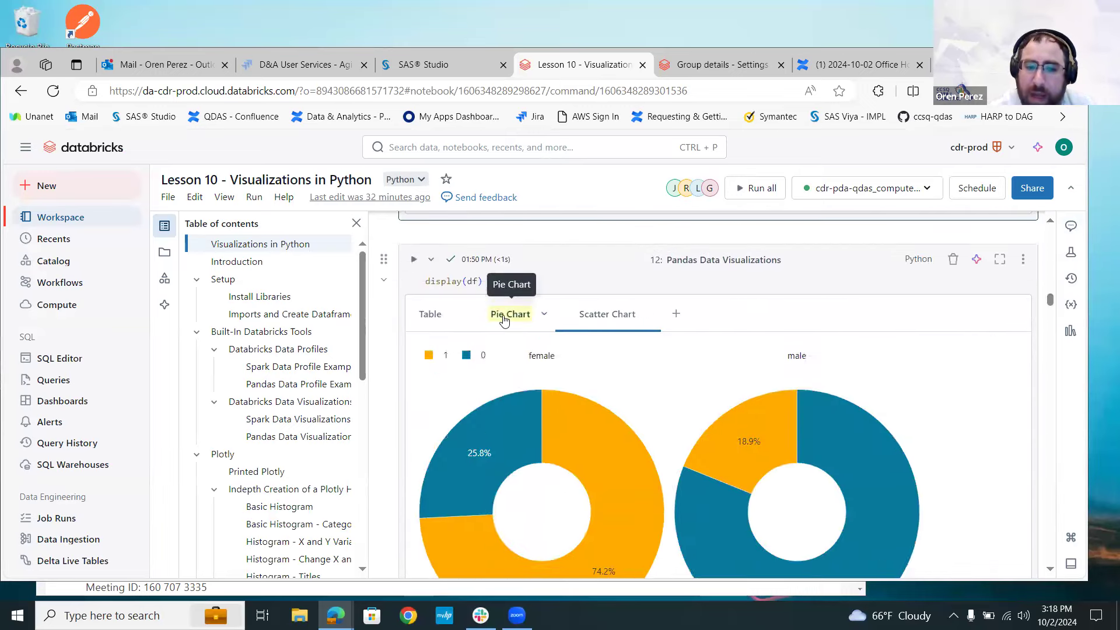
scroll(1048, 576, down, 1)
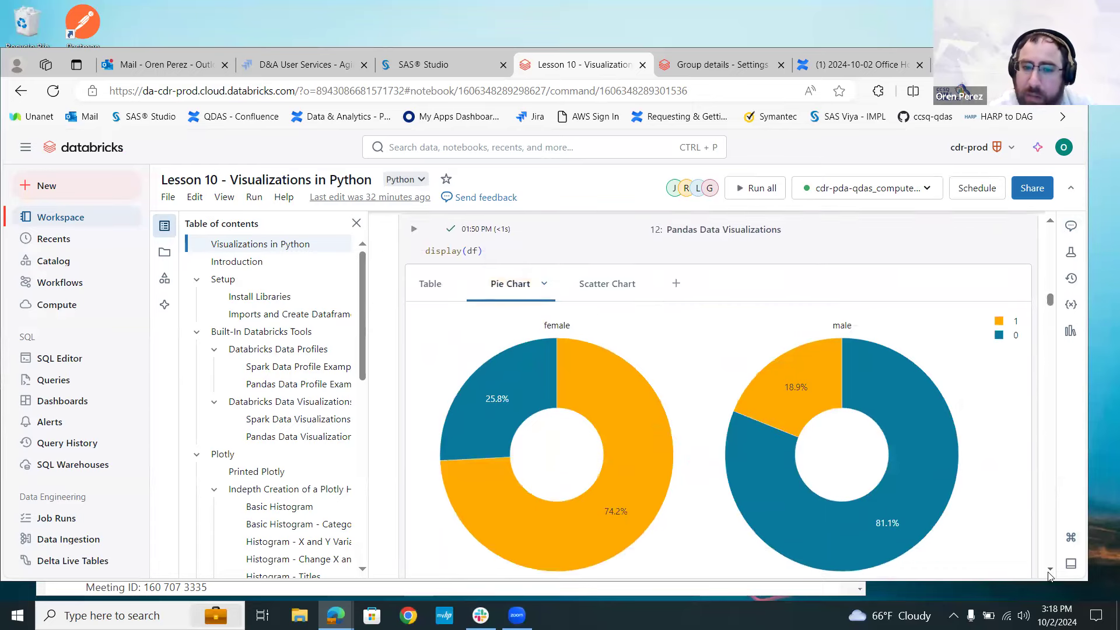
Open the pie chart for editing and review its column, aggregation, grouping, direction and legend settings.
click(516, 552)
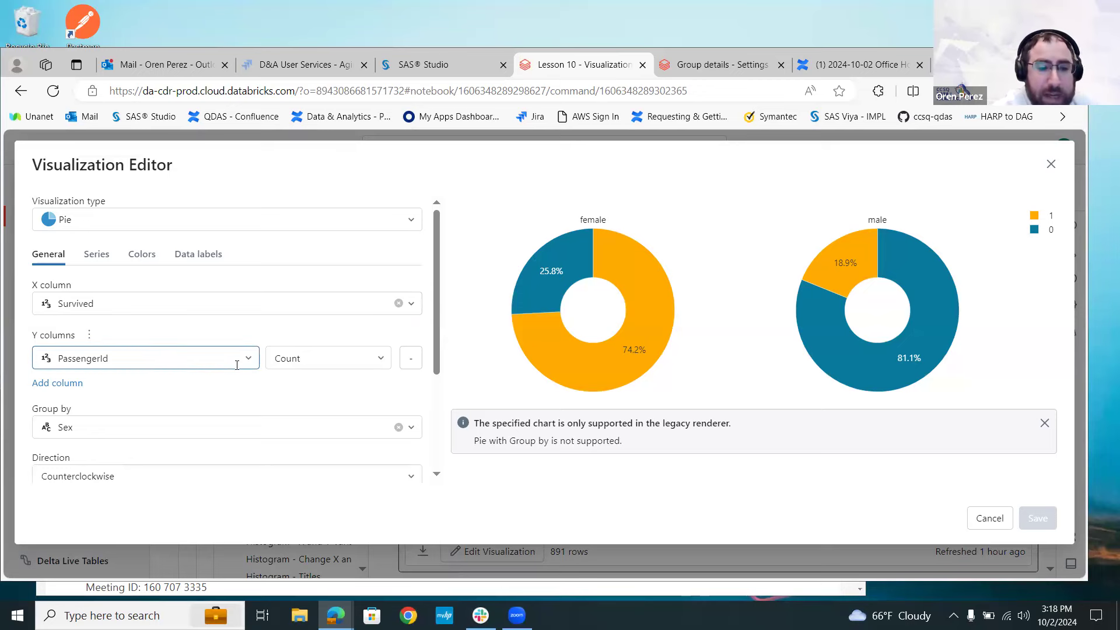
click(374, 357)
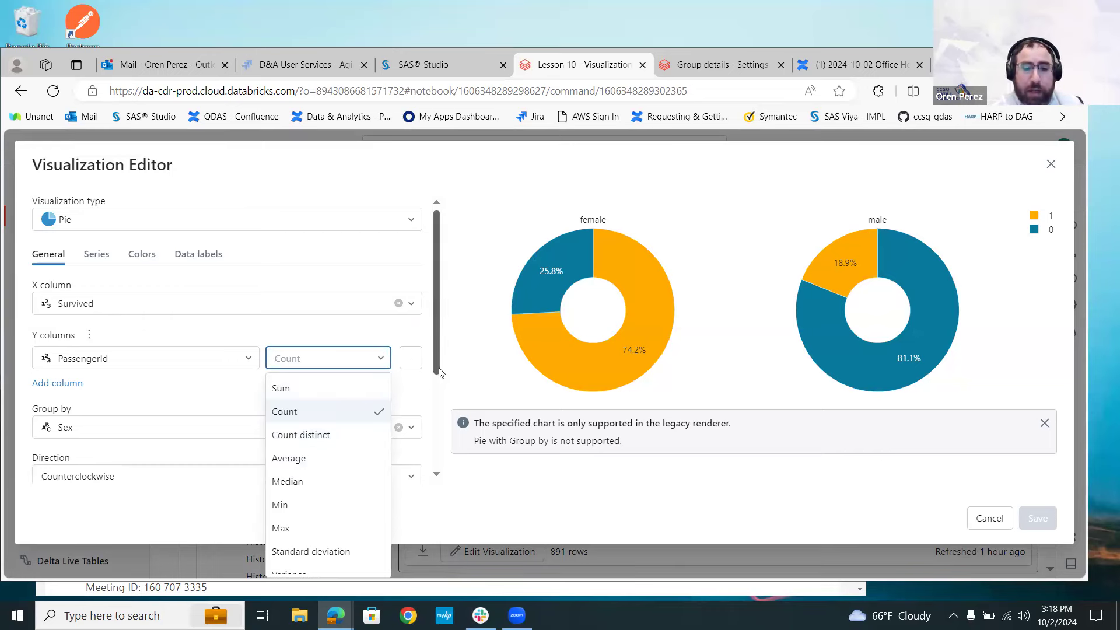
drag(440, 372, 441, 411)
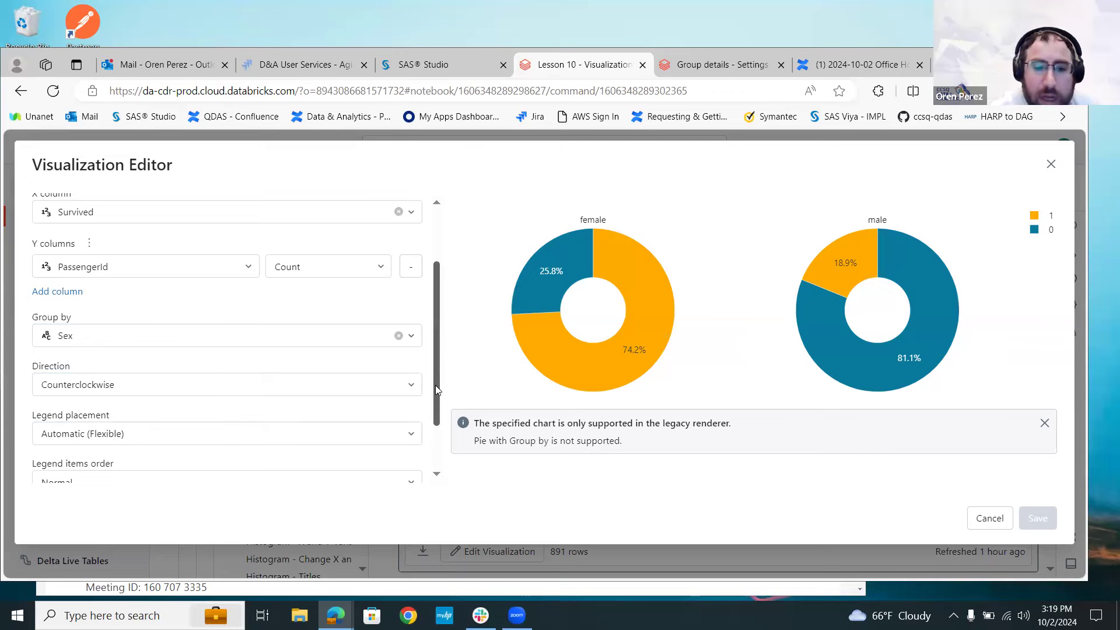
drag(435, 385, 434, 446)
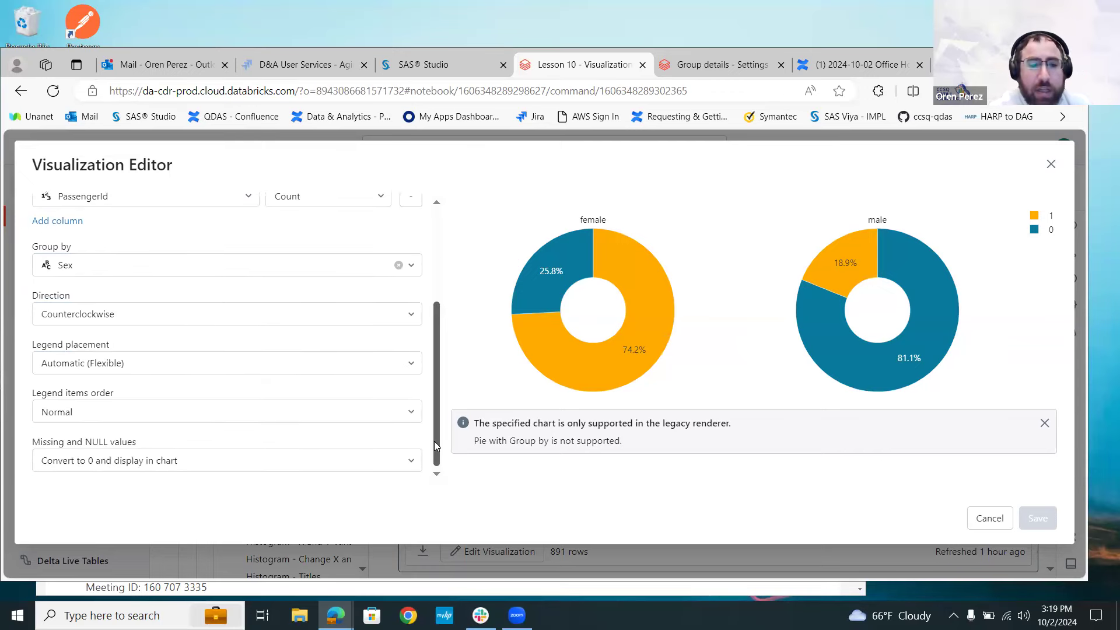
Switch the pie chart's direction to Clockwise and back to Counterclockwise.
click(402, 315)
click(331, 371)
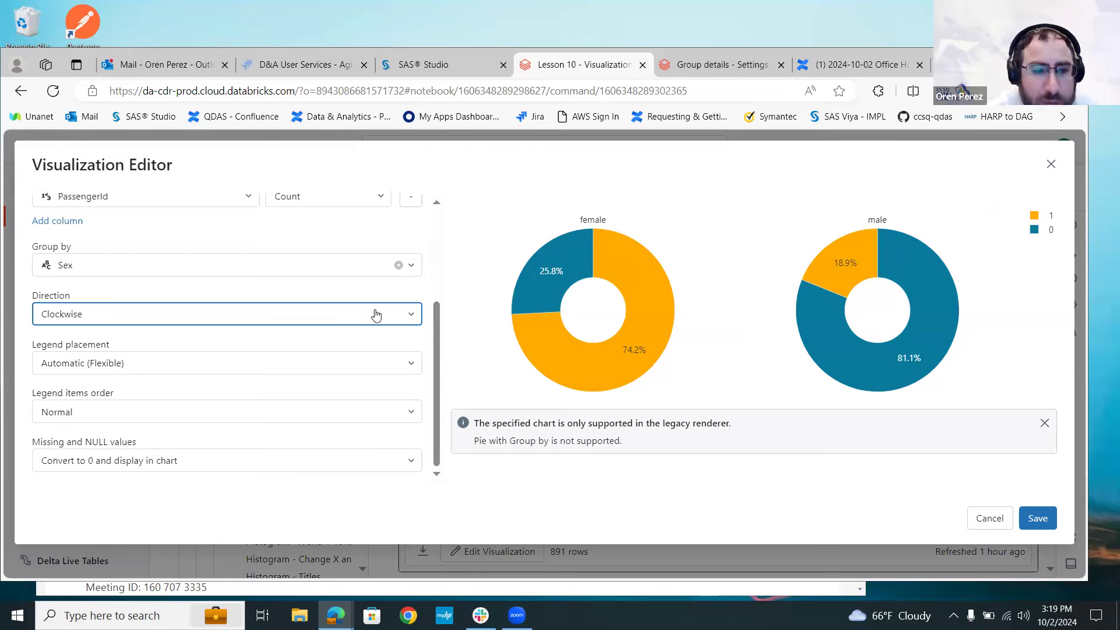
click(376, 315)
click(331, 348)
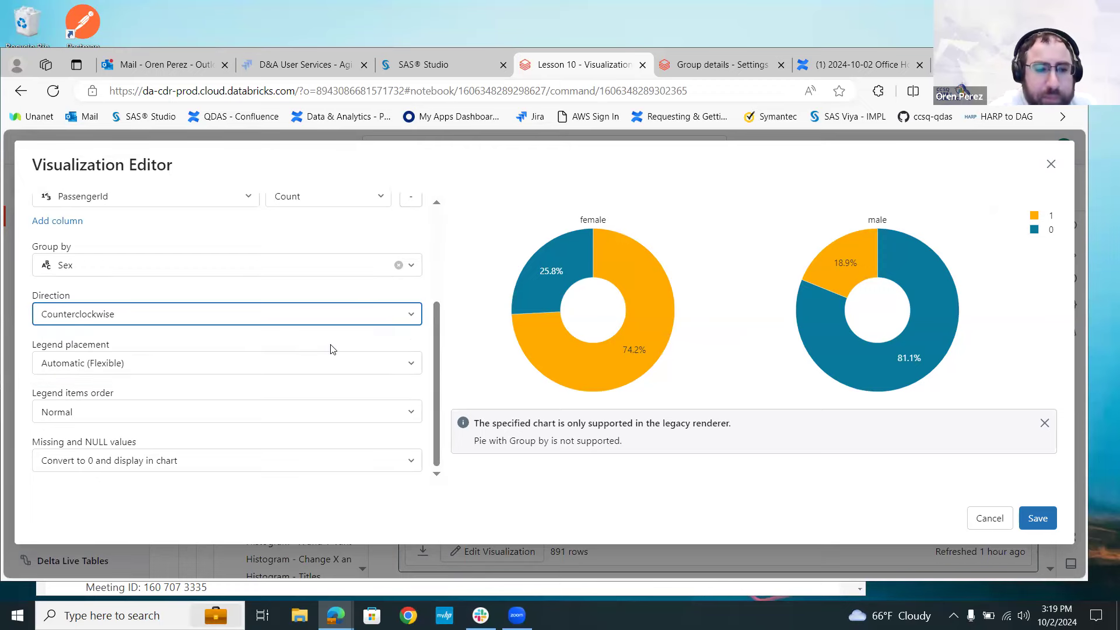
Review the pie chart's series, color and data label settings, and close the editor without saving.
drag(435, 400, 449, 284)
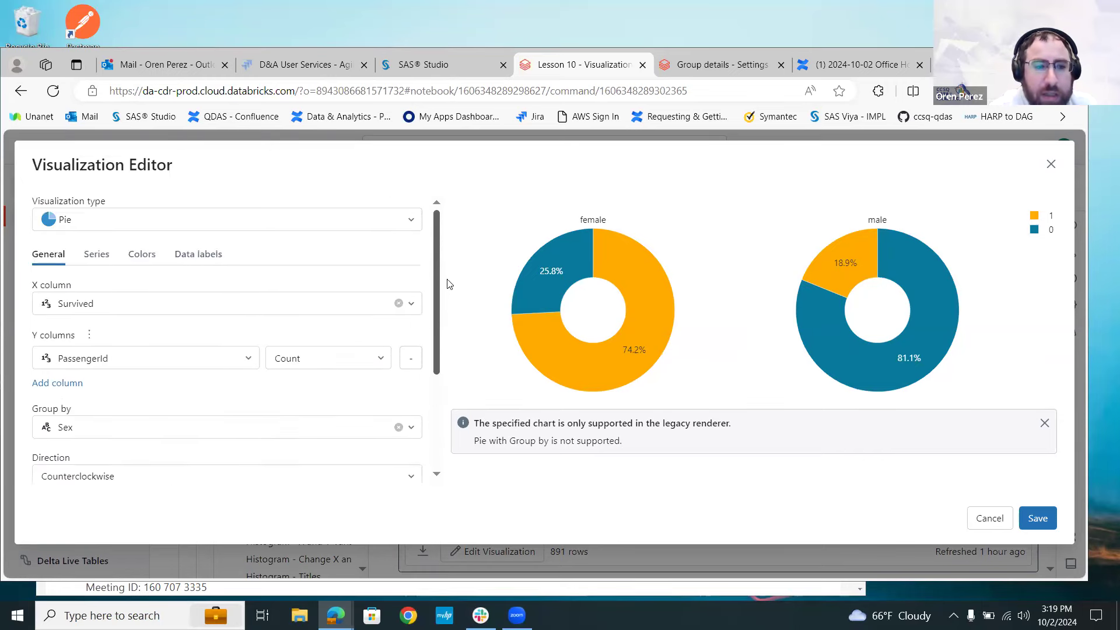
click(96, 257)
click(133, 262)
click(191, 257)
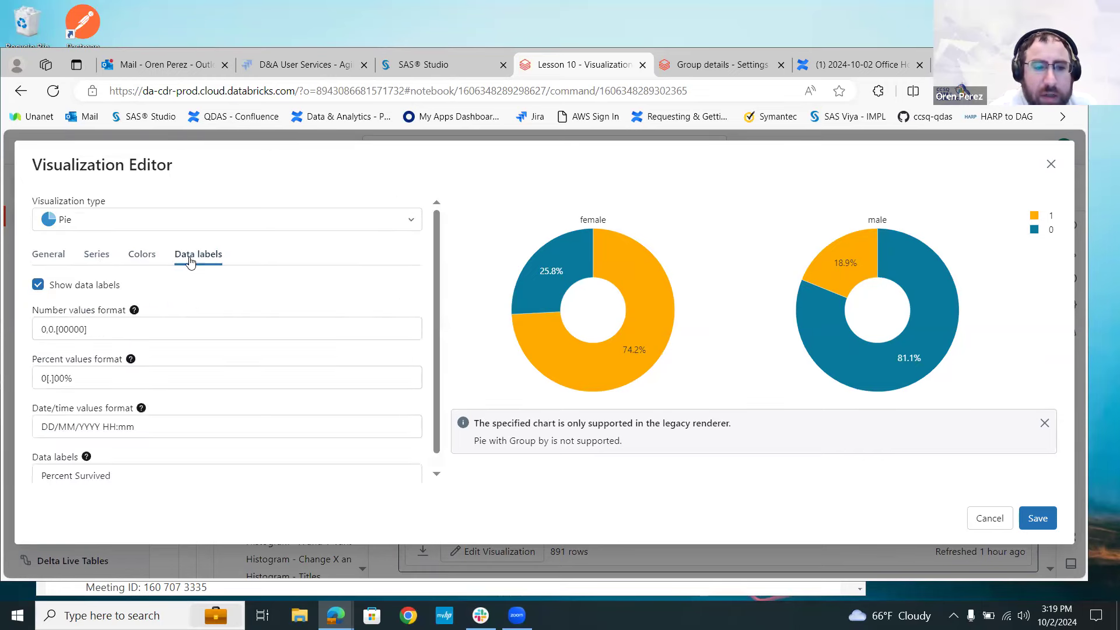
click(987, 517)
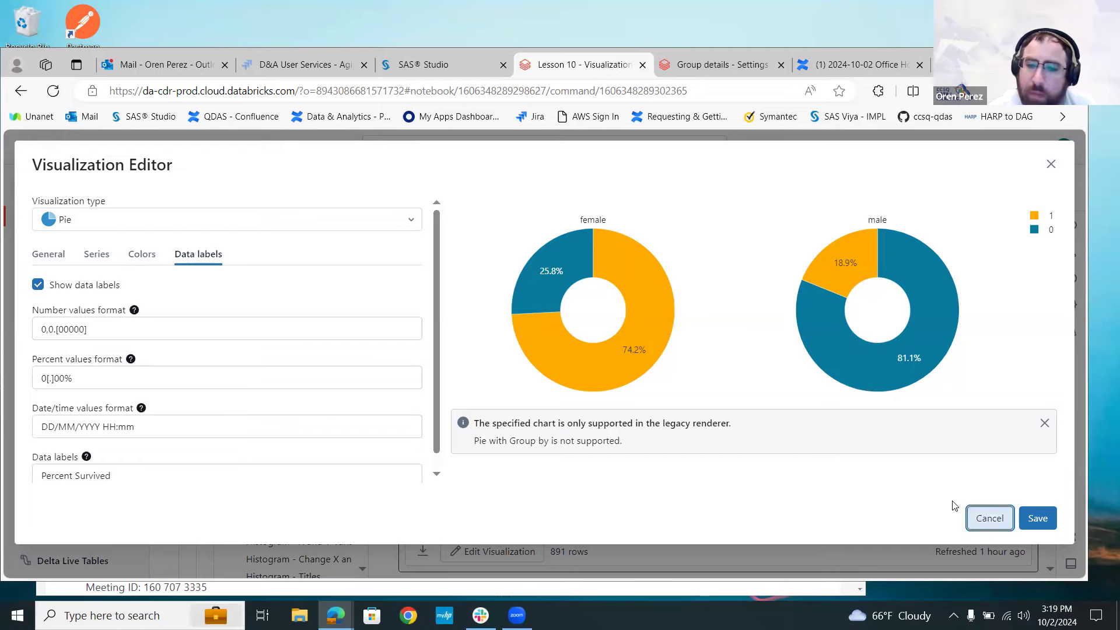
Display the Scatter Chart, open it for editing, and review its column, grouping and legend settings.
click(615, 229)
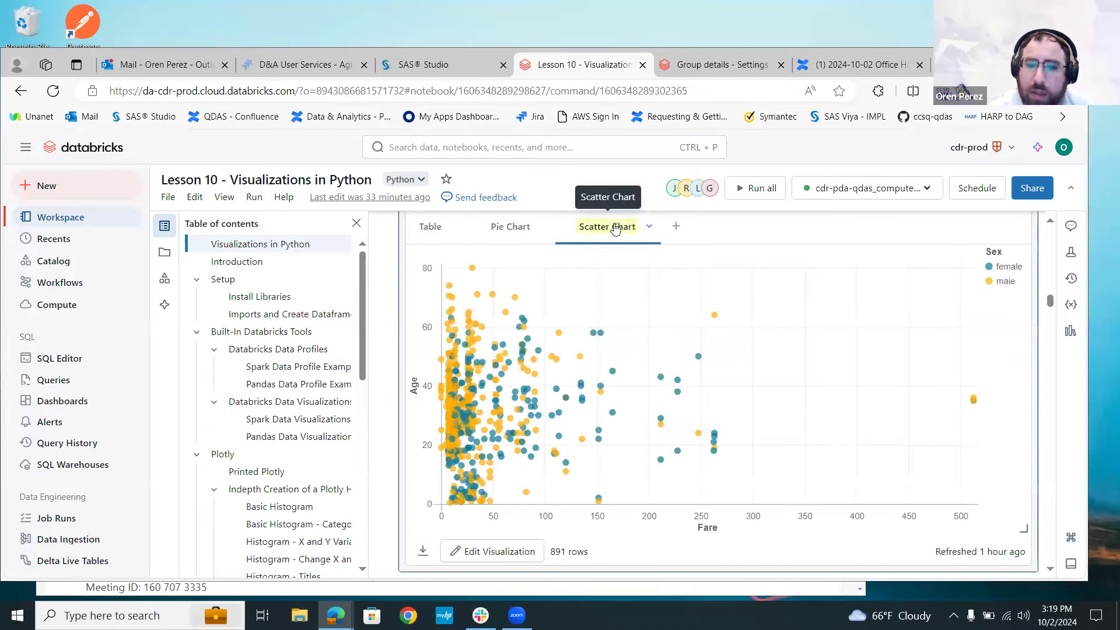
click(481, 548)
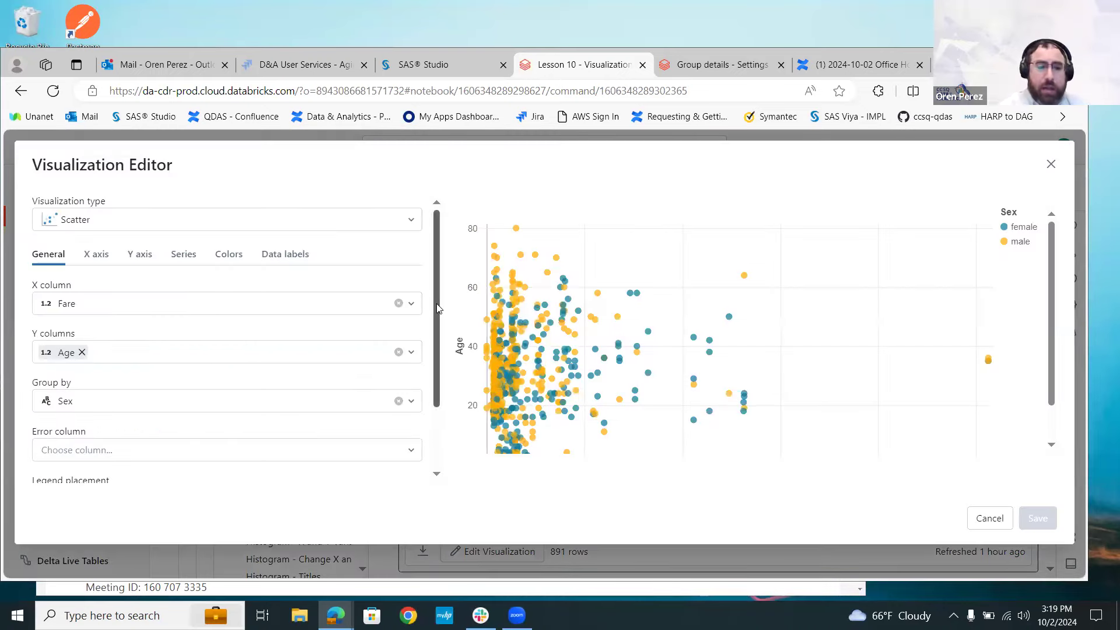
drag(438, 309, 456, 402)
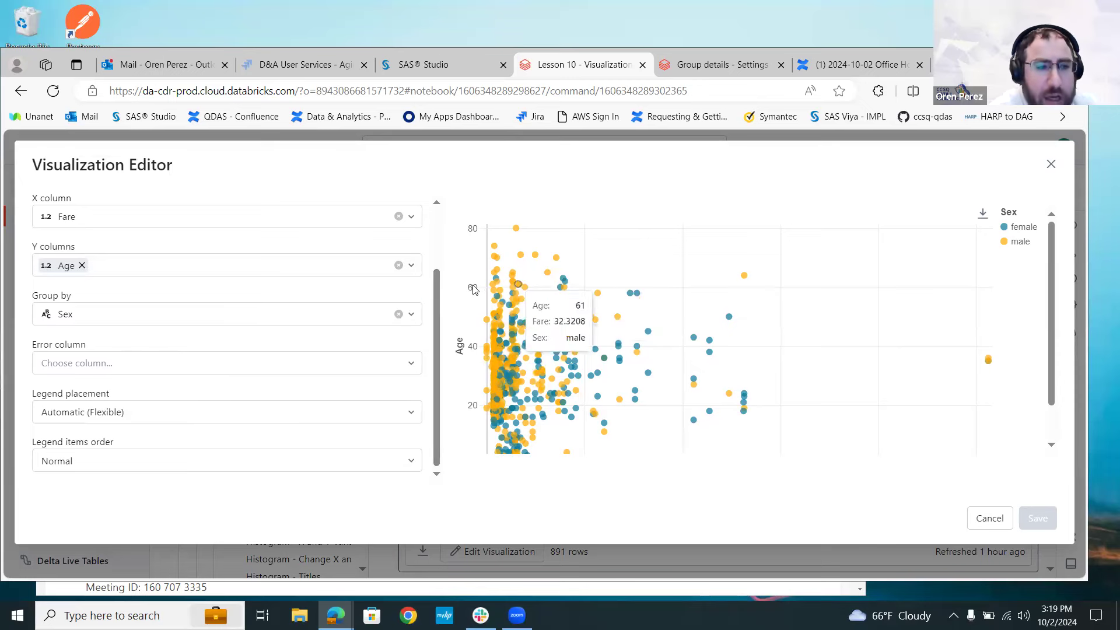
scroll(439, 242, up, 2)
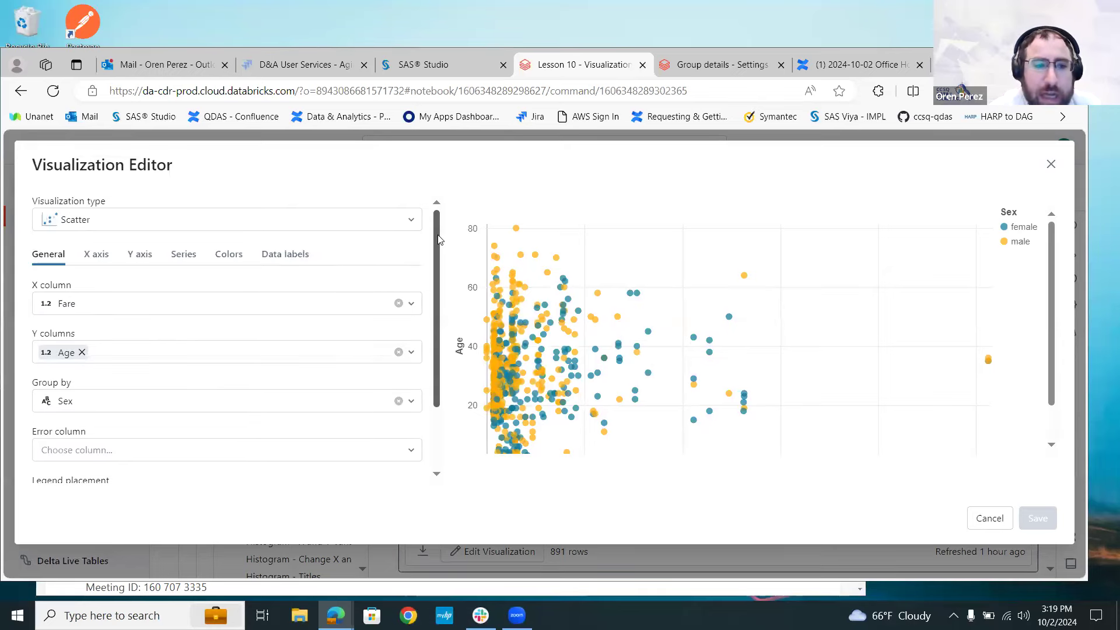
Review the scatter chart's X axis, Y axis, series, color and data label settings.
click(98, 255)
click(138, 257)
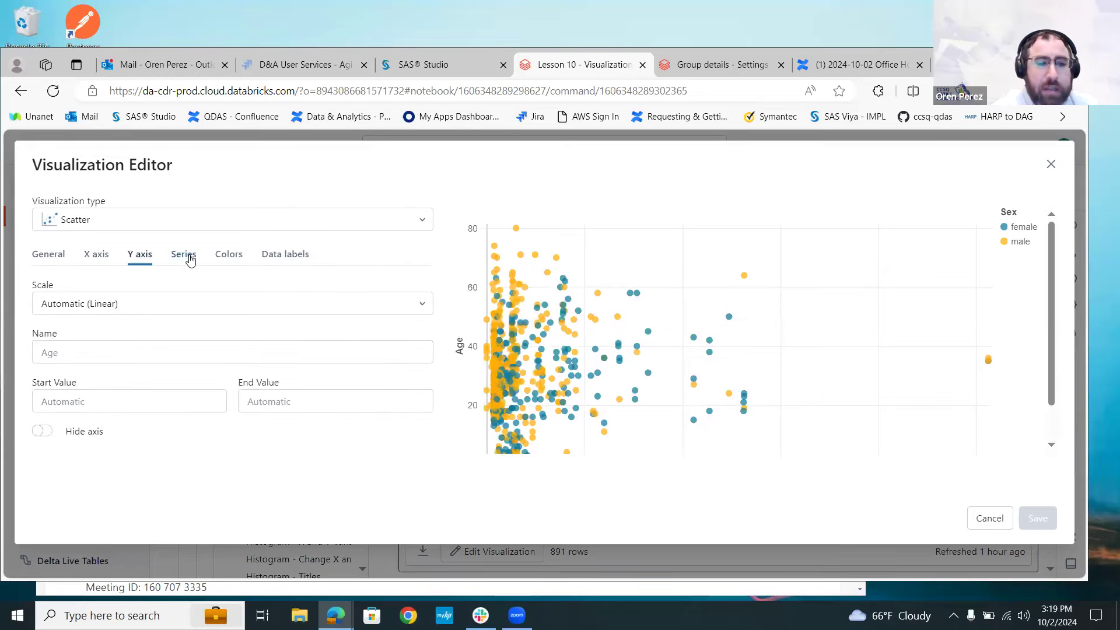
click(189, 257)
click(244, 257)
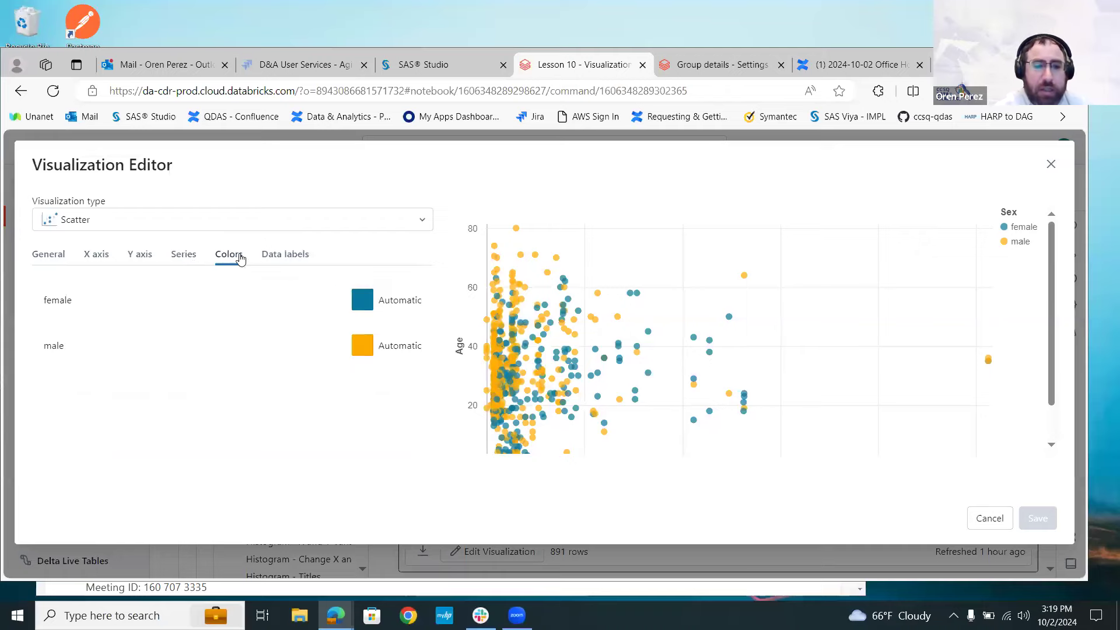
click(276, 254)
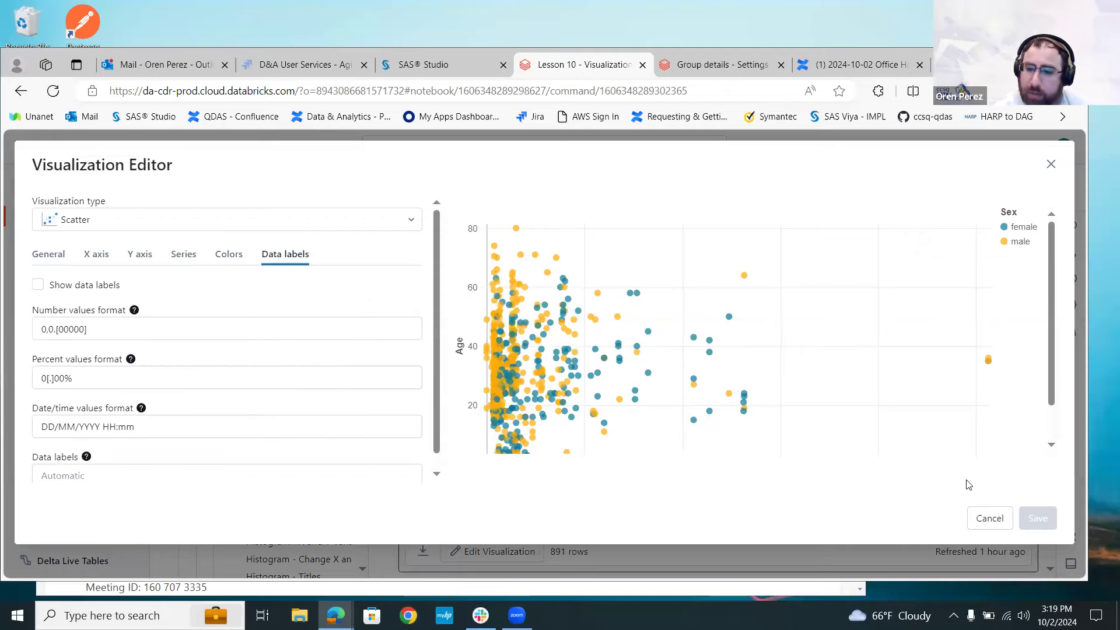
Close the scatter chart's editor without saving, start a new visualization, and browse the available visualization types.
click(990, 518)
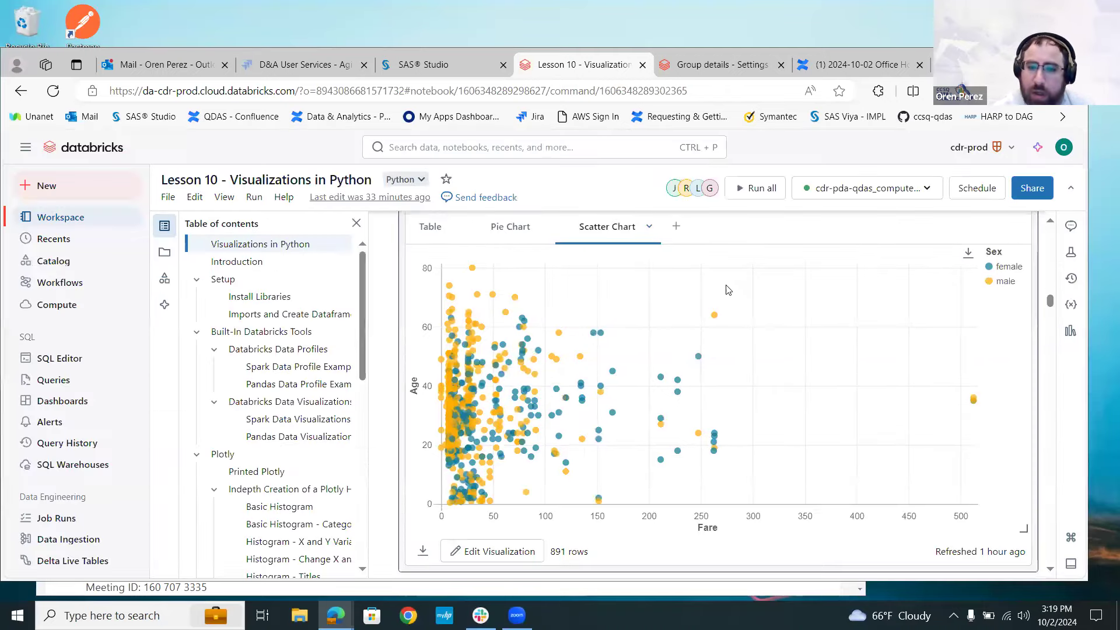
click(676, 227)
click(684, 250)
click(358, 222)
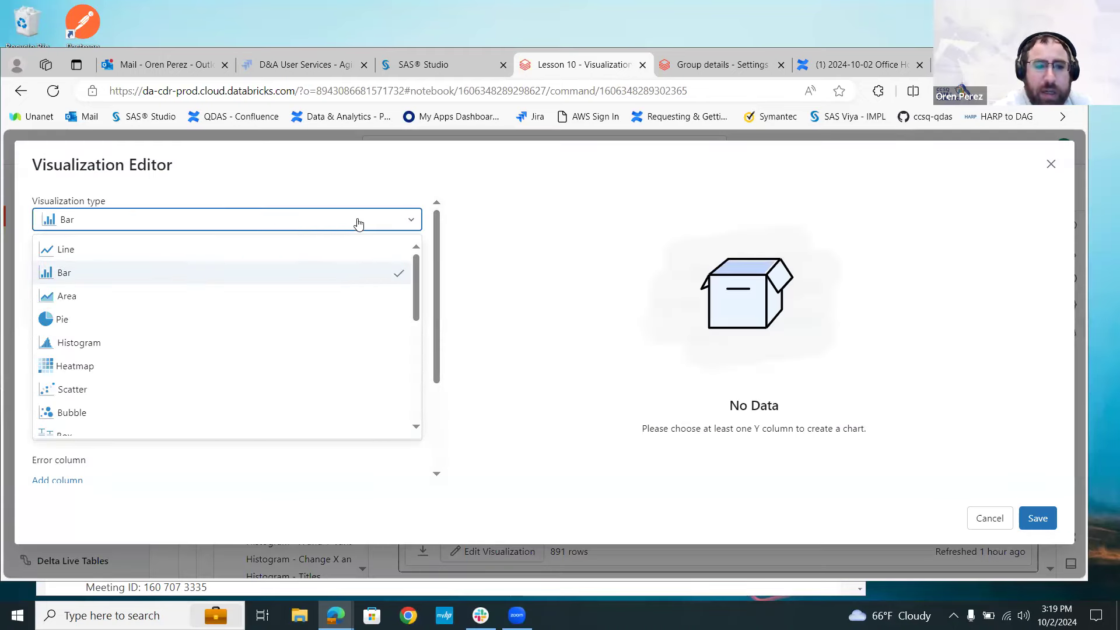
mouse_move(418, 270)
mouse_down()
mouse_move(421, 387)
mouse_move(420, 243)
mouse_move(415, 408)
mouse_move(424, 259)
mouse_up()
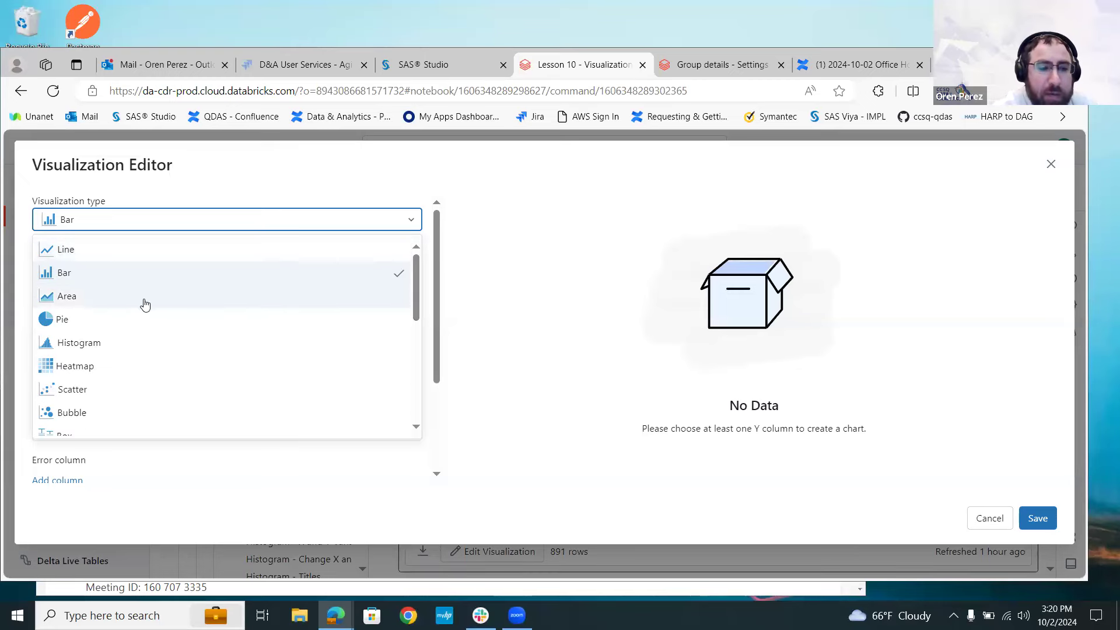
Switch the new visualization's type to Histogram and back to Bar, and review the Bar type's general settings.
click(106, 344)
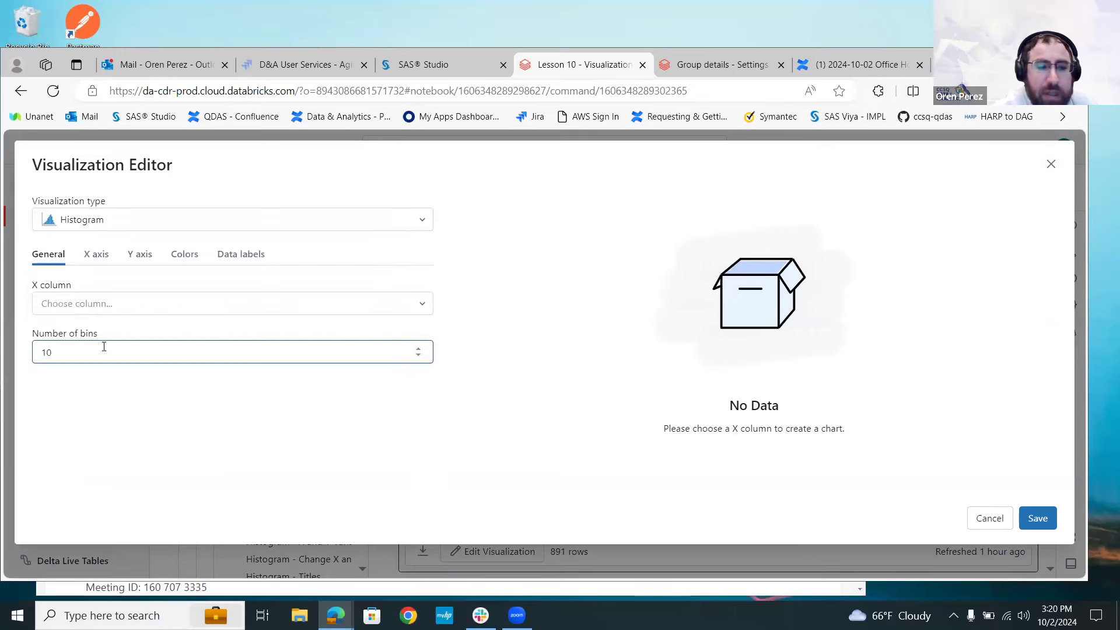
click(117, 226)
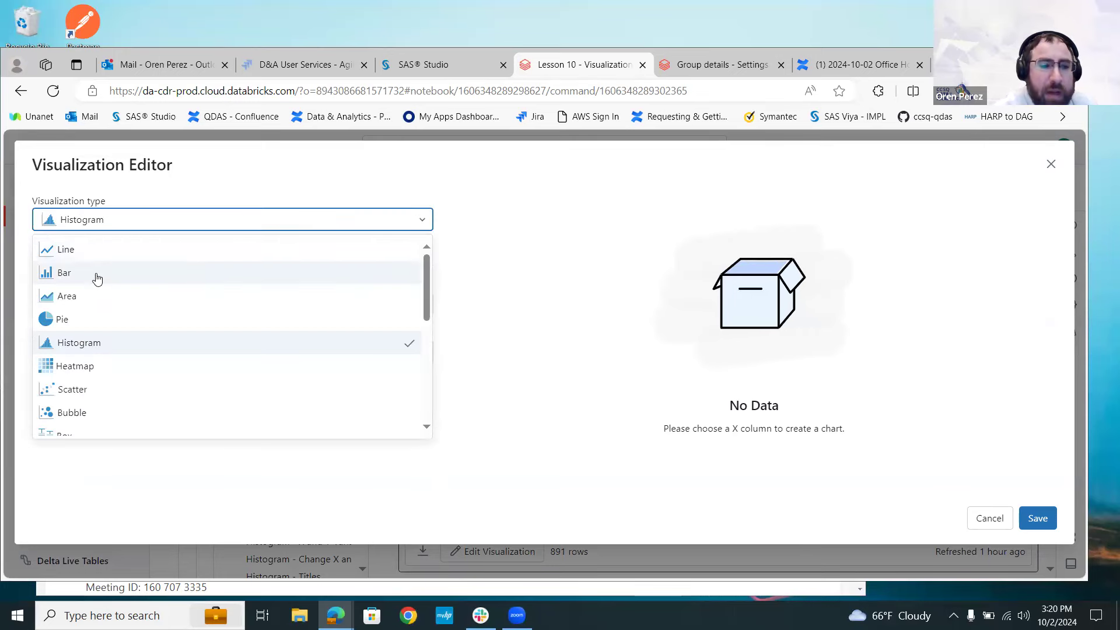
click(98, 278)
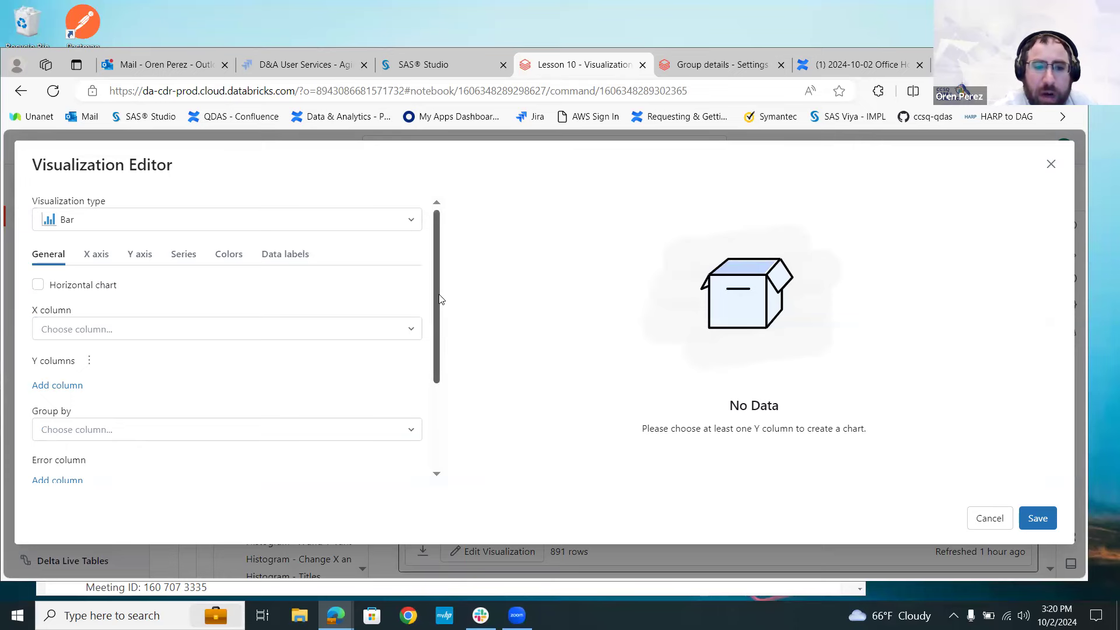
scroll(439, 378, down, 2)
scroll(437, 385, down, 2)
scroll(435, 409, up, 5)
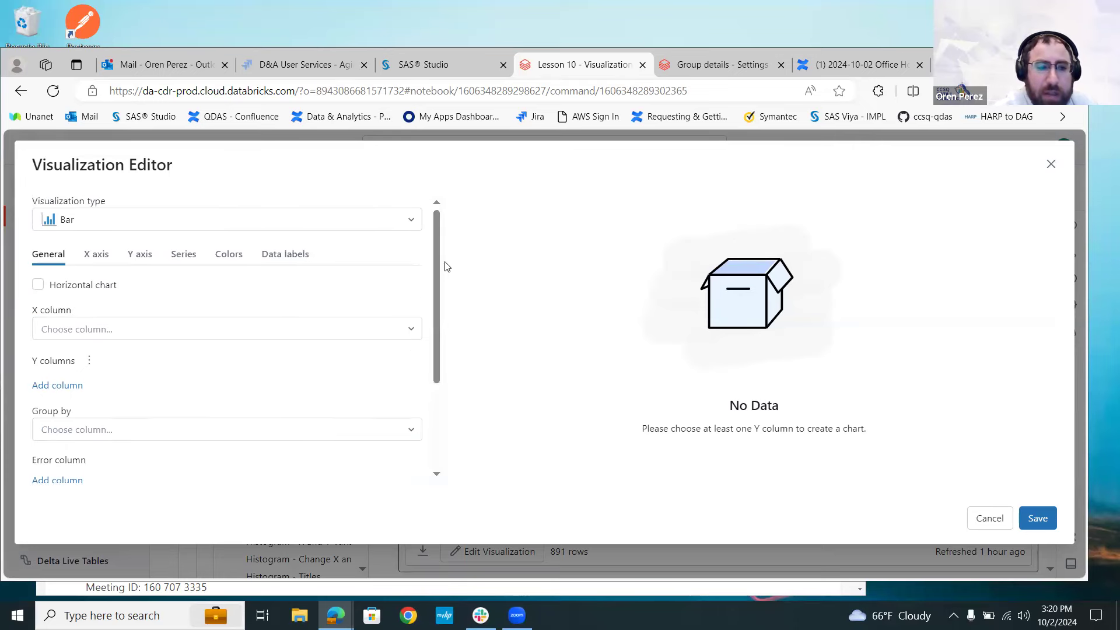
Set the visualization type to Histogram and review its column, bin count, axis, color and data label settings.
click(195, 227)
click(110, 345)
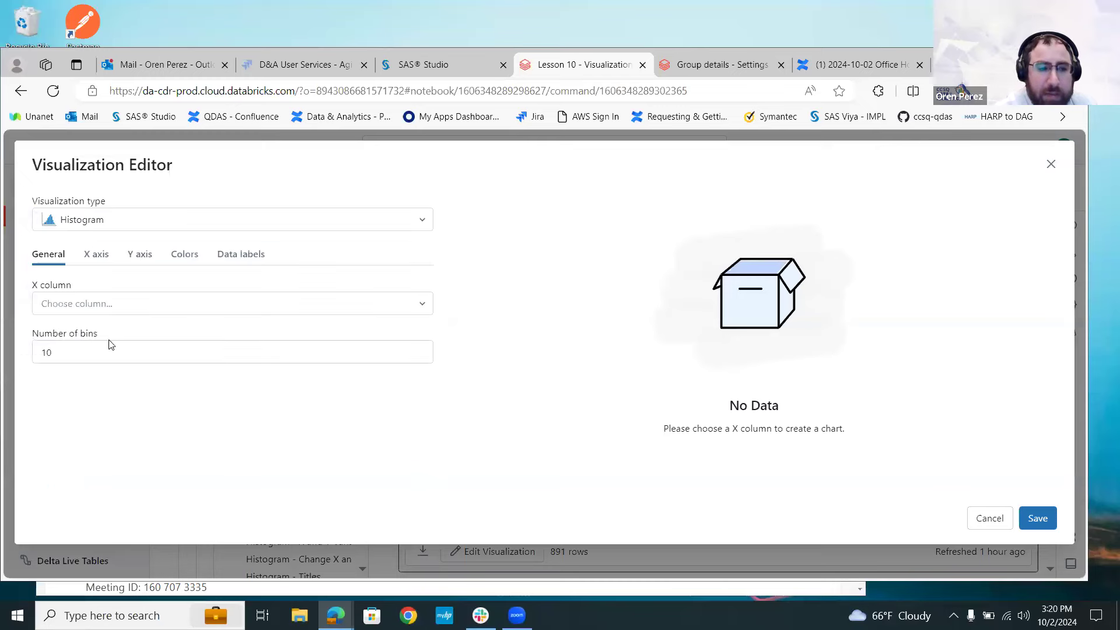
click(102, 343)
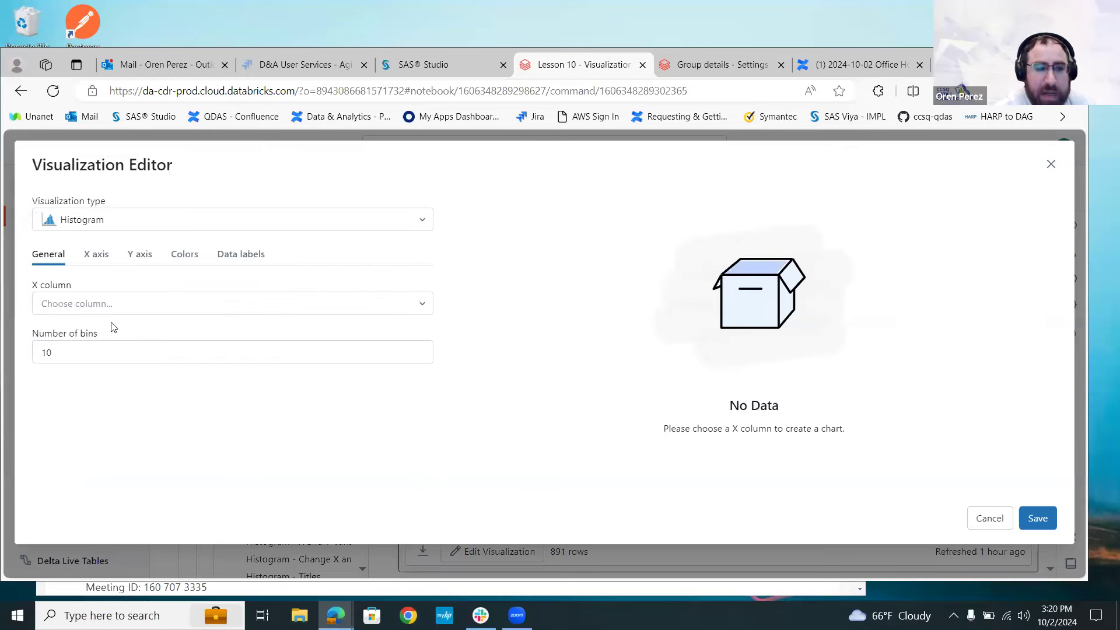
click(124, 305)
click(97, 267)
click(97, 261)
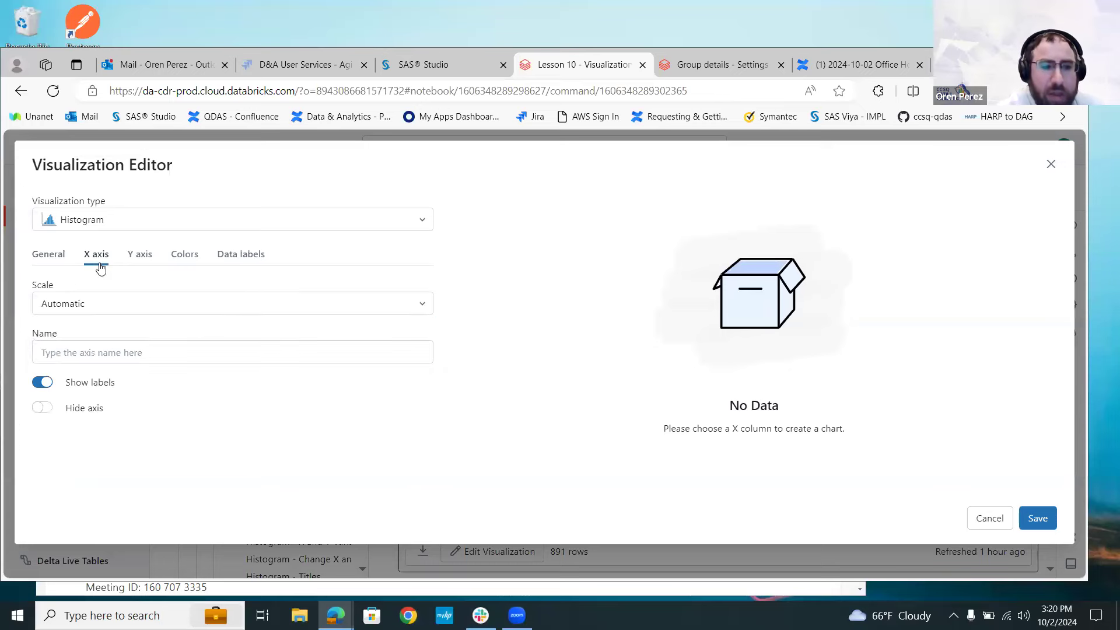
click(144, 262)
click(185, 260)
click(234, 261)
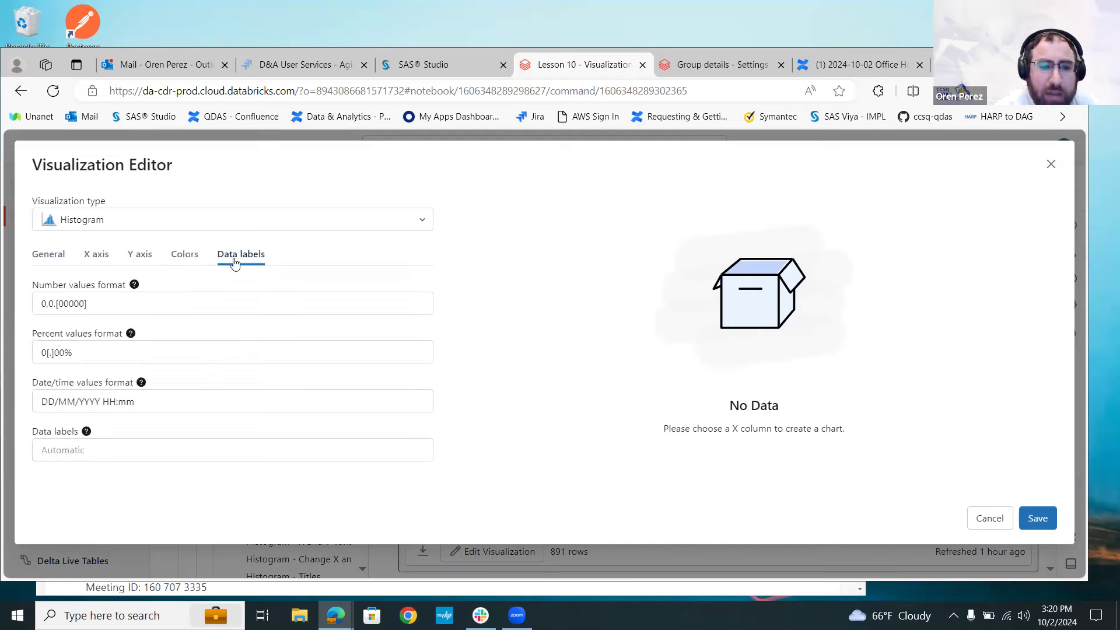
click(50, 255)
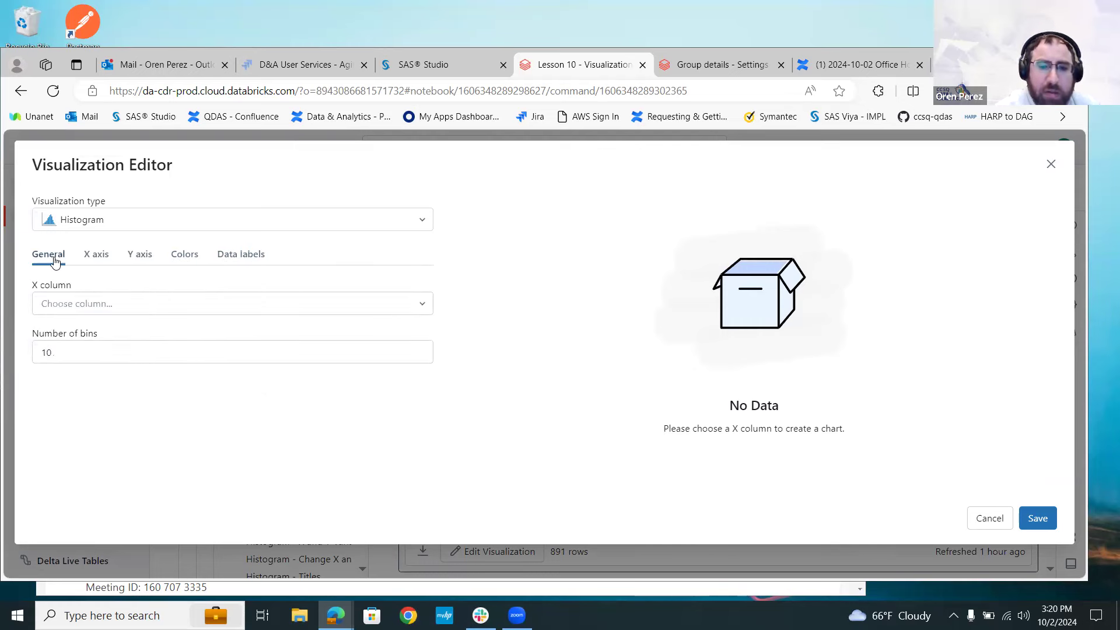
Set the visualization type to Bubble, review its size, axis, series, color and data label settings, and discard the new visualization.
click(163, 223)
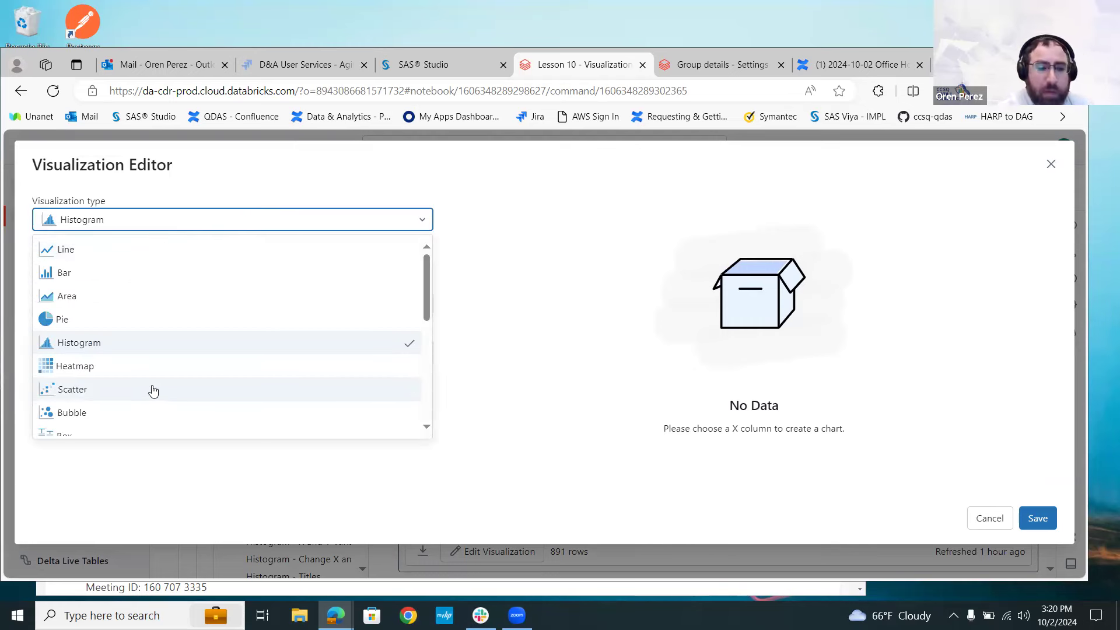
click(114, 413)
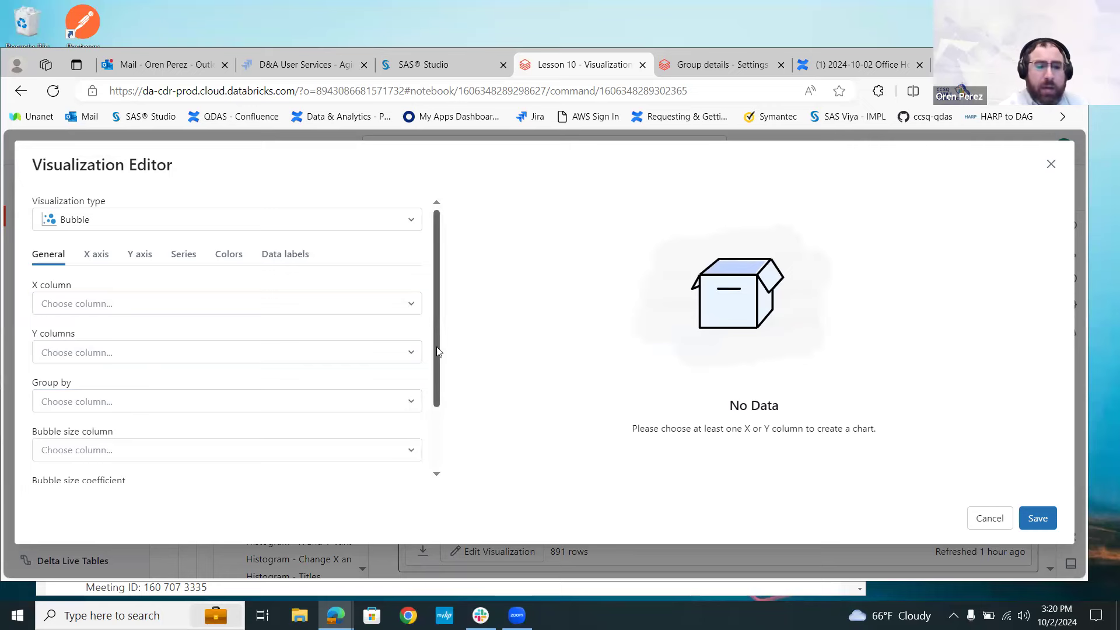
drag(438, 351, 438, 447)
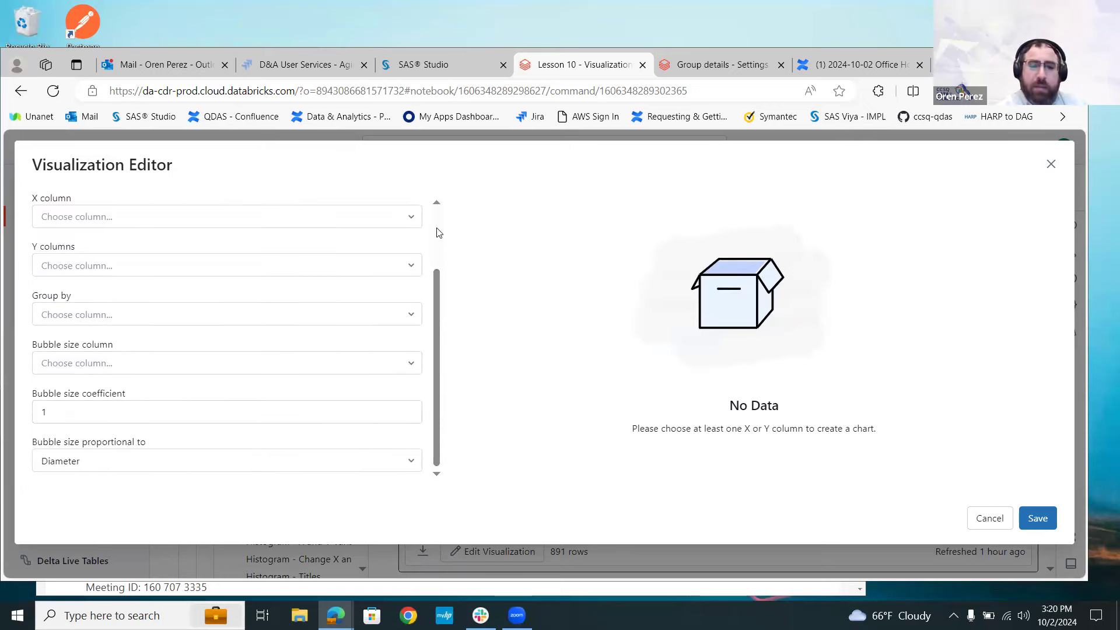
scroll(183, 235, up, 2)
click(100, 253)
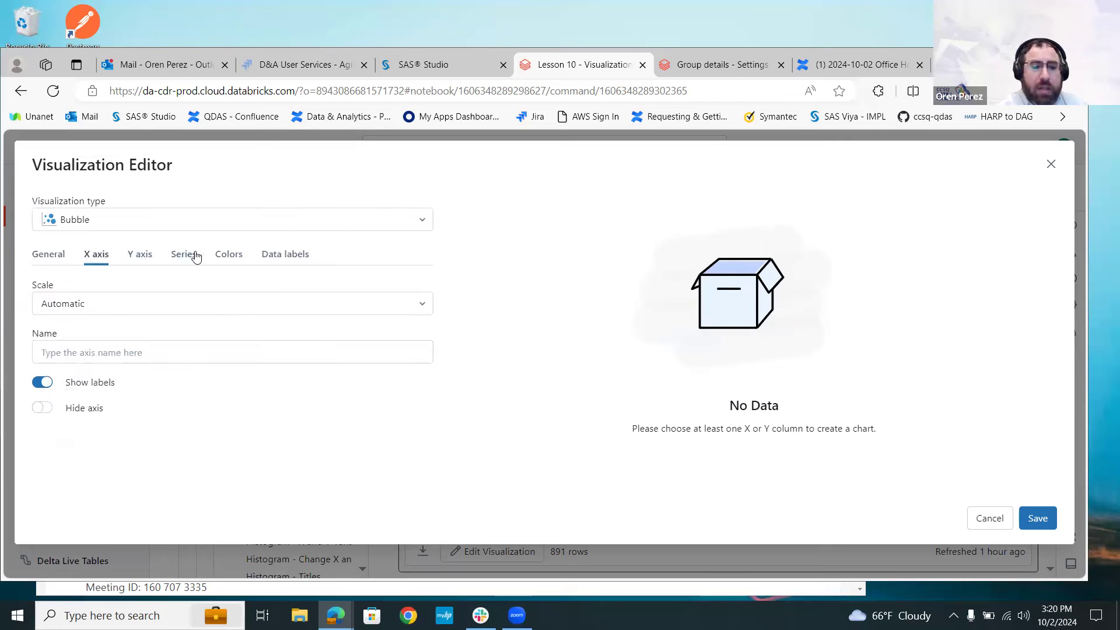
click(183, 255)
click(140, 255)
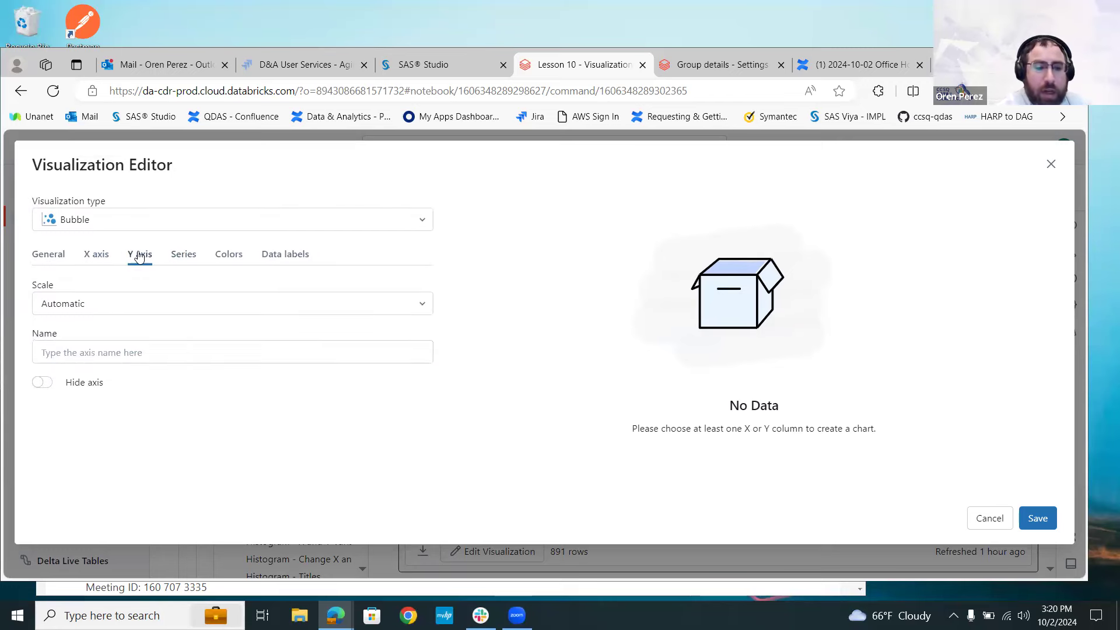
click(228, 255)
click(285, 255)
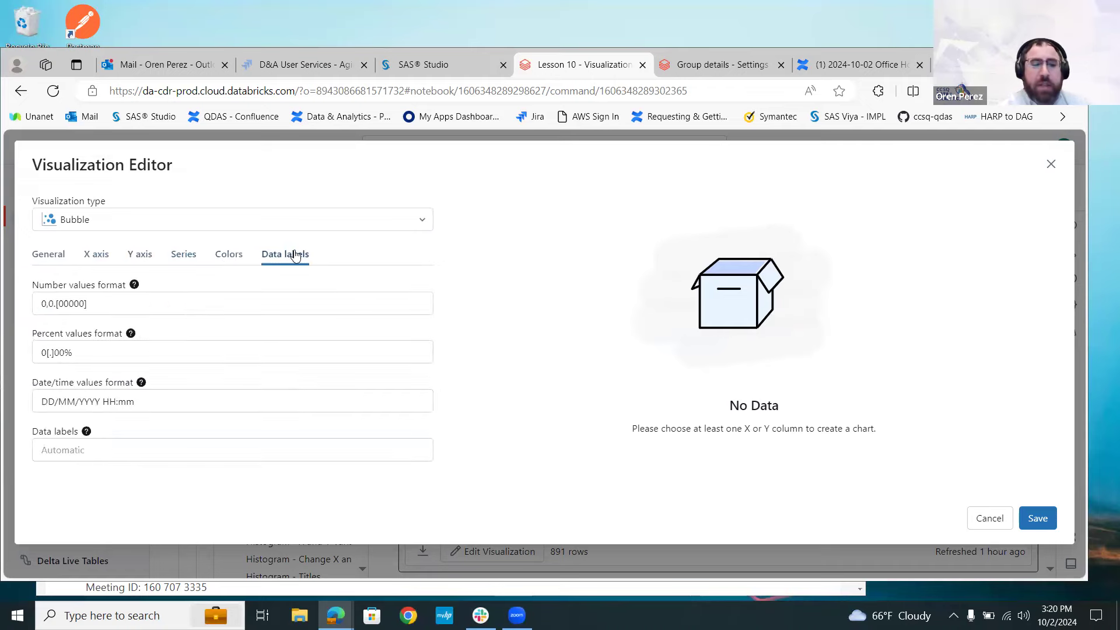
click(985, 522)
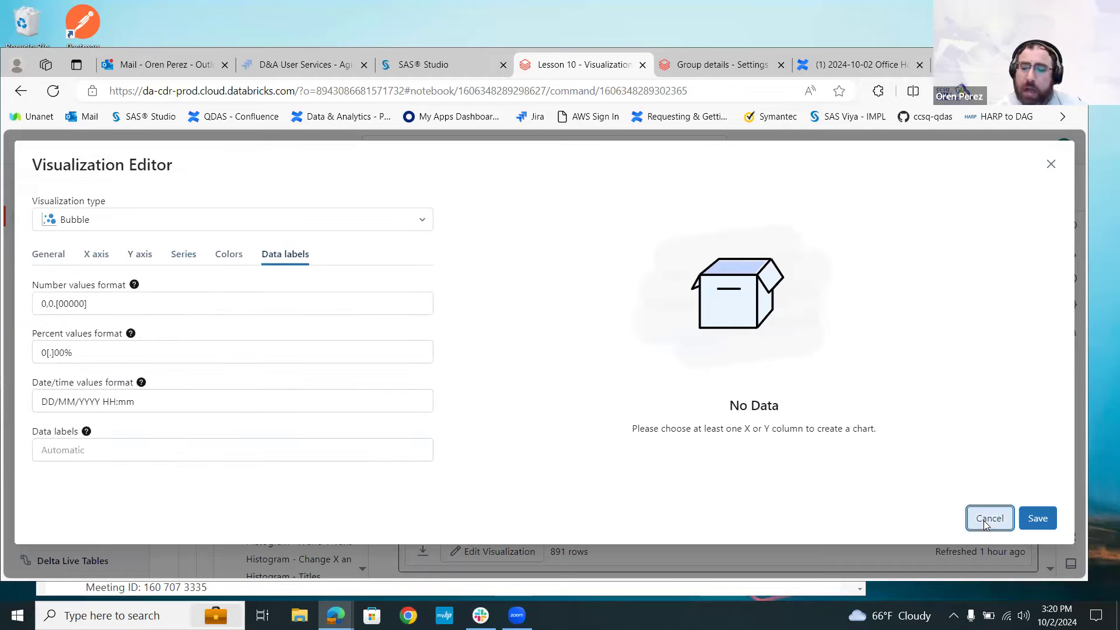
click(750, 381)
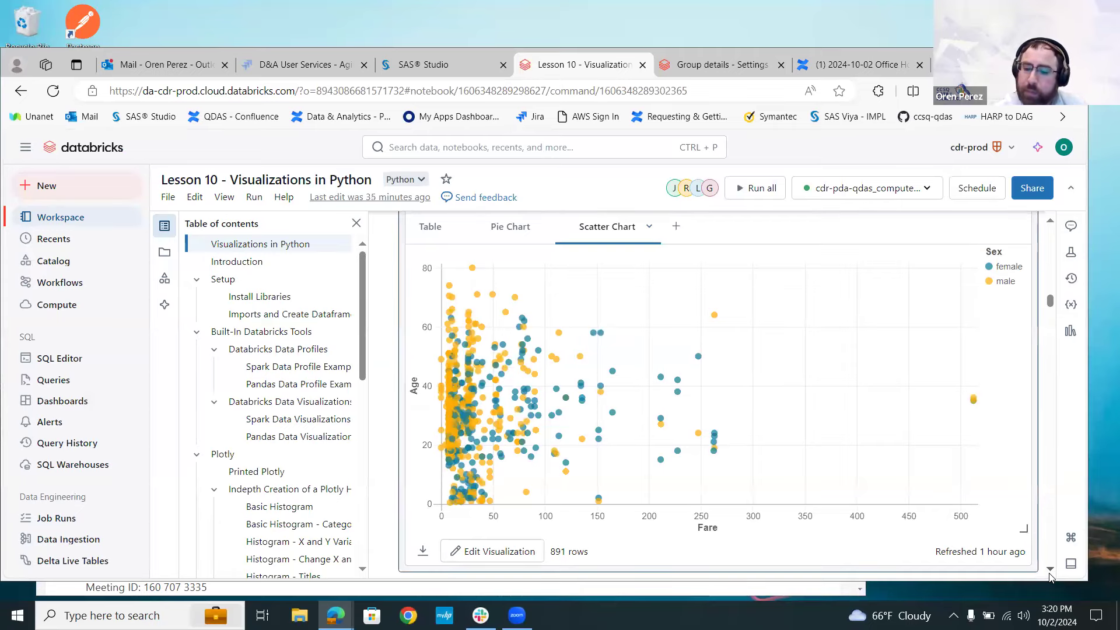
Read the Plotly section on why to learn Plotly over MatPlotLib and which functions Plotly Express includes.
scroll(1049, 576, down, 3)
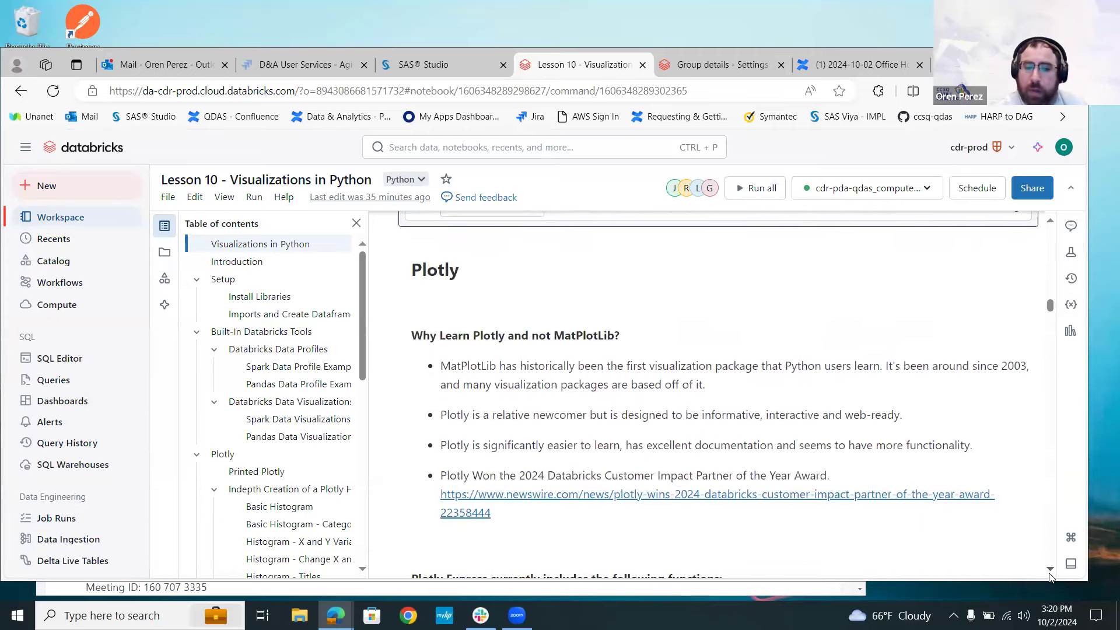
scroll(1049, 576, down, 1)
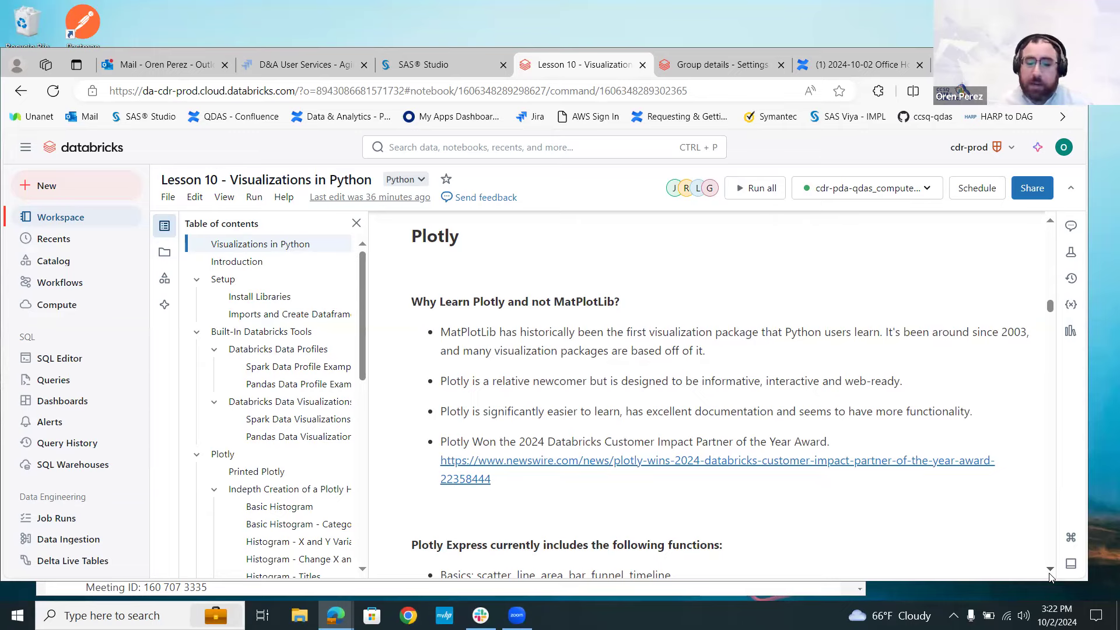
scroll(1050, 575, down, 3)
scroll(1054, 571, down, 3)
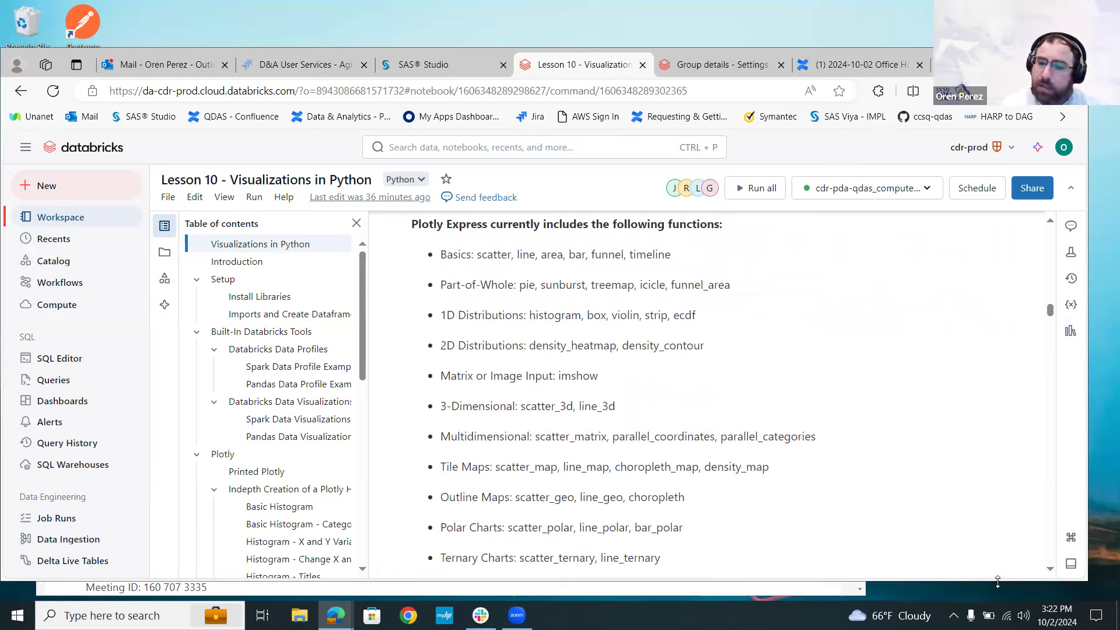
click(1050, 567)
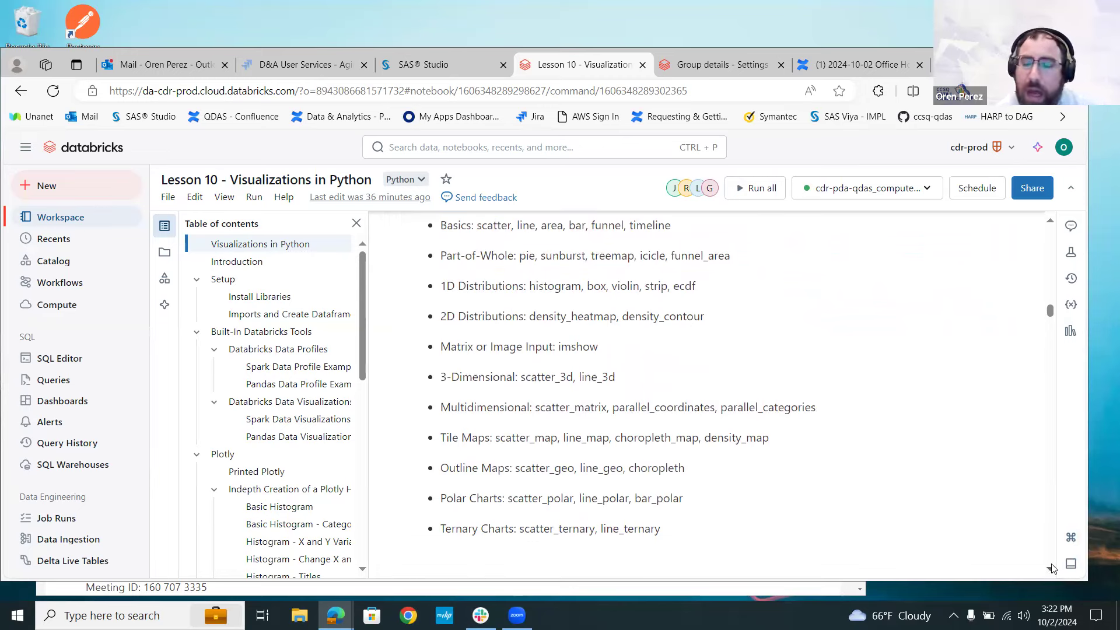
click(1049, 221)
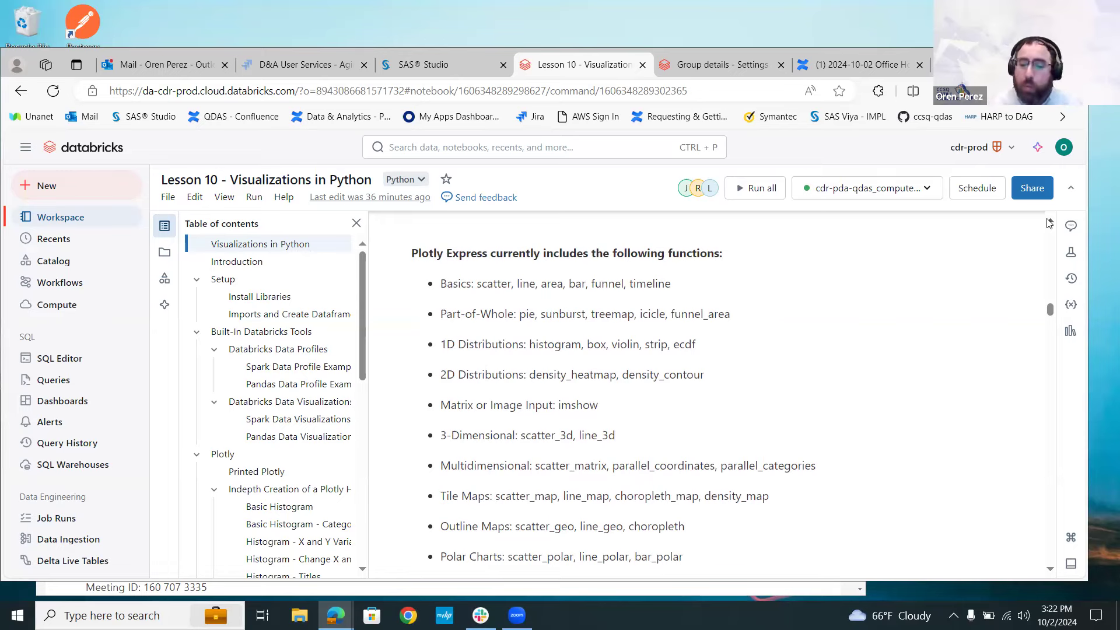
Show the Printed Plotly cell and examine its printed figure output from the beginning.
click(1050, 569)
drag(1051, 570, 1051, 569)
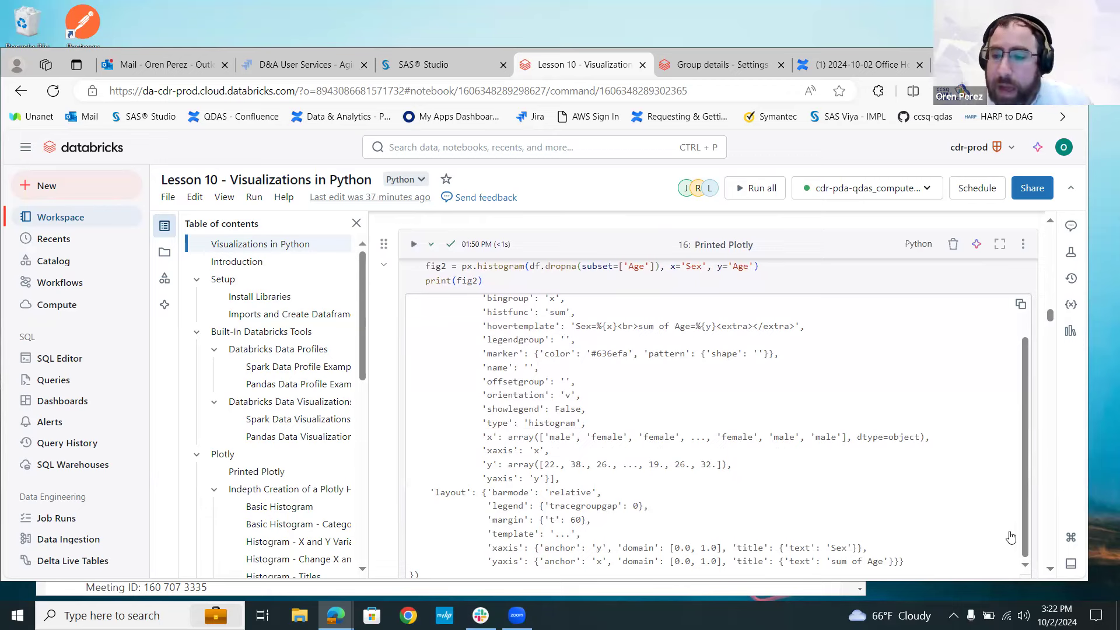
click(1025, 324)
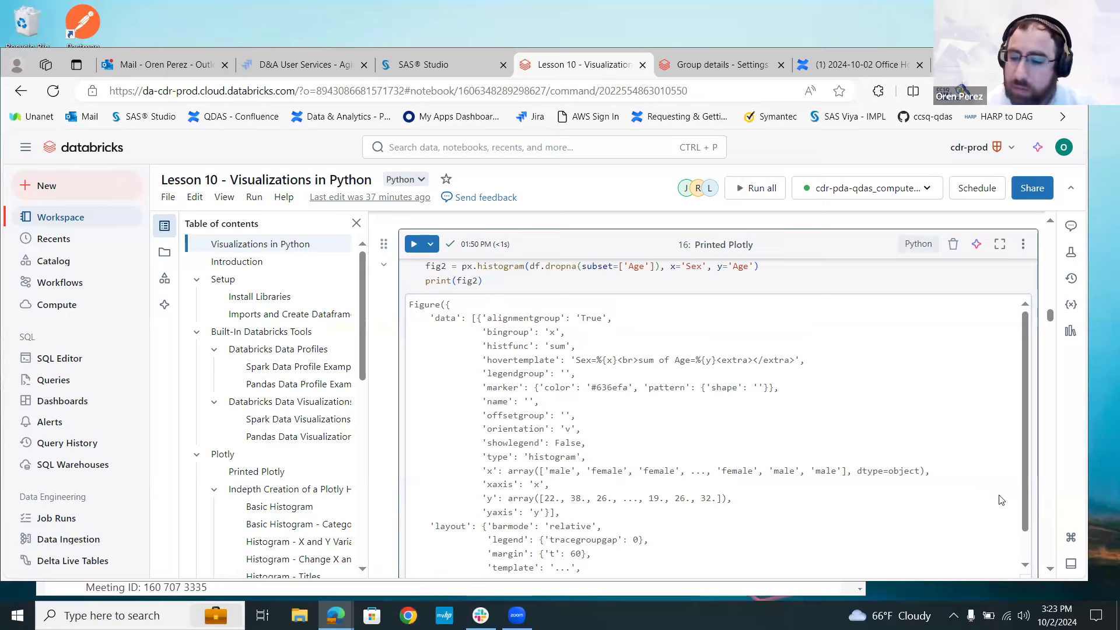
Examine the Basic Histogram cell's px.histogram arguments and its age distribution chart.
drag(1054, 569, 1054, 570)
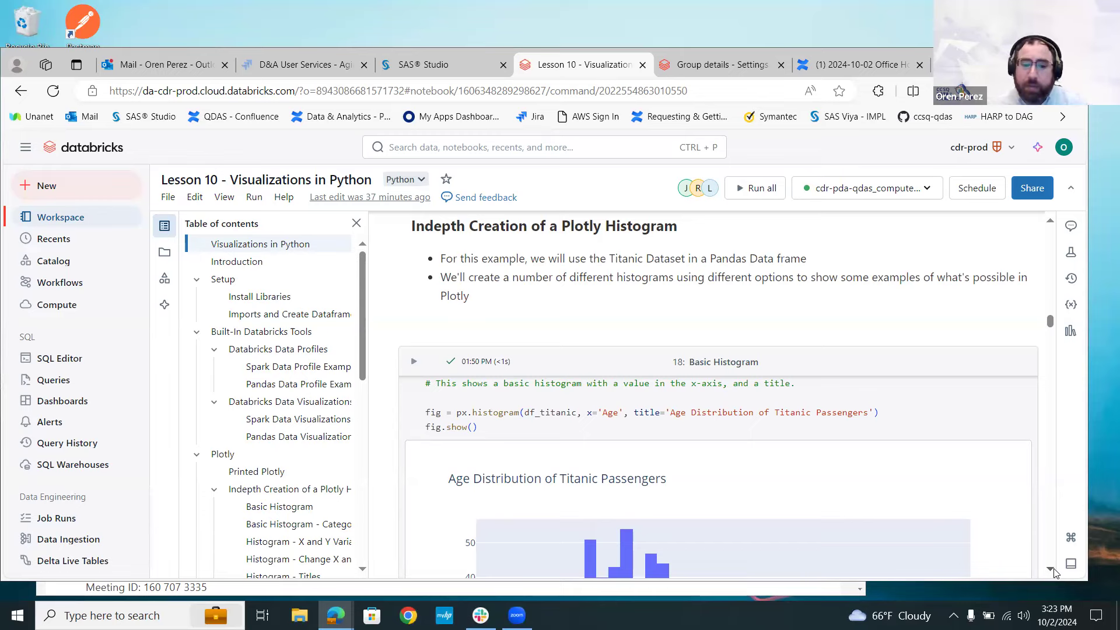
scroll(1055, 572, down, 2)
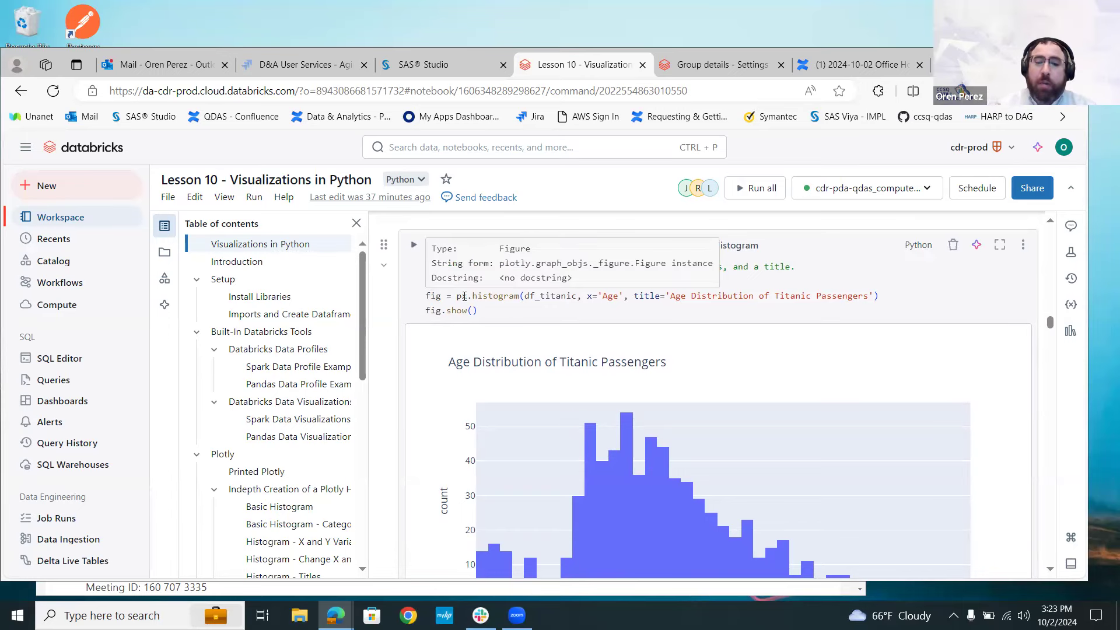
mouse_move(464, 299)
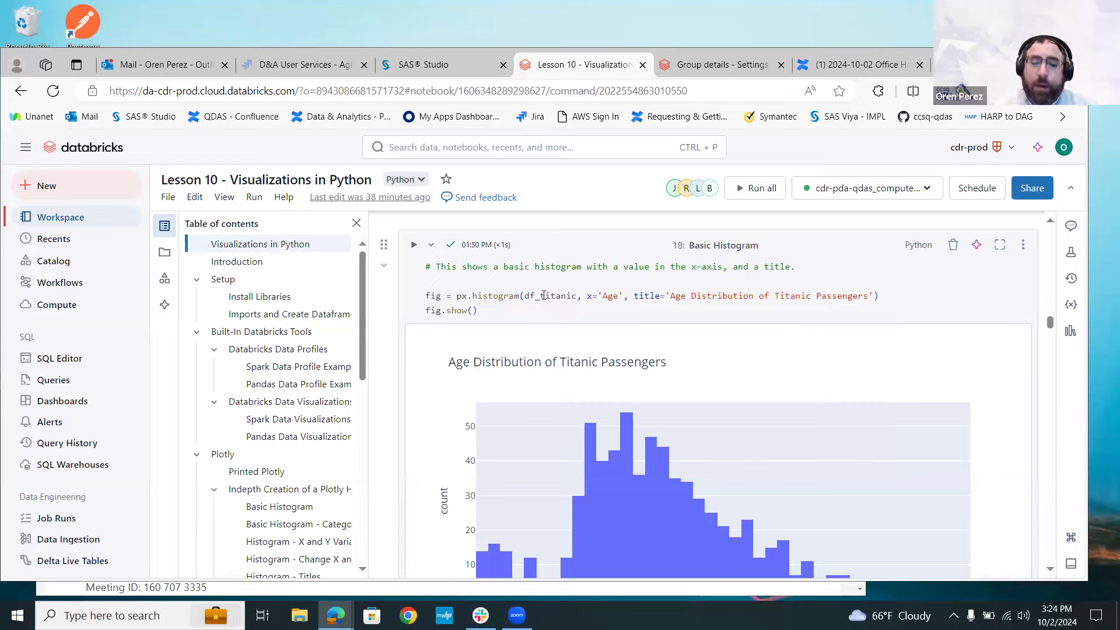
mouse_move(544, 296)
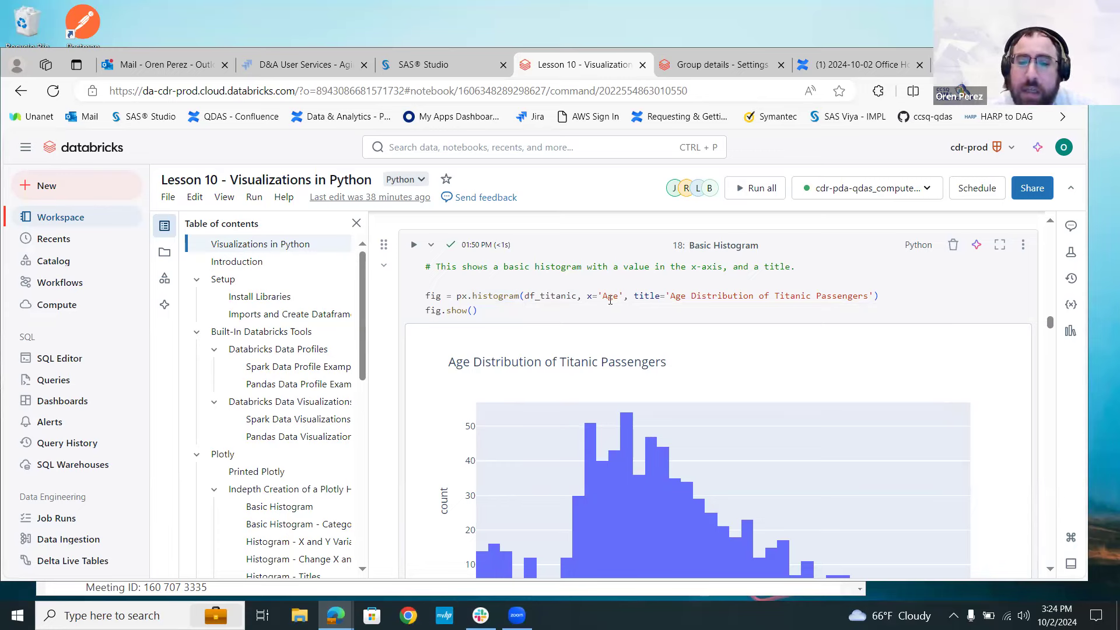
mouse_move(610, 300)
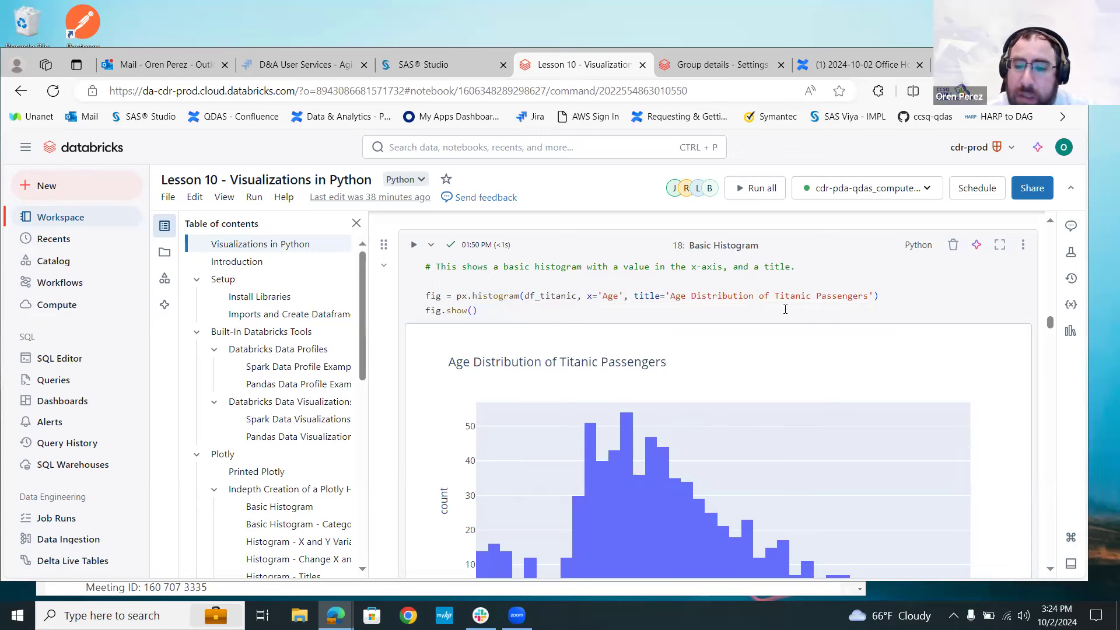
click(1050, 568)
click(1050, 568)
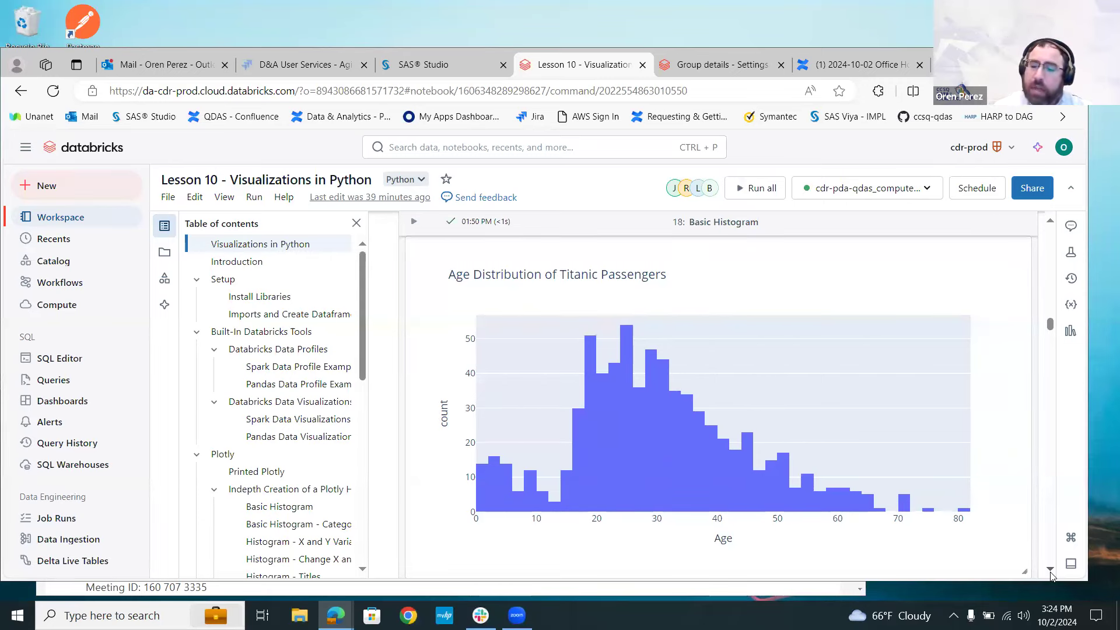
Examine the Basic Histogram - Categorical cell's code and its passenger embarkation chart.
scroll(1051, 575, down, 3)
scroll(1051, 575, down, 4)
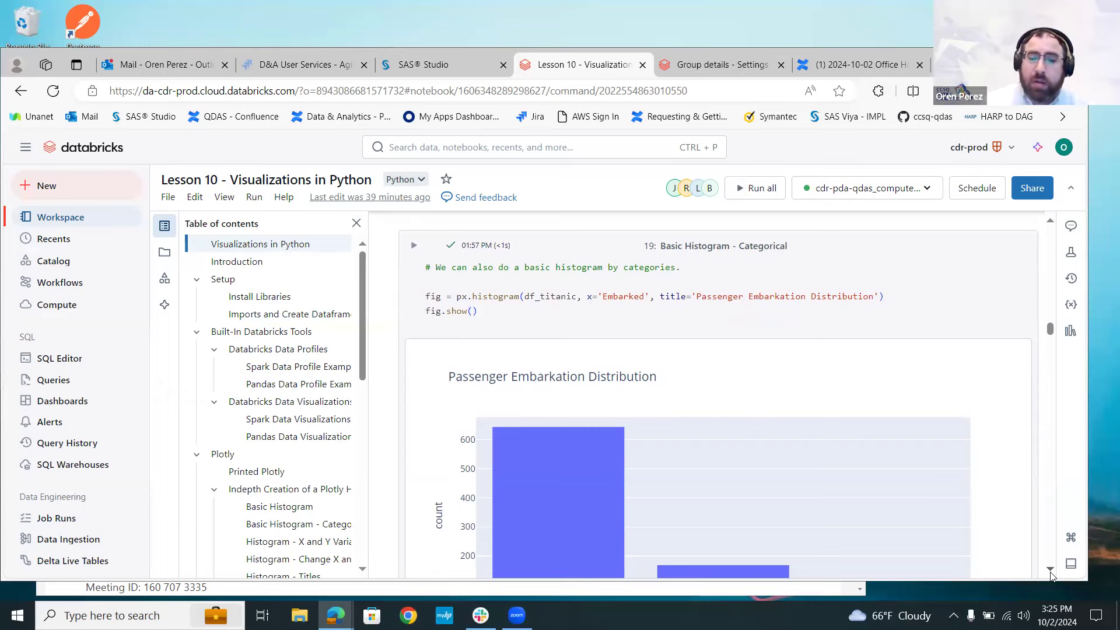
scroll(1050, 573, down, 2)
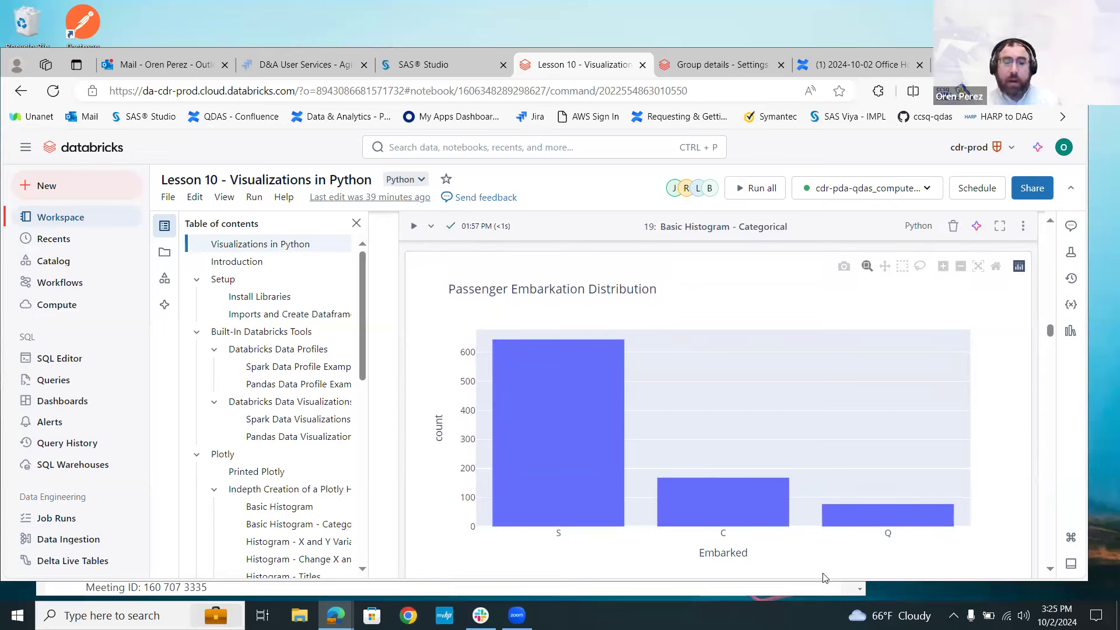
Check the counts of the embarkation bars and examine the Histogram - X and Y Variable cell's code and Age vs. Fare chart.
mouse_move(530, 462)
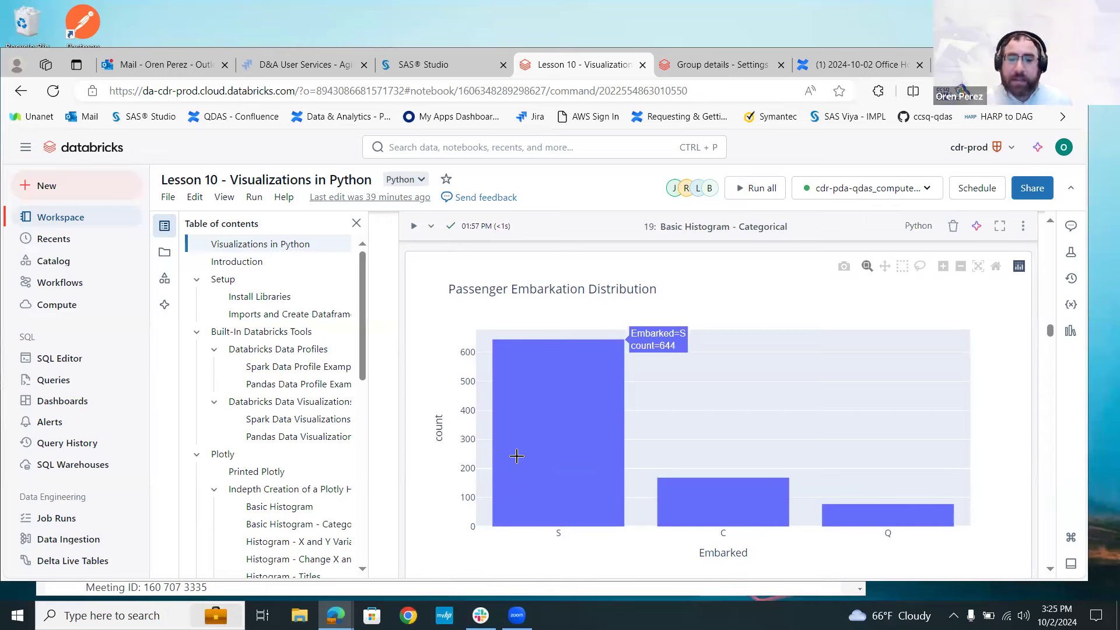
mouse_move(706, 495)
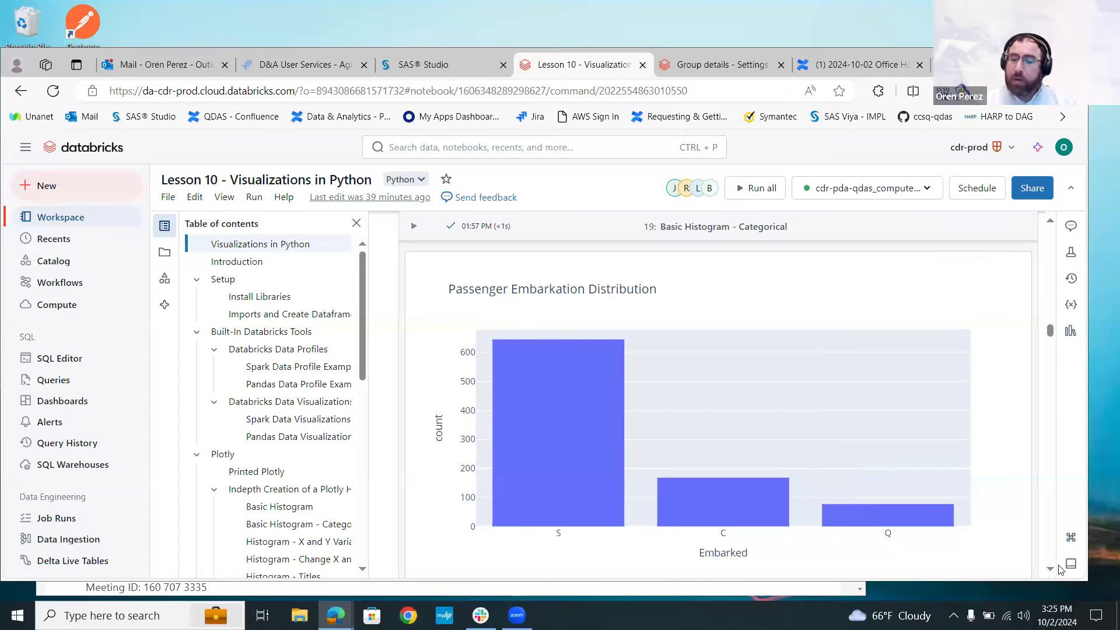
scroll(1053, 569, down, 4)
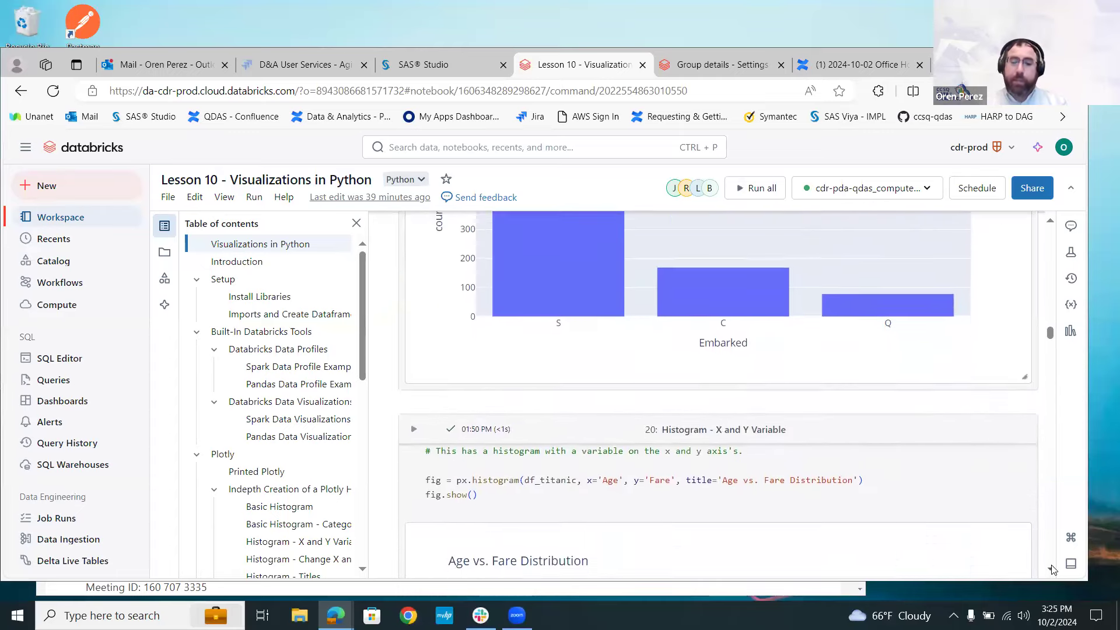
scroll(1053, 569, down, 3)
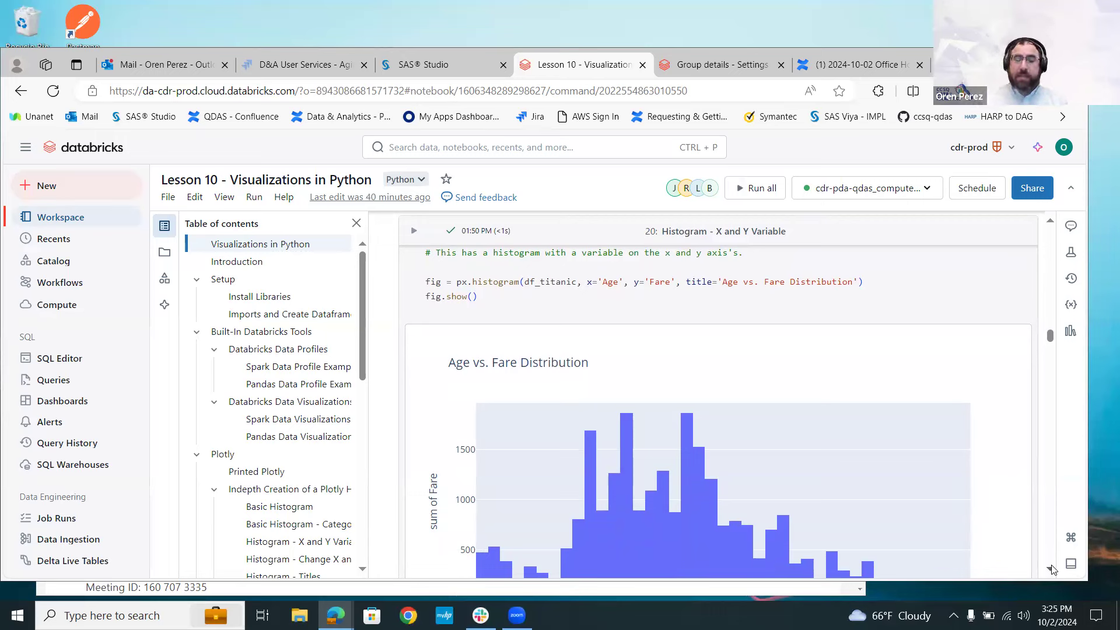
scroll(681, 503, down, 1)
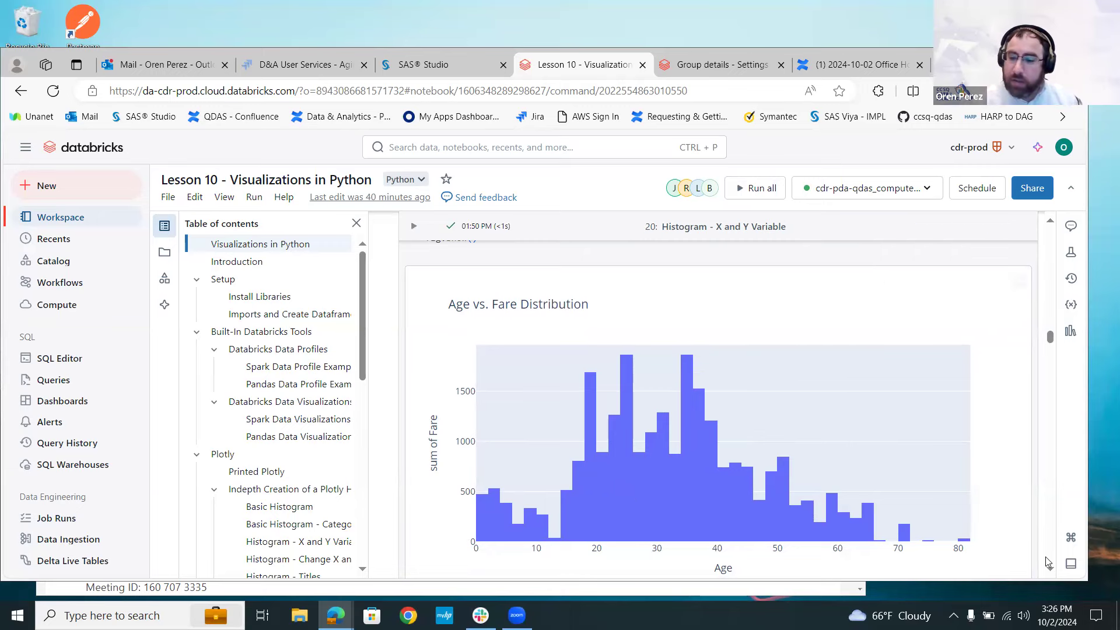
scroll(1051, 569, down, 3)
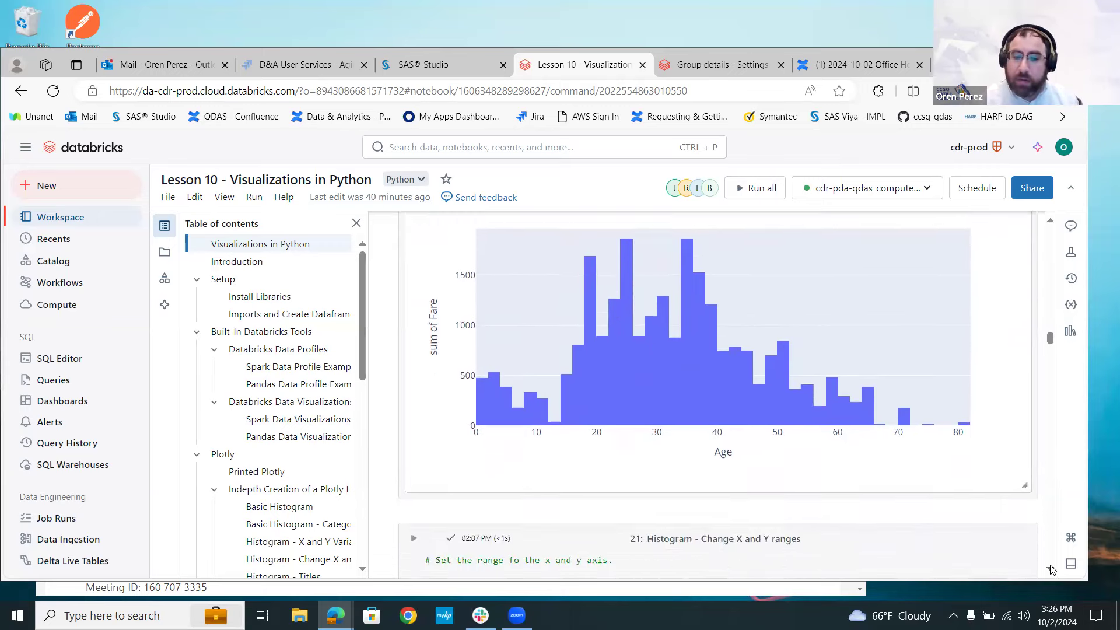
Read the range_x and range_y arguments in the Histogram - Change X and Y ranges cell, rechecking the preceding Age vs. Fare chart.
scroll(1051, 570, down, 4)
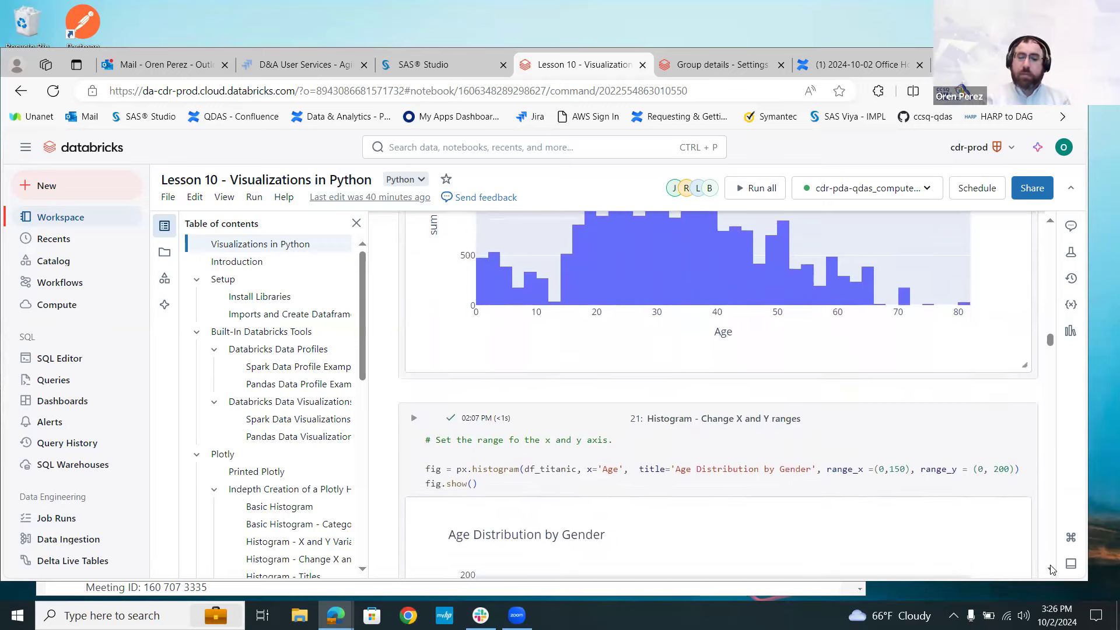
scroll(1051, 570, down, 1)
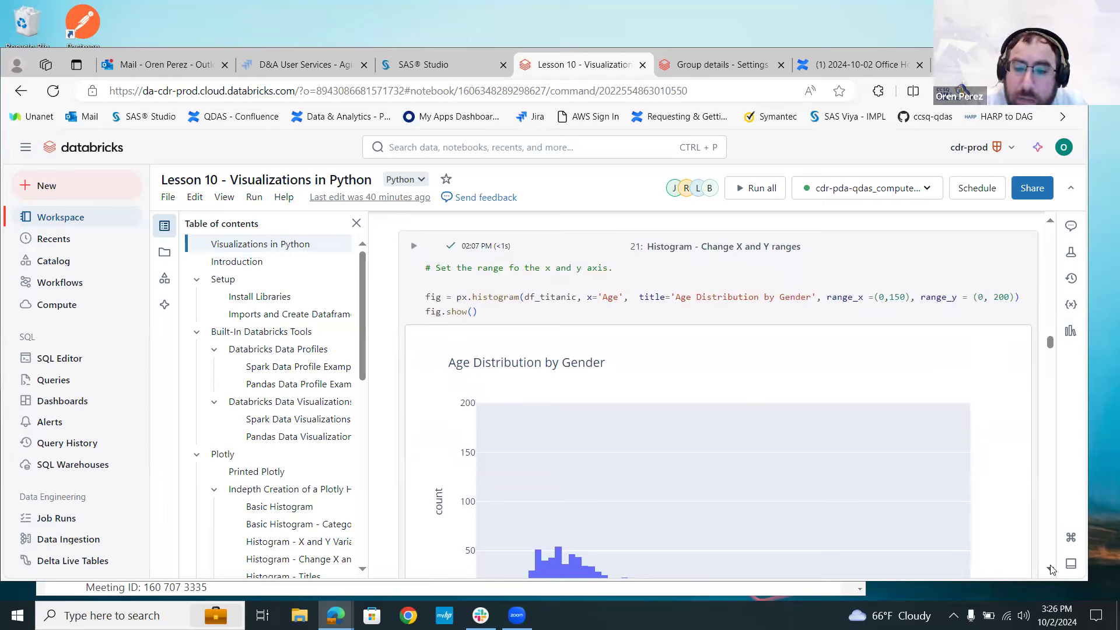
click(1050, 222)
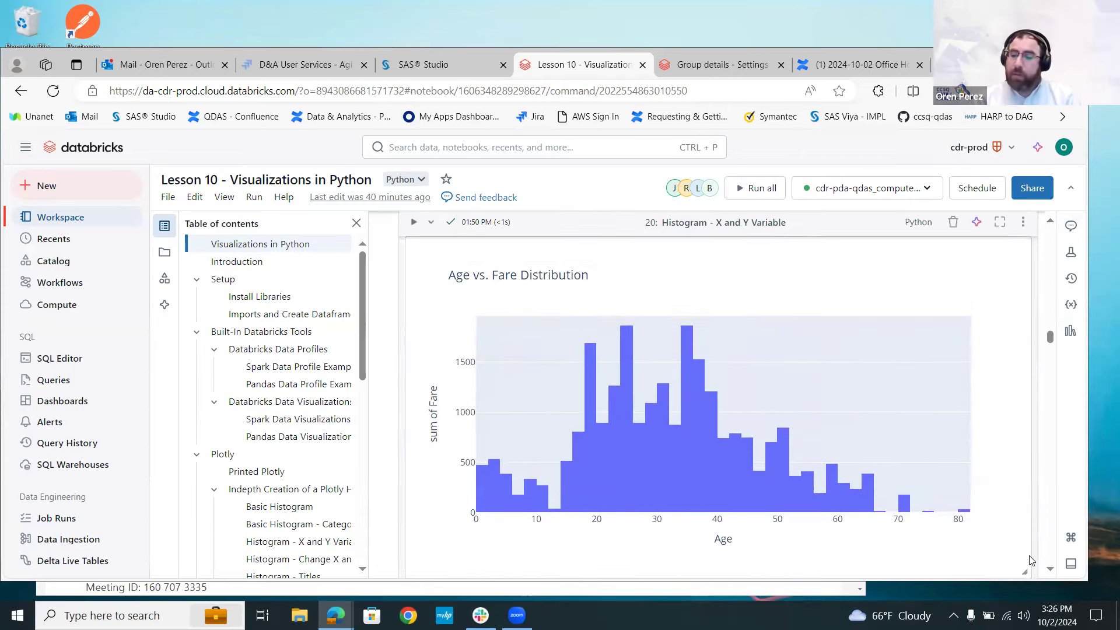
click(1050, 571)
scroll(1050, 575, down, 3)
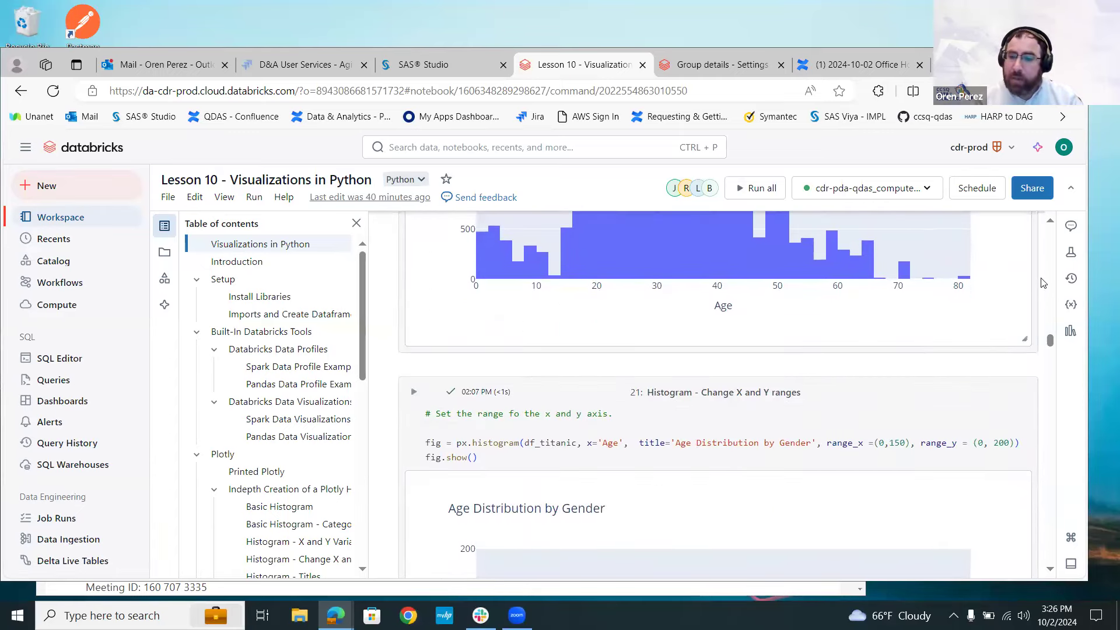
Return to the Basic Histogram cell to review its age chart and default axis ranges for comparison.
click(1050, 290)
click(1050, 290)
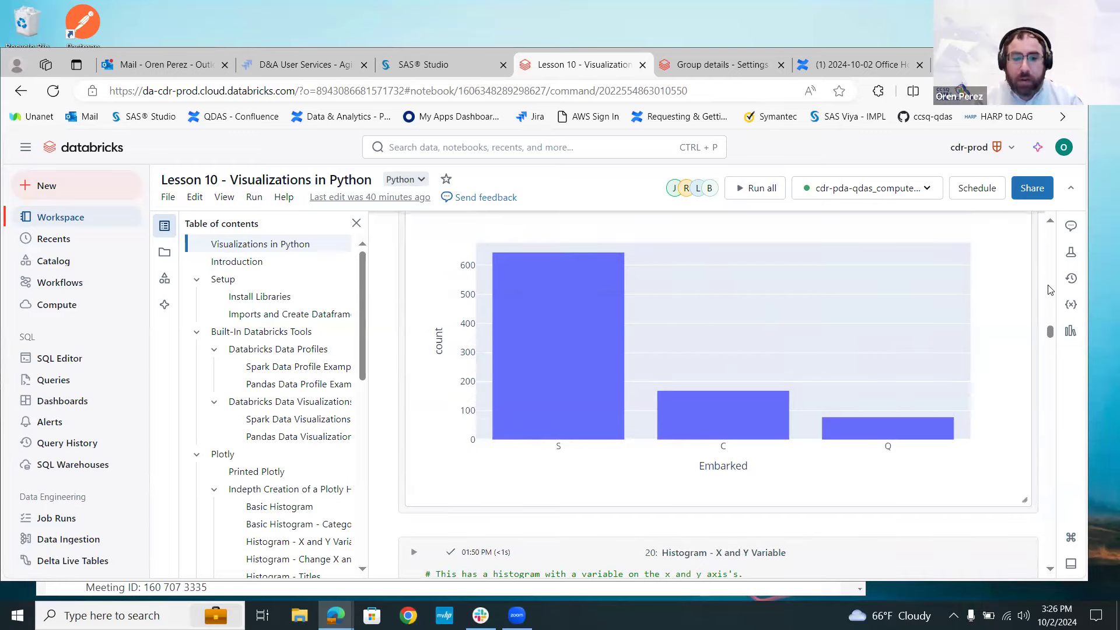
click(1050, 289)
click(1049, 290)
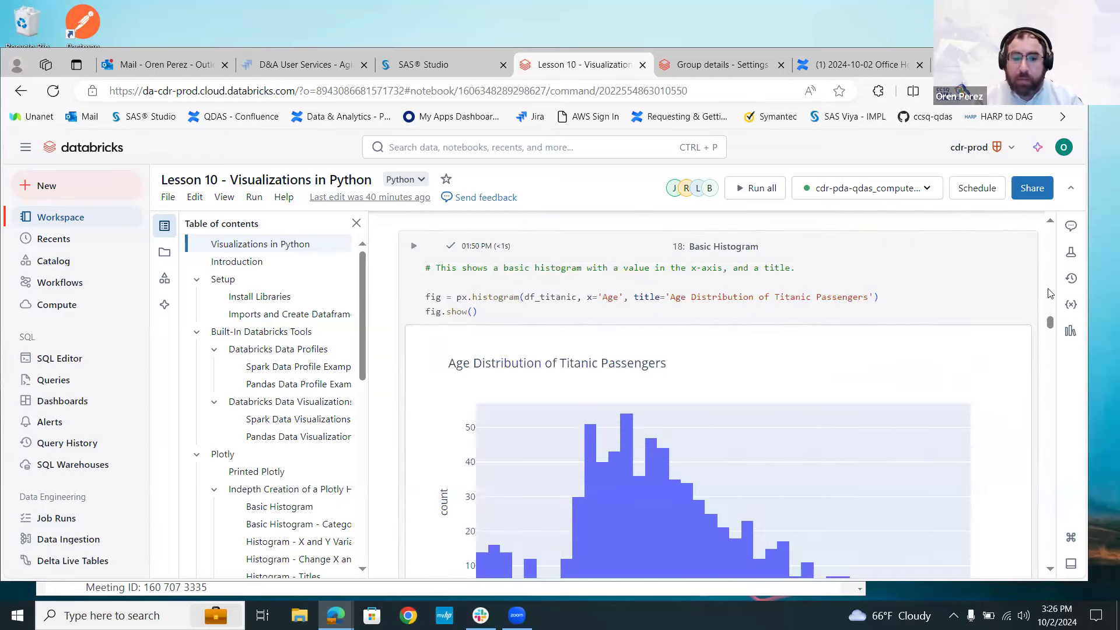
Examine how the custom axis ranges shape the age chart in the Histogram - Change X and Y ranges cell.
click(1053, 548)
click(1053, 548)
click(1053, 548)
click(1049, 571)
click(1049, 570)
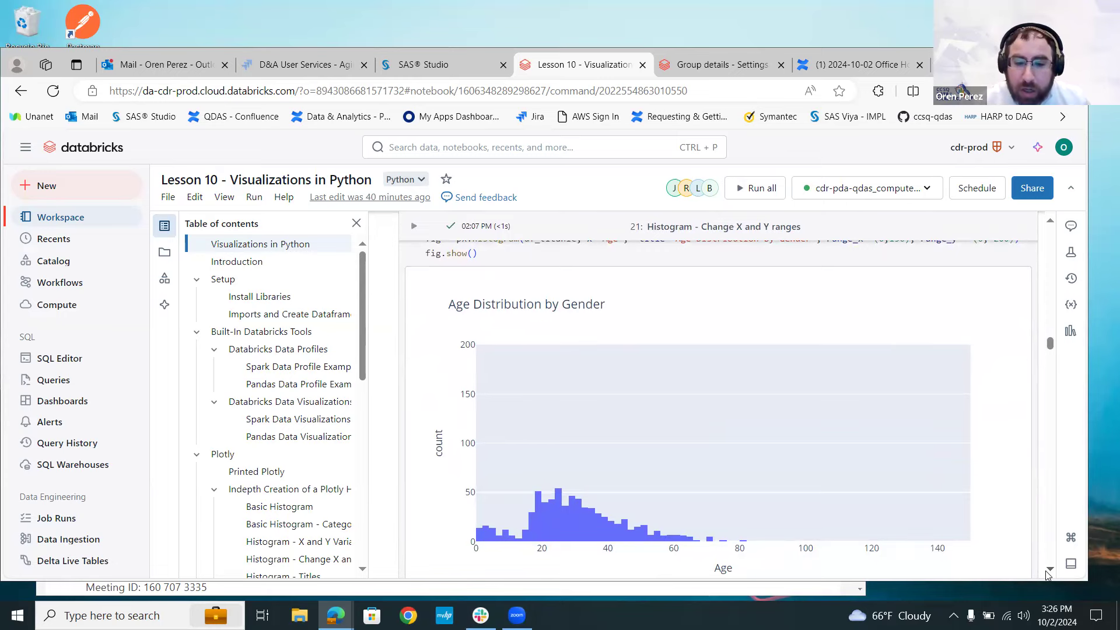
click(1049, 224)
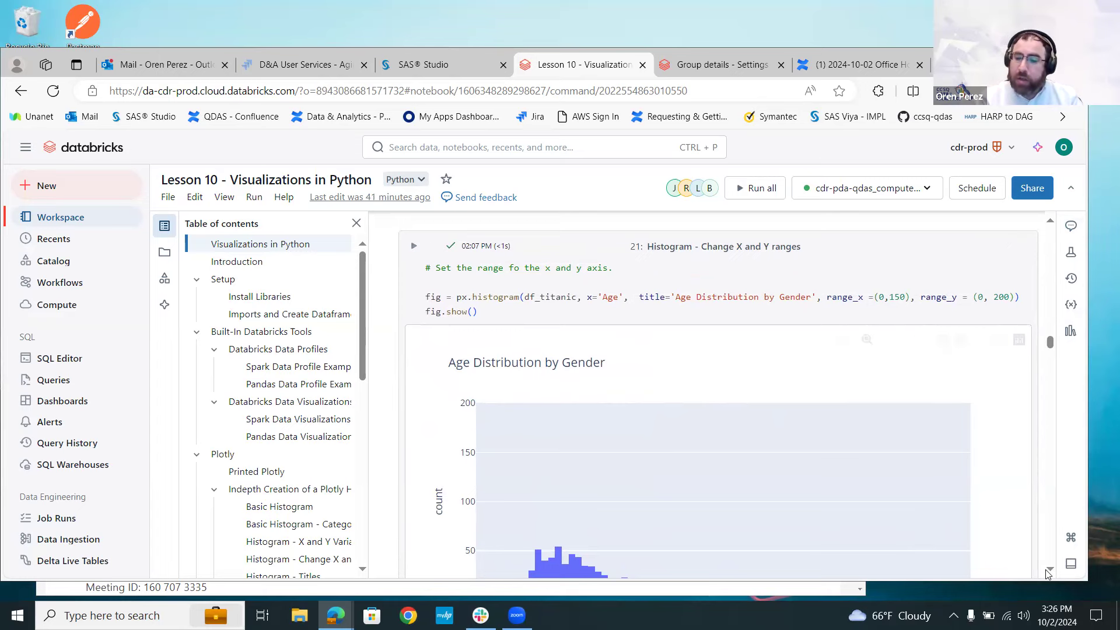
scroll(1047, 575, down, 1)
scroll(1047, 576, down, 1)
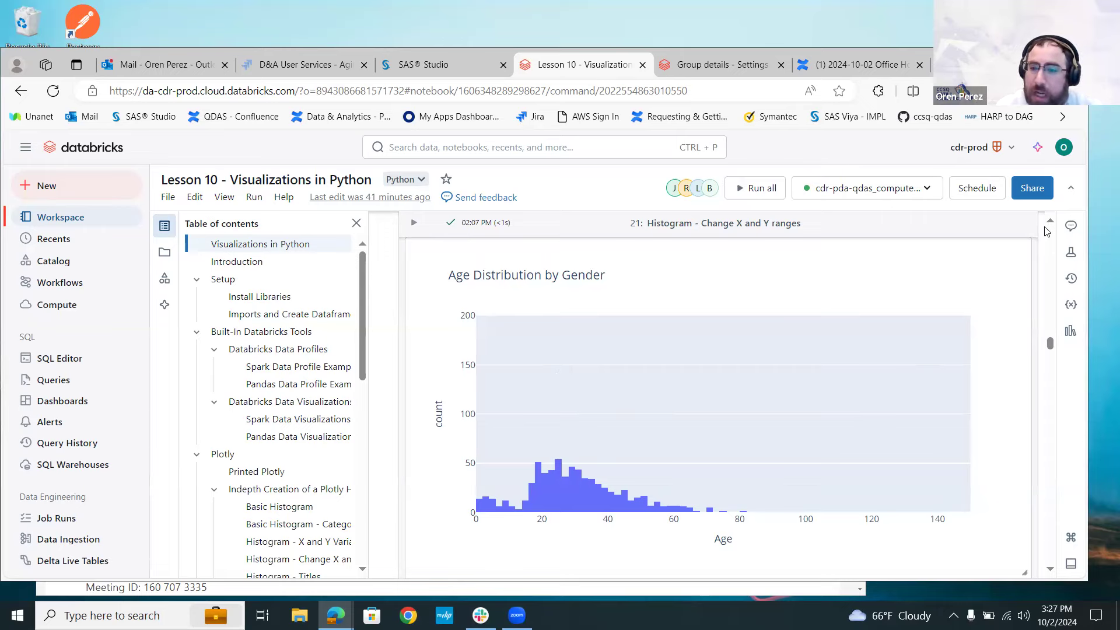
Set range_x to (0,30) and range_y to (0, 60) in the Histogram - Change X and Y ranges cell and run it.
scroll(911, 398, up, 3)
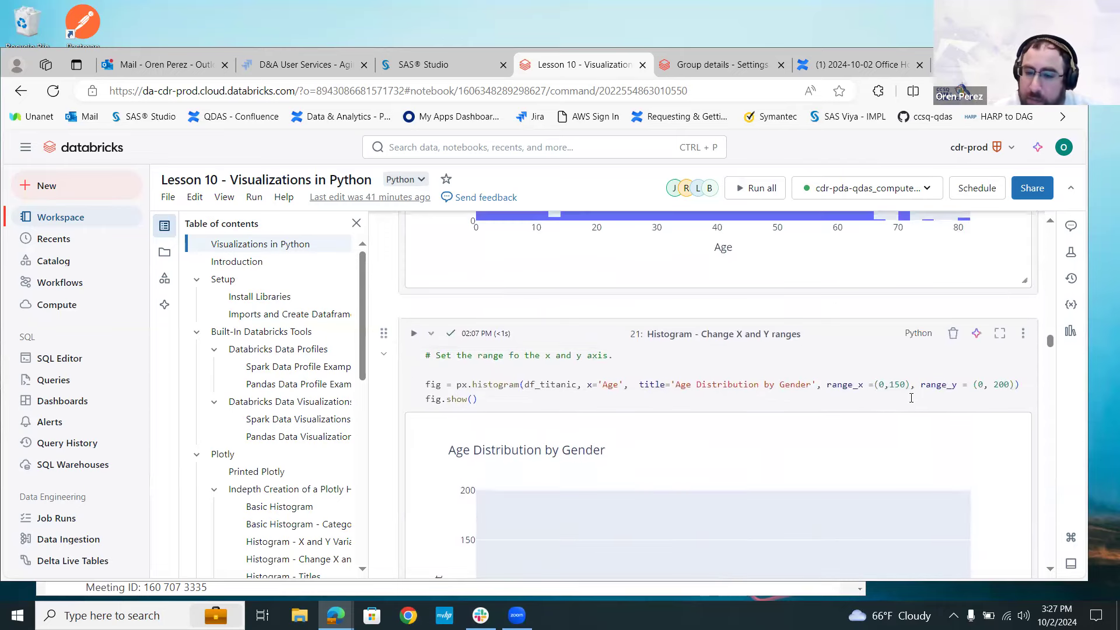
click(893, 388)
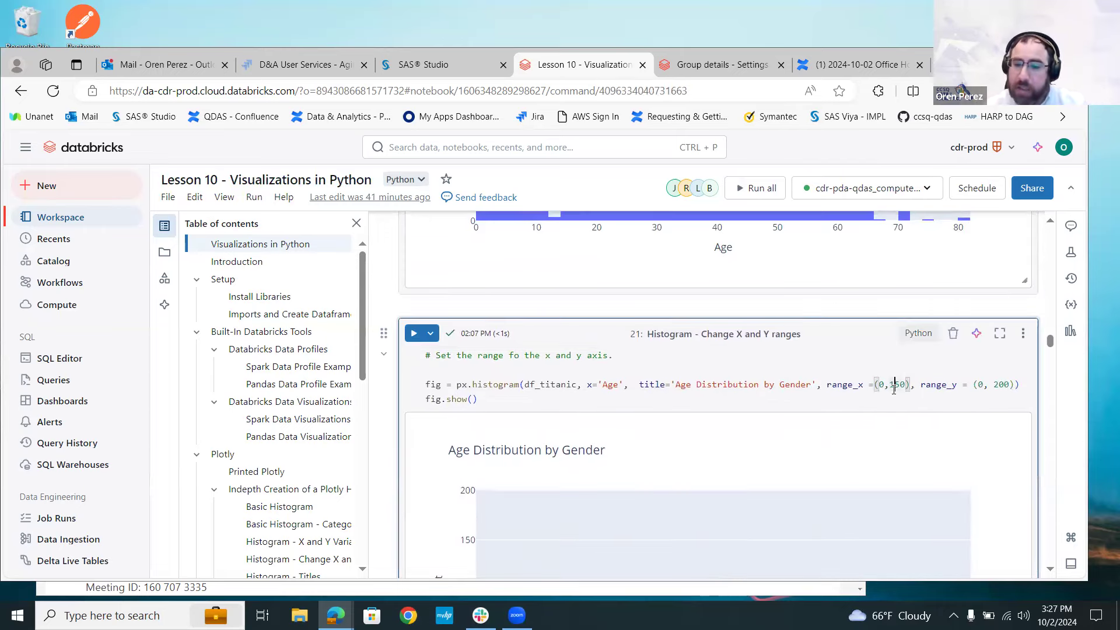
key(BackSpace)
key(BackSpace)
text(3)
key(End)
key(Left)
key(Left)
key(Left)
key(Left)
key(BackSpace)
text(6)
key(Delete)
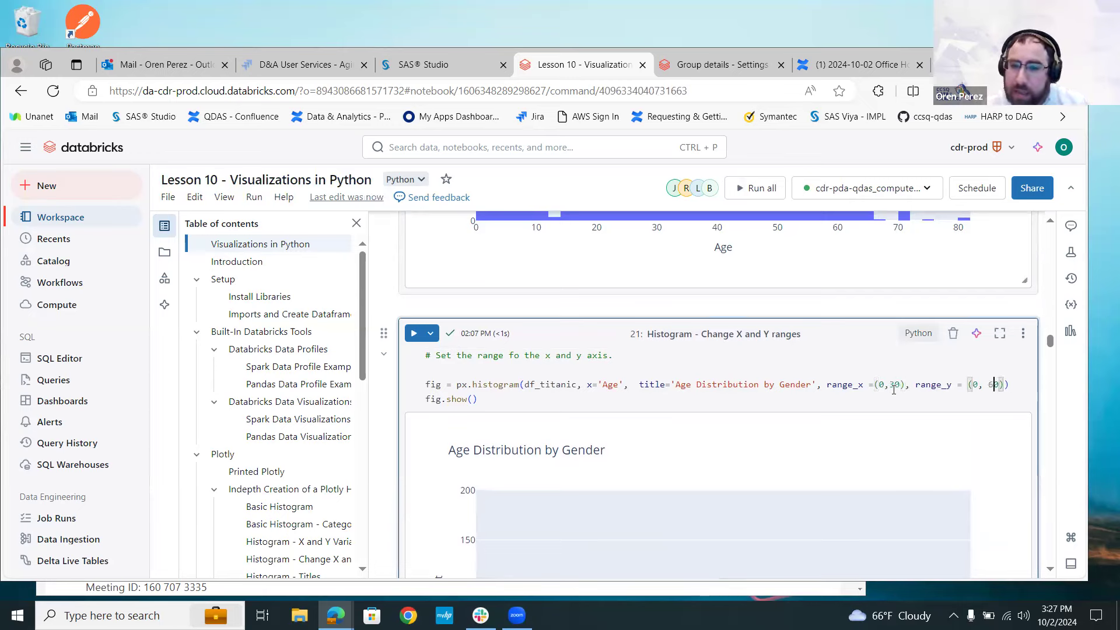
click(413, 333)
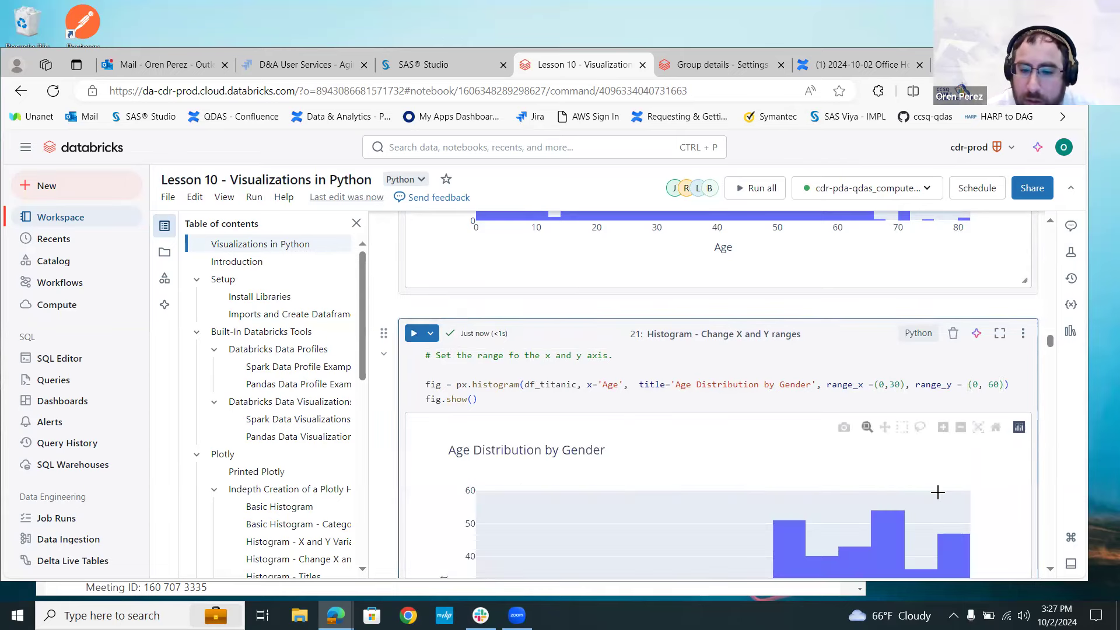
Inspect the rerun age histogram's bars against the new range_x and range_y arguments.
click(1050, 570)
scroll(1050, 575, down, 4)
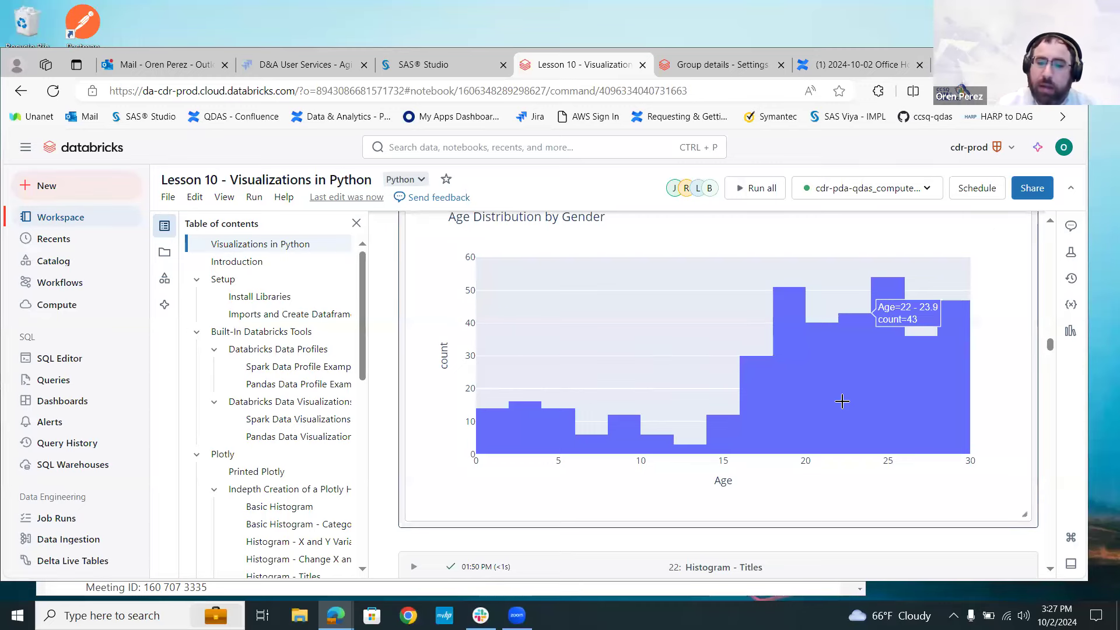
mouse_move(958, 383)
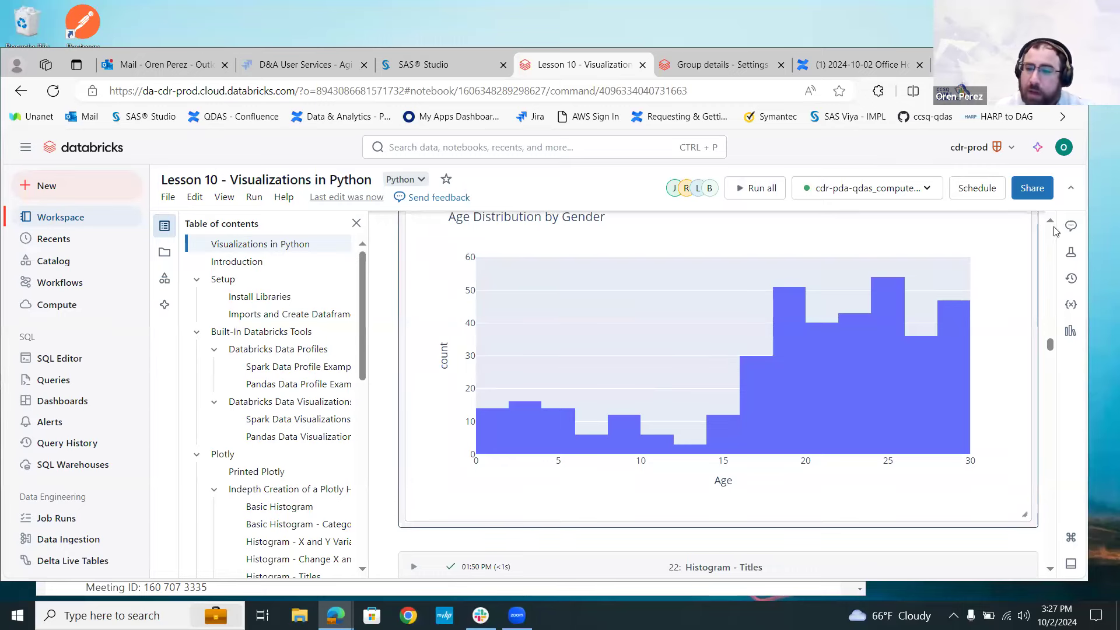
scroll(1053, 229, up, 3)
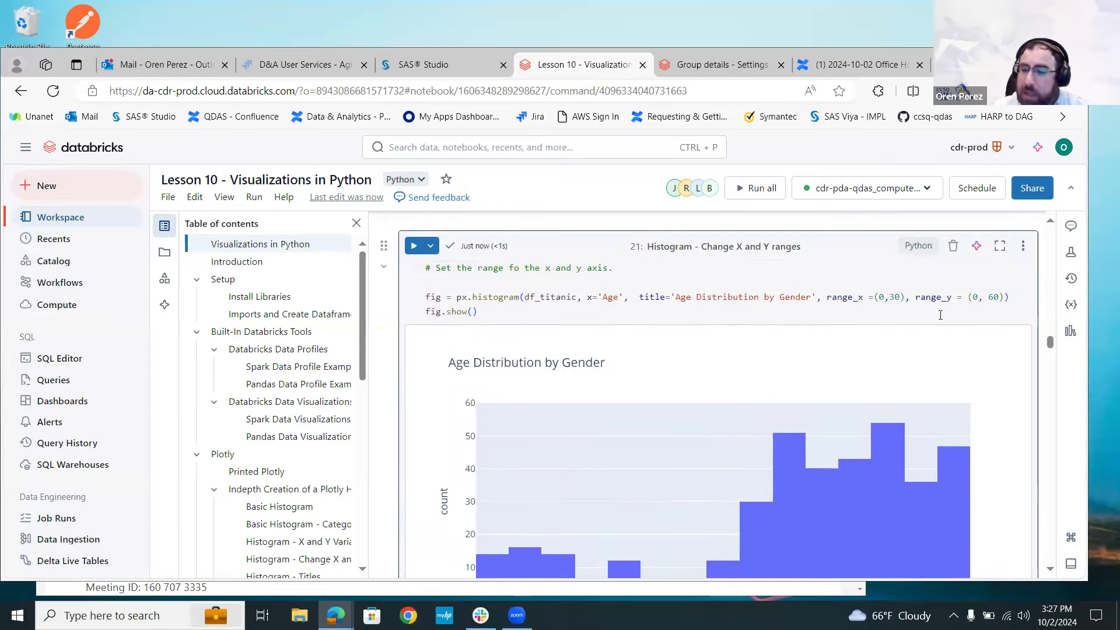
click(1050, 569)
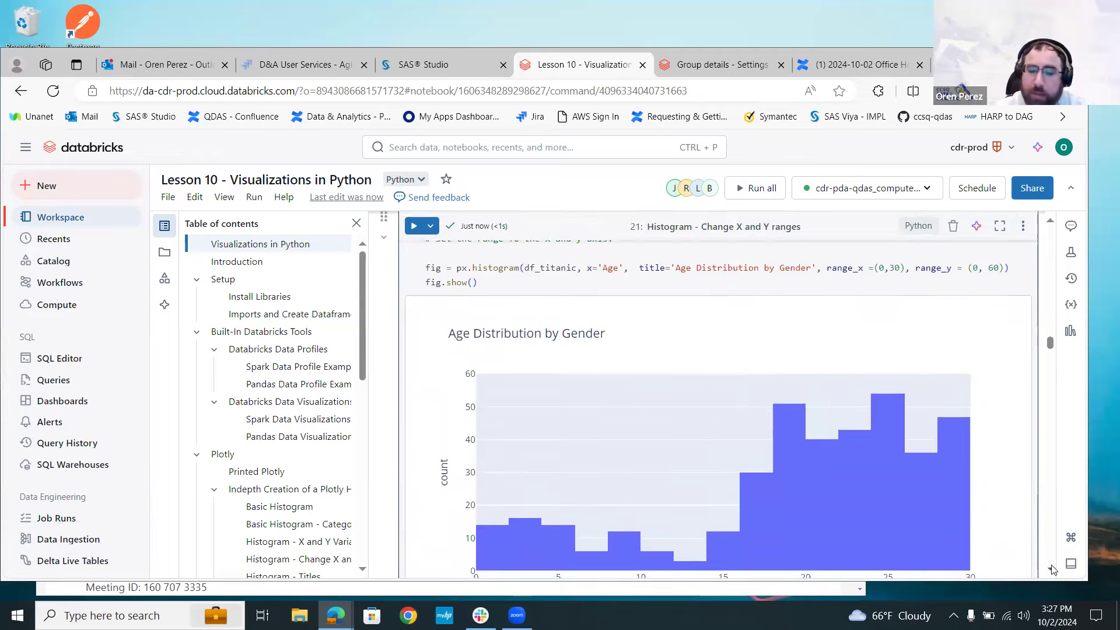
Examine the Histogram - Titles cell's update_layout title, font size and color settings together with its chart.
scroll(1053, 569, down, 8)
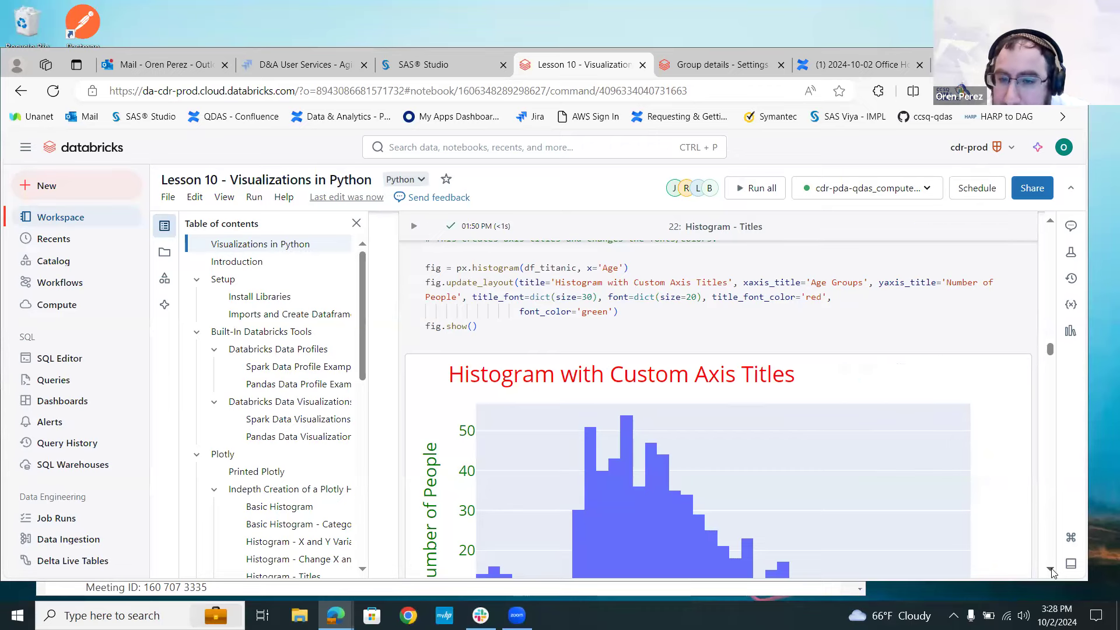
scroll(1052, 571, down, 3)
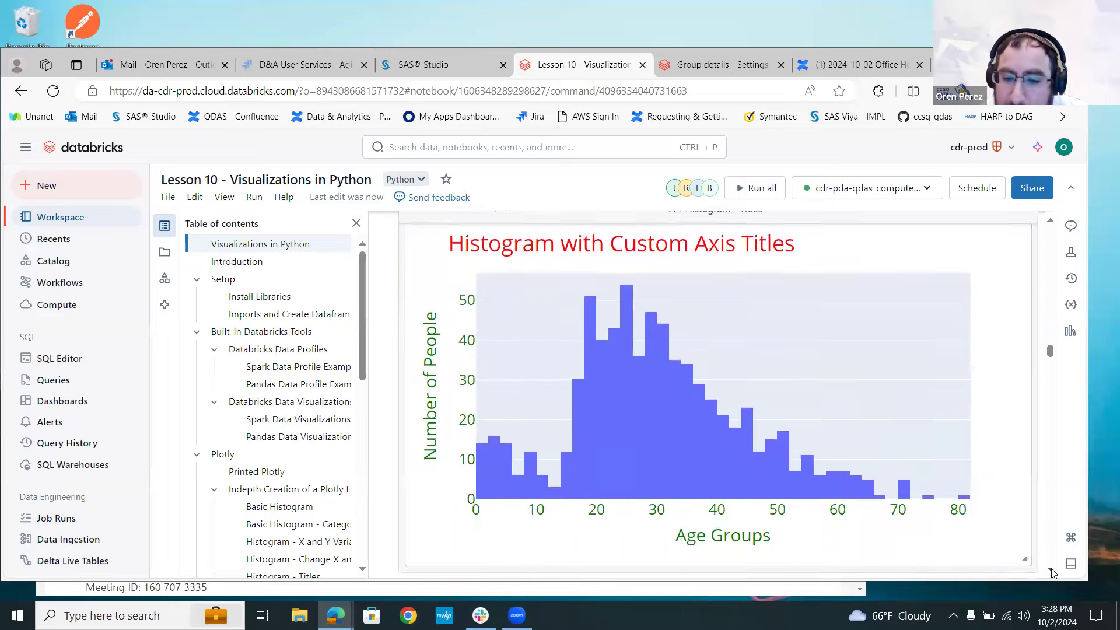
click(1050, 222)
click(1050, 225)
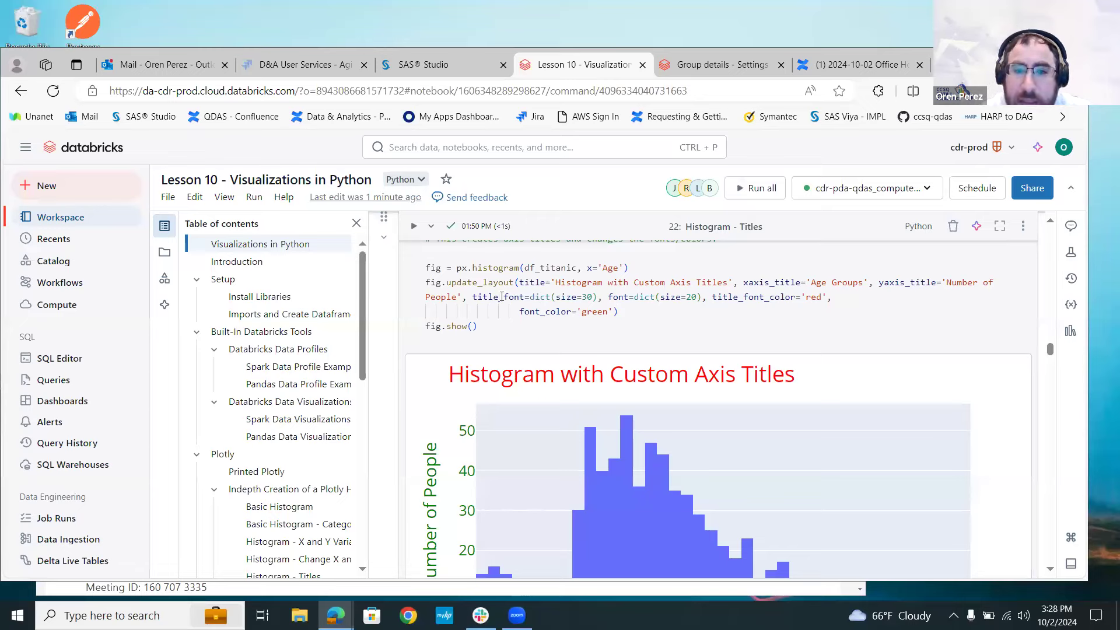
mouse_move(502, 296)
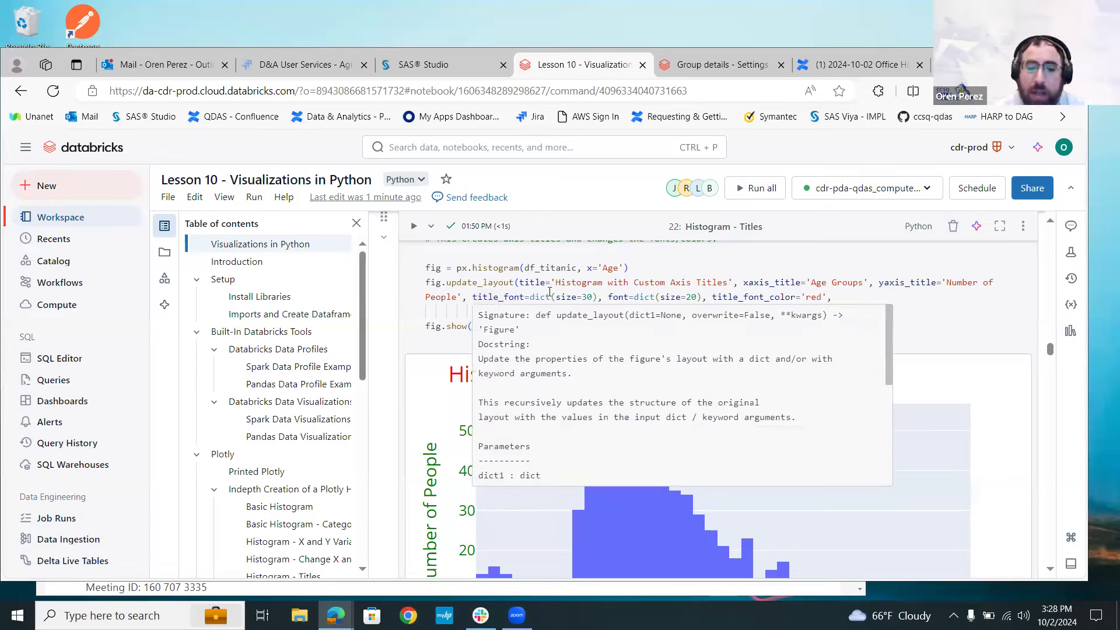
click(588, 296)
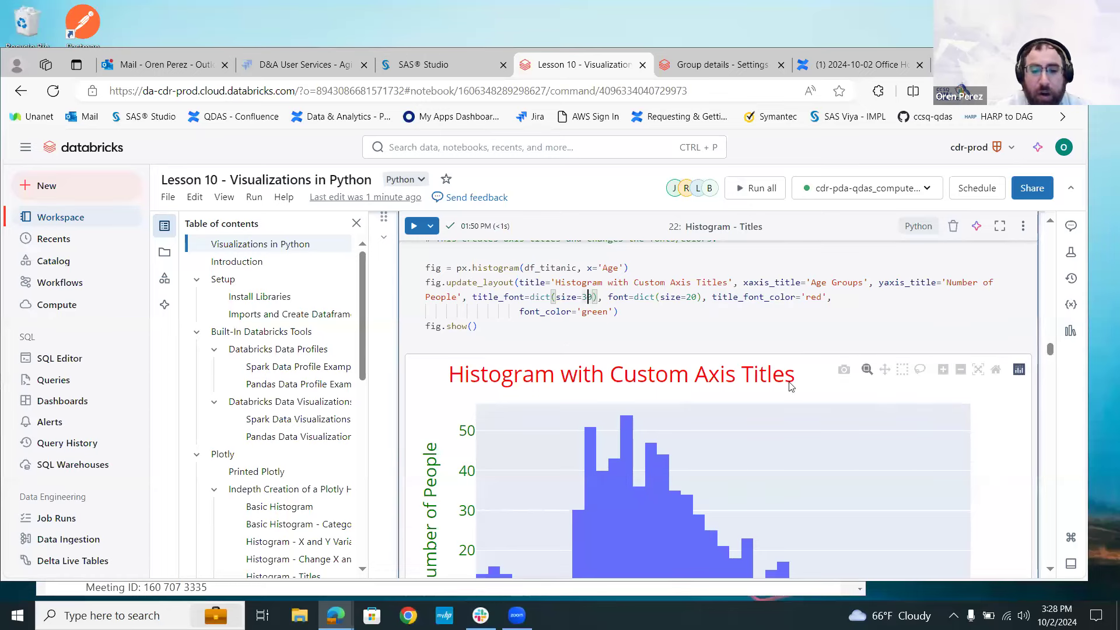
scroll(1050, 574, down, 4)
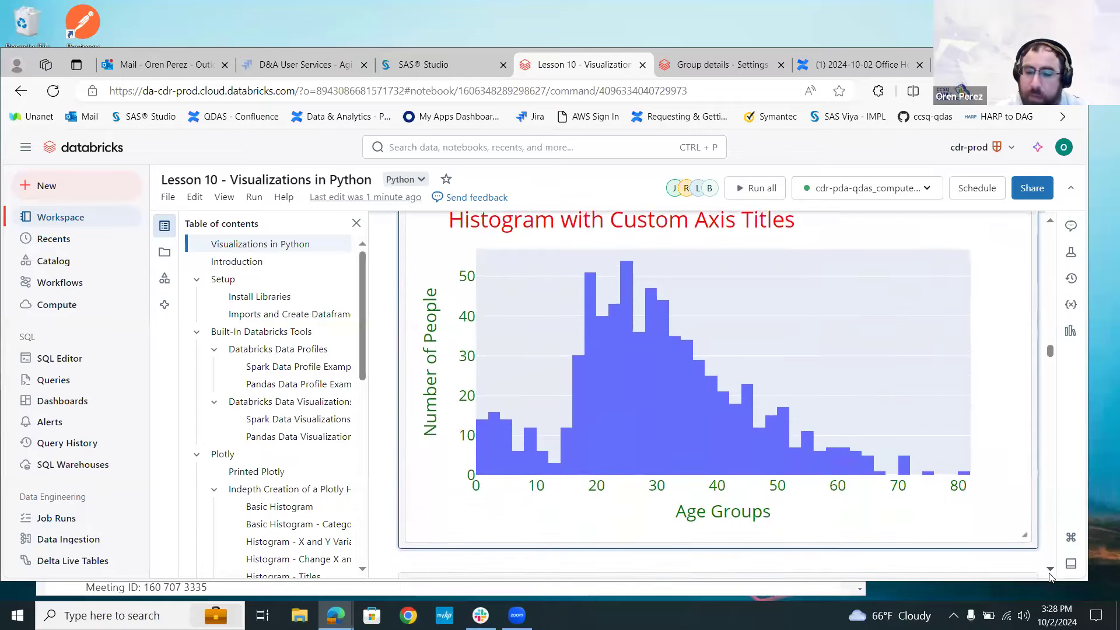
Compare the custom-titles chart with the Histogram - Change Height and Width of Plot cell and read its width and height arguments.
scroll(1050, 576, down, 4)
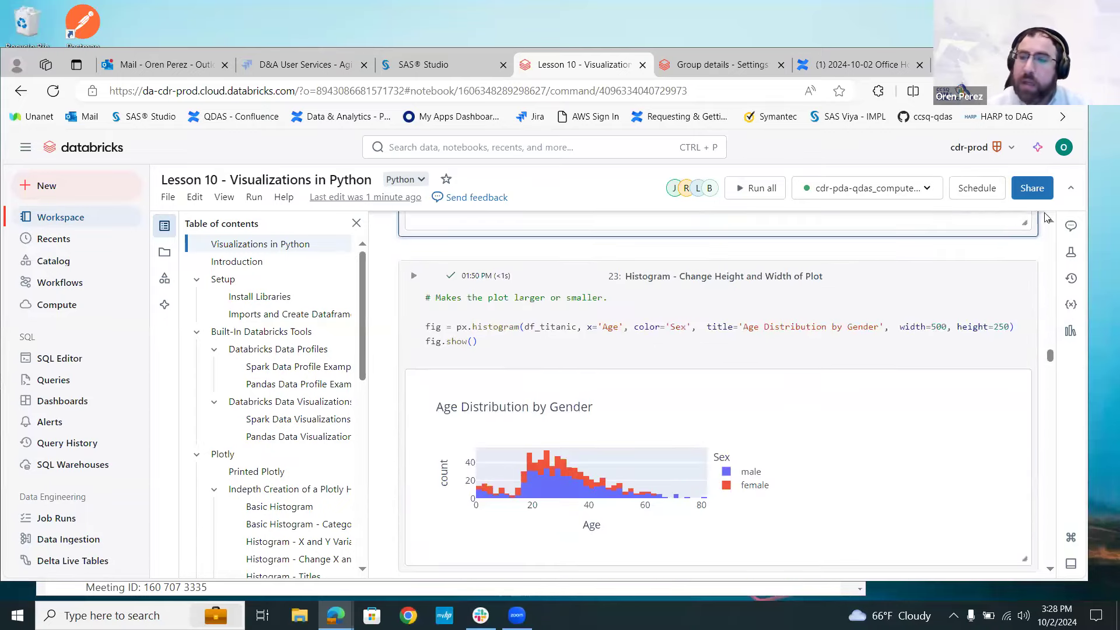
scroll(1051, 225, up, 5)
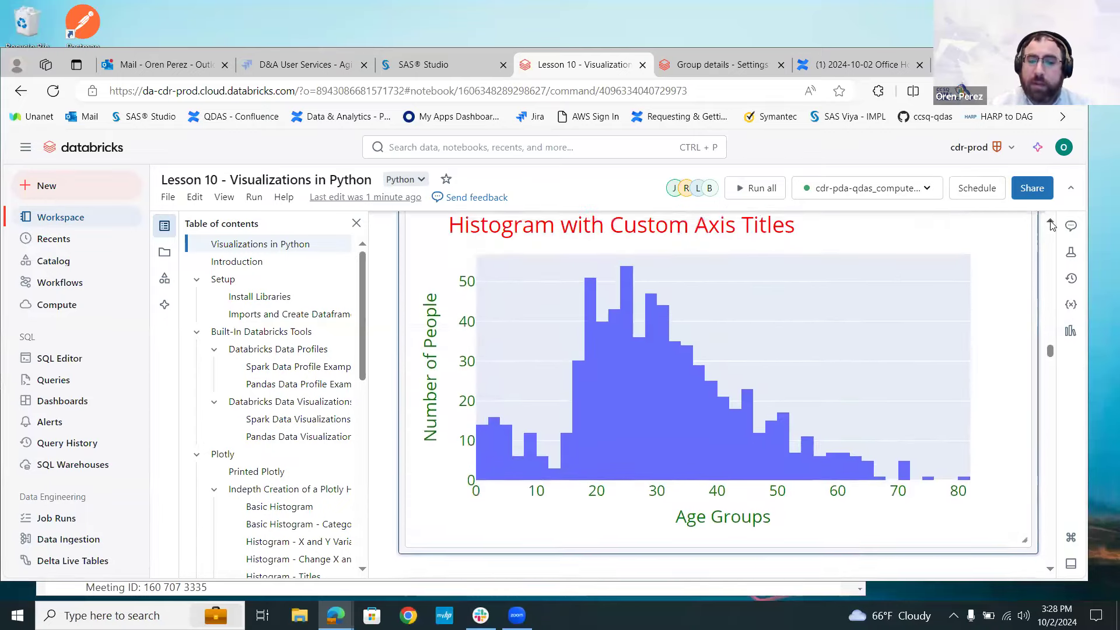
scroll(1050, 575, down, 5)
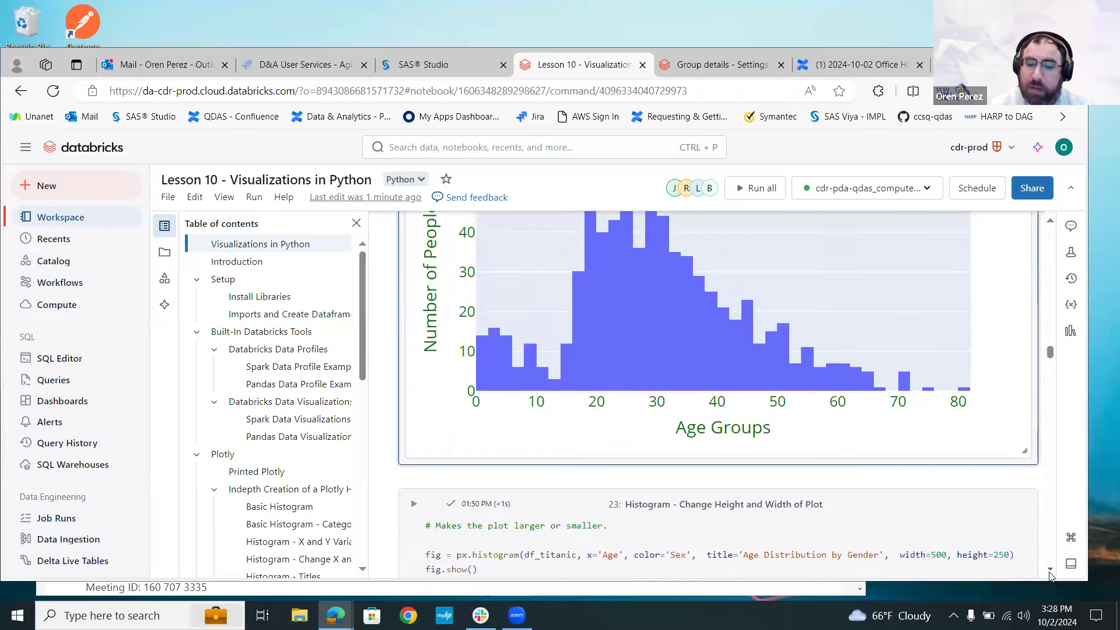
scroll(1049, 576, down, 2)
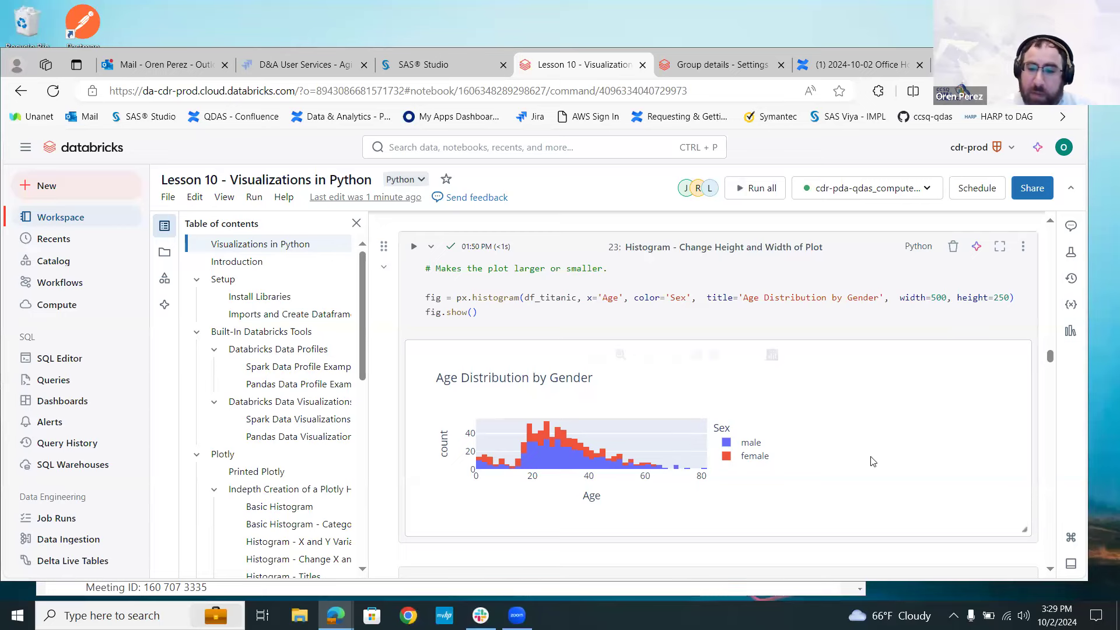
Set width to 1500 and height to 1250 in the Histogram - Change Height and Width of Plot cell, run it and view the enlarged chart.
click(931, 298)
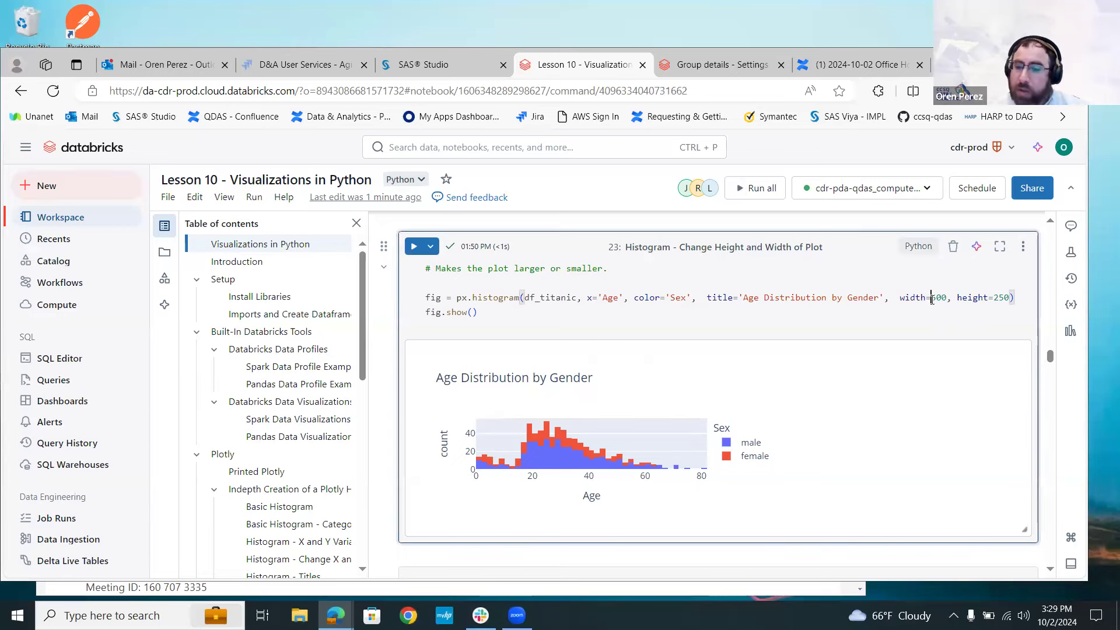
text(1)
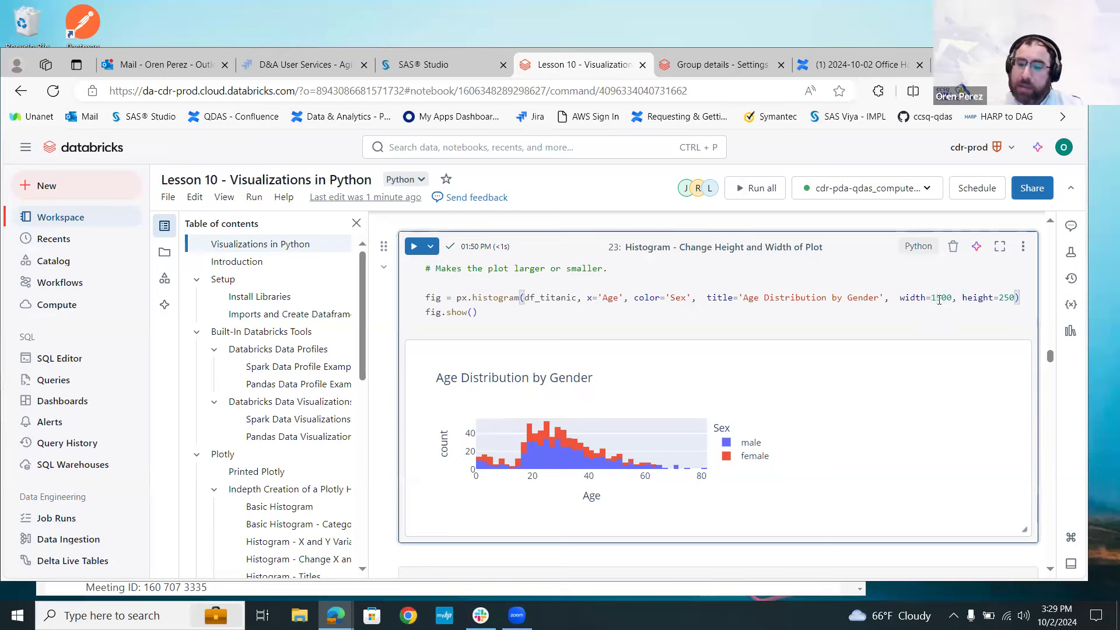
key(ctrl+Right)
key(ctrl+Right)
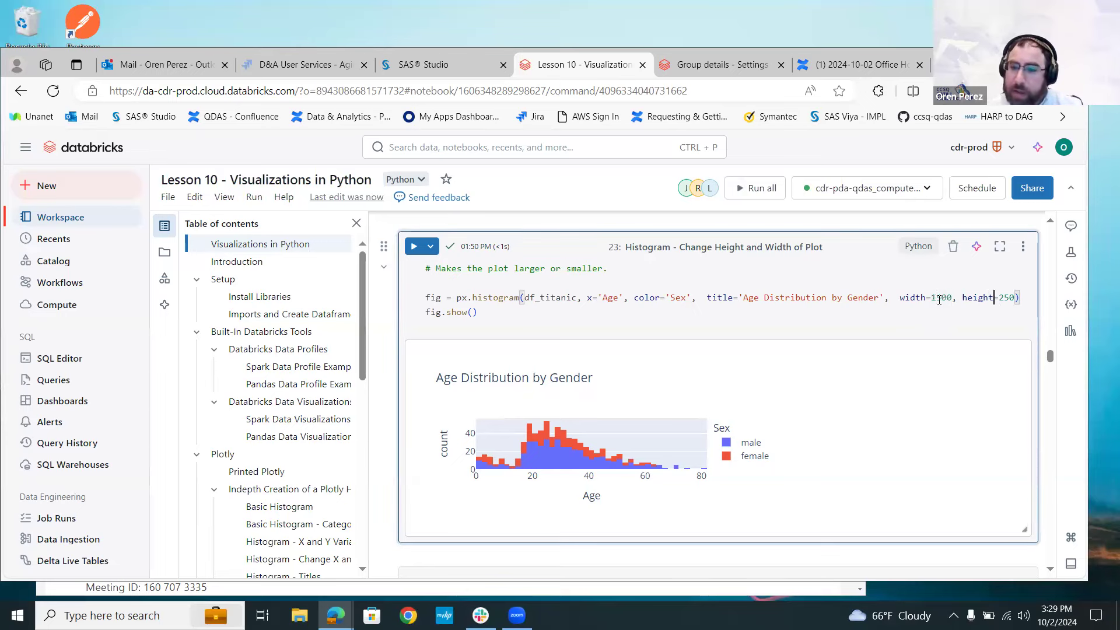
text(1)
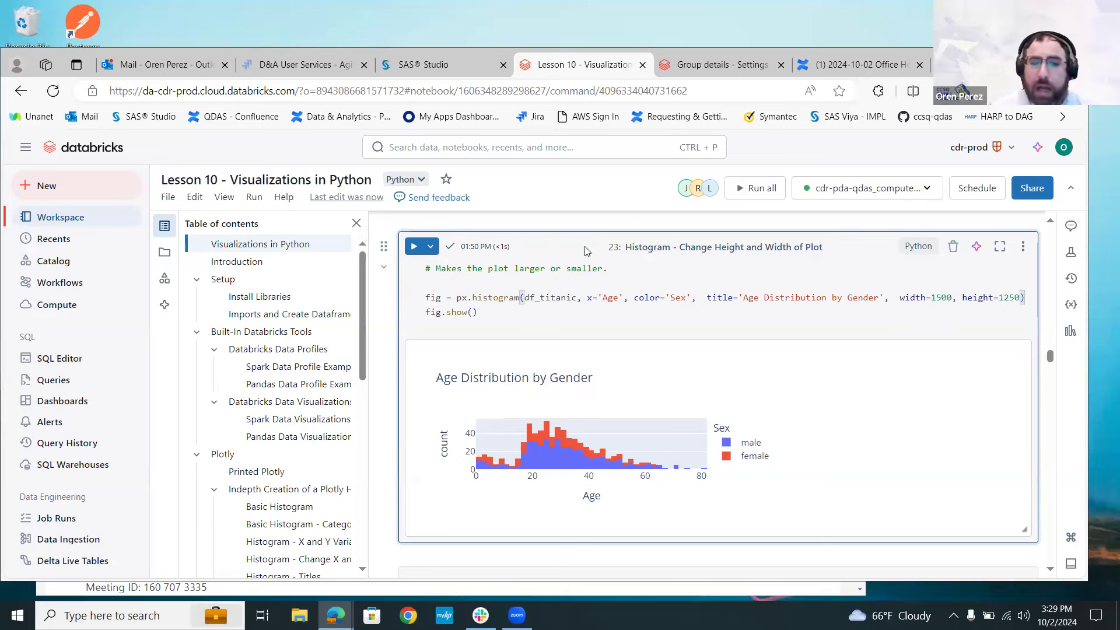
click(413, 246)
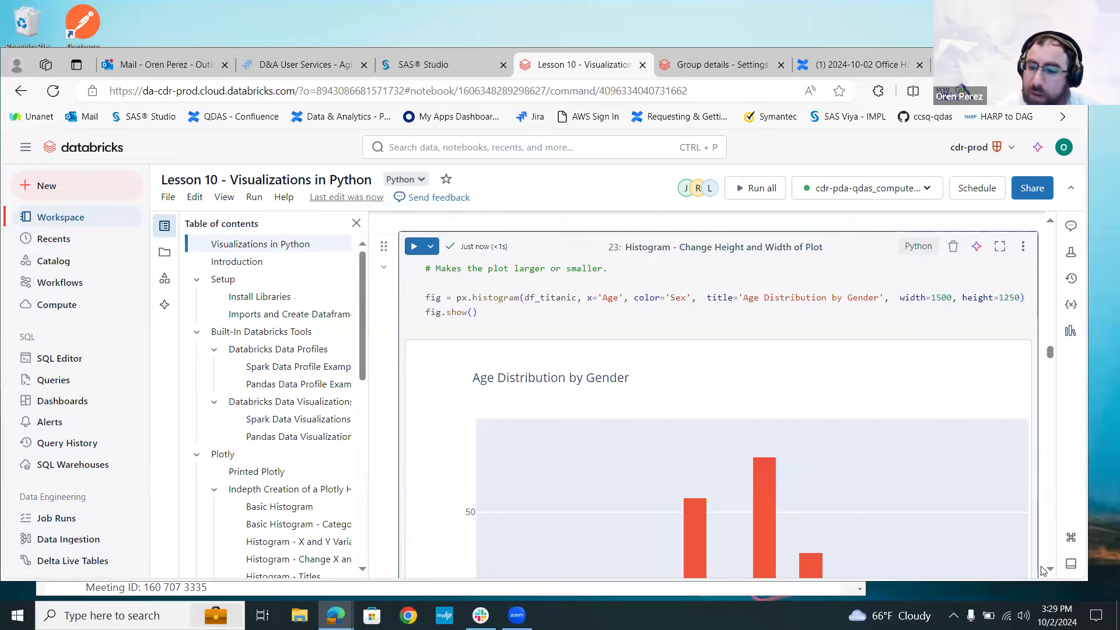
scroll(1048, 571, down, 6)
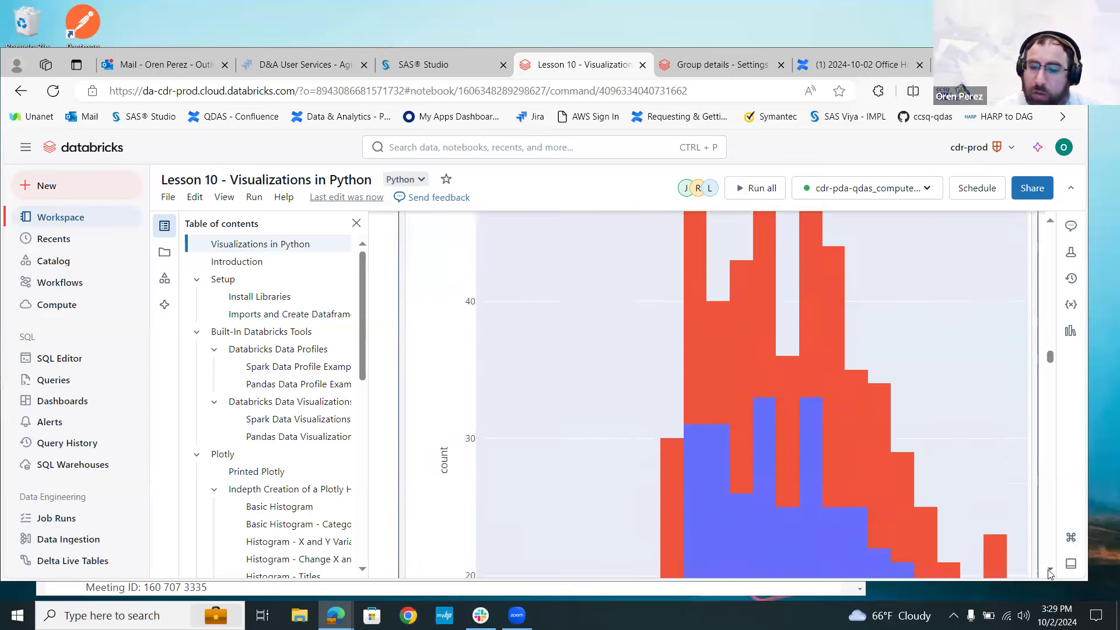
scroll(1048, 571, down, 6)
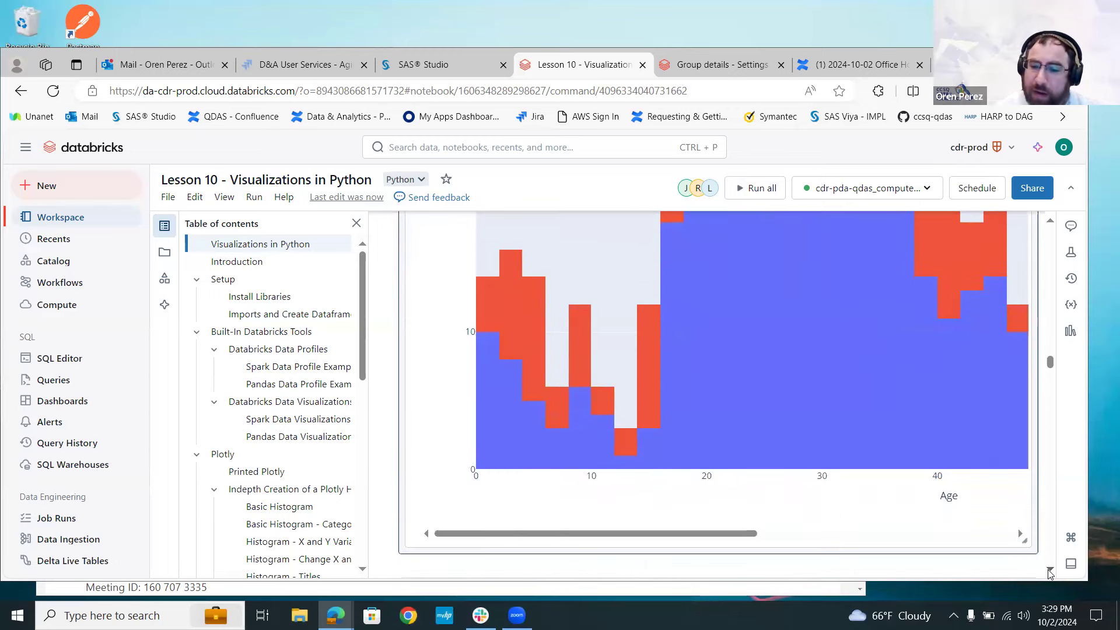
click(974, 534)
drag(974, 534, 721, 524)
Restore width to 500 and height to 250 in the Histogram - Change Height and Width of Plot cell and rerun it.
click(1051, 225)
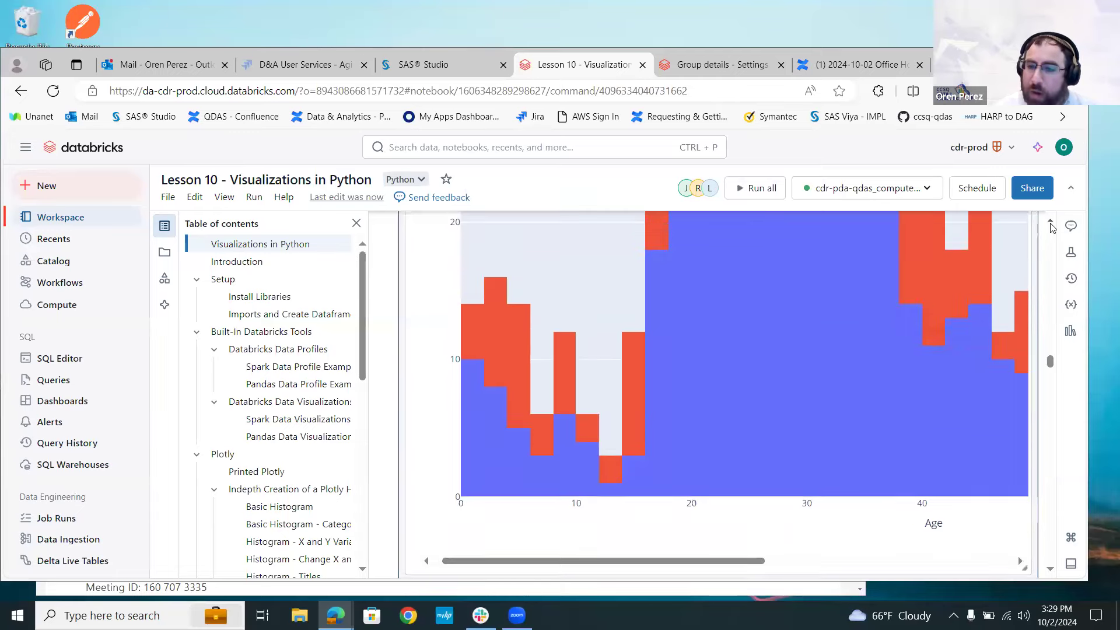
scroll(1051, 225, up, 10)
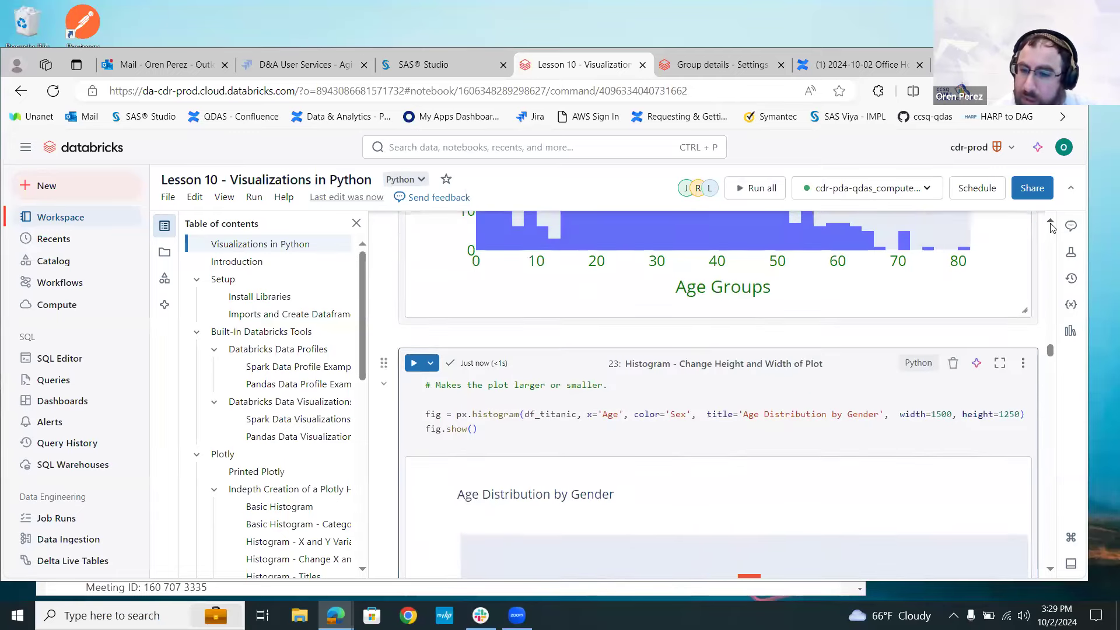
click(937, 417)
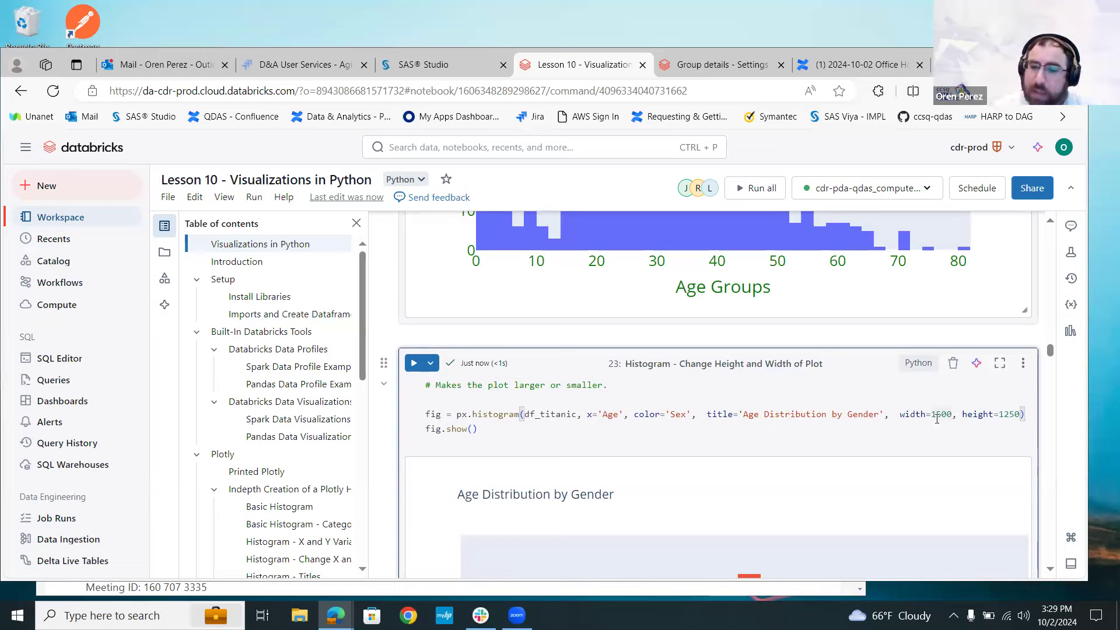
key(BackSpace)
key(Right)
key(Right)
key(Right)
key(Right)
key(Right)
key(Right)
key(Right)
key(Right)
key(Right)
key(Right)
key(BackSpace)
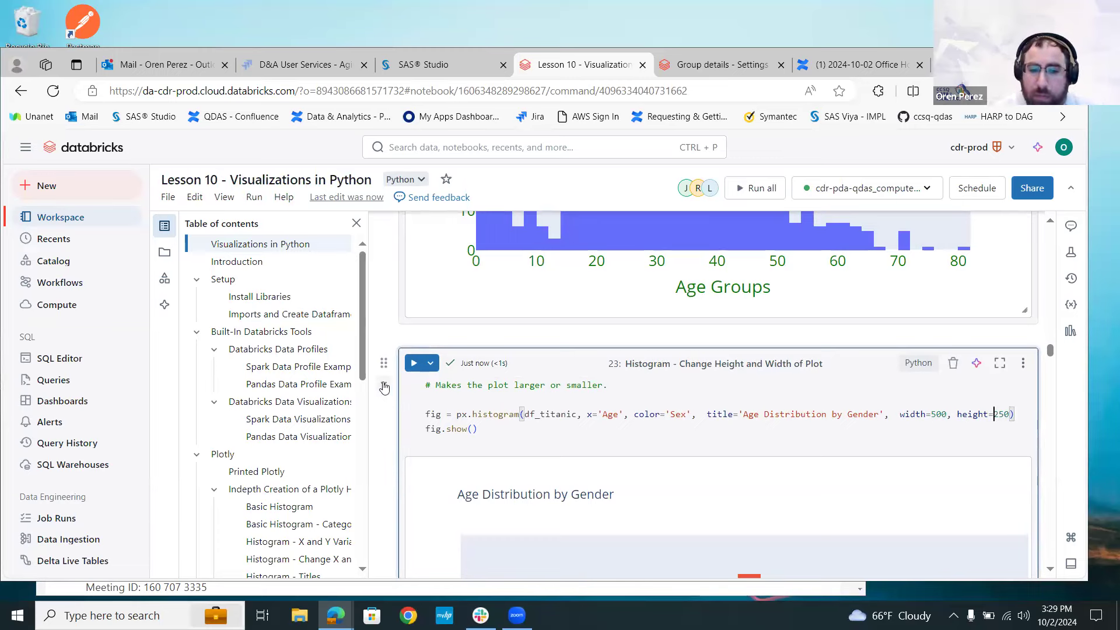
click(415, 365)
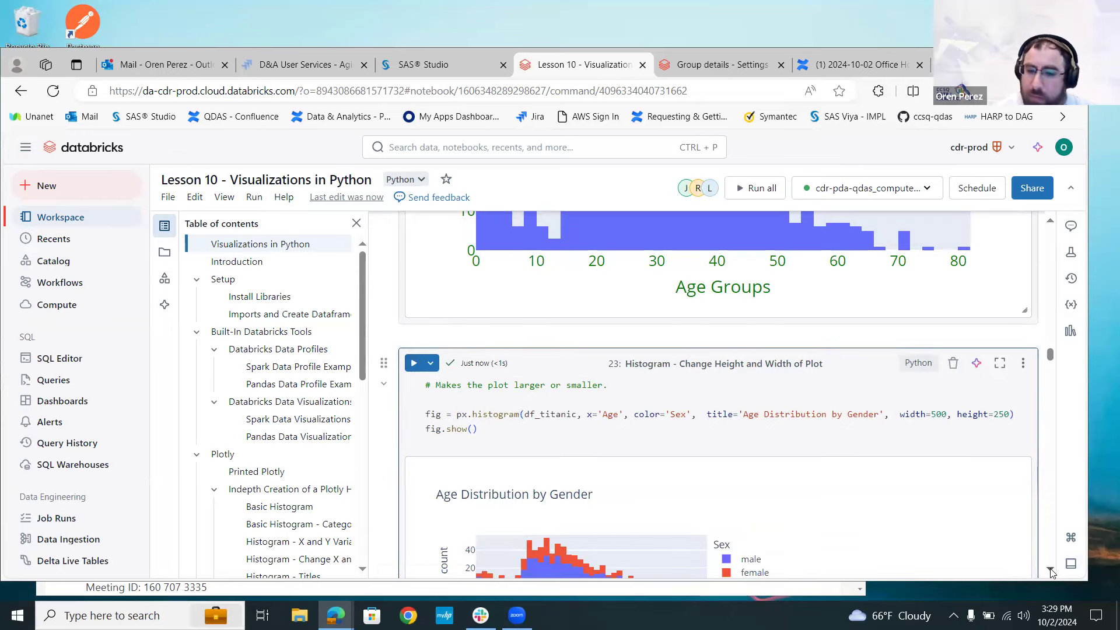
Compare the fig definition in the Height and Width cell with the Histogram - Change Template Color cell's plotly_dark template and chart.
scroll(1053, 569, down, 6)
scroll(1052, 572, down, 3)
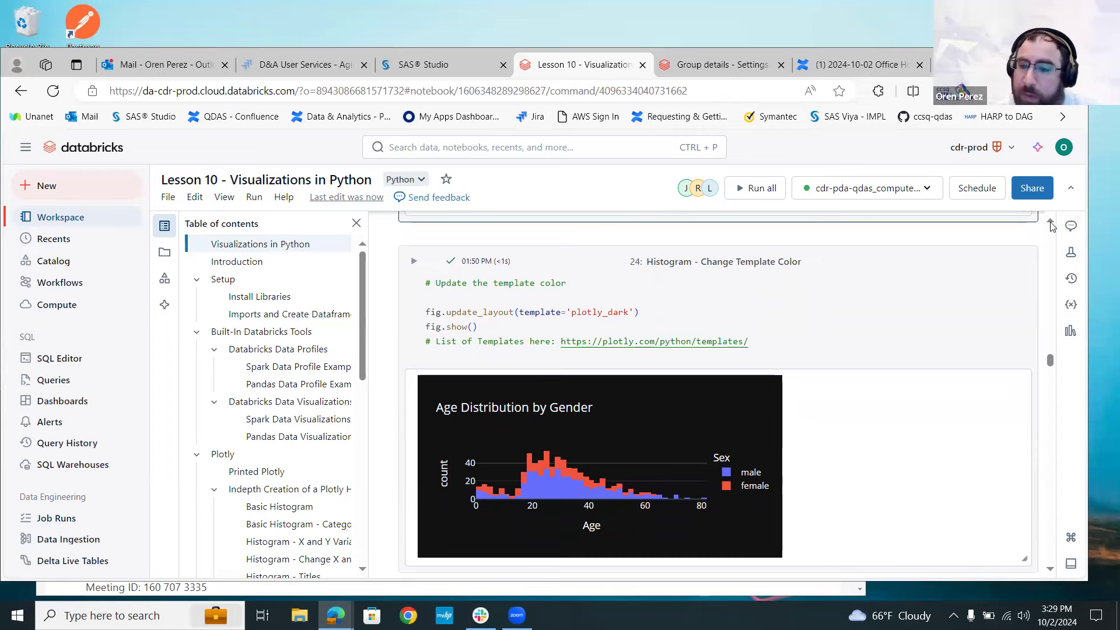
scroll(1052, 224, up, 3)
scroll(1052, 225, up, 3)
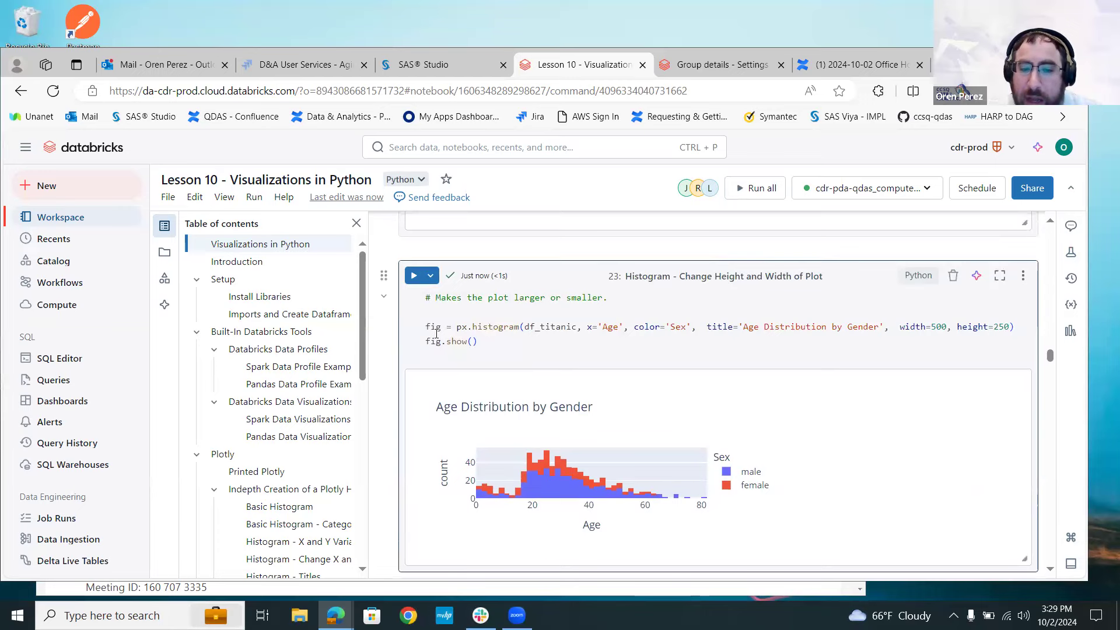
click(431, 330)
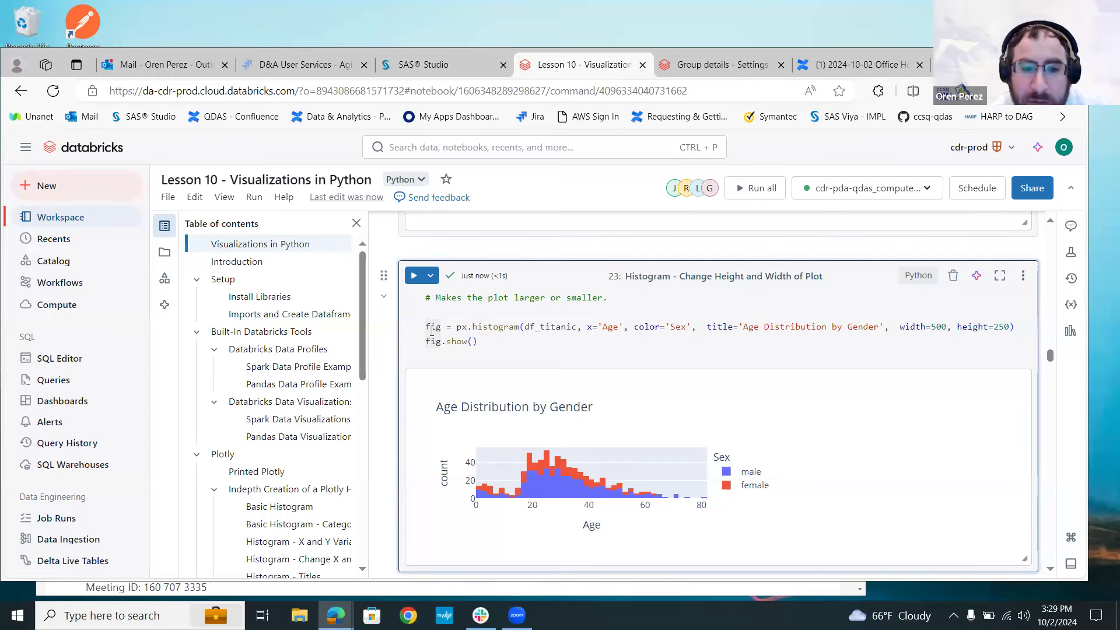
drag(488, 347, 432, 330)
click(431, 330)
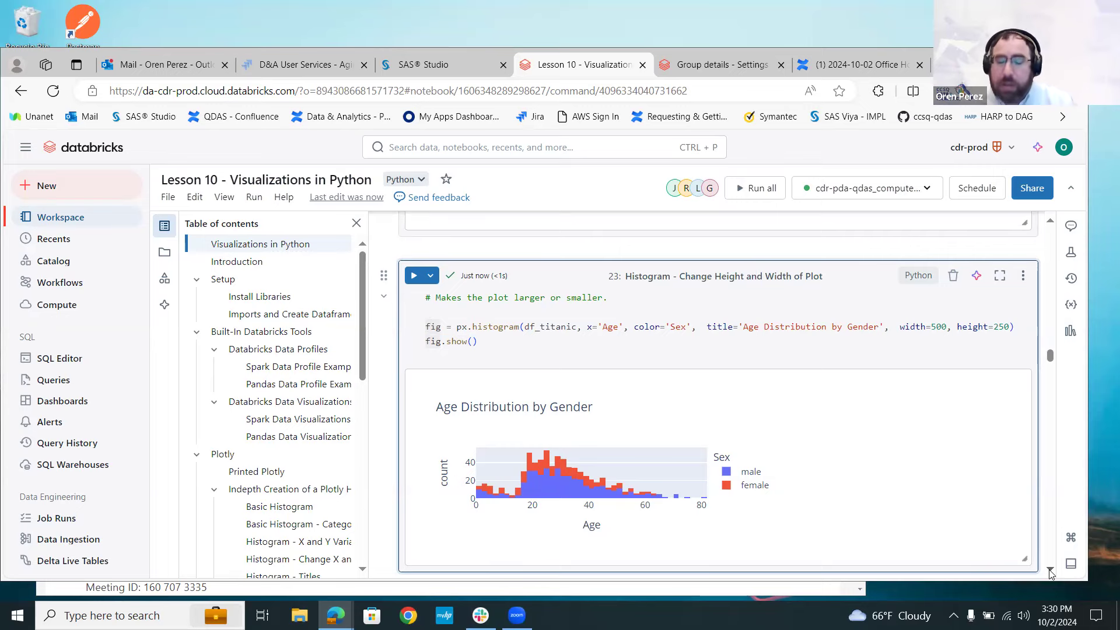
scroll(1050, 574, down, 5)
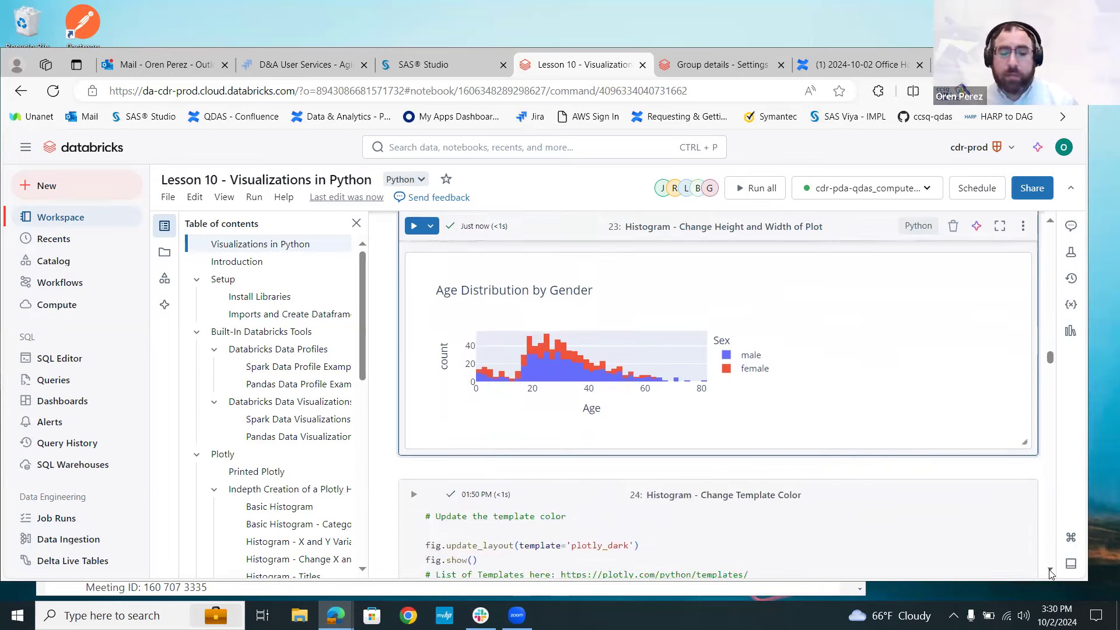
scroll(1050, 574, down, 2)
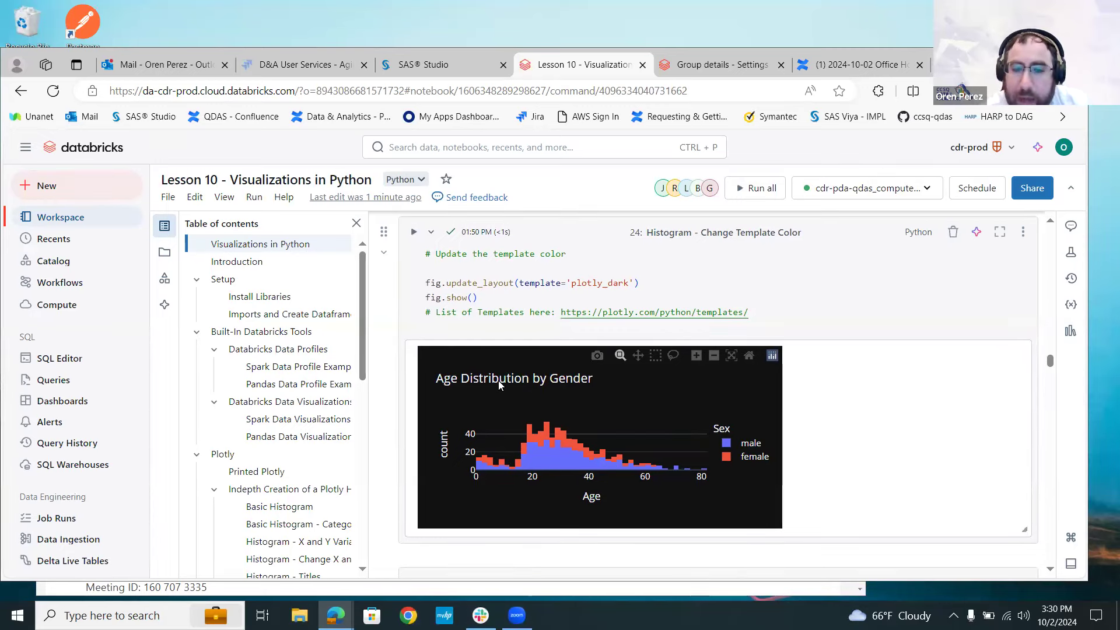
Read the Histogram - Legends cell's code for the axis titles, legend title, update_xaxes and showlegend settings.
click(1050, 569)
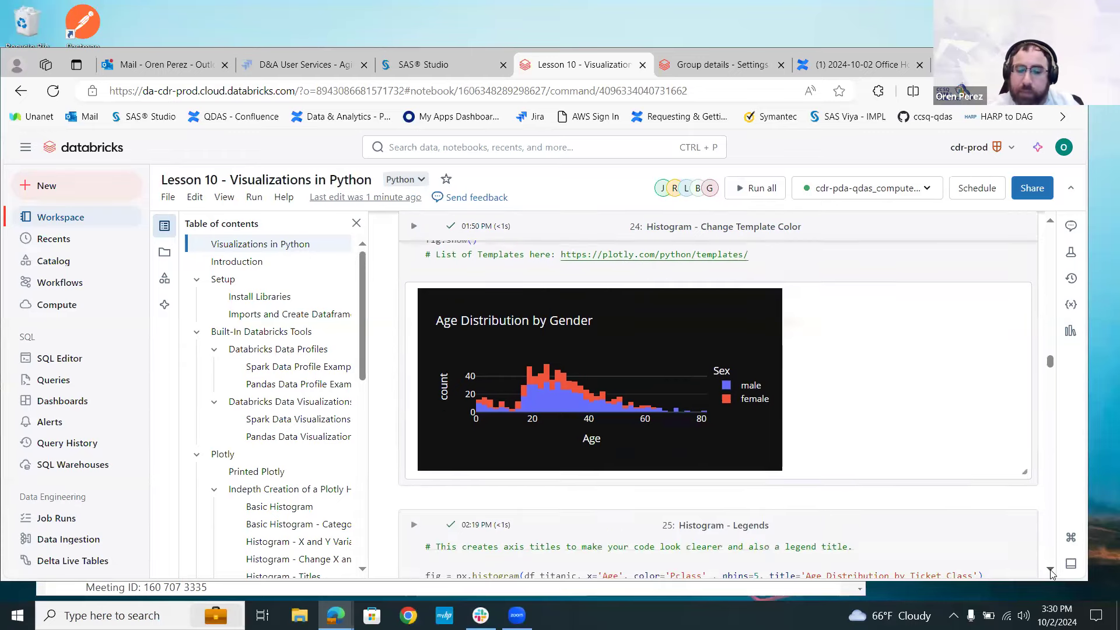
click(1050, 571)
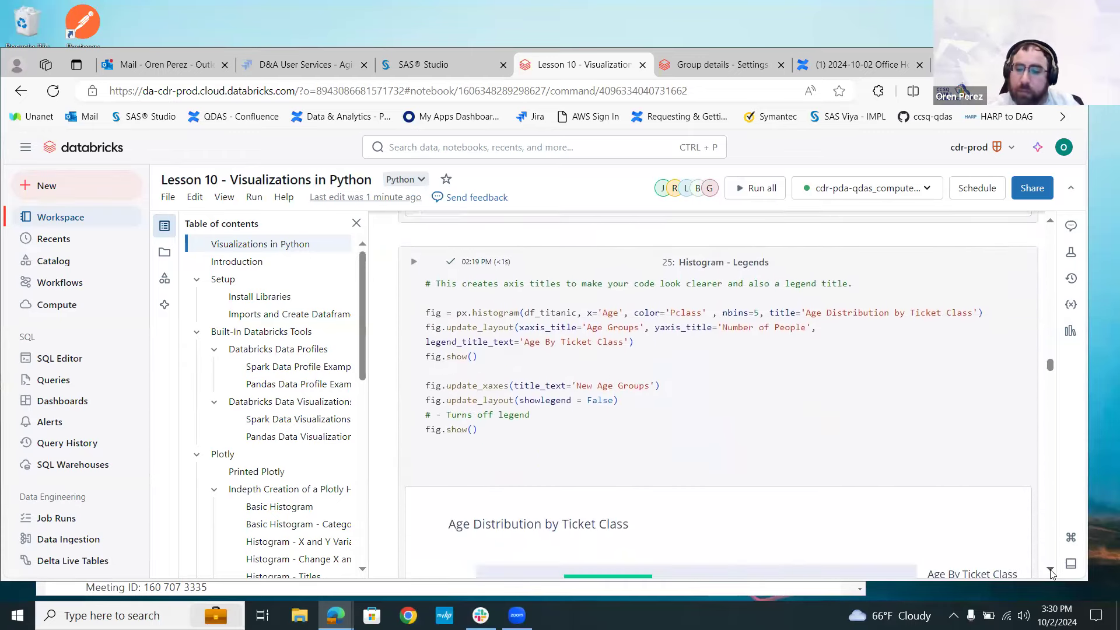
click(1050, 571)
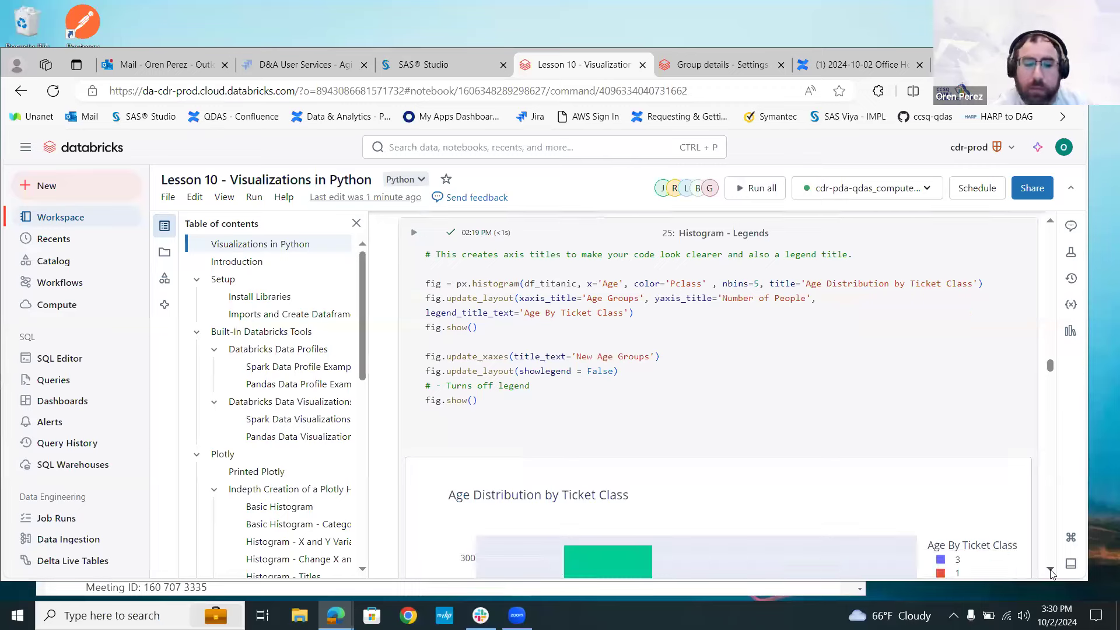
click(1050, 224)
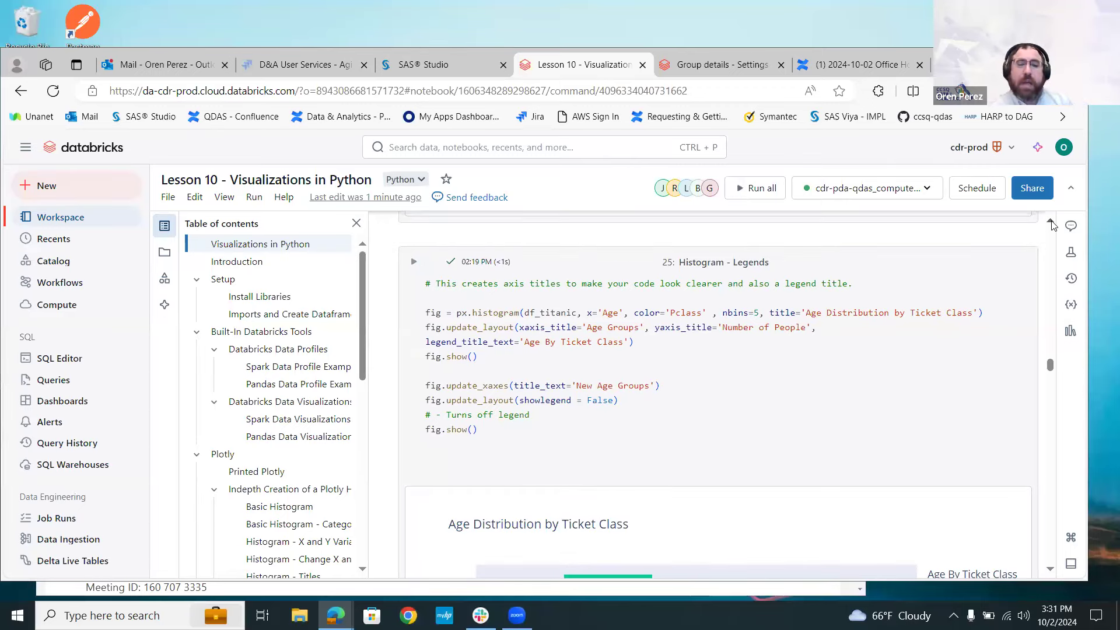
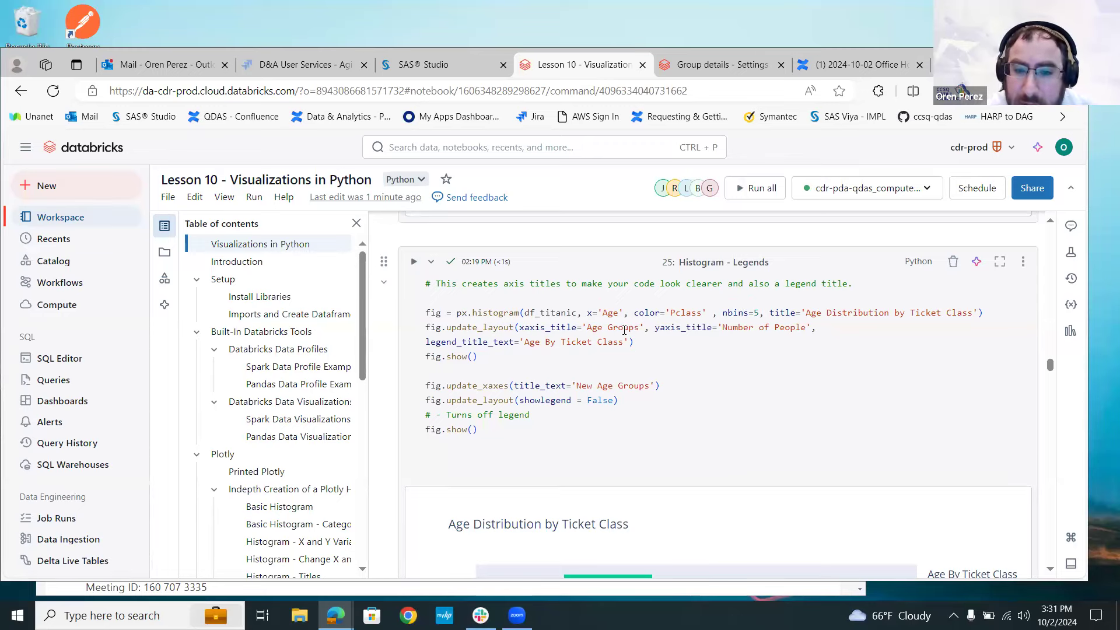
mouse_move(778, 325)
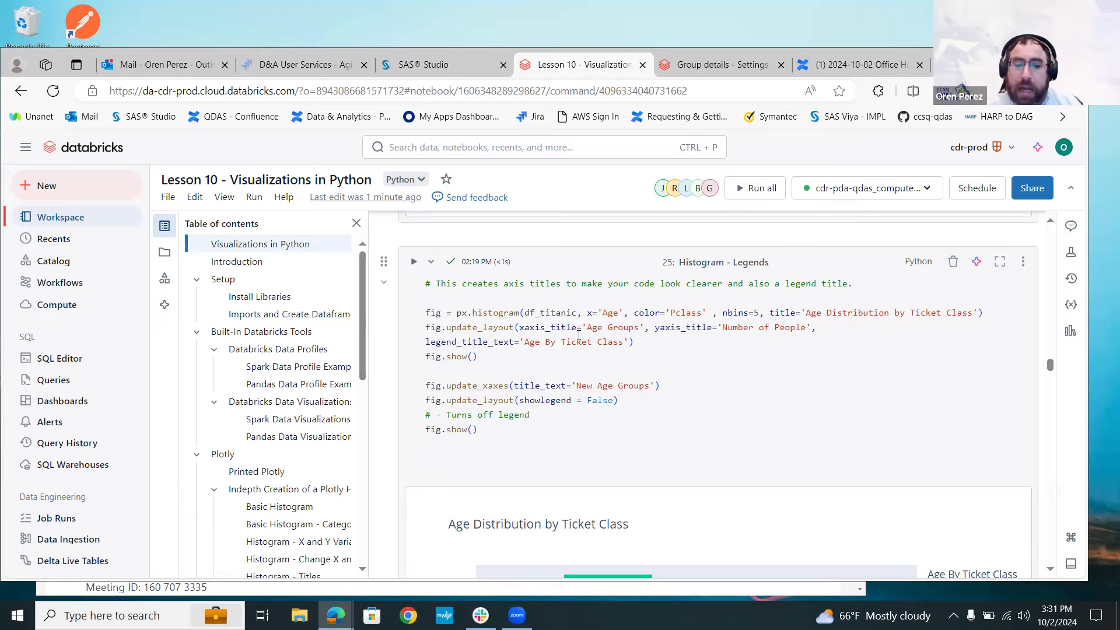
drag(487, 361, 406, 315)
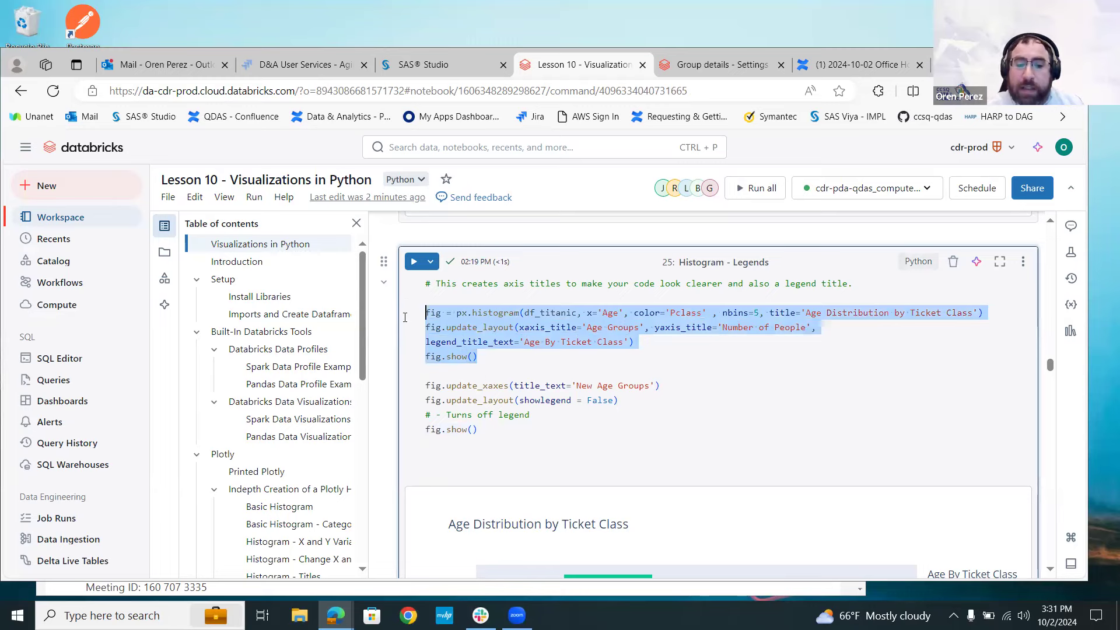
click(495, 432)
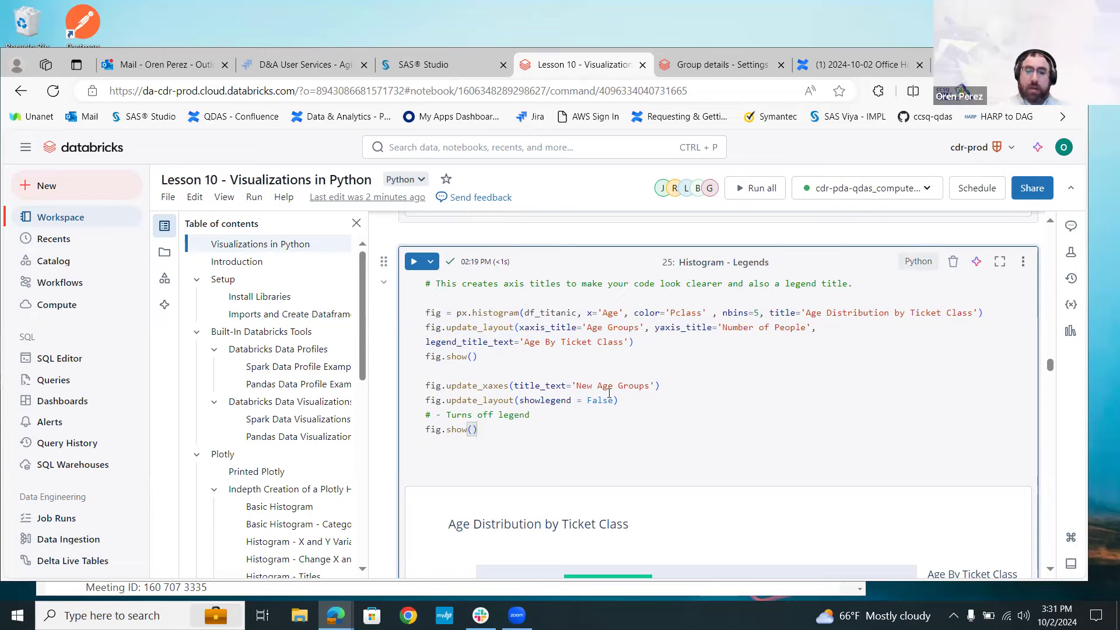
mouse_move(608, 393)
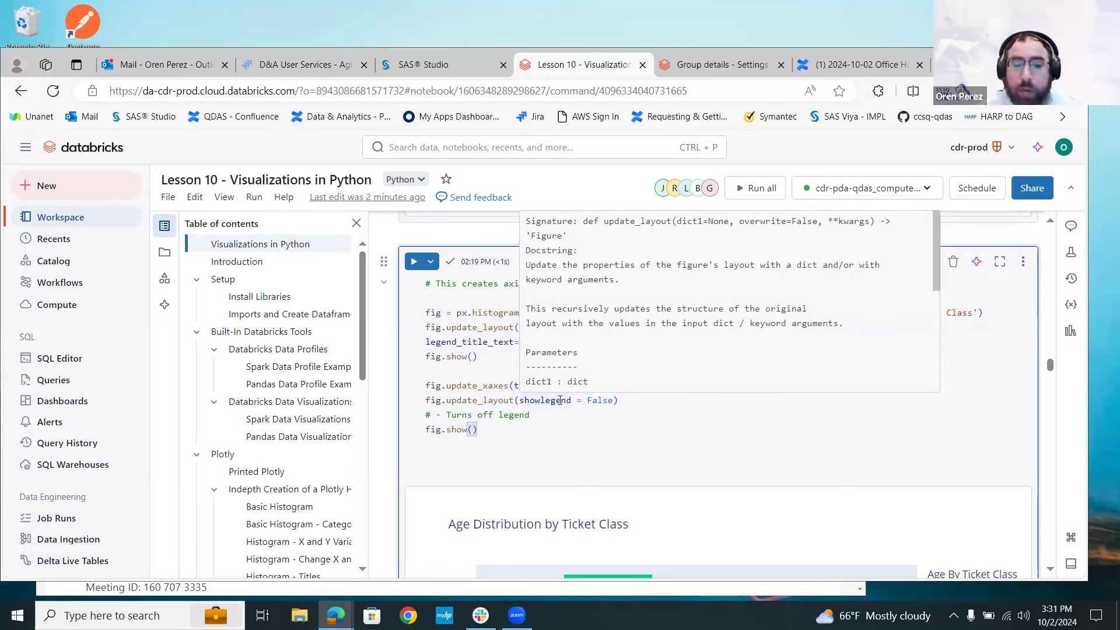
click(672, 421)
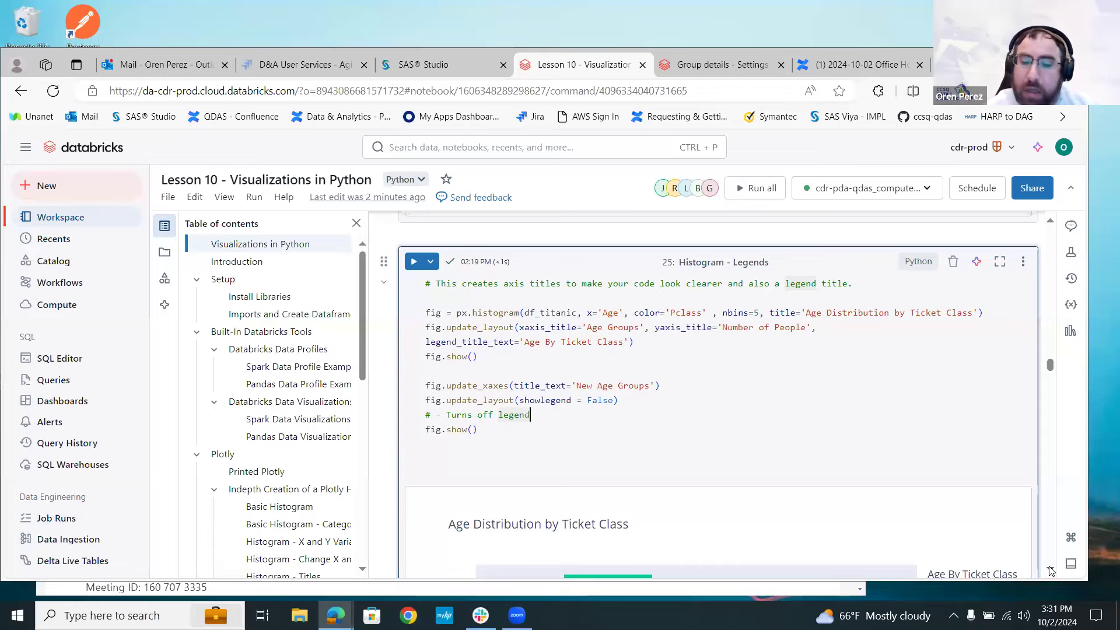
Compare the axis titles and legends of the two Age Distribution by Ticket Class charts with the Histogram - Legends code.
scroll(1051, 570, down, 5)
scroll(1050, 570, down, 1)
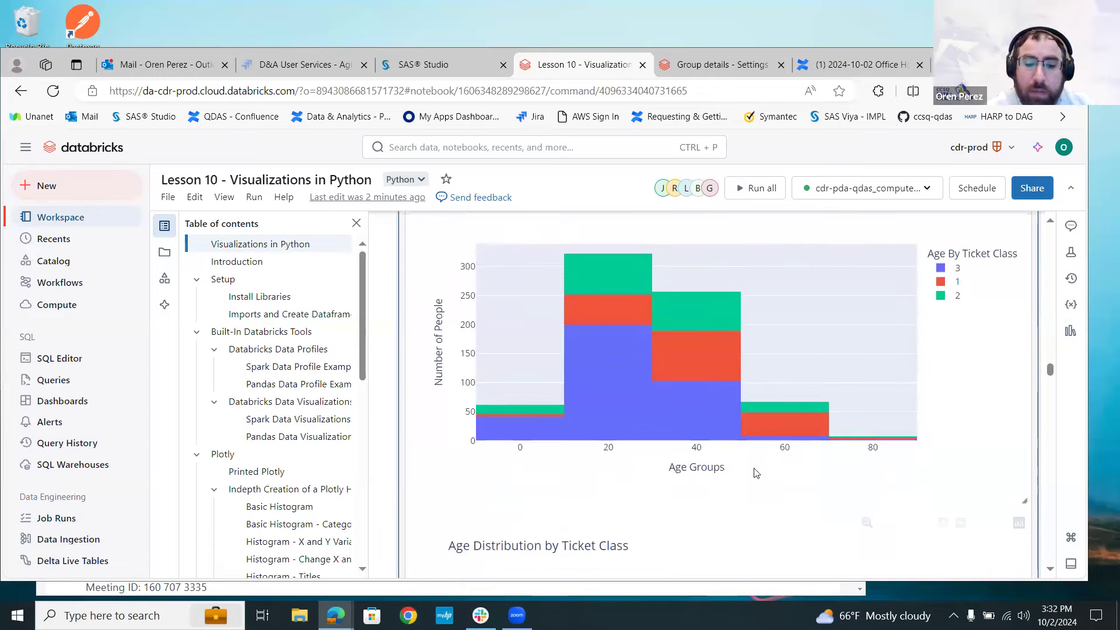
click(1050, 220)
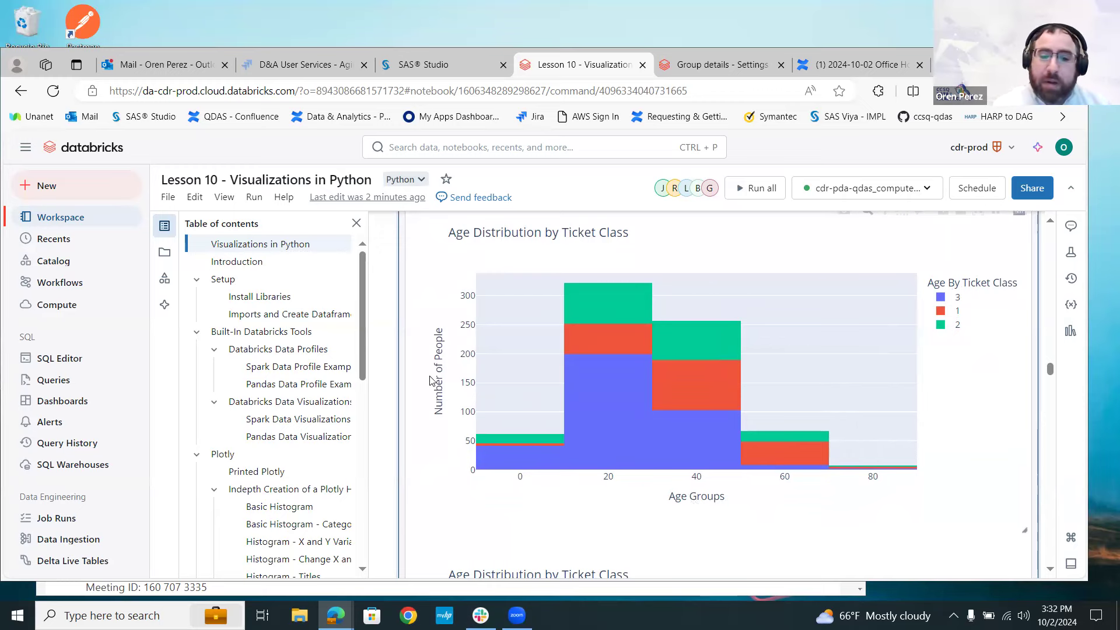
mouse_move(672, 285)
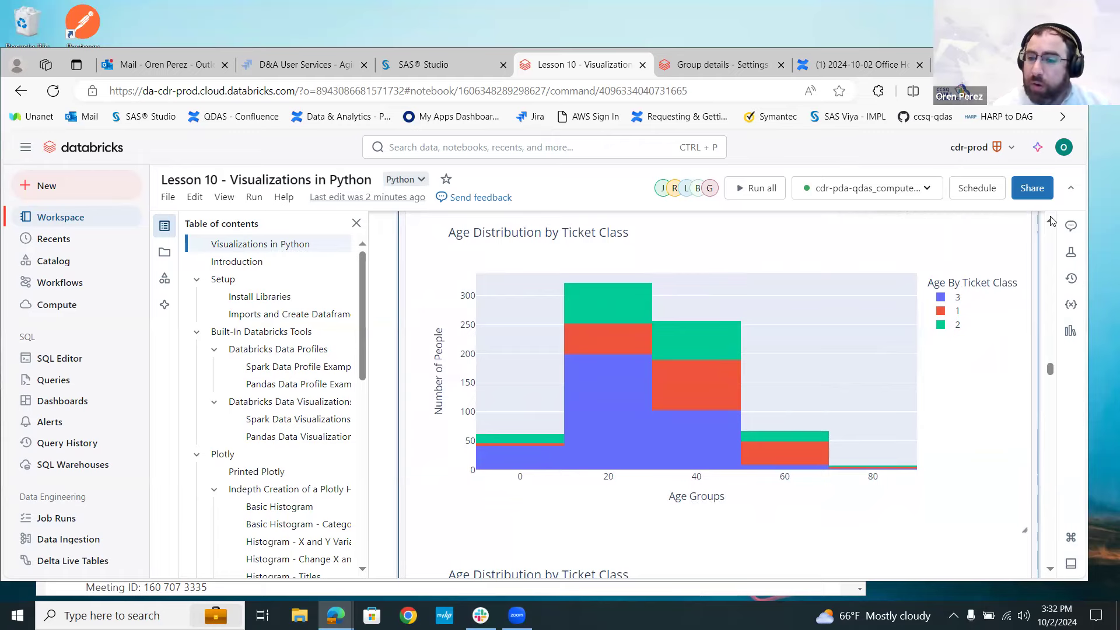
scroll(1050, 224, up, 1)
scroll(1048, 224, up, 3)
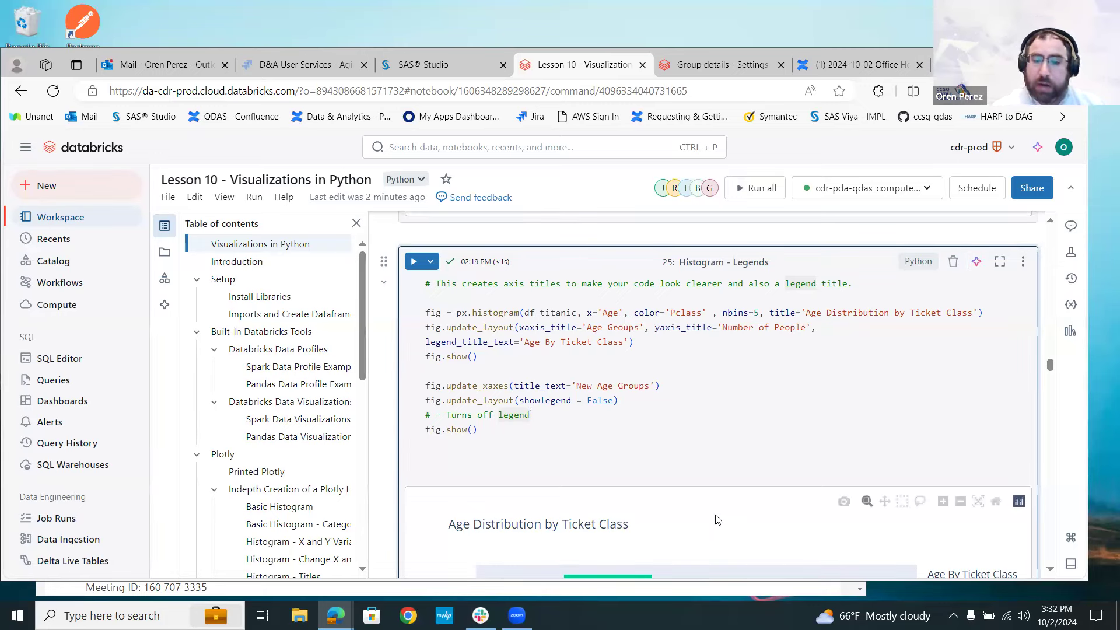
click(1050, 570)
scroll(1050, 571, down, 12)
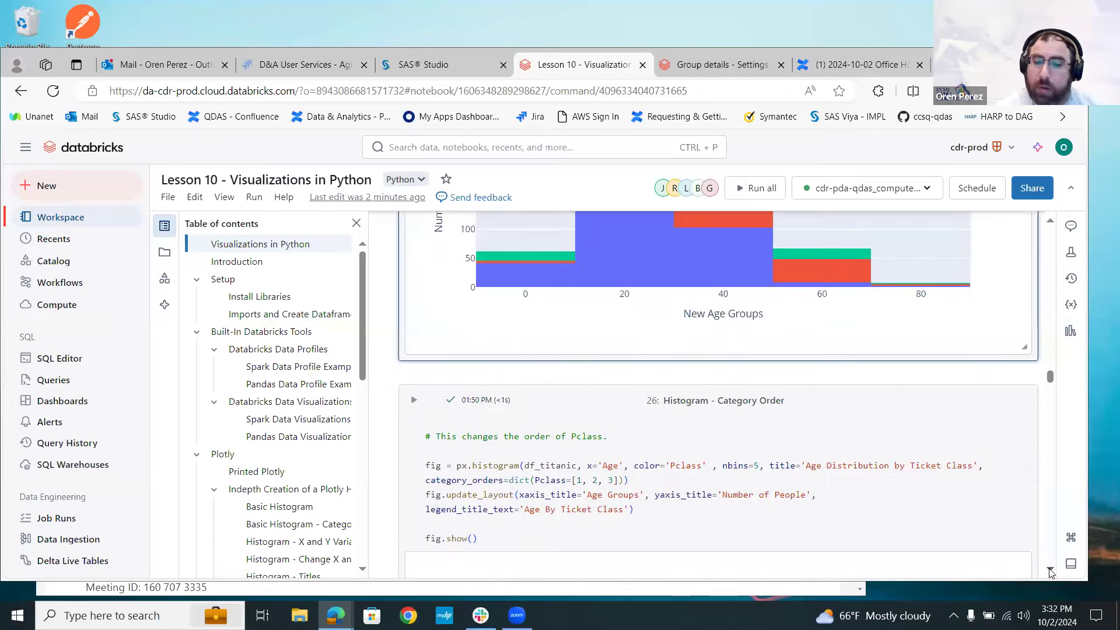
click(1052, 223)
scroll(1053, 229, up, 2)
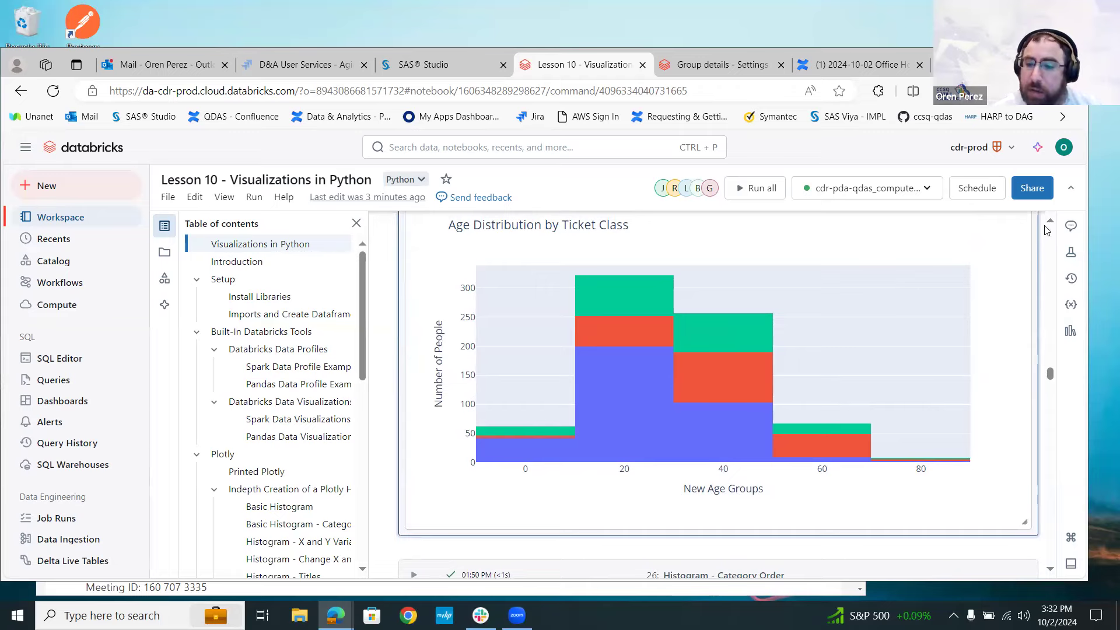
scroll(1048, 222, up, 10)
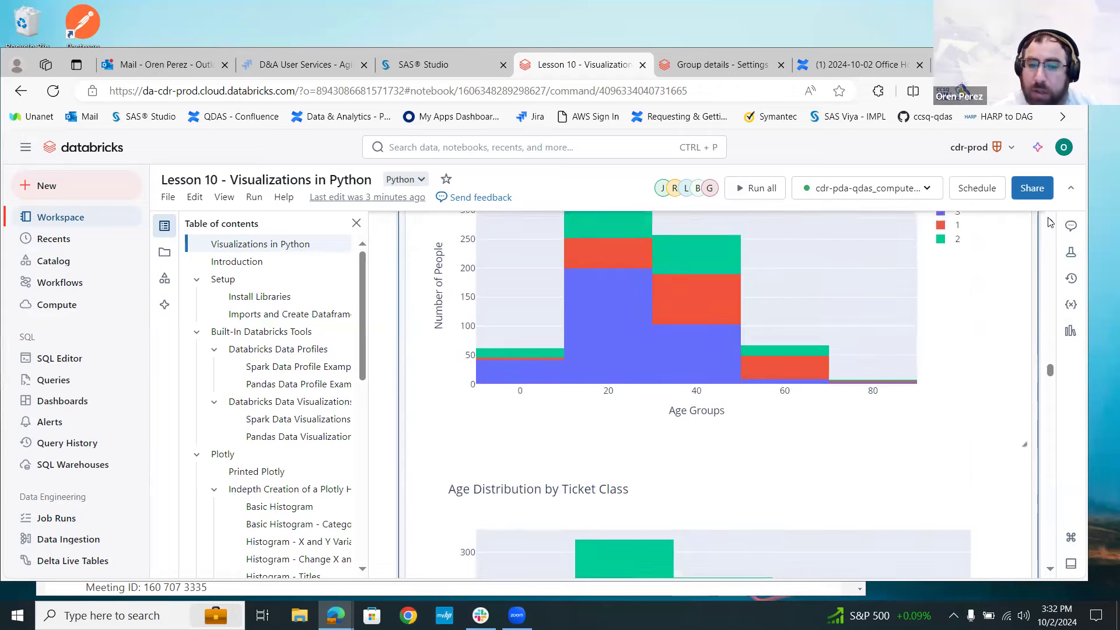
Highlight the xaxis_title='Age Groups' argument in the Histogram - Legends cell and review its update_xaxes and showlegend = False lines.
click(597, 372)
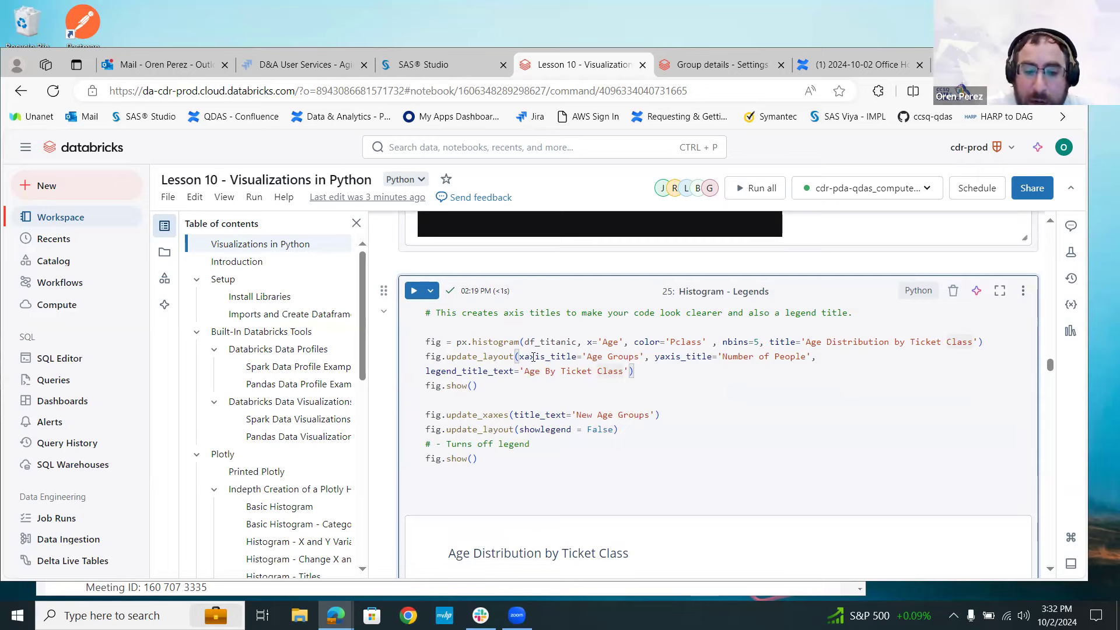
mouse_move(546, 359)
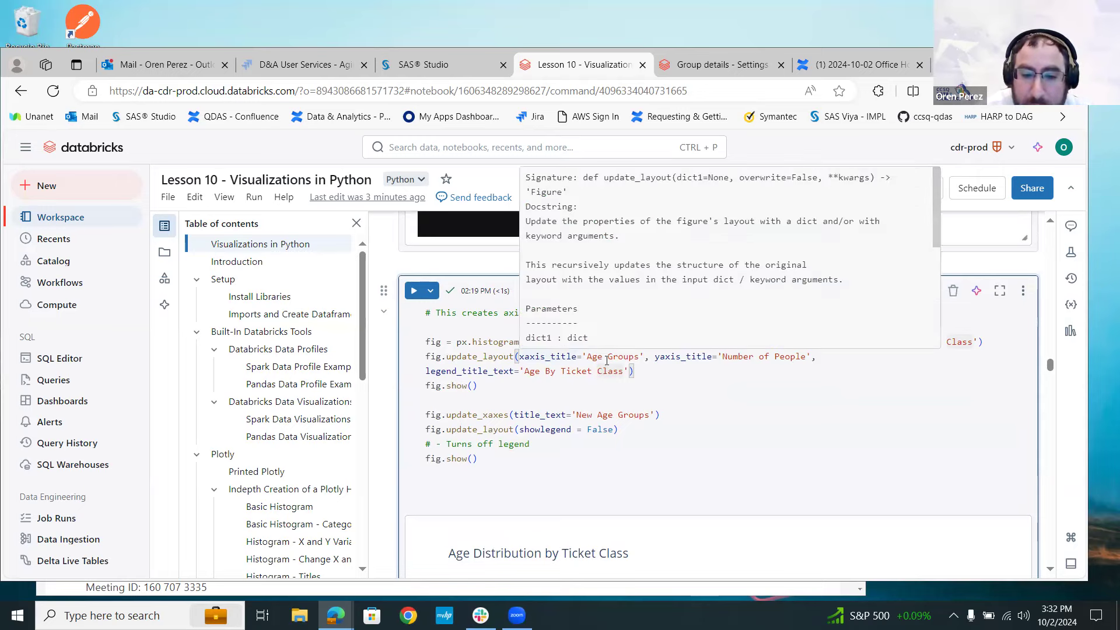
drag(644, 357, 521, 354)
click(520, 356)
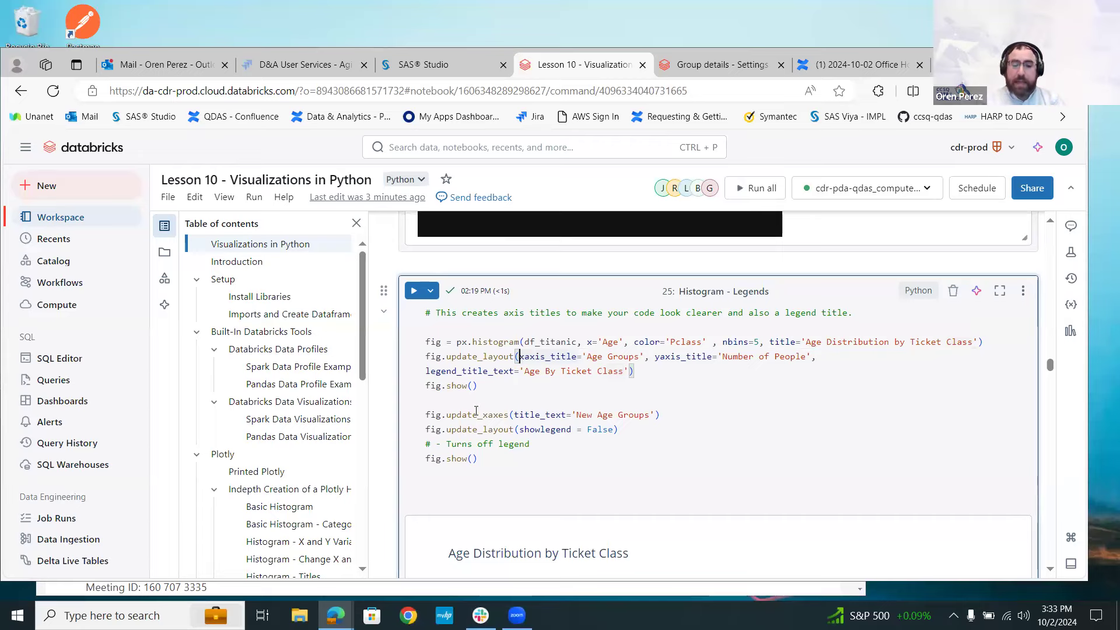
mouse_move(476, 412)
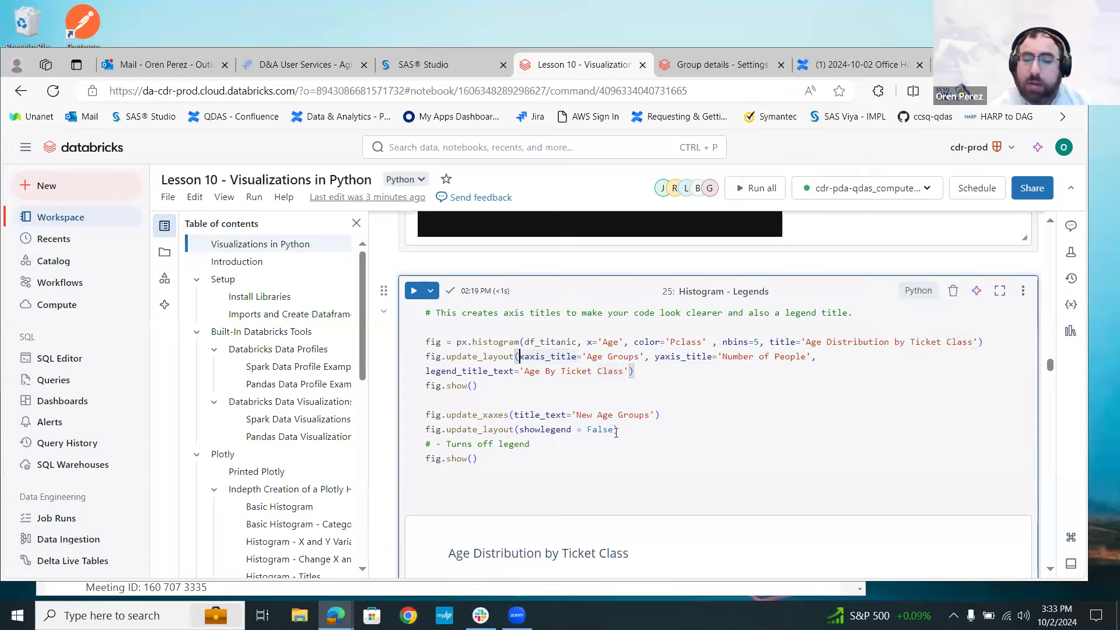
mouse_move(616, 433)
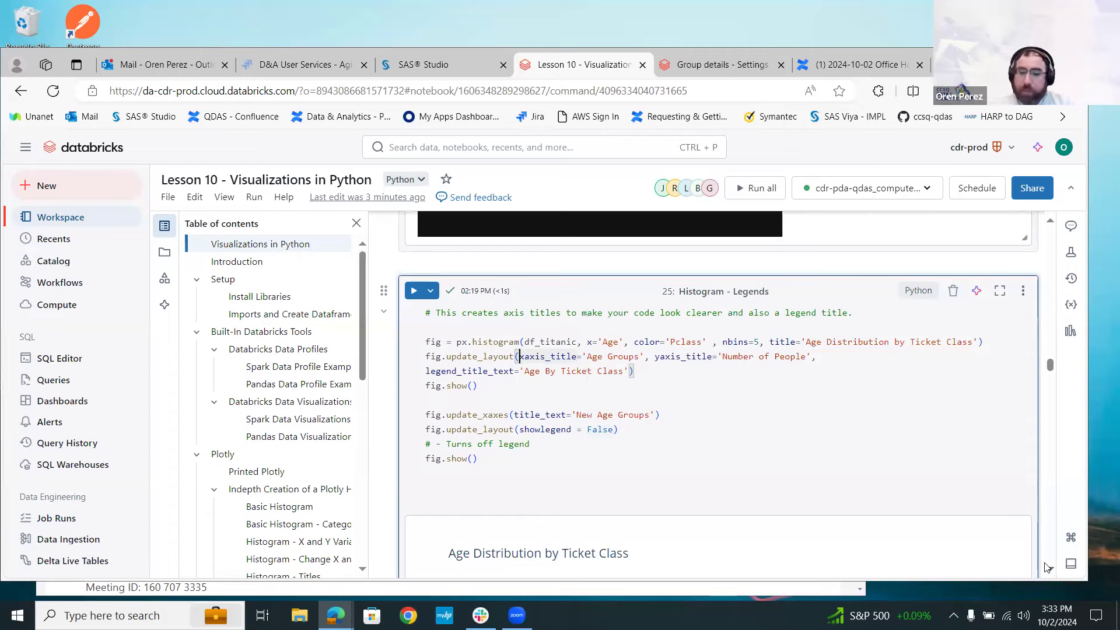
Compare the Histogram - Category Order cell's category_orders=dict(Pclass=[1, 2, 3]) setting with the class order in the Histogram - Legends chart.
scroll(1047, 565, down, 4)
scroll(1048, 566, down, 10)
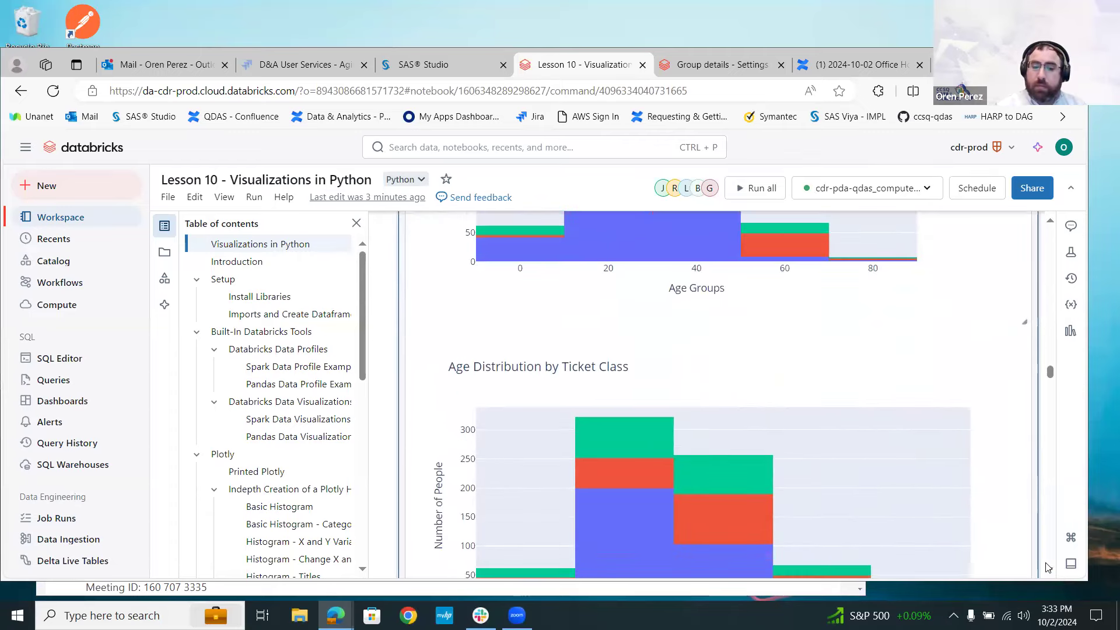
scroll(1047, 567, down, 3)
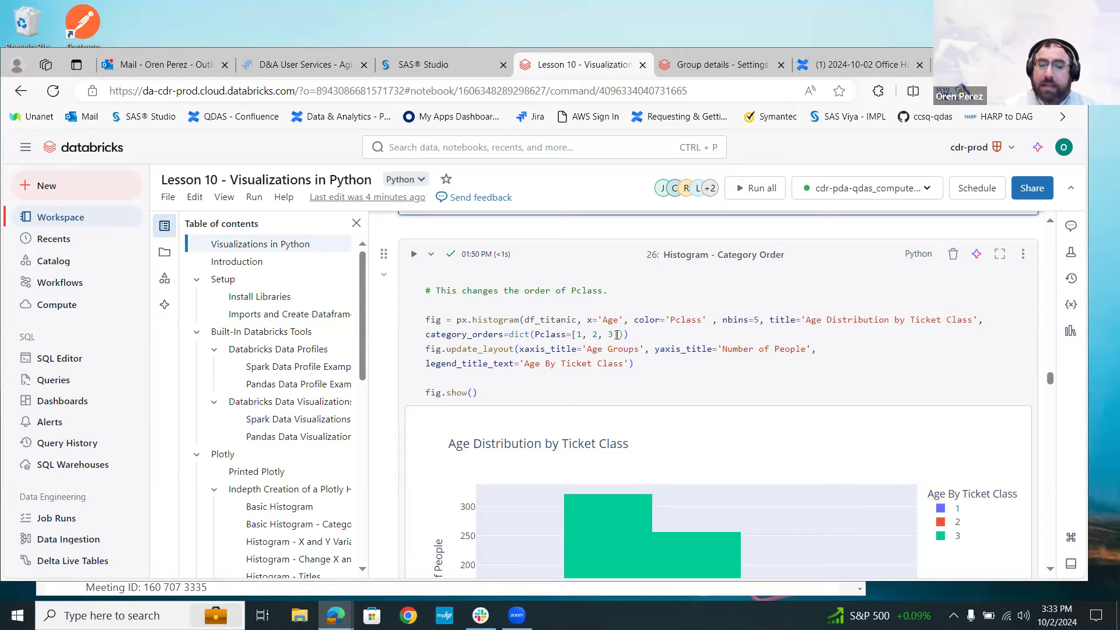
mouse_move(617, 335)
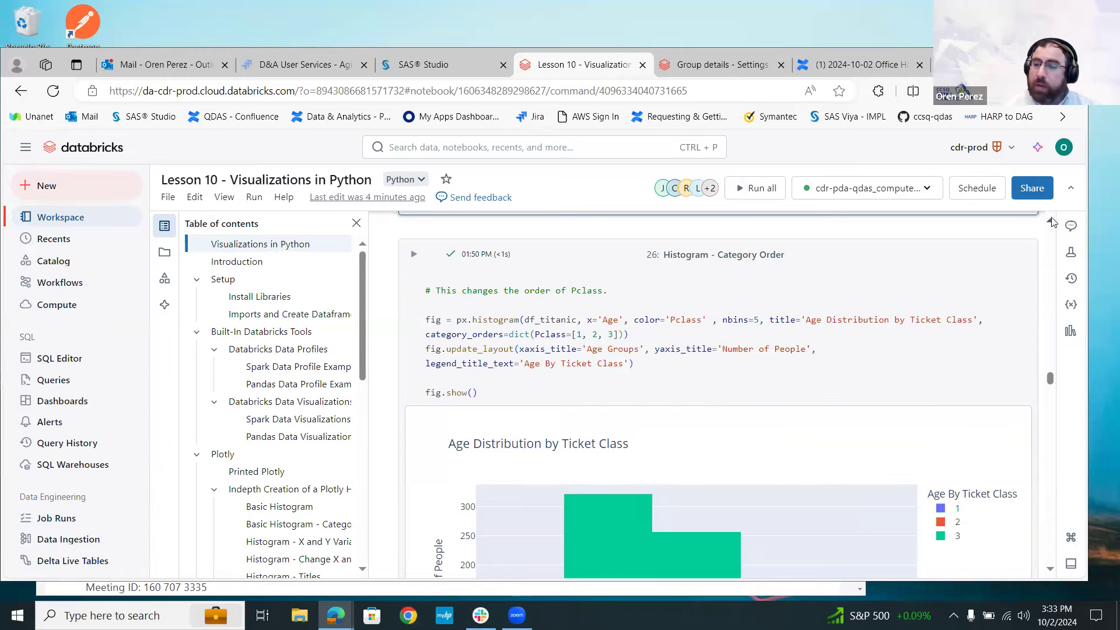
scroll(1052, 224, up, 5)
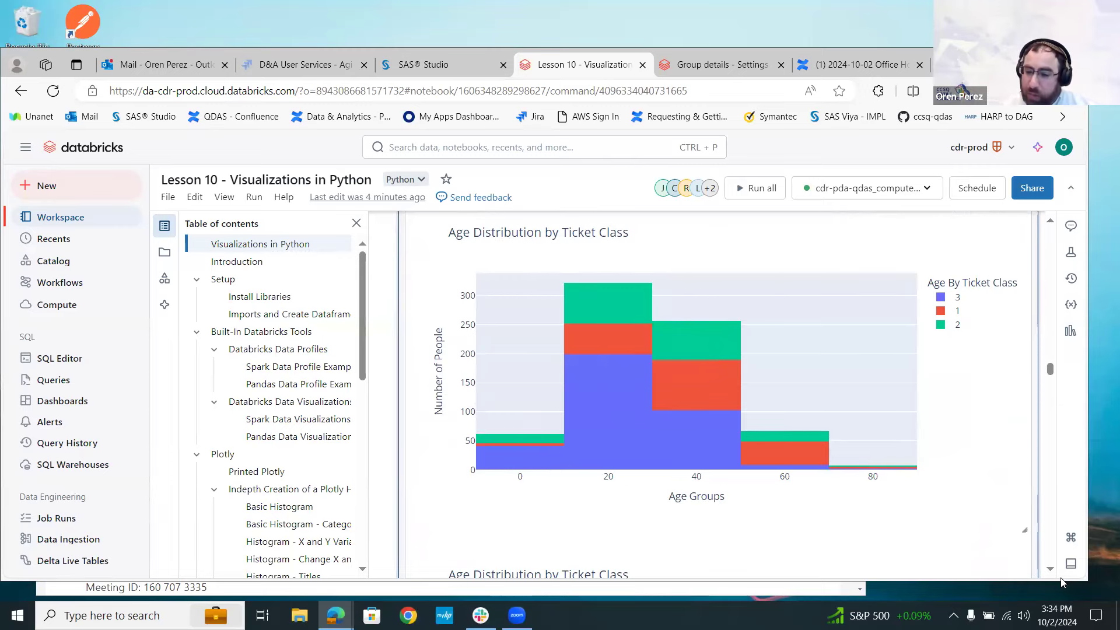
scroll(1053, 570, down, 8)
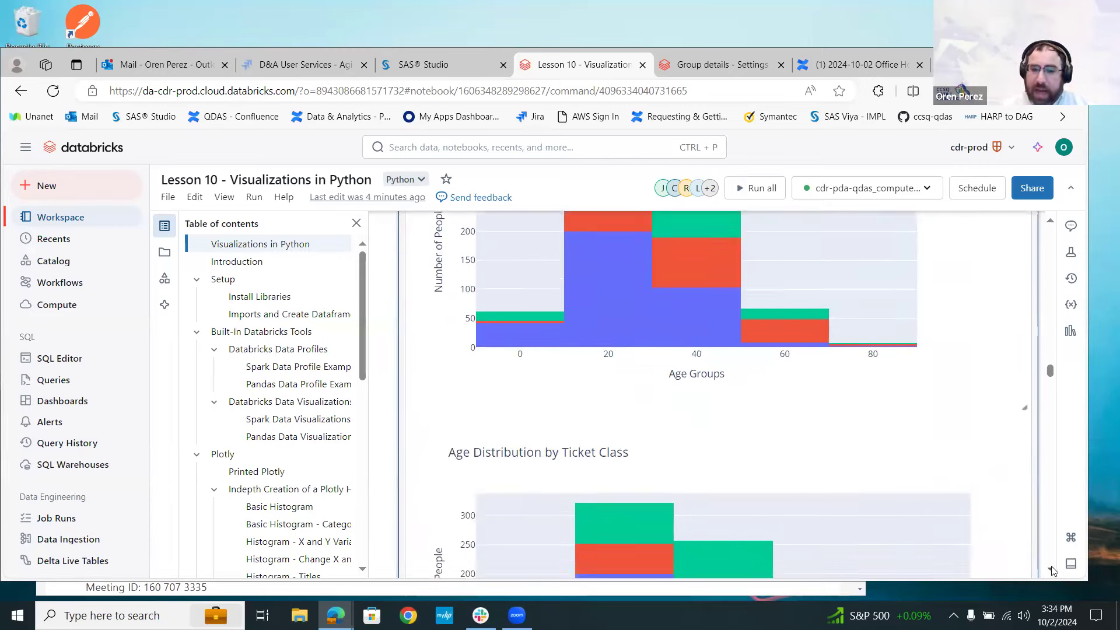
scroll(1053, 570, down, 3)
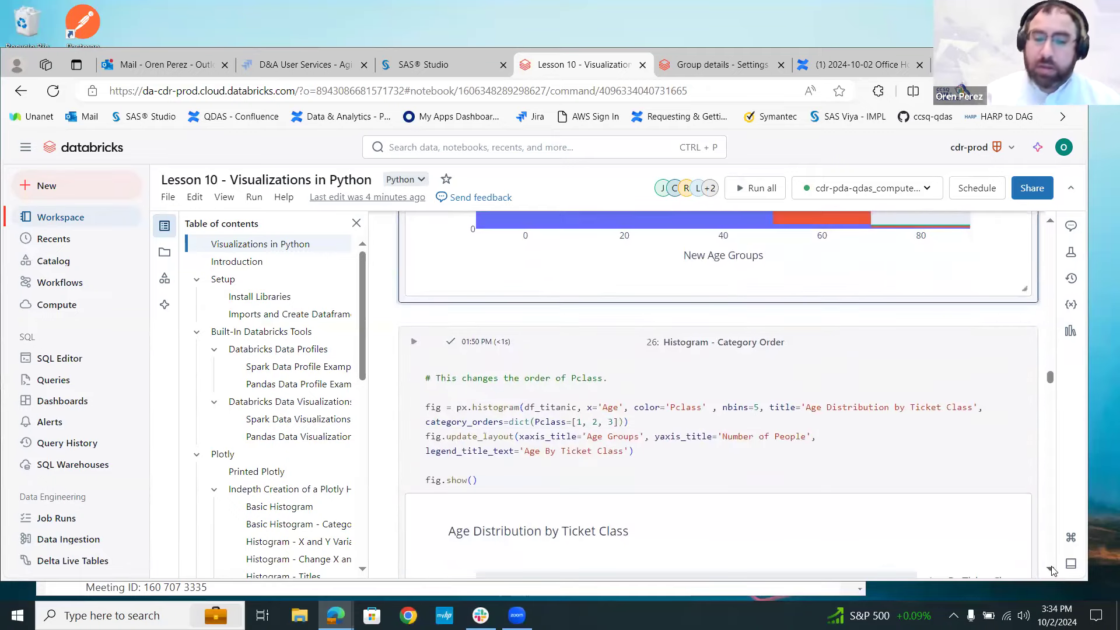
scroll(1053, 570, down, 1)
scroll(1053, 570, down, 1)
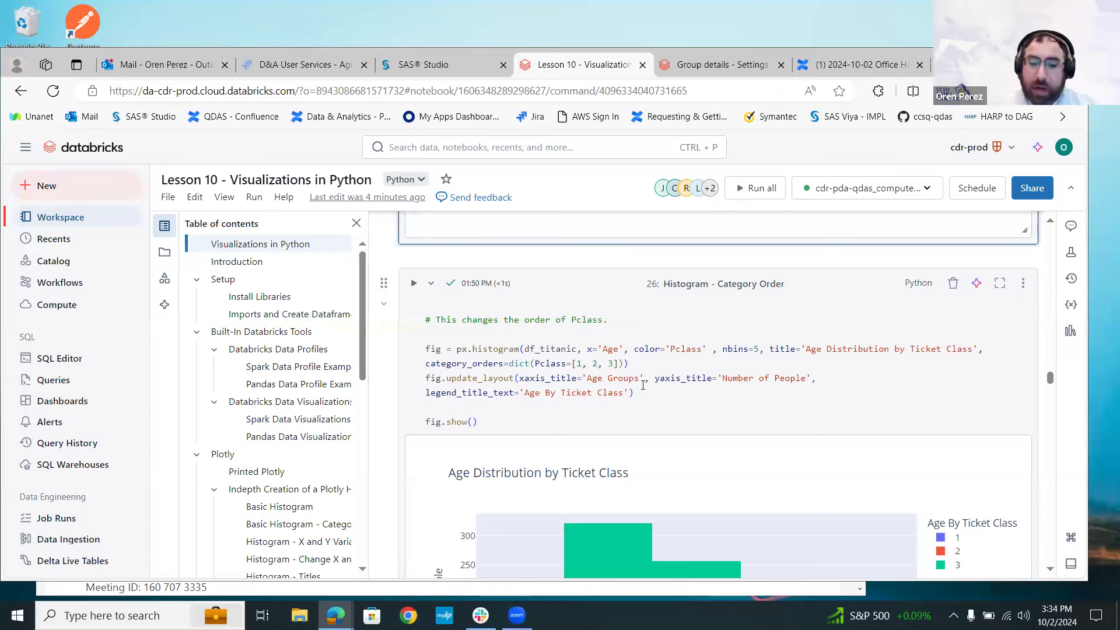
mouse_move(792, 384)
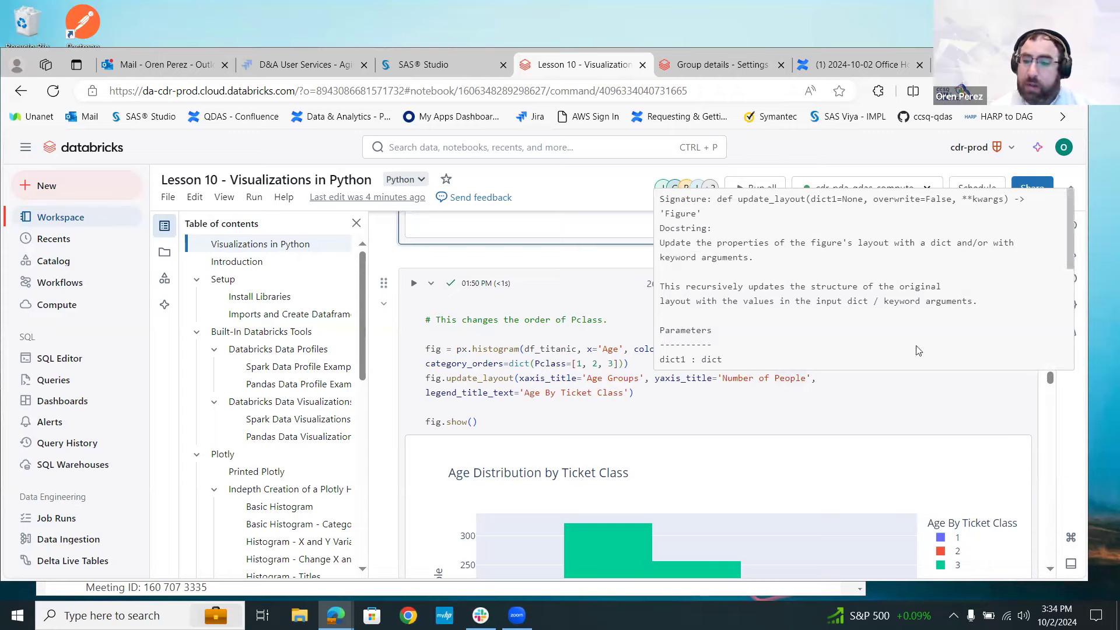
Check the Histogram - Legends code against the Category Order cell and inspect the stacked class bars in the Category Order chart.
scroll(1052, 227, up, 10)
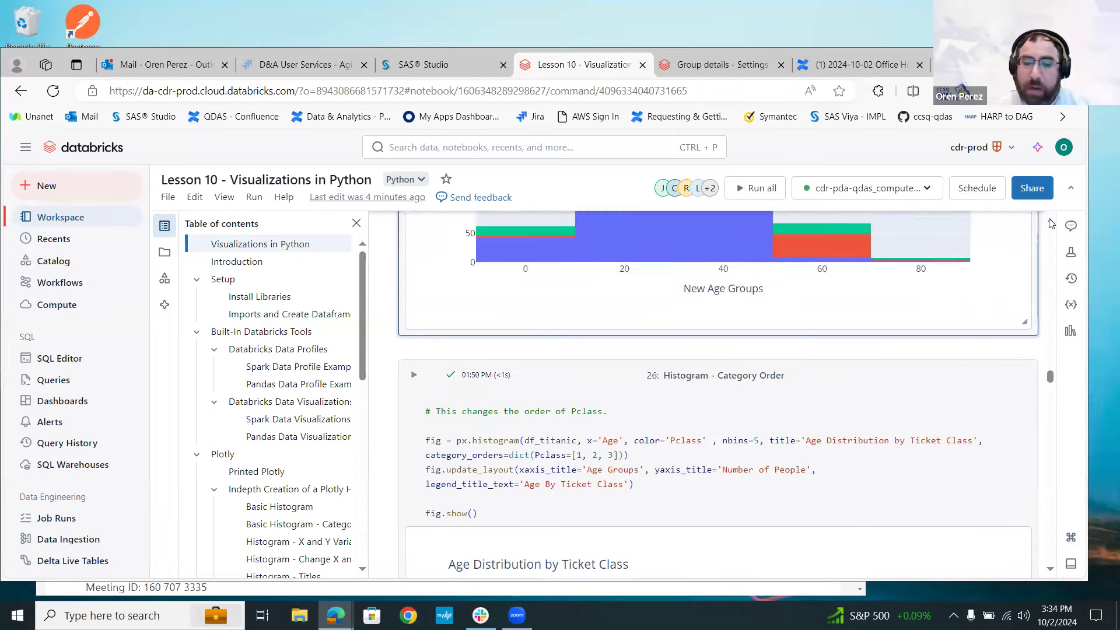
scroll(1052, 224, up, 5)
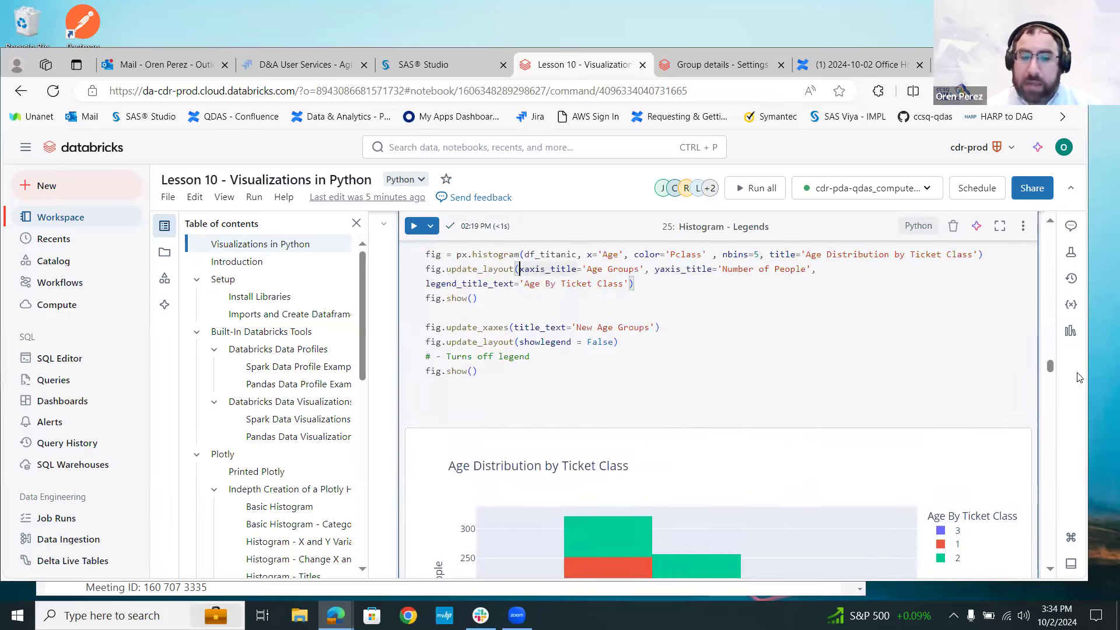
scroll(1050, 577, down, 8)
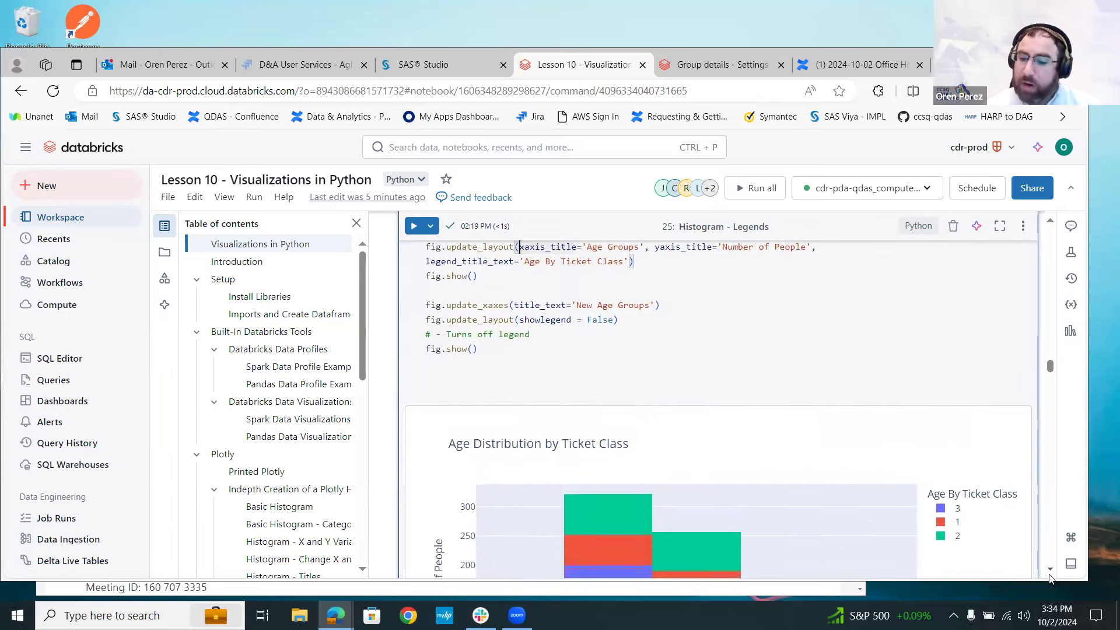
scroll(1050, 578, down, 10)
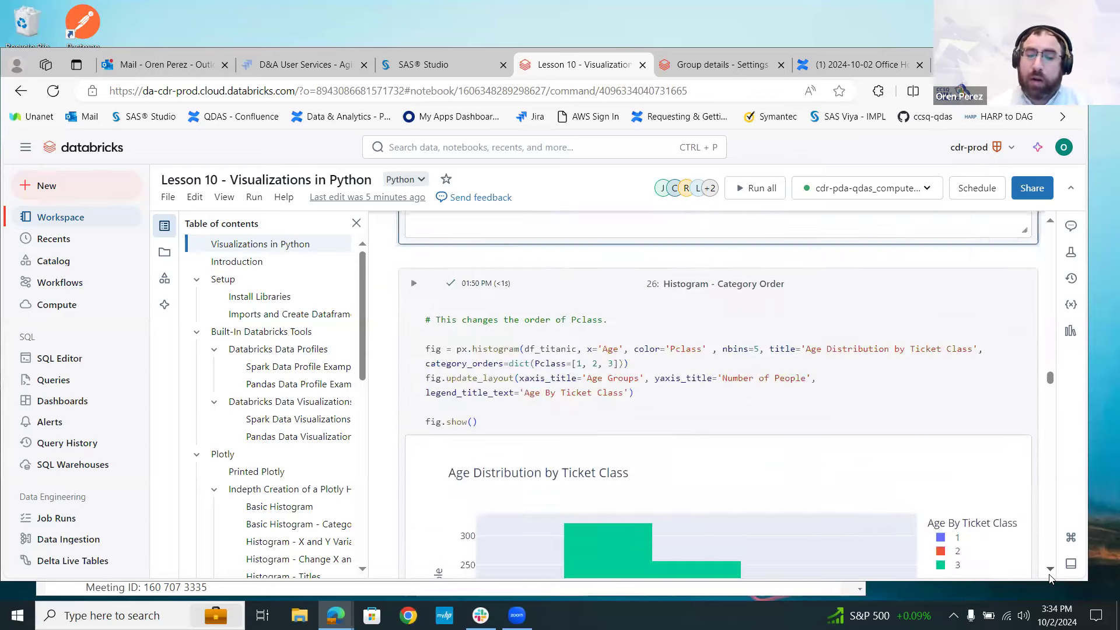
scroll(1049, 578, down, 3)
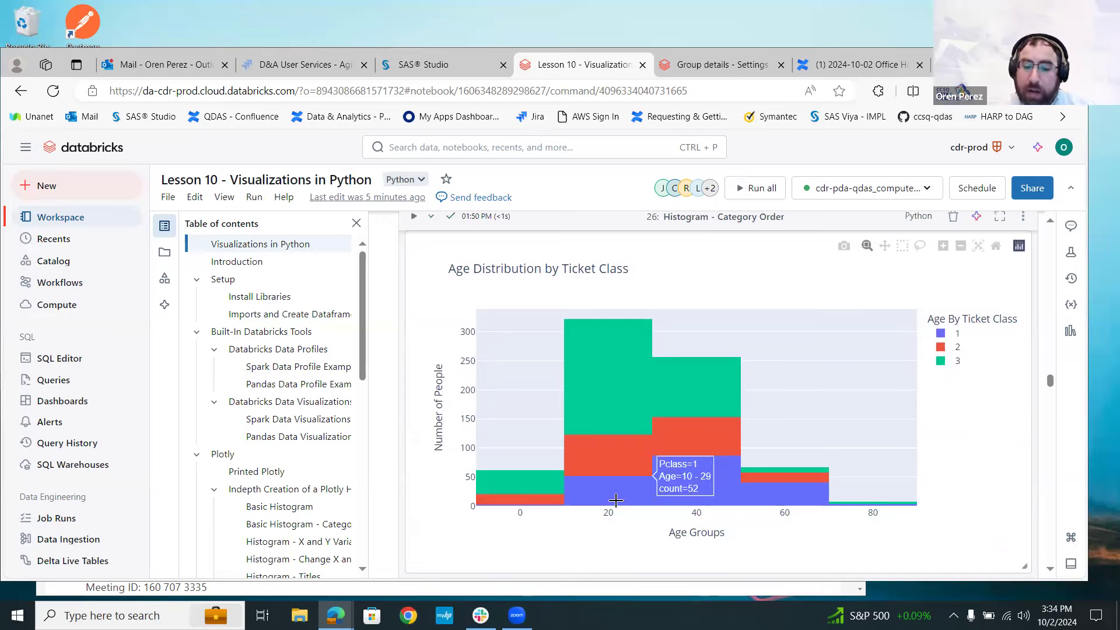
mouse_move(600, 406)
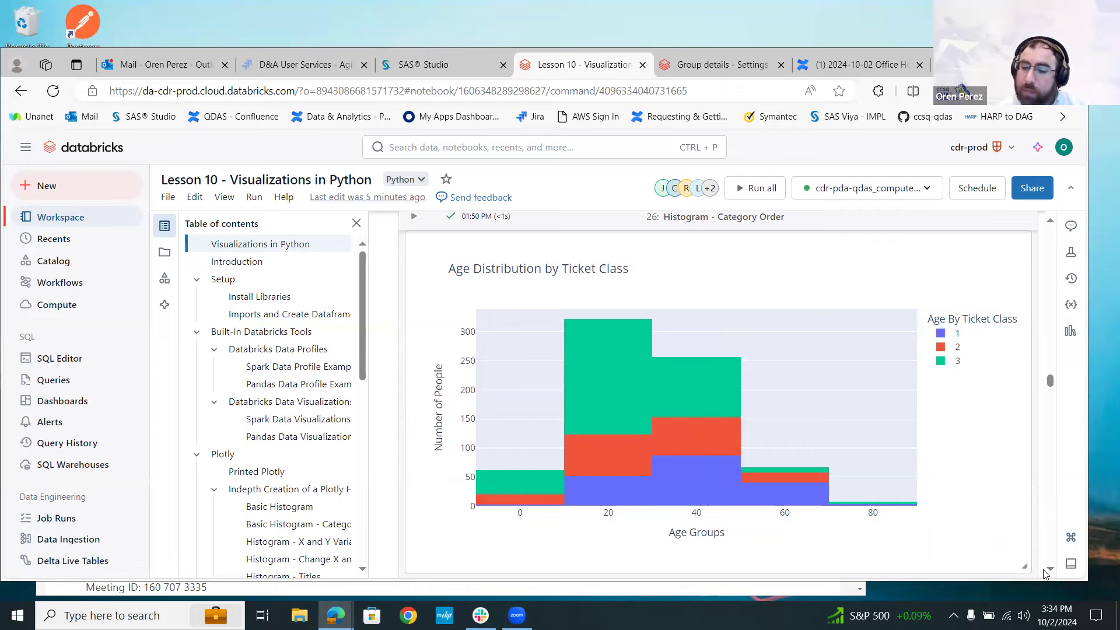
Examine the Histogram - Legend Order cell's legend_traceorder="reversed" and legend=dict(x=0, y=1) settings, comparing its chart with the Category Order chart.
scroll(1046, 574, down, 3)
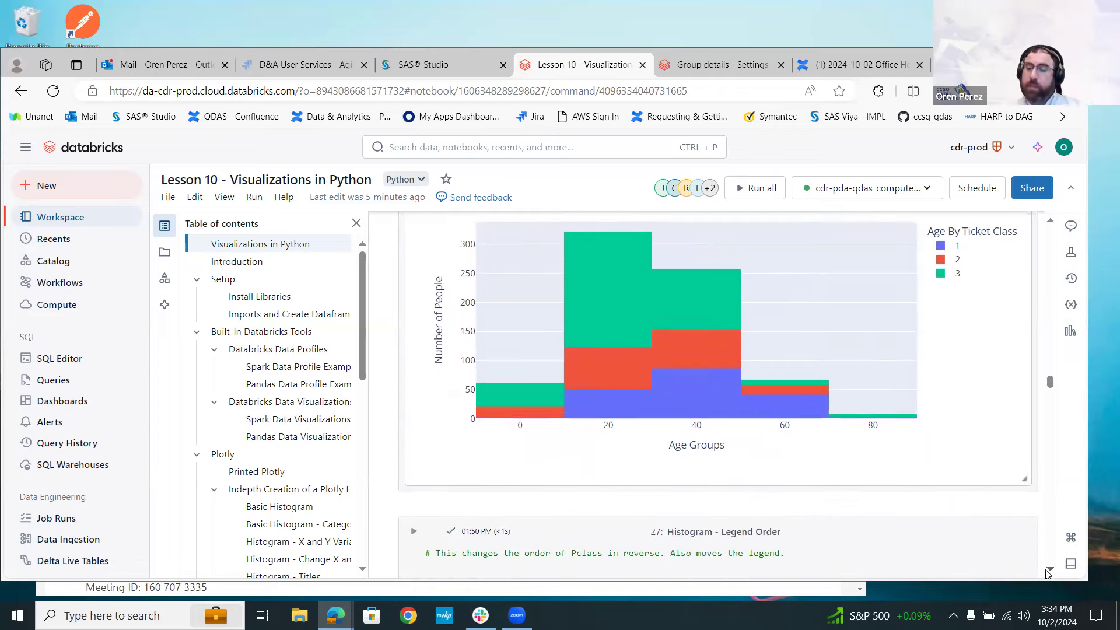
scroll(1046, 574, down, 4)
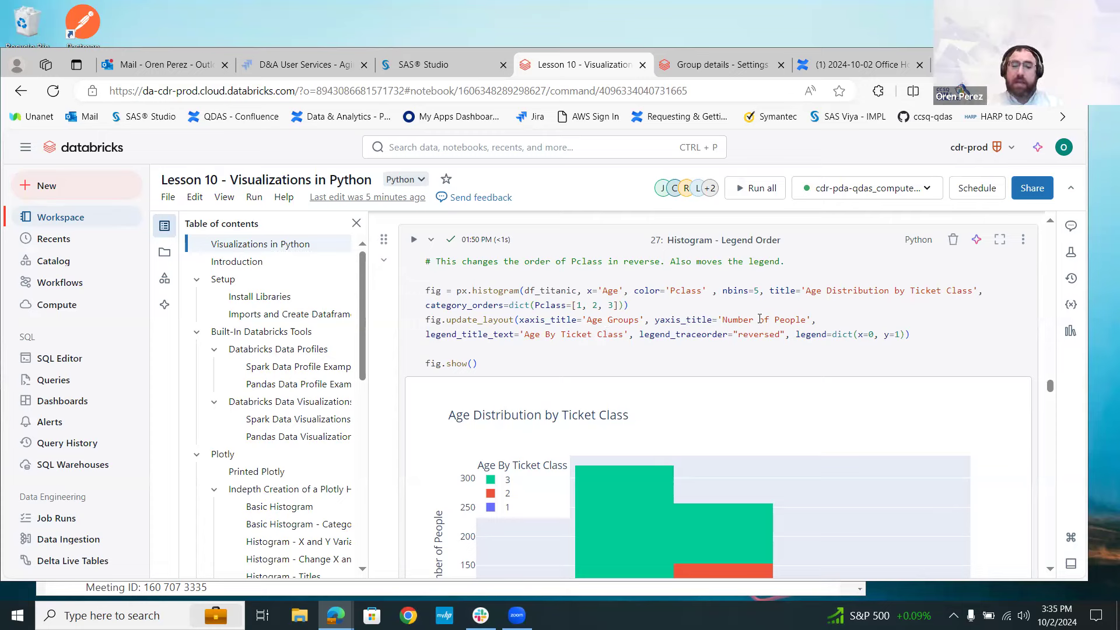
mouse_move(785, 322)
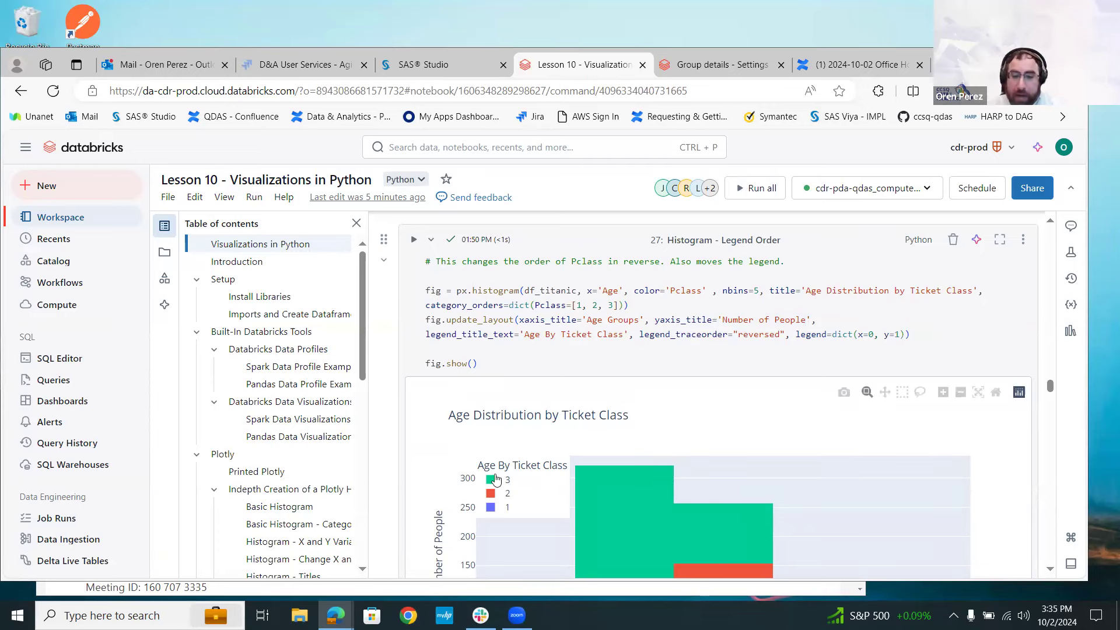
click(1050, 220)
scroll(1049, 220, up, 7)
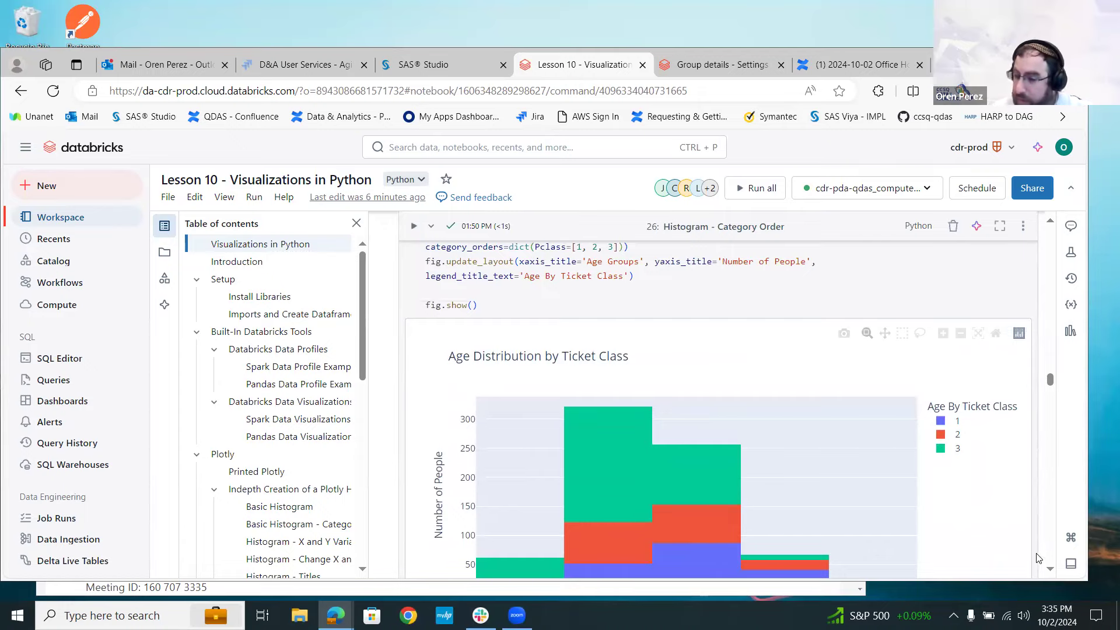
scroll(1047, 577, down, 6)
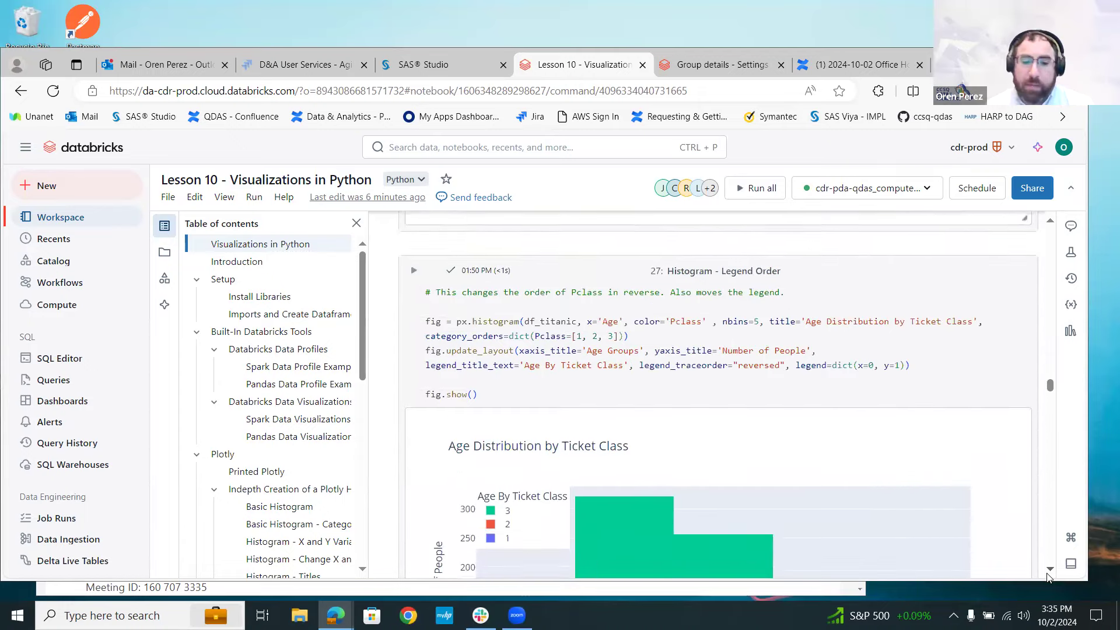
scroll(1047, 577, down, 3)
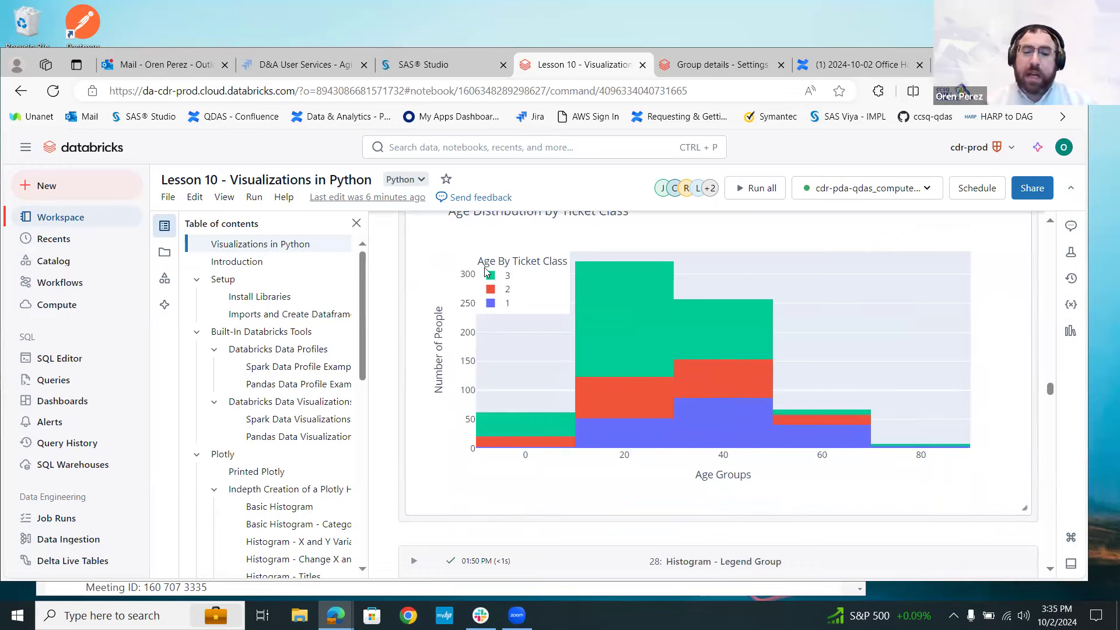
mouse_move(620, 405)
mouse_move(618, 320)
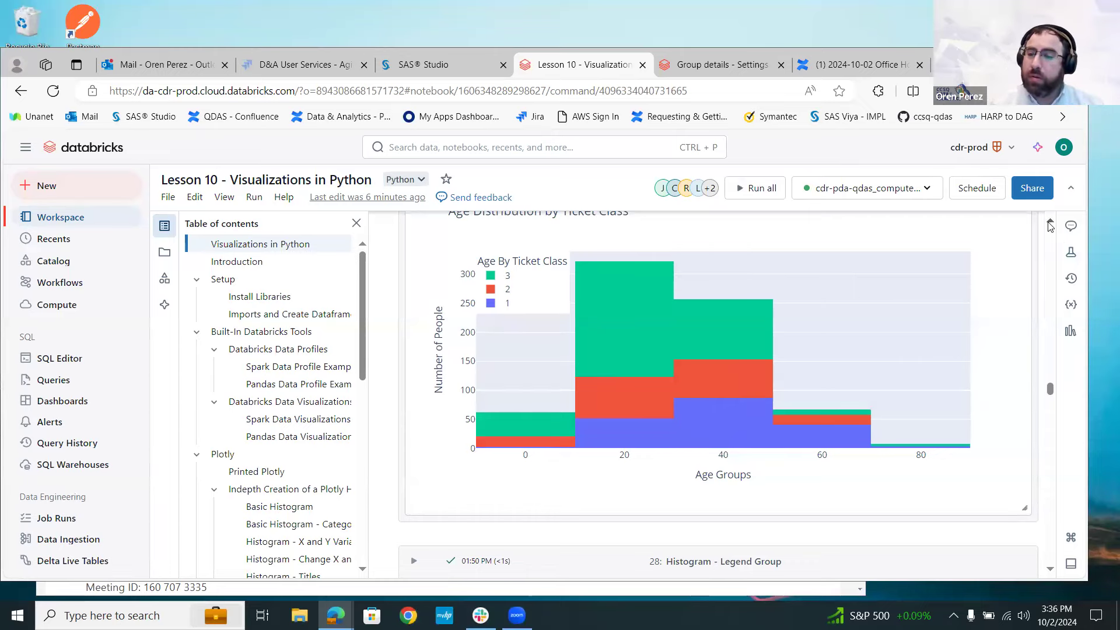
scroll(1050, 225, up, 2)
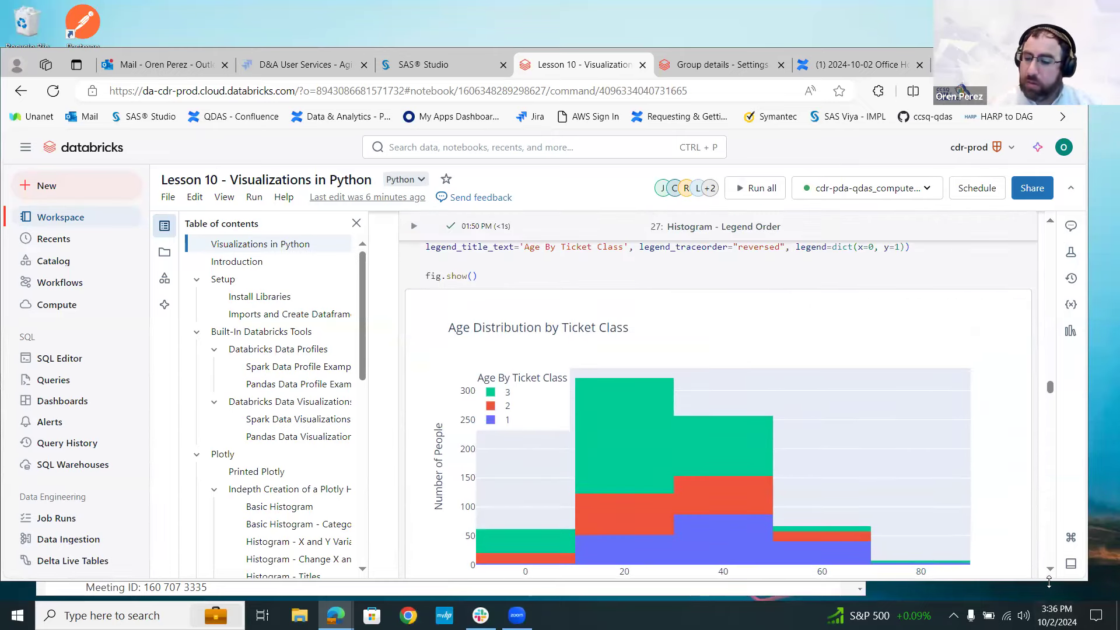
Review the Histogram - Legend Group cell's labels, for_each_trace naming and legendgroup='Survival' code alongside its Survival Status legend.
scroll(1050, 577, down, 5)
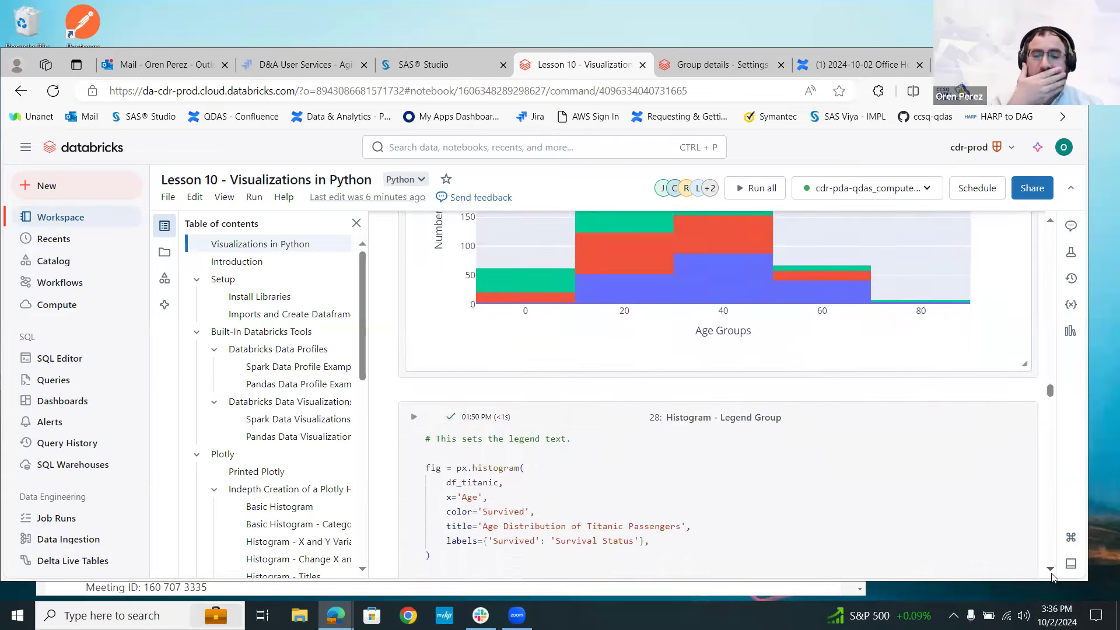
scroll(1051, 576, down, 3)
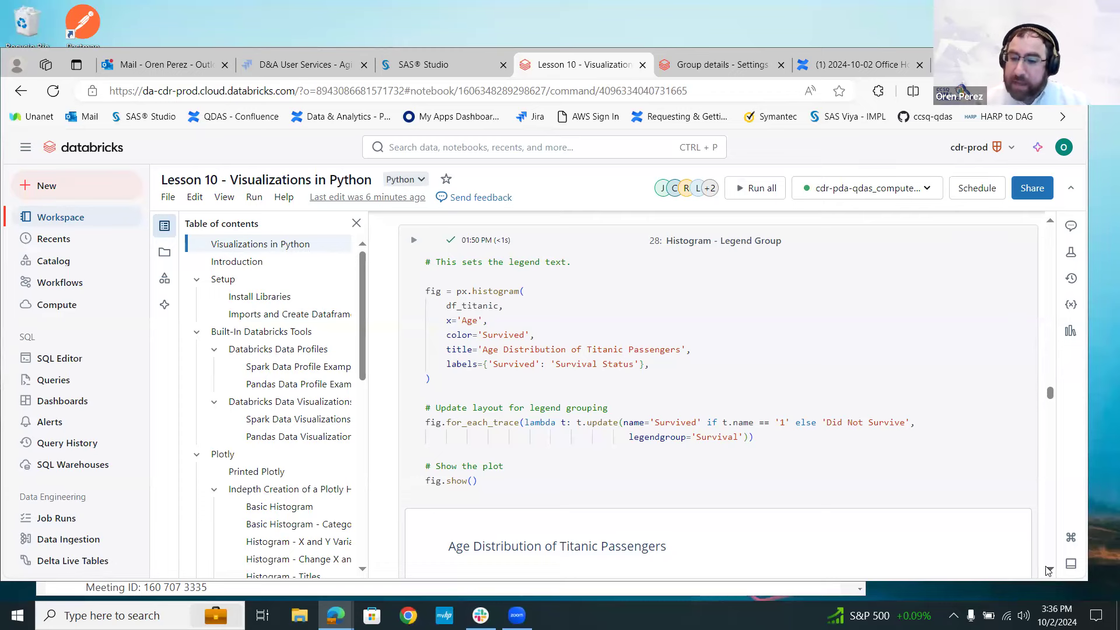
click(1048, 569)
click(1047, 569)
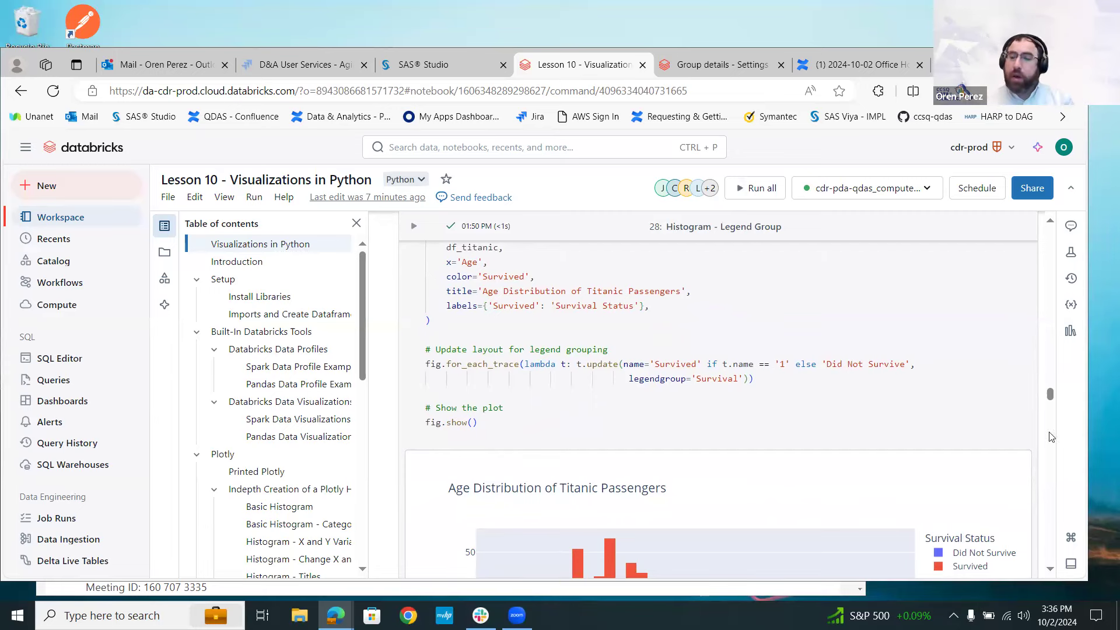
click(1049, 224)
scroll(1049, 225, up, 5)
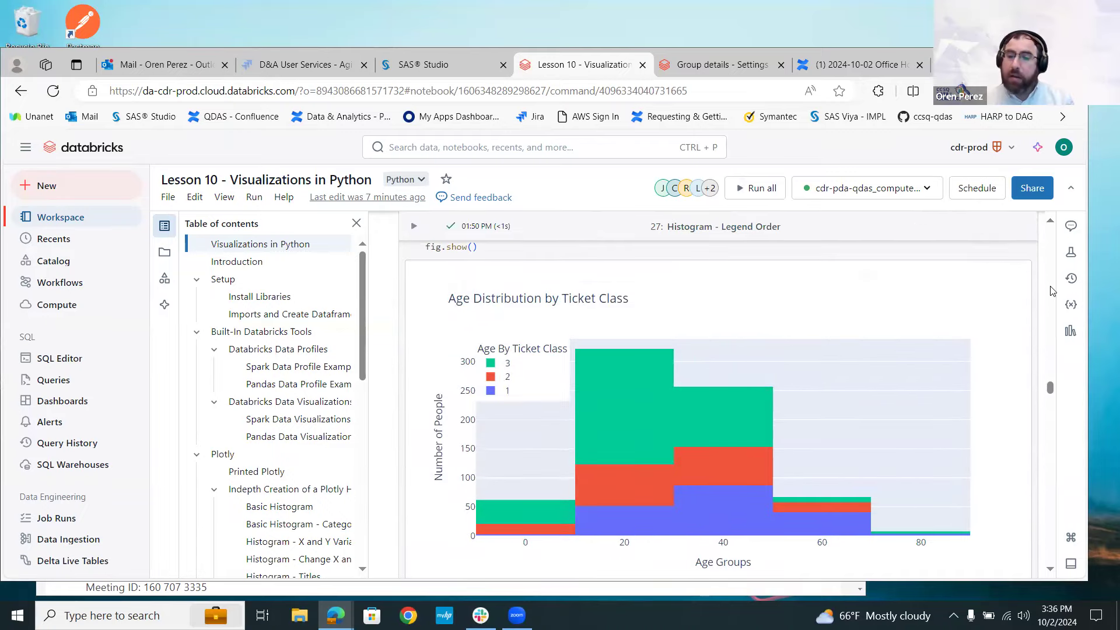
scroll(1054, 432, down, 5)
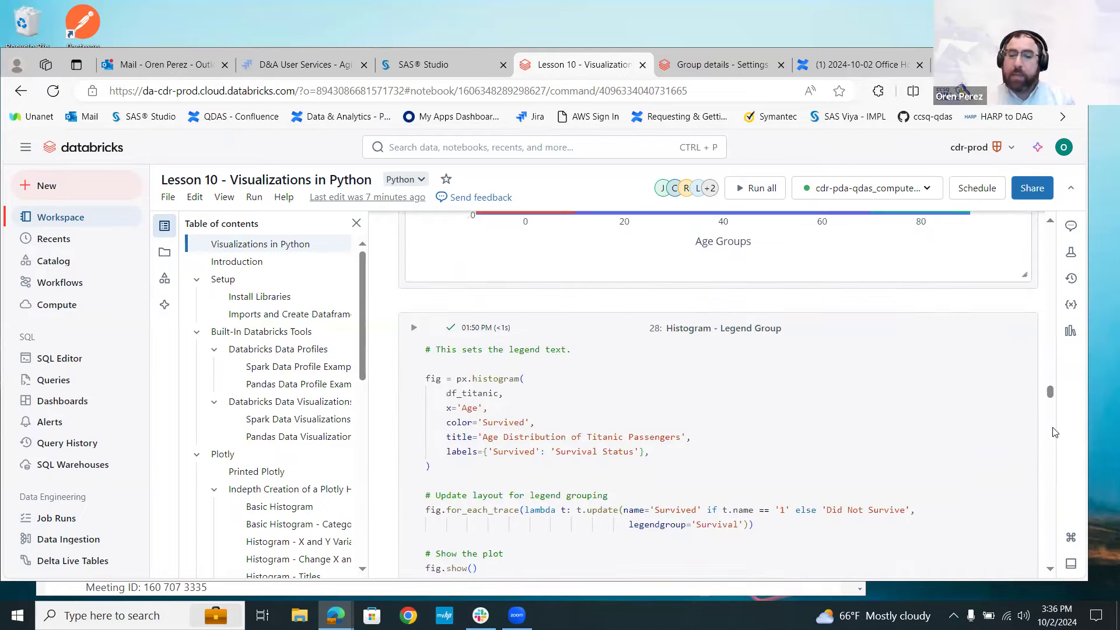
click(1050, 572)
click(1049, 572)
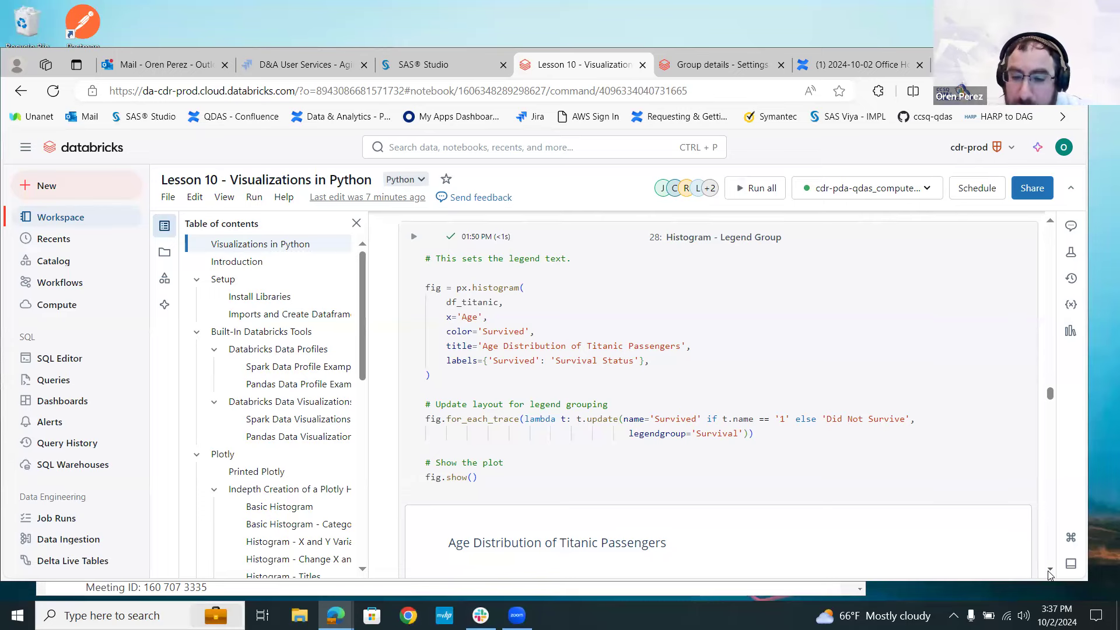
scroll(1050, 575, down, 4)
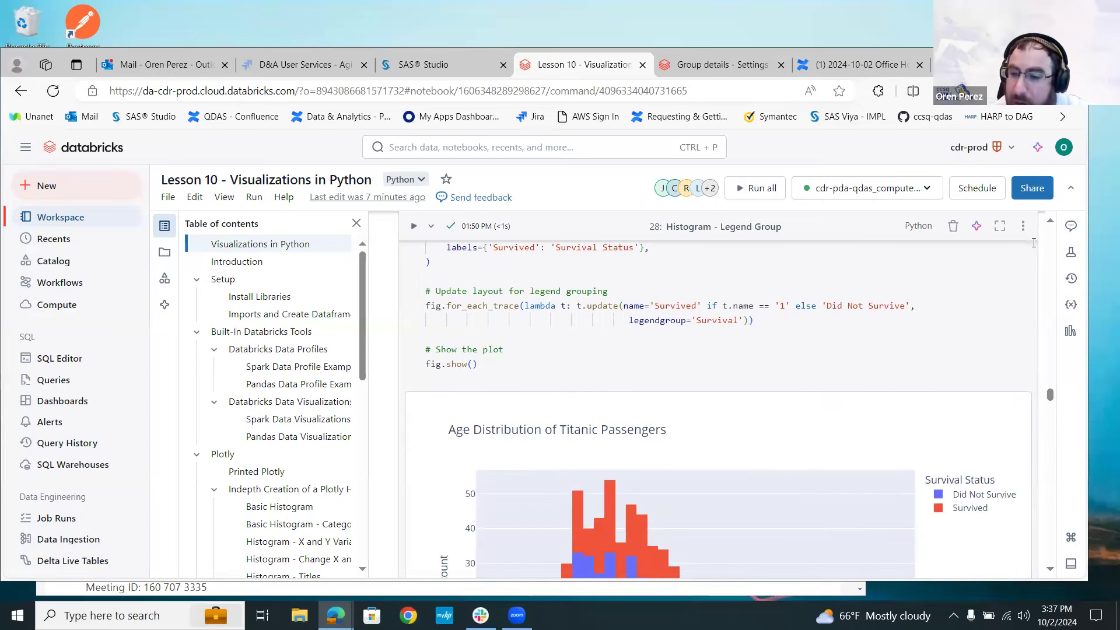
scroll(1052, 225, up, 3)
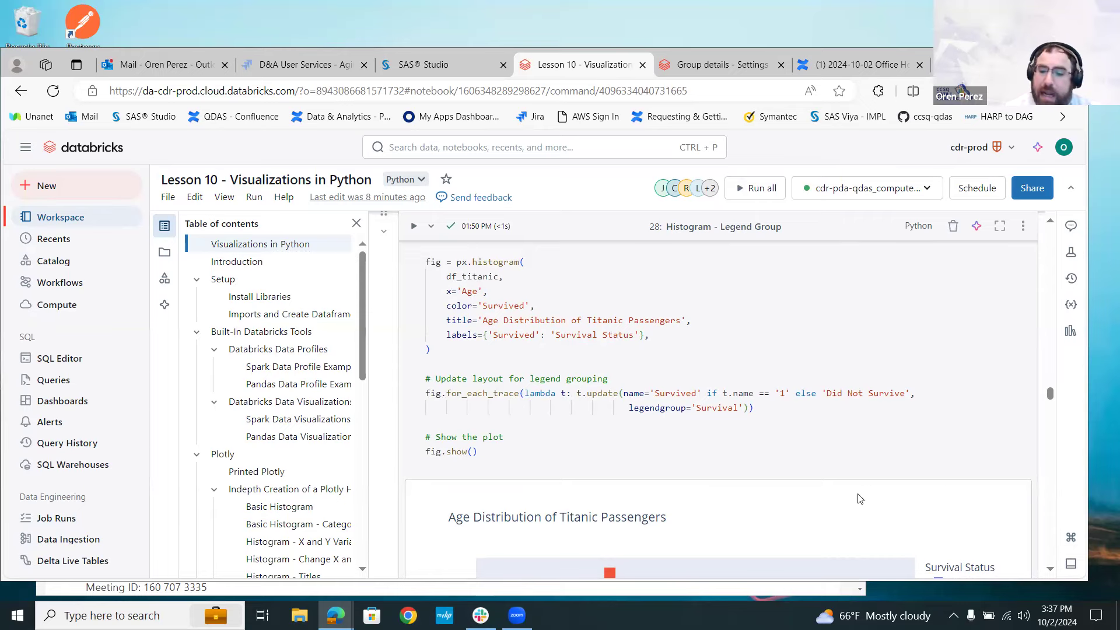
Compare the Histogram - Legend Group chart's Survival Status legend with the for_each_trace code that names its entries.
click(1050, 568)
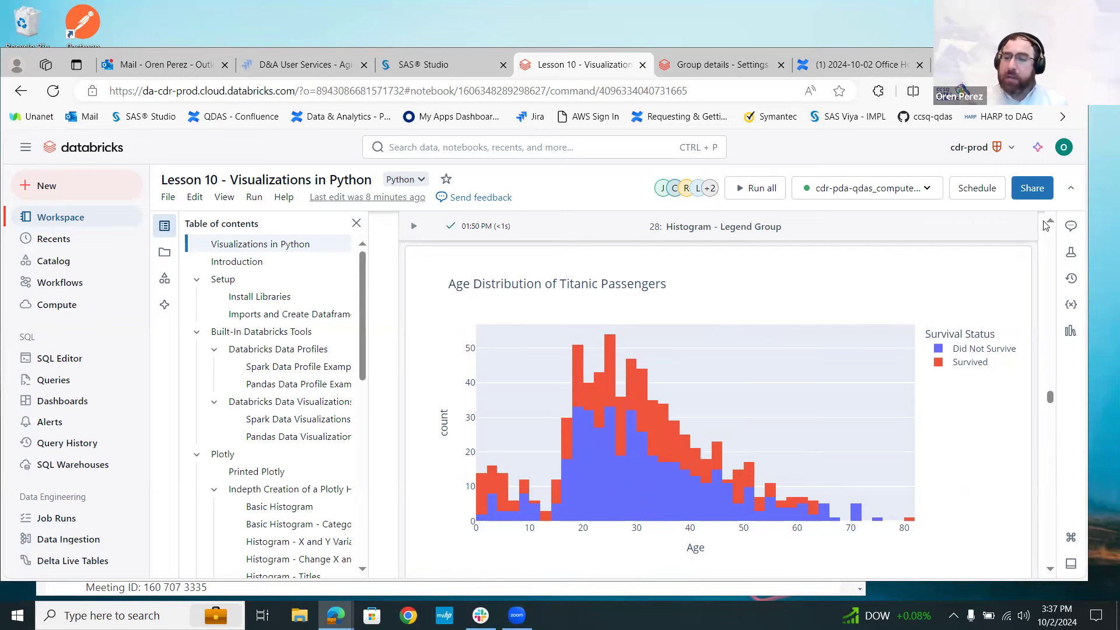
scroll(1049, 225, up, 3)
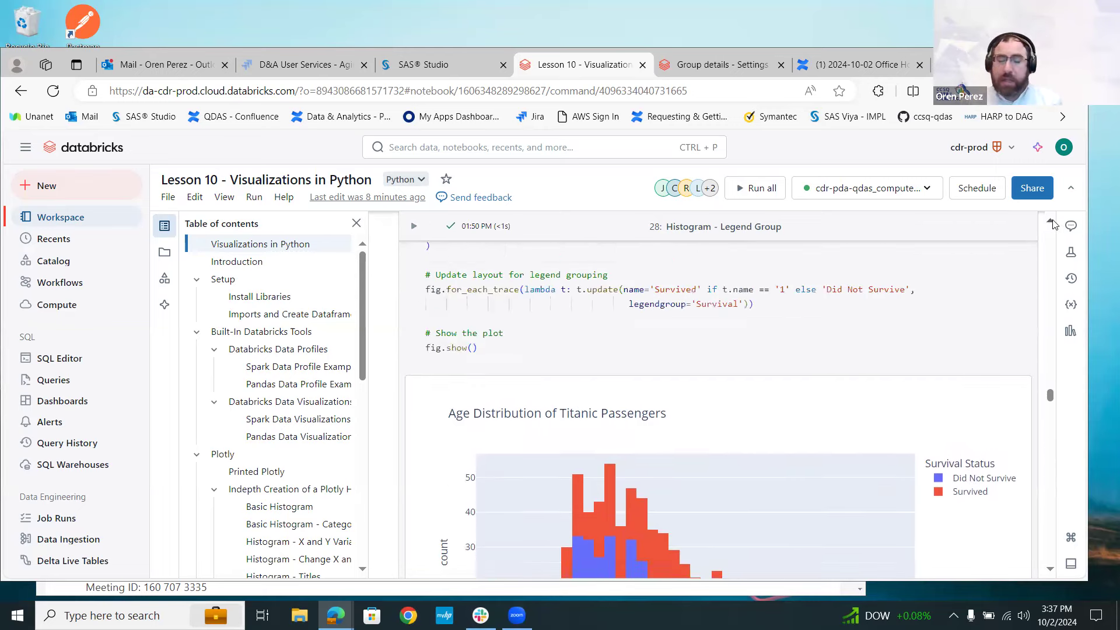
scroll(1053, 226, up, 2)
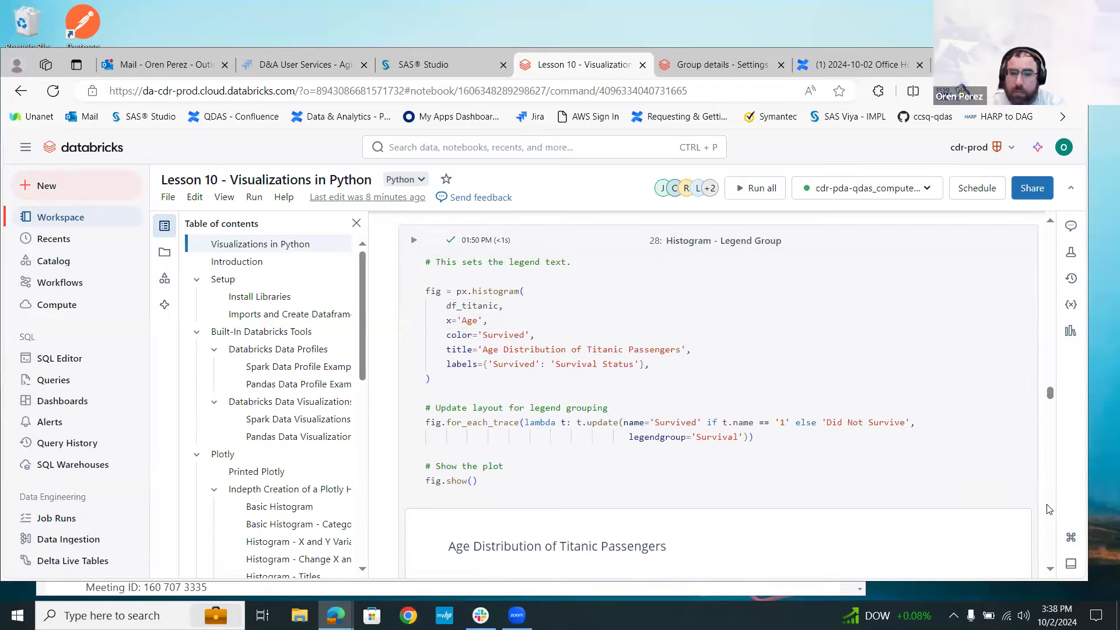
Examine the Histogram - Change Color and Opacity cell's rgba(0, 100, 200, 0.7) marker and 1.5-wide pink line settings and the class segments in its chart.
scroll(1050, 507, down, 6)
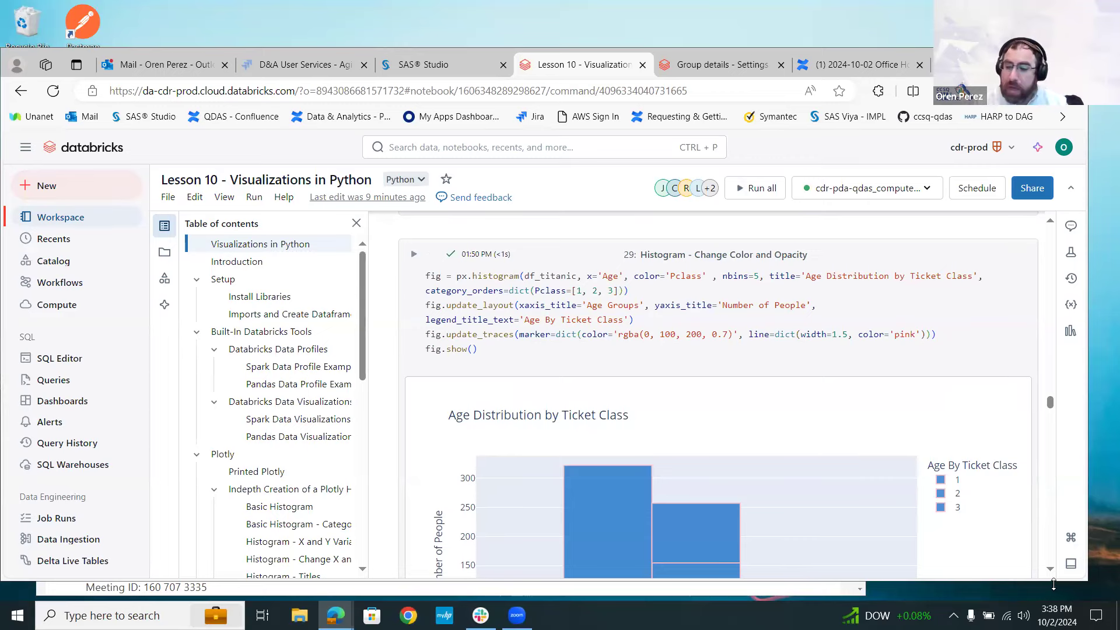
scroll(1050, 577, down, 3)
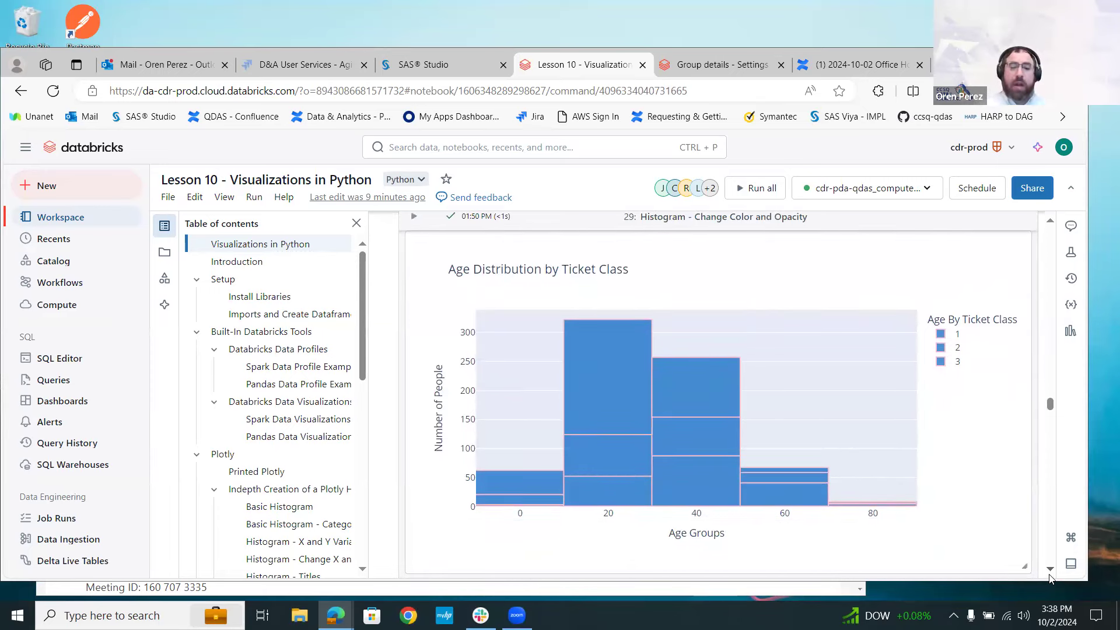
mouse_move(595, 485)
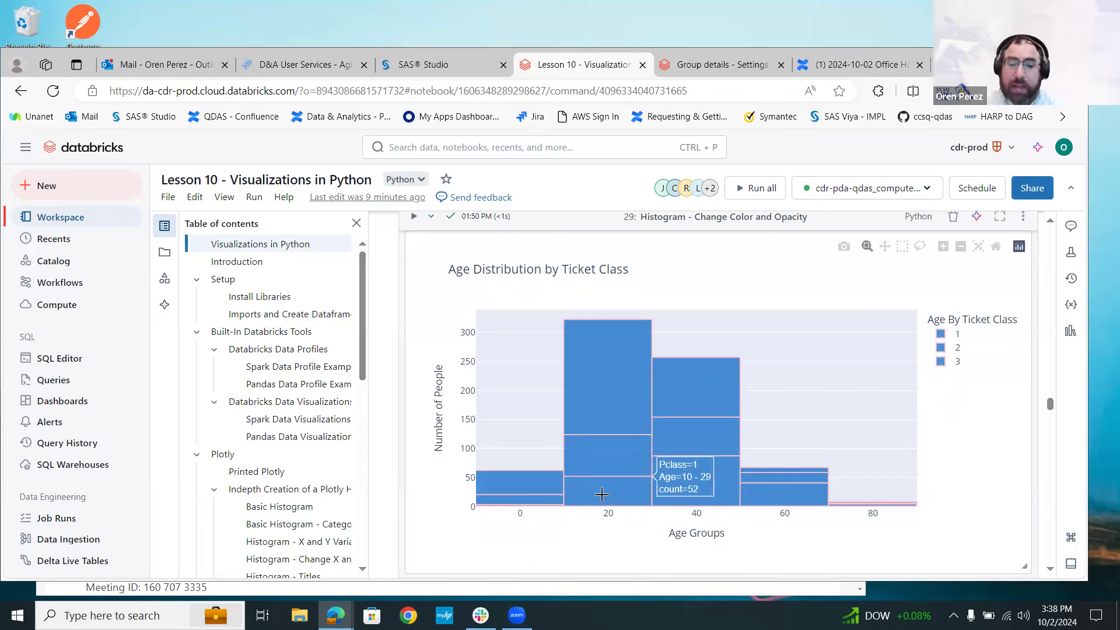
mouse_move(609, 398)
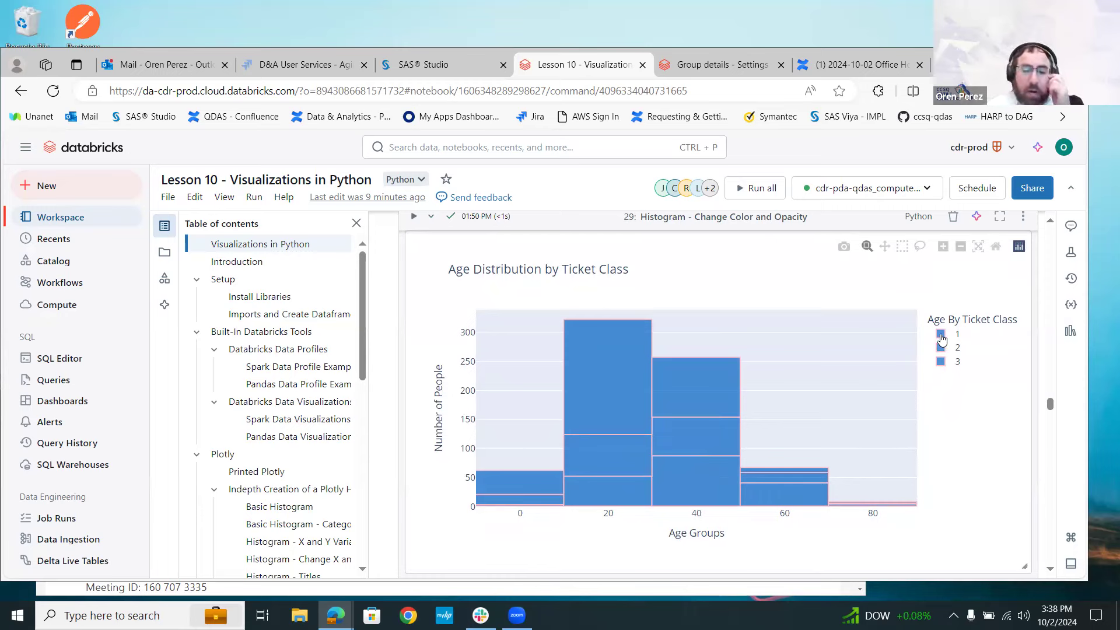
Compare the single-color ticket class bars with the multicolored Legend Order chart, and return to the Change Color and Opacity code.
click(1050, 220)
scroll(1052, 221, up, 10)
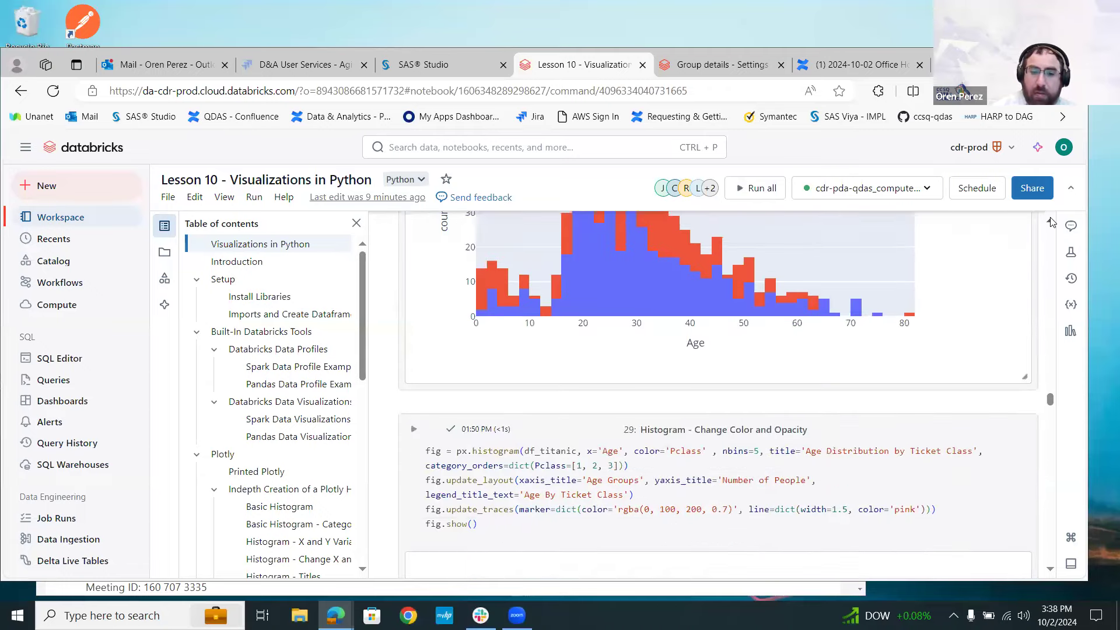
scroll(1051, 222, up, 5)
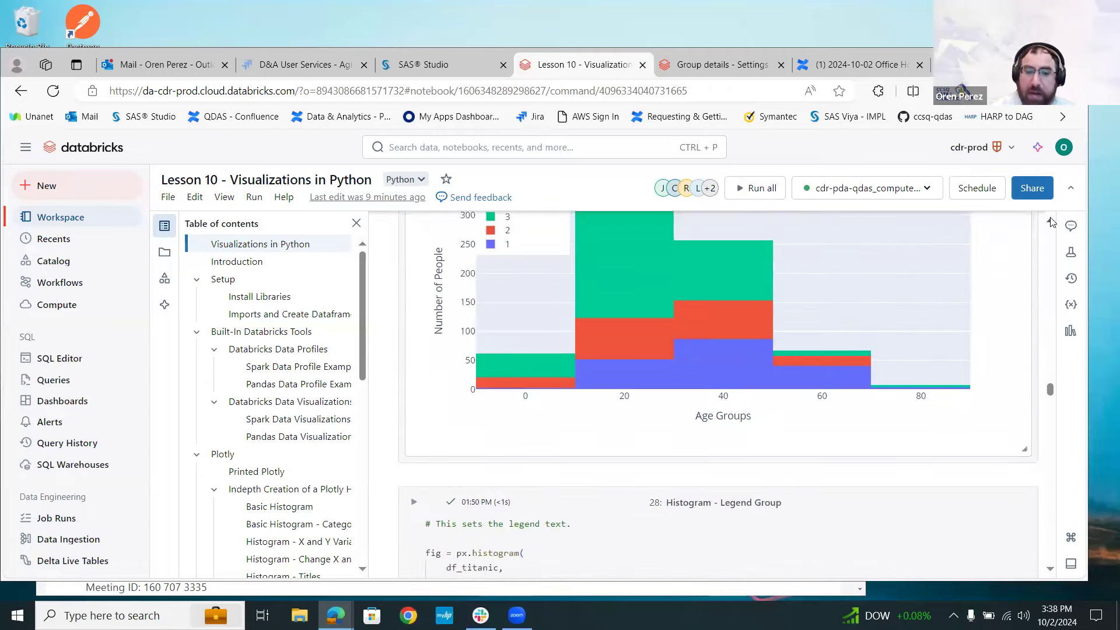
mouse_move(625, 357)
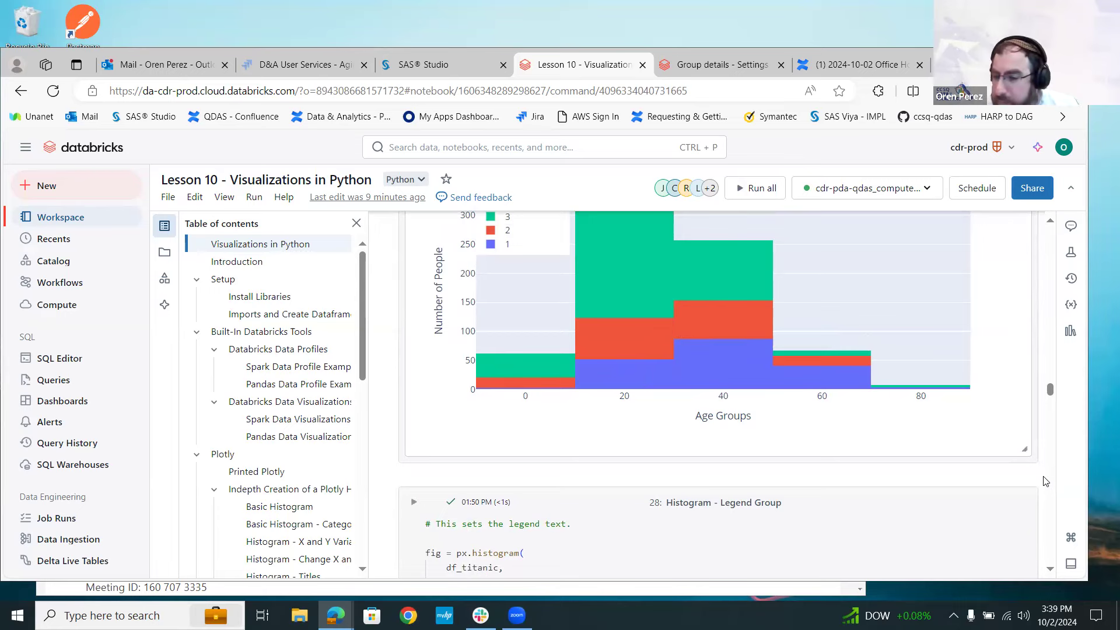
scroll(1047, 483, down, 5)
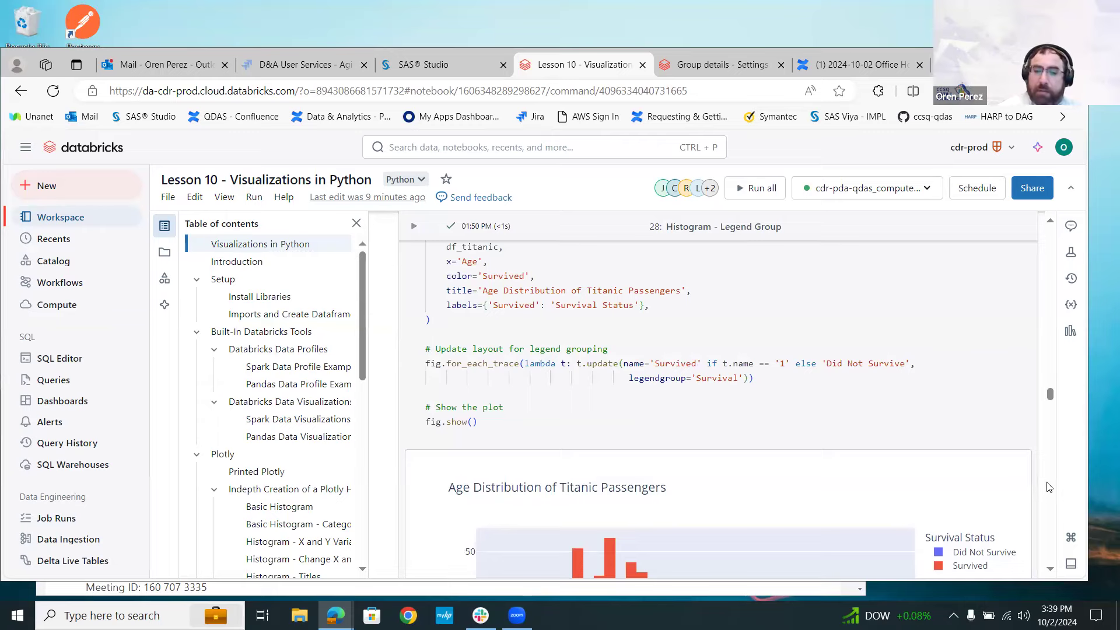
scroll(1048, 486, down, 5)
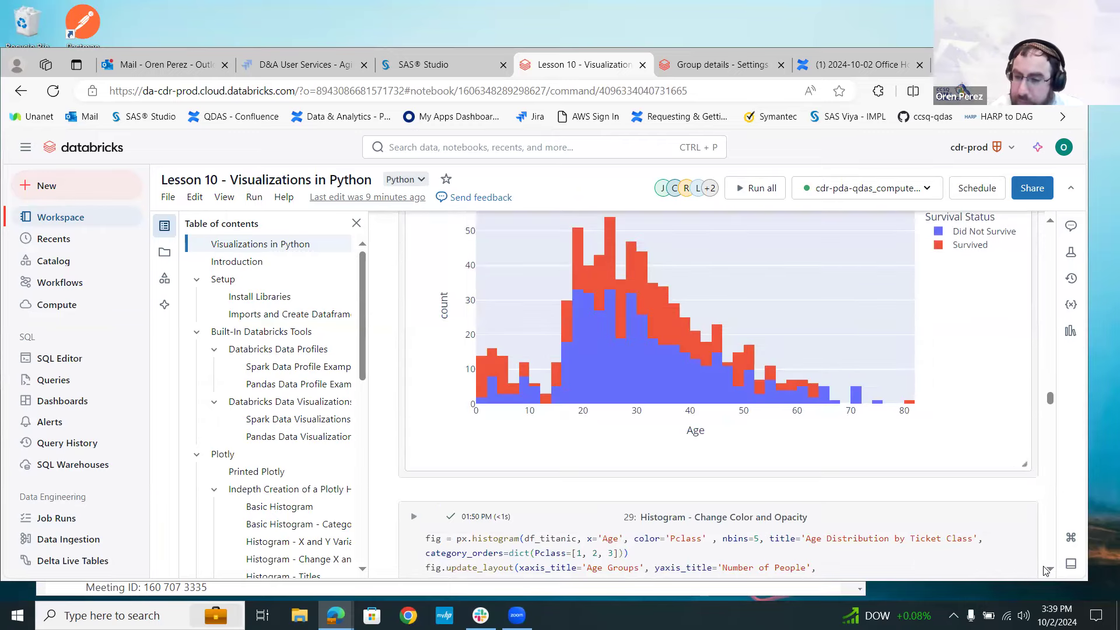
scroll(1047, 575, down, 4)
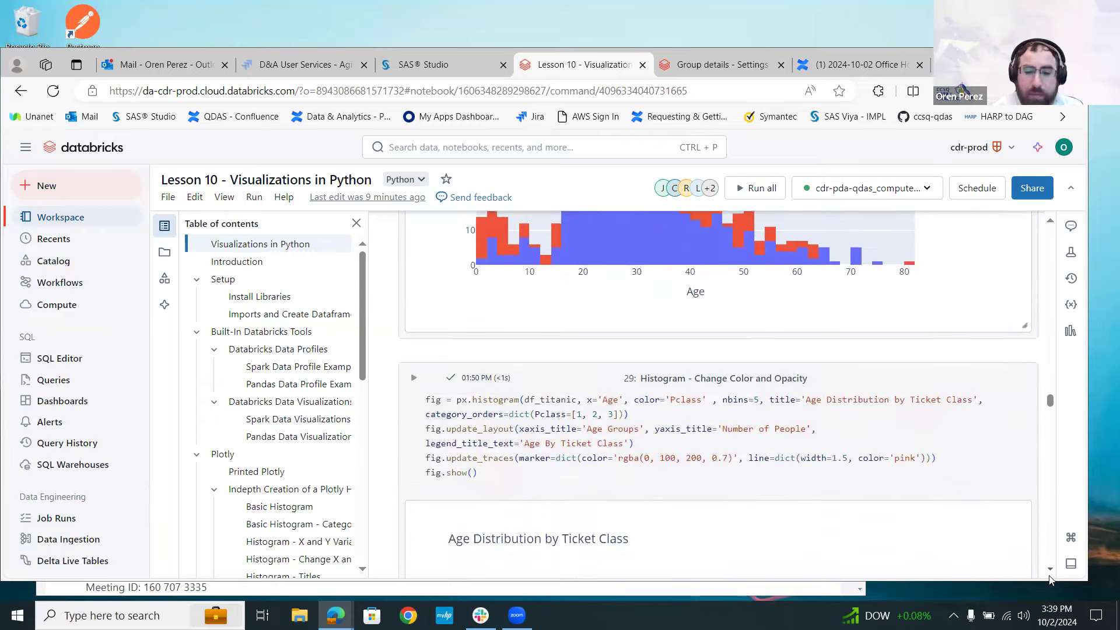
Review the Histogram - Add Annotation cell's x=25, y=325, text="Peak Age Group" and showarrow=True settings against the annotated bar.
scroll(1048, 577, down, 6)
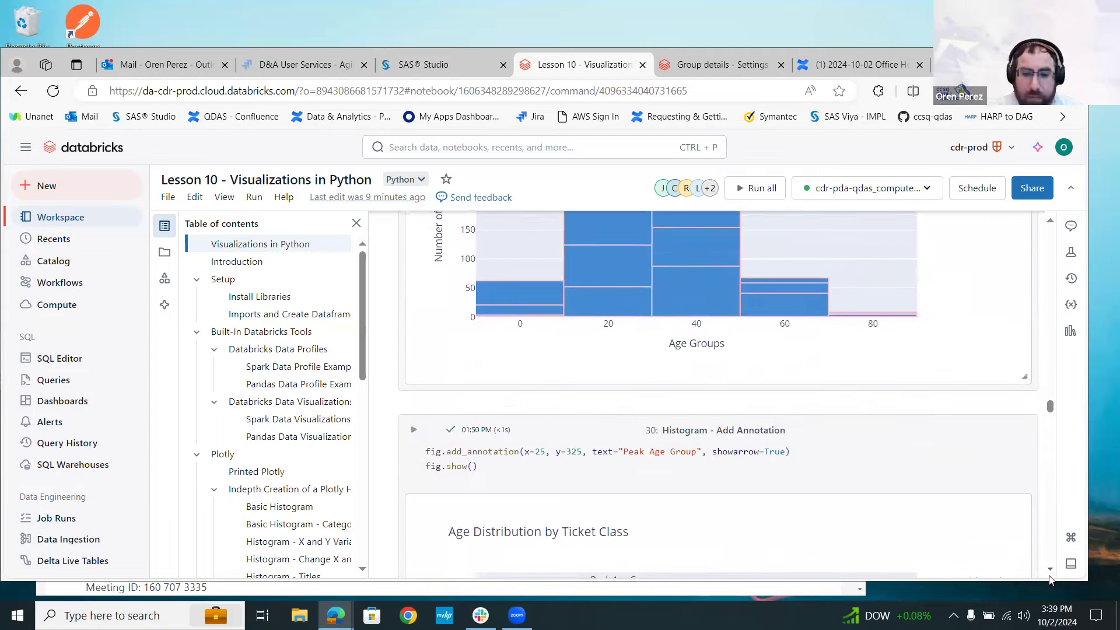
scroll(1048, 579, down, 2)
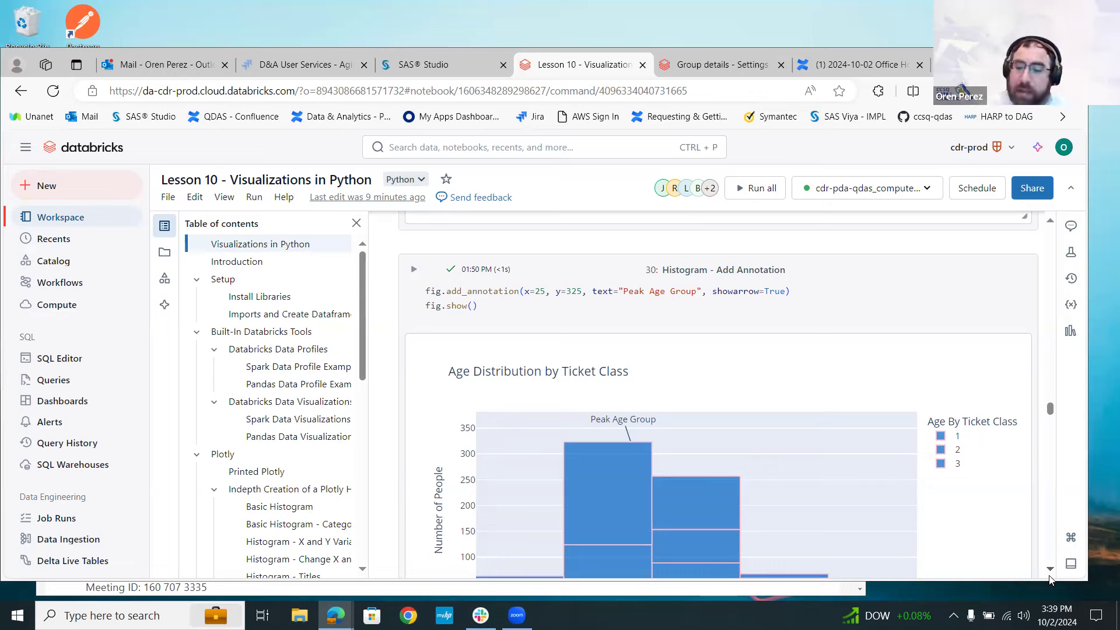
scroll(1049, 579, down, 1)
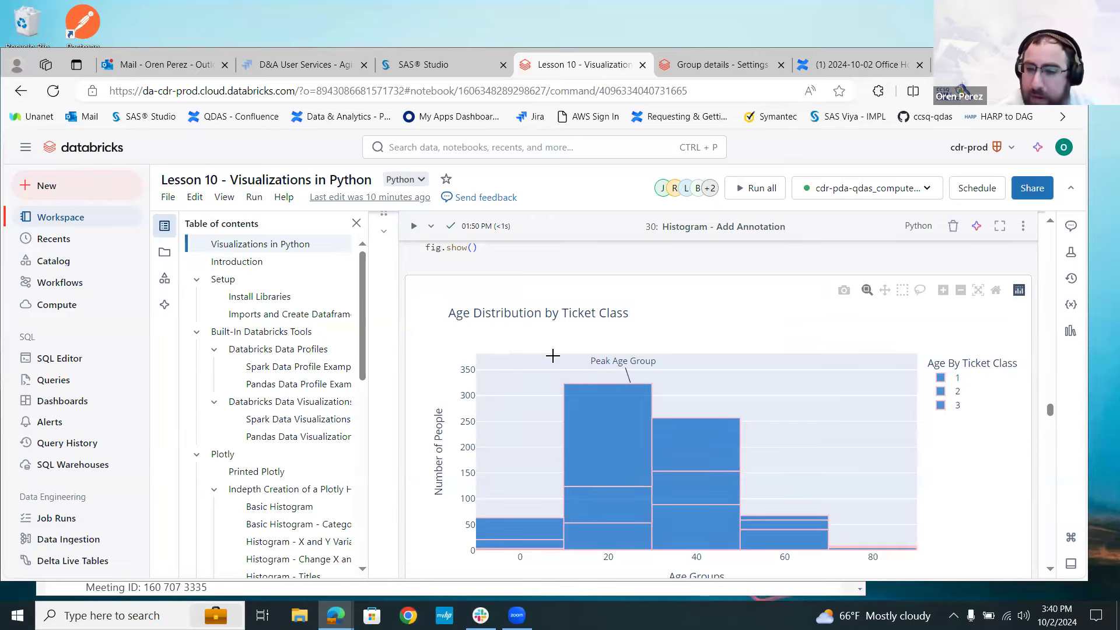
click(1050, 225)
click(1050, 225)
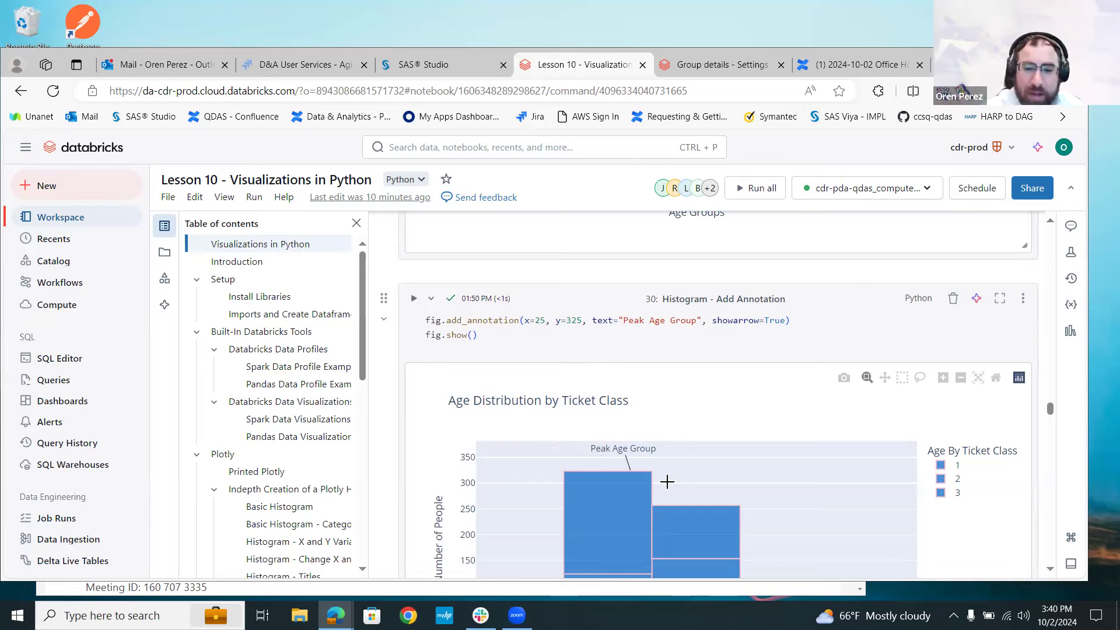
click(1050, 569)
click(1050, 570)
click(1050, 571)
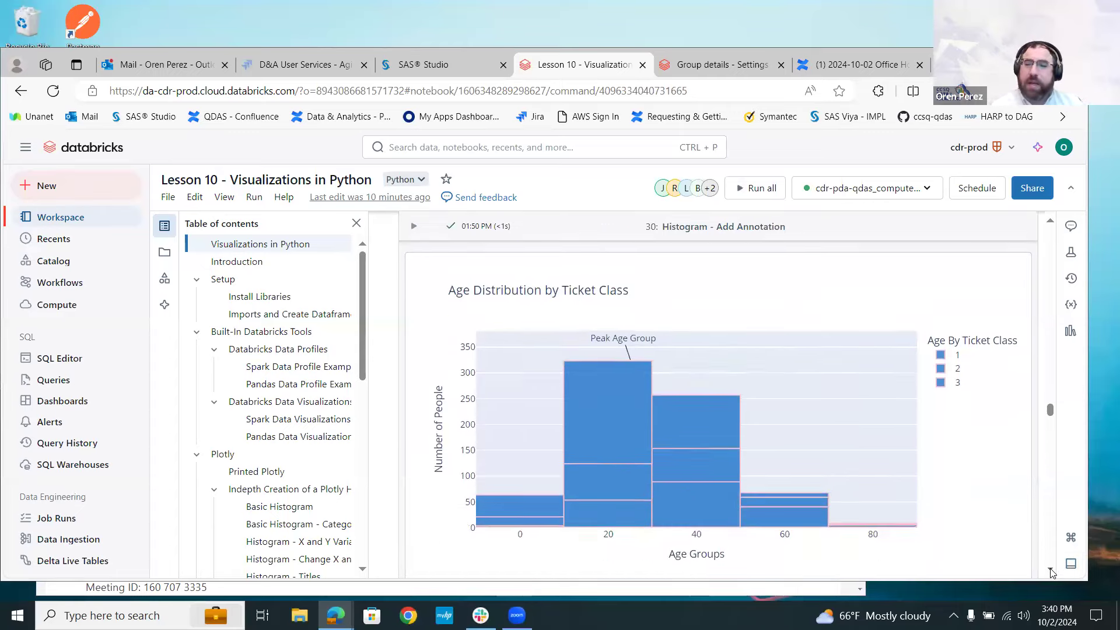
Examine the Histogram - Change Color Sequence cell's color_discrete_sequence=px.colors.sequential.Plasma setting and its Fare chart colored by survival.
click(1049, 570)
scroll(1050, 571, down, 5)
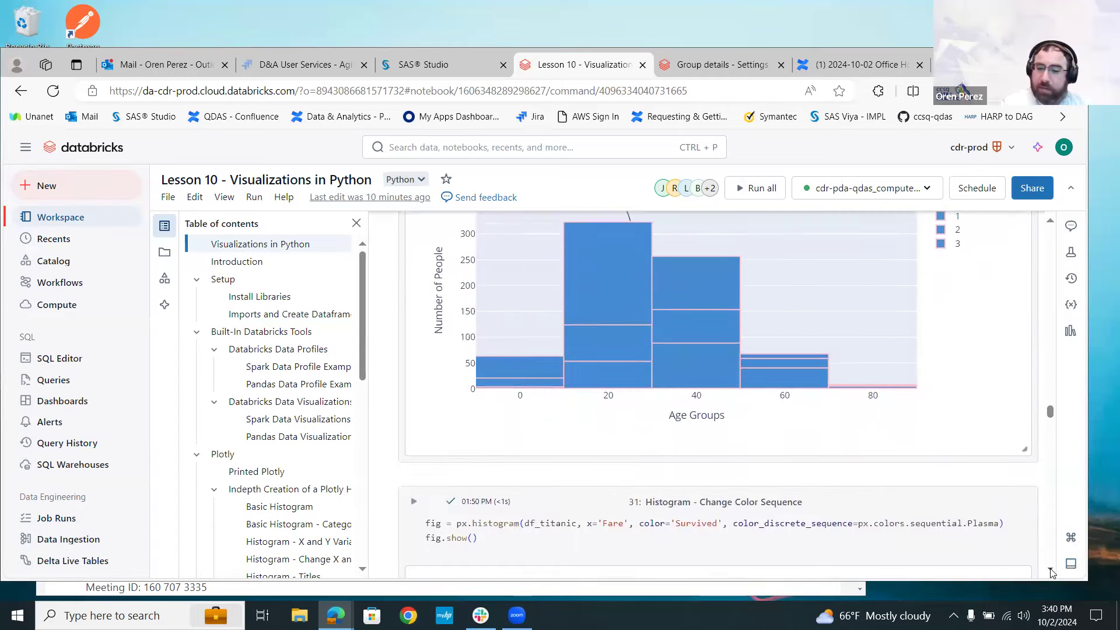
scroll(1050, 571, down, 2)
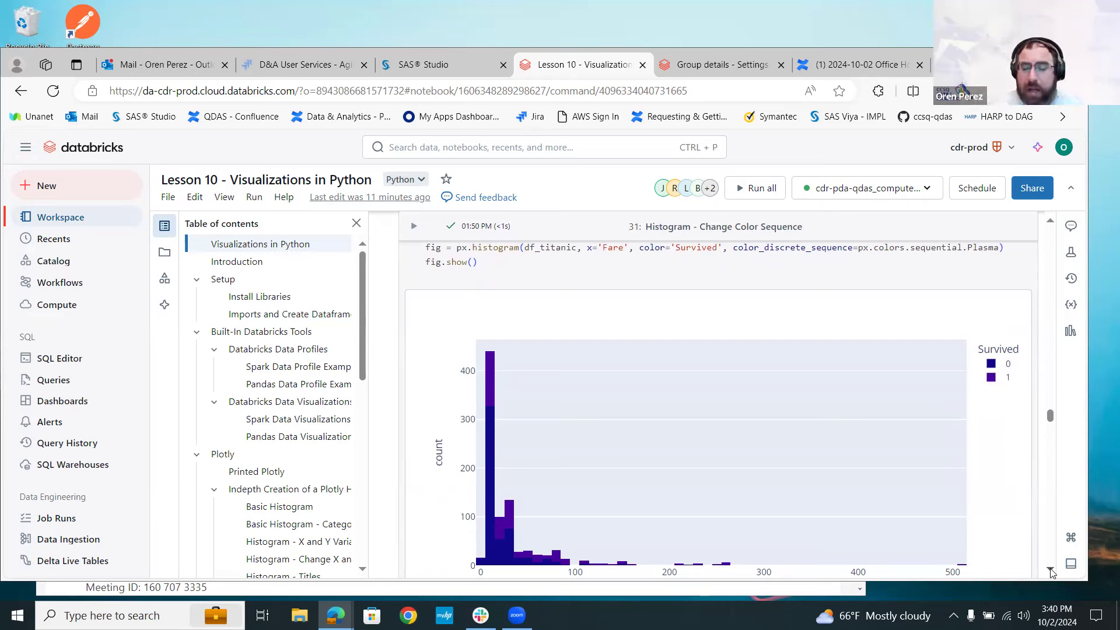
scroll(1052, 572, down, 1)
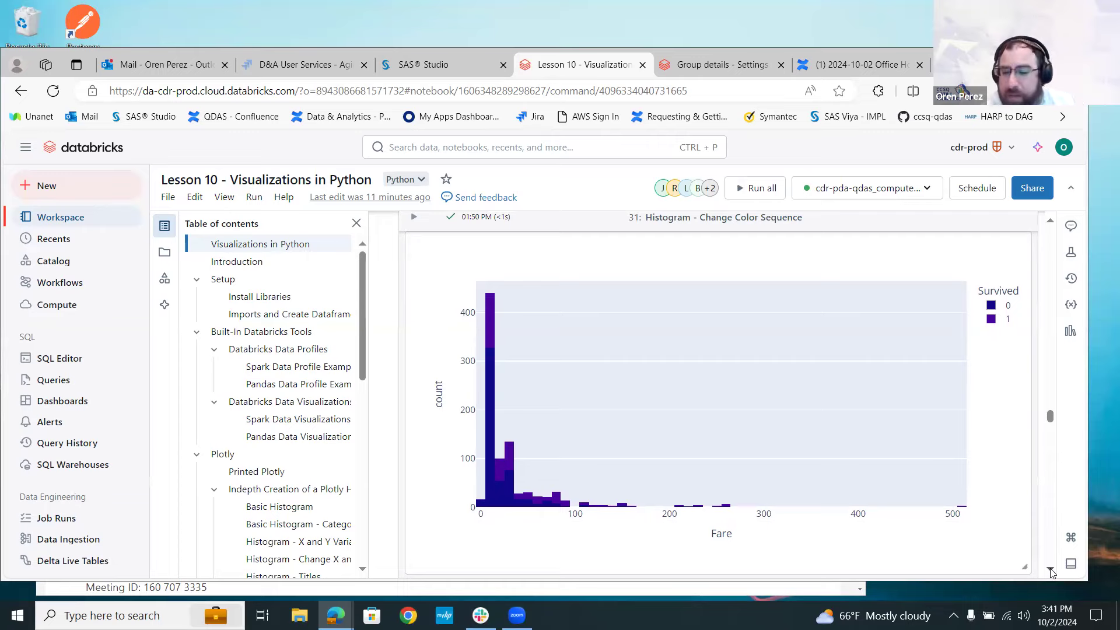
Read the Histogram - Bins code with nbins=20 and nbins=5, checking back against the Category Order chart.
scroll(1051, 573, down, 4)
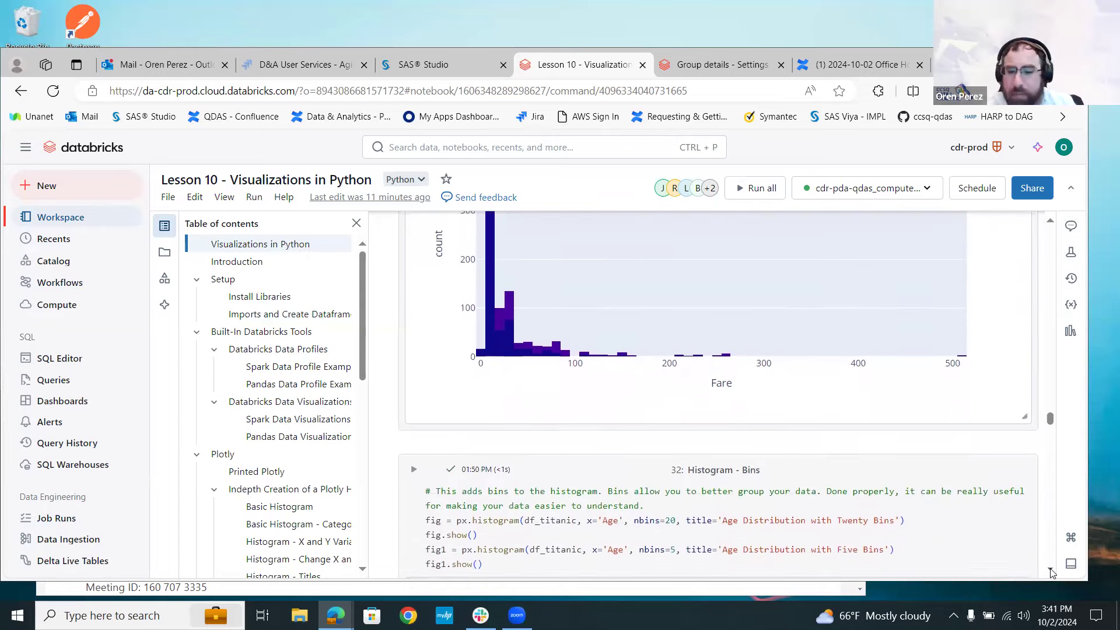
scroll(1052, 573, down, 3)
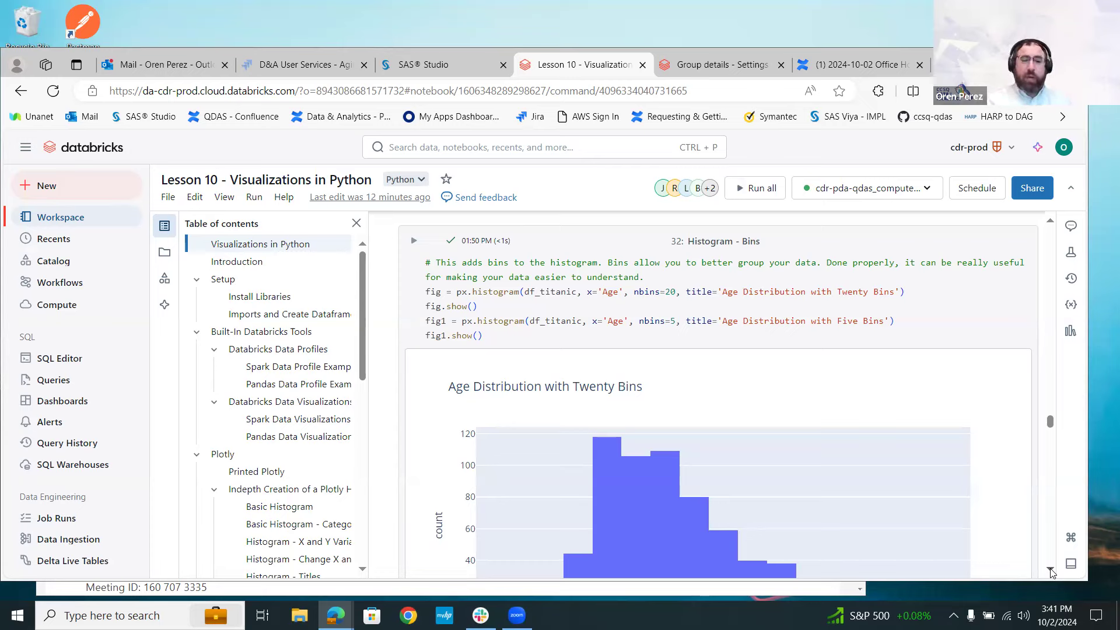
scroll(1050, 571, up, 10)
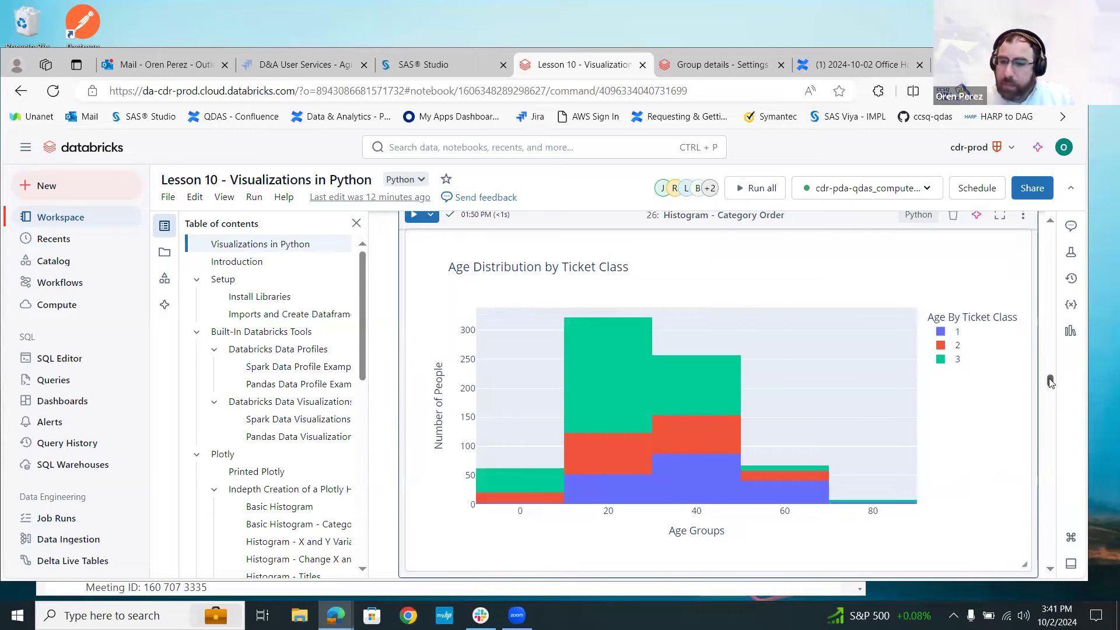
drag(1051, 383, 1054, 418)
scroll(1060, 358, down, 5)
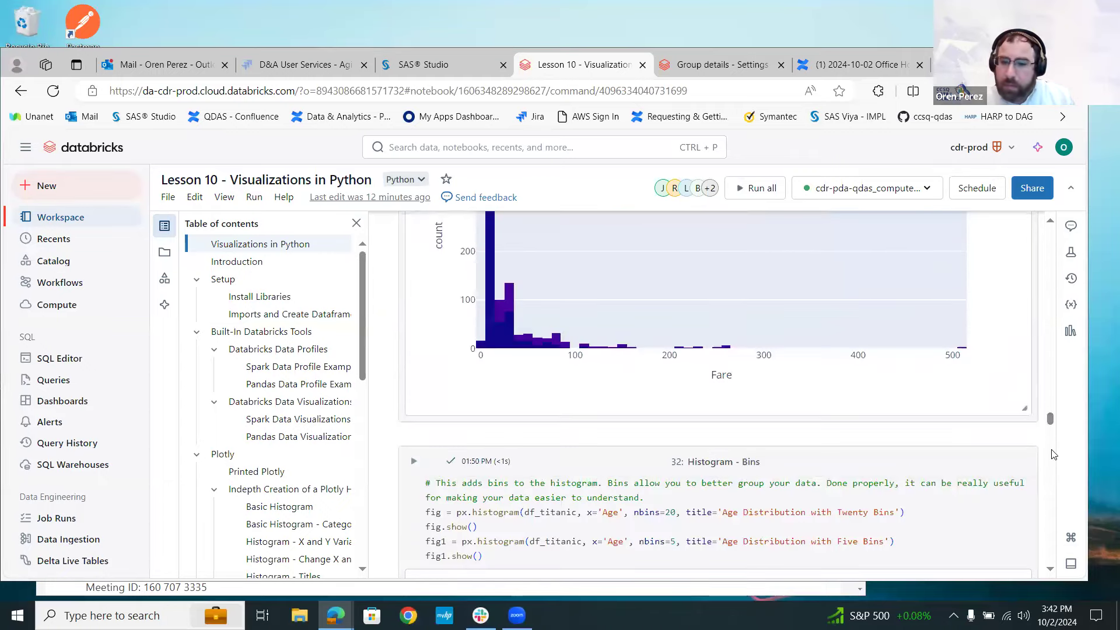
Inspect the age ranges of the Age Distribution with Twenty Bins bars and compare them with the Five Bins chart.
scroll(1053, 228, up, 1)
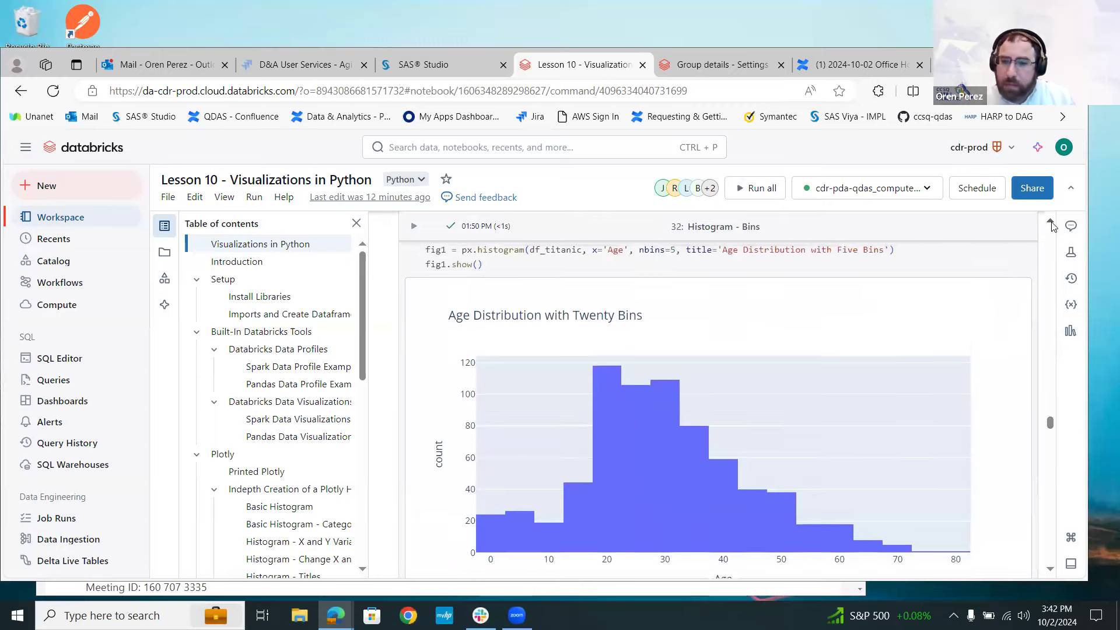
click(896, 259)
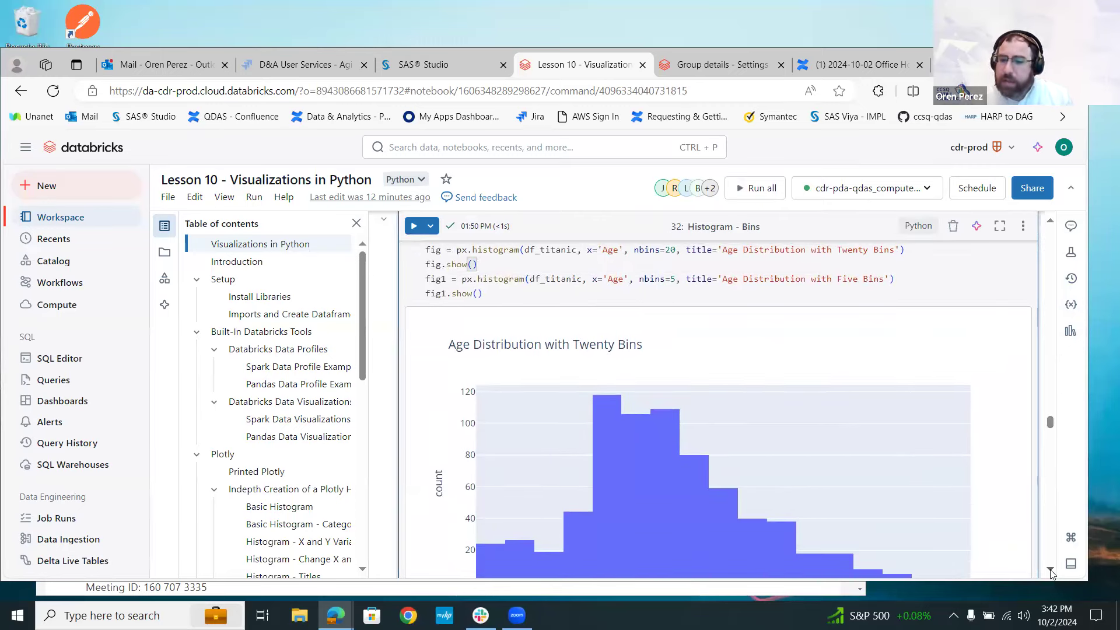
scroll(1051, 573, down, 1)
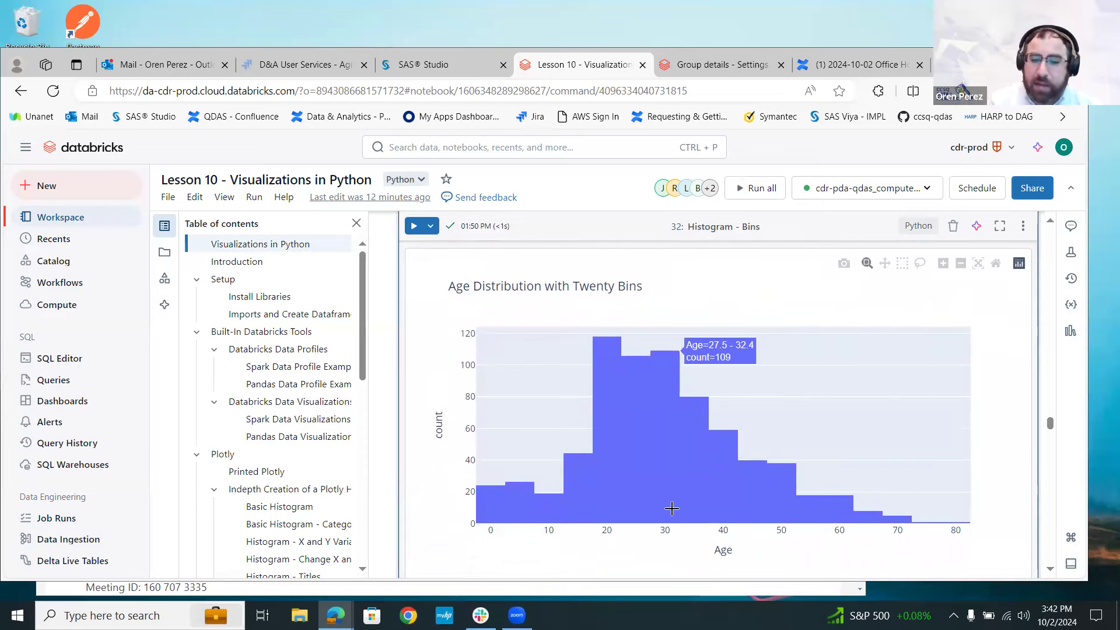
mouse_move(597, 524)
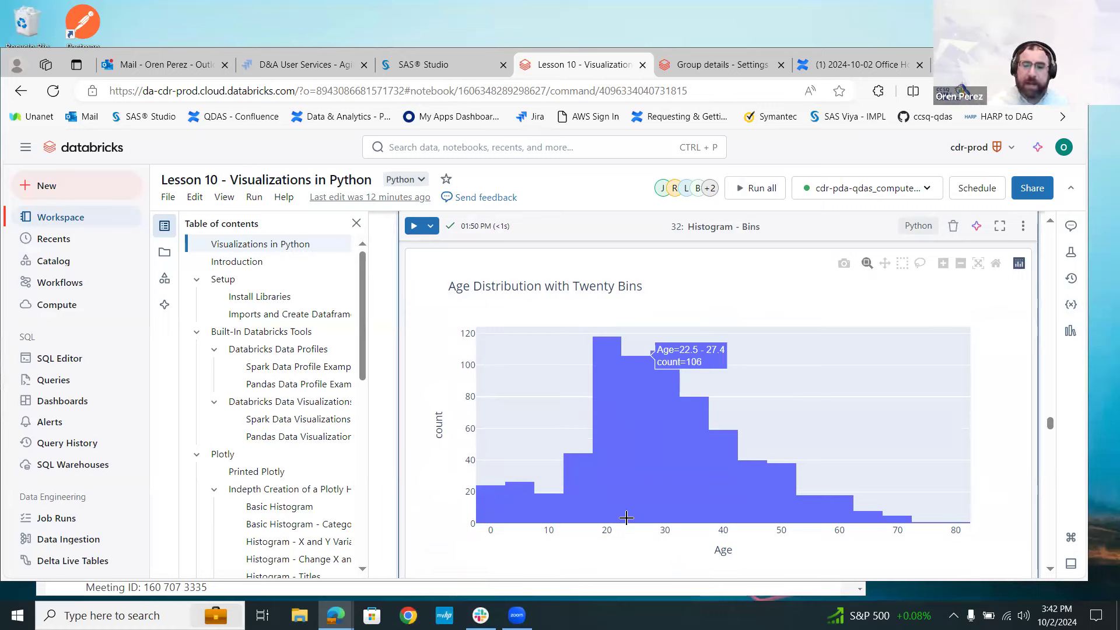
click(1050, 569)
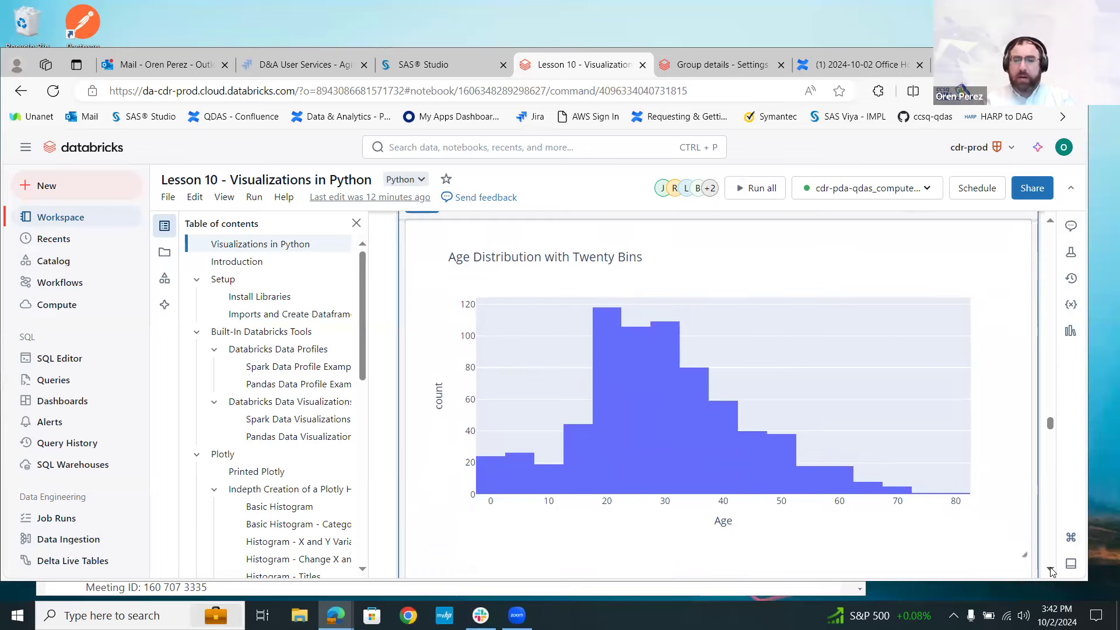
click(1050, 569)
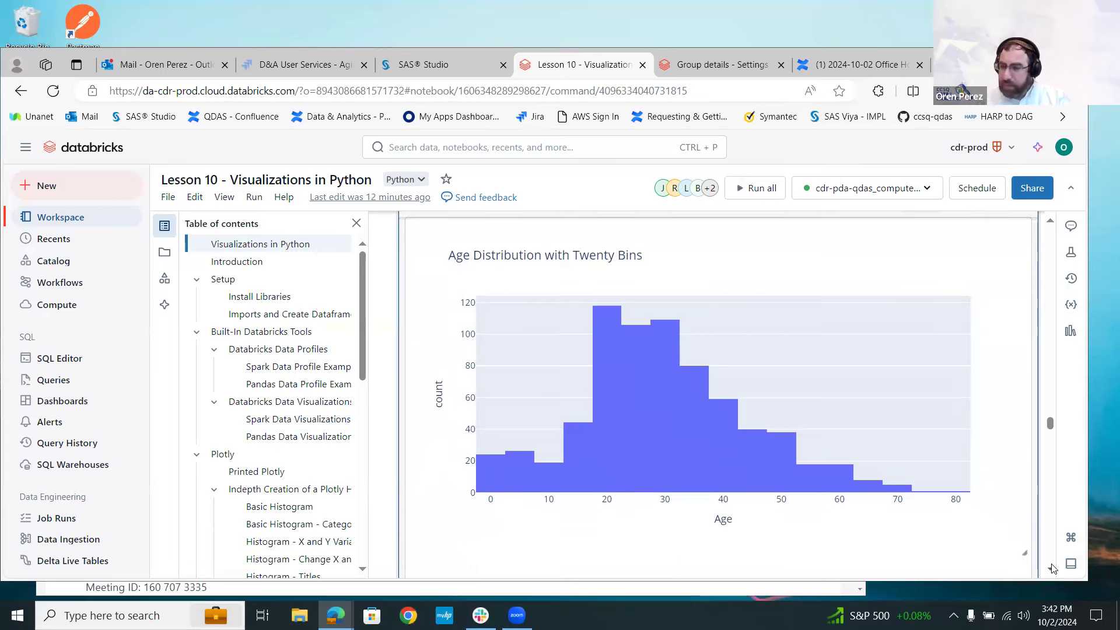
scroll(1050, 569, down, 5)
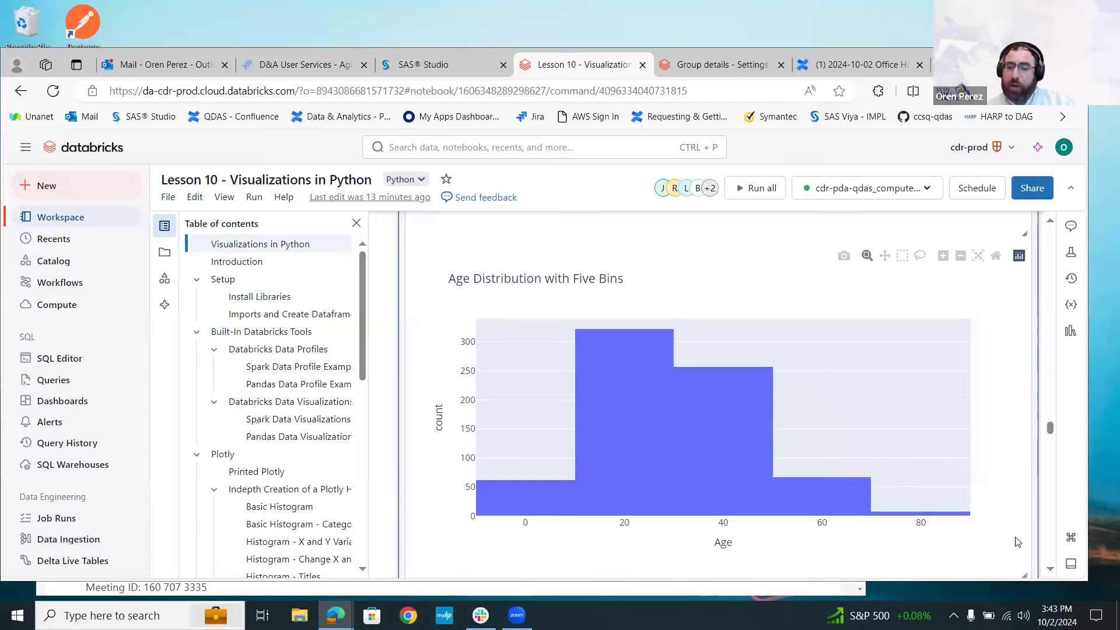
Examine the Histogram - Define Bins cell's bins=[0, 12, 18, 35, 60, 100], its age labels and the pd.cut assignment to df['AgeGroup'].
click(1048, 573)
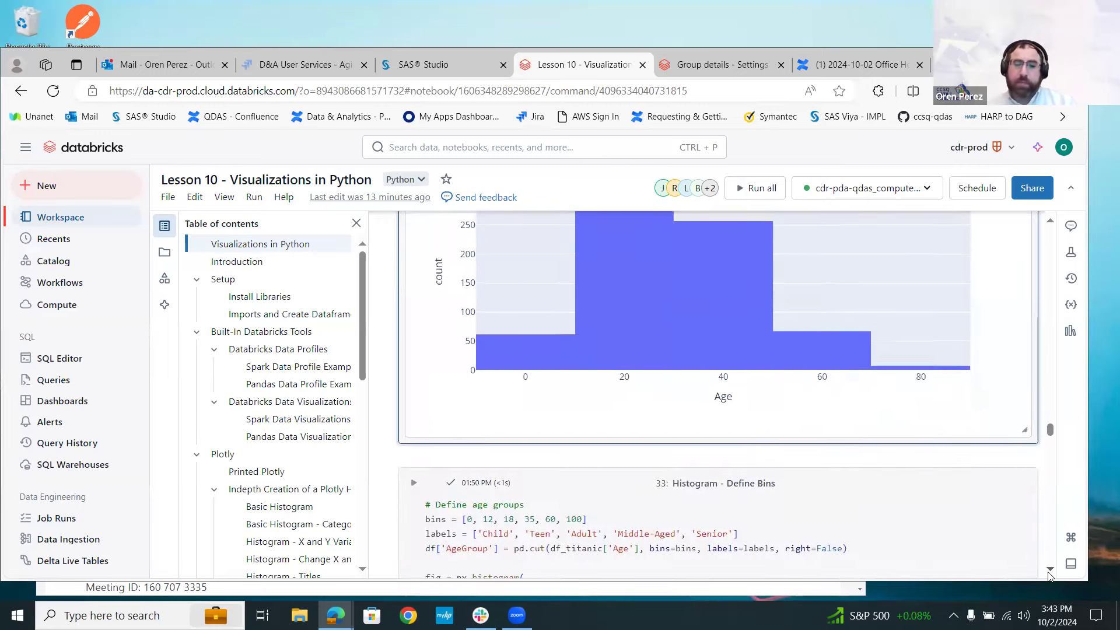
drag(1048, 573, 1048, 573)
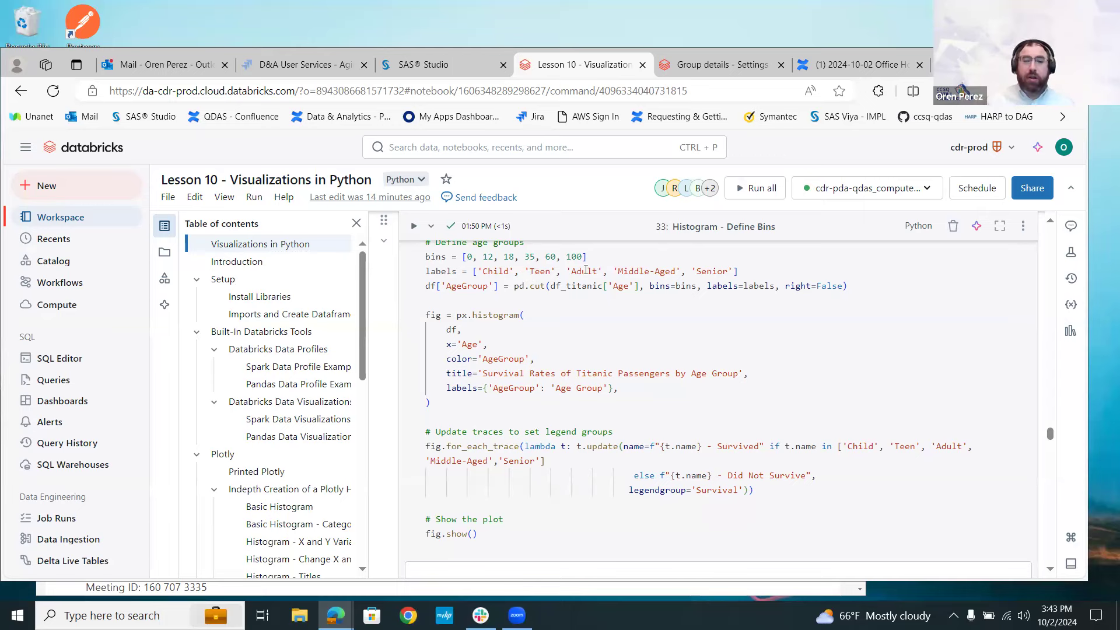
click(452, 290)
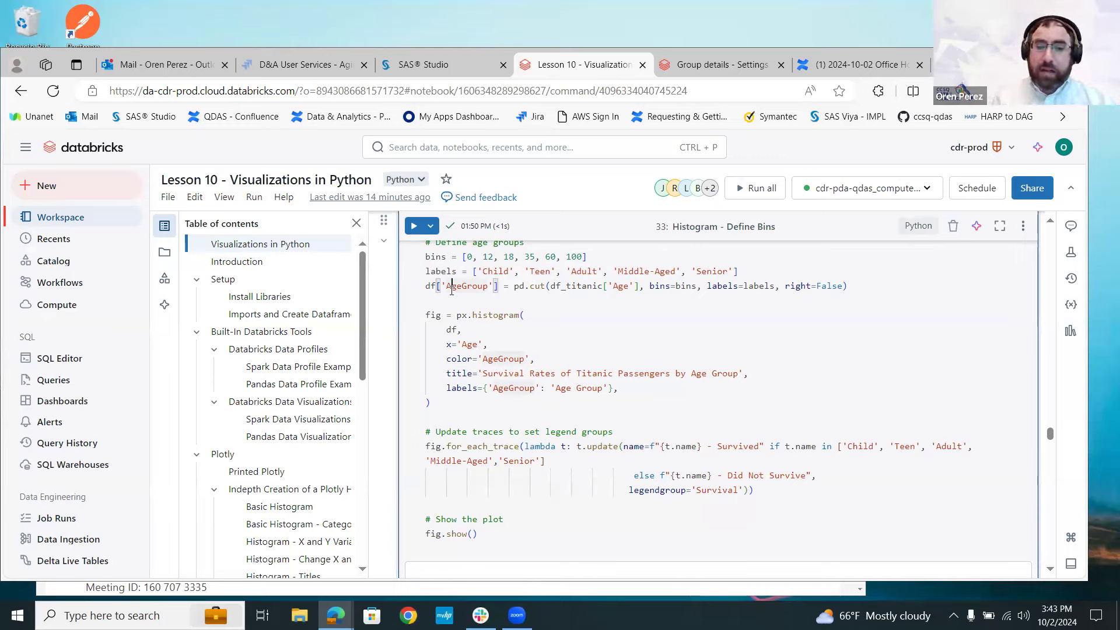
Examine the pd.cut call's df_titanic['Age'], bins=bins and labels=labels arguments in the Histogram - Define Bins cell.
key(Right)
key(Right)
key(Right)
key(Right)
key(Right)
key(Right)
key(Right)
key(Right)
key(Right)
key(Right)
key(Right)
key(Right)
key(Right)
key(Right)
key(Right)
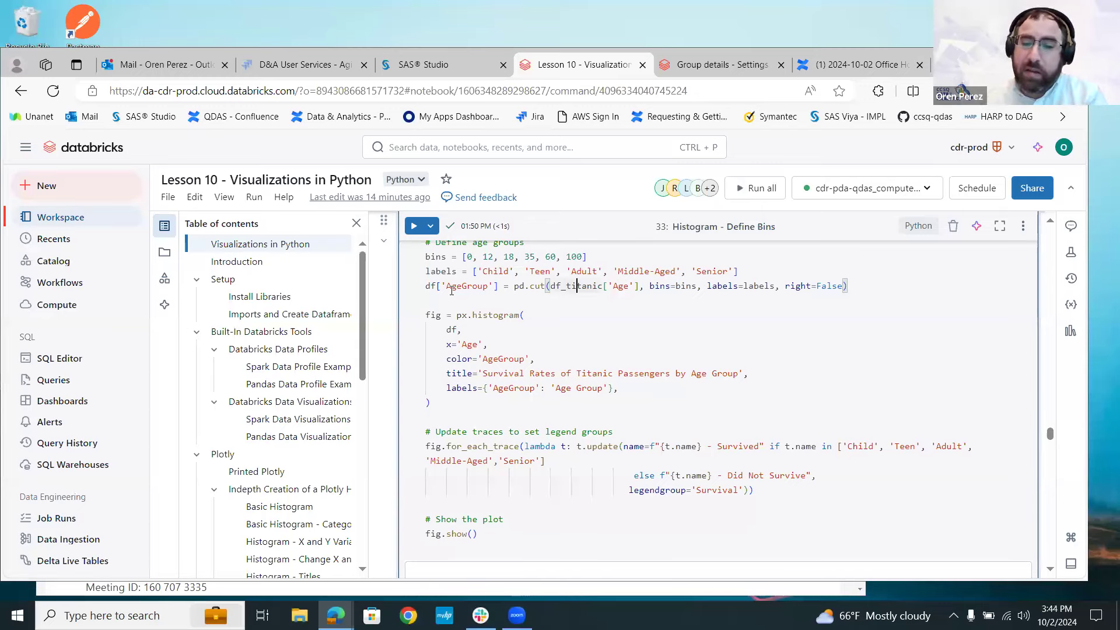
key(Right)
key(Right)
key(Right)
key(Right)
key(Right)
key(Right)
key(Right)
key(Right)
key(Right)
key(Right)
key(Right)
key(Right)
key(Right)
key(Right)
key(Right)
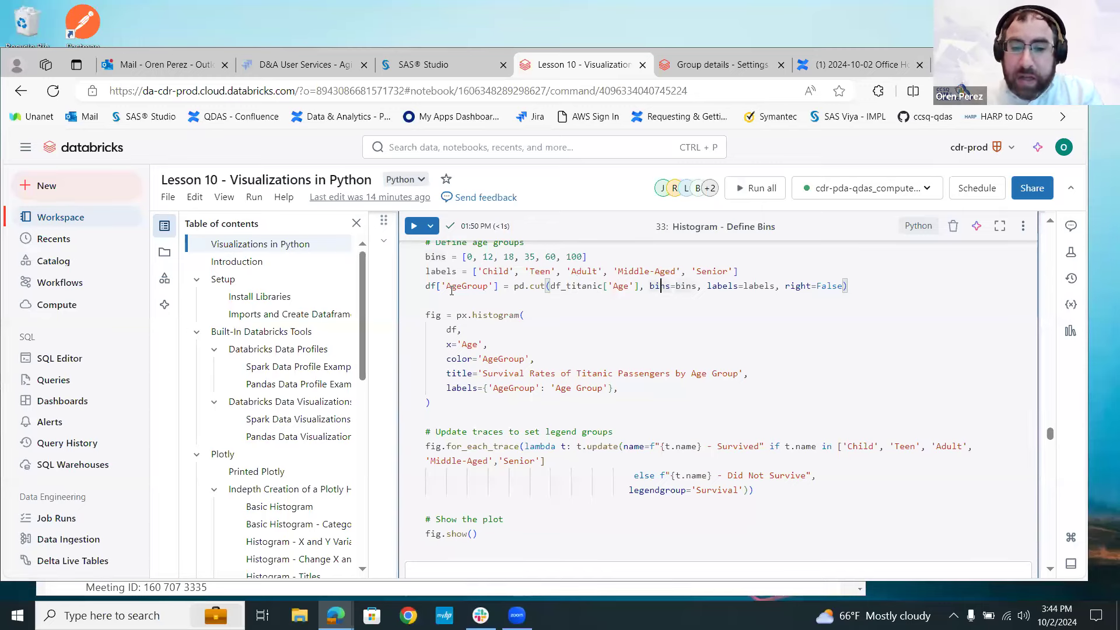
key(Right)
key(Right)
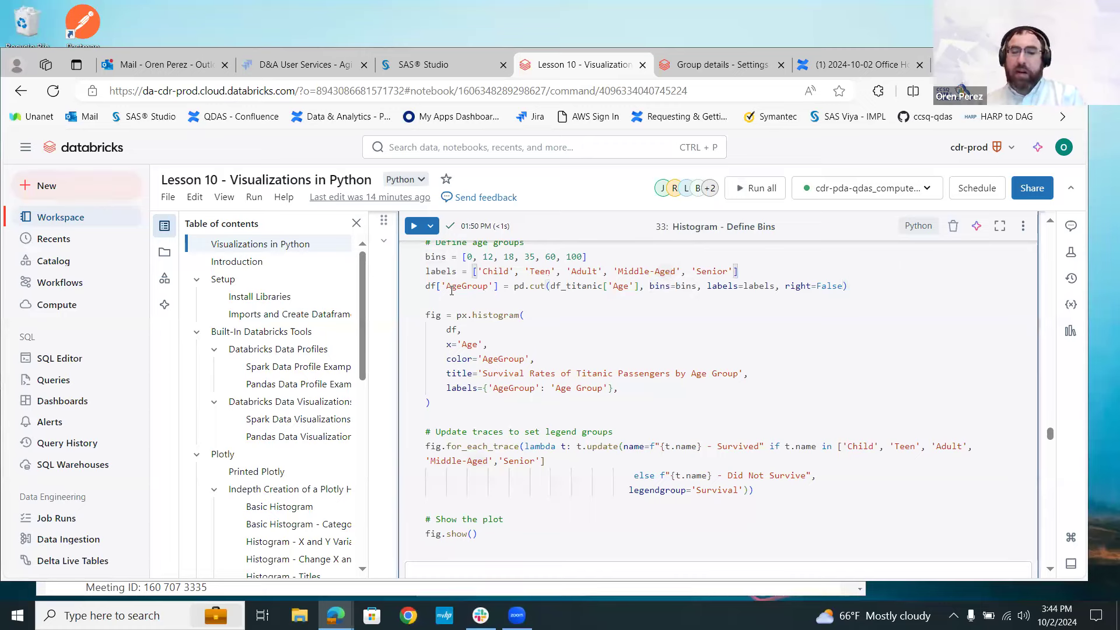
key(Right)
key(Right)
key(Right)
key(Right)
key(Right)
key(Right)
key(Right)
key(Right)
key(Right)
key(Right)
key(Right)
key(Right)
key(Right)
key(Right)
key(Right)
key(Right)
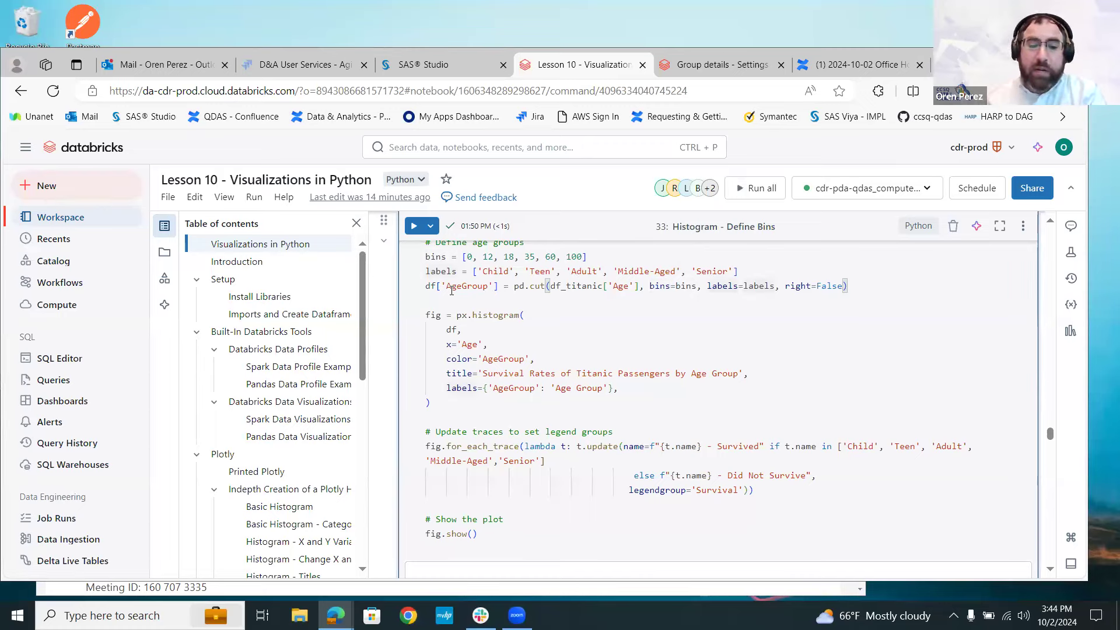
Delete the letter e from the labels value in the pd.cut call, leaving labels=labls, and place the cursor on the px.histogram line.
key(Delete)
key(Down)
key(Down)
key(Down)
key(Down)
key(Down)
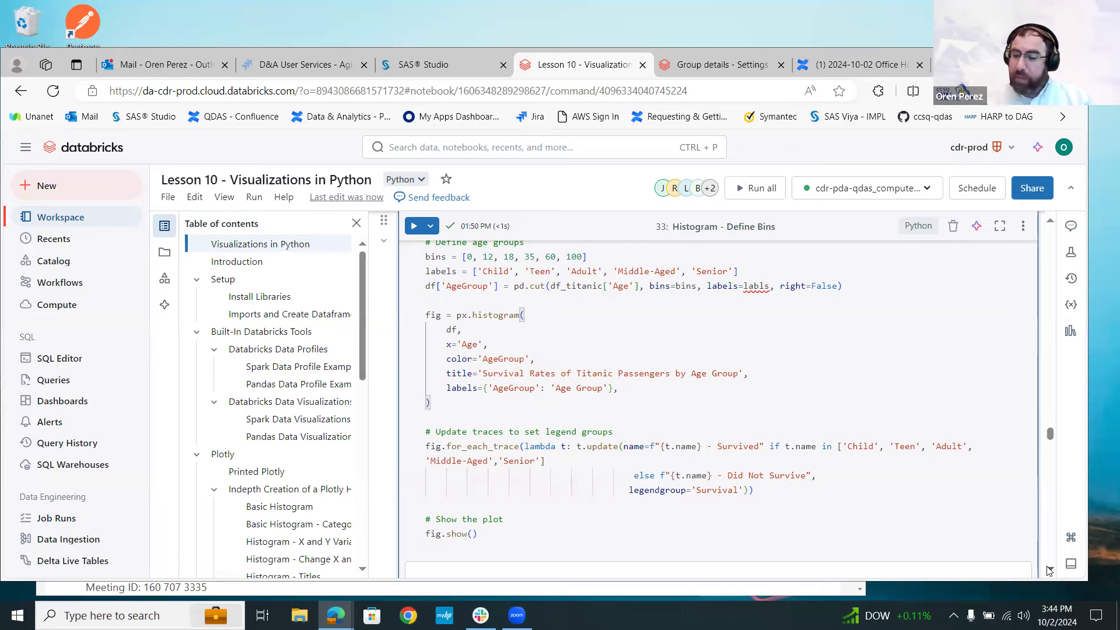
Compare the Survival Rates of Titanic Passengers by Age Group chart with its px.histogram code, checking the Adult and Child bars' age ranges.
scroll(1046, 571, down, 4)
scroll(1046, 571, down, 1)
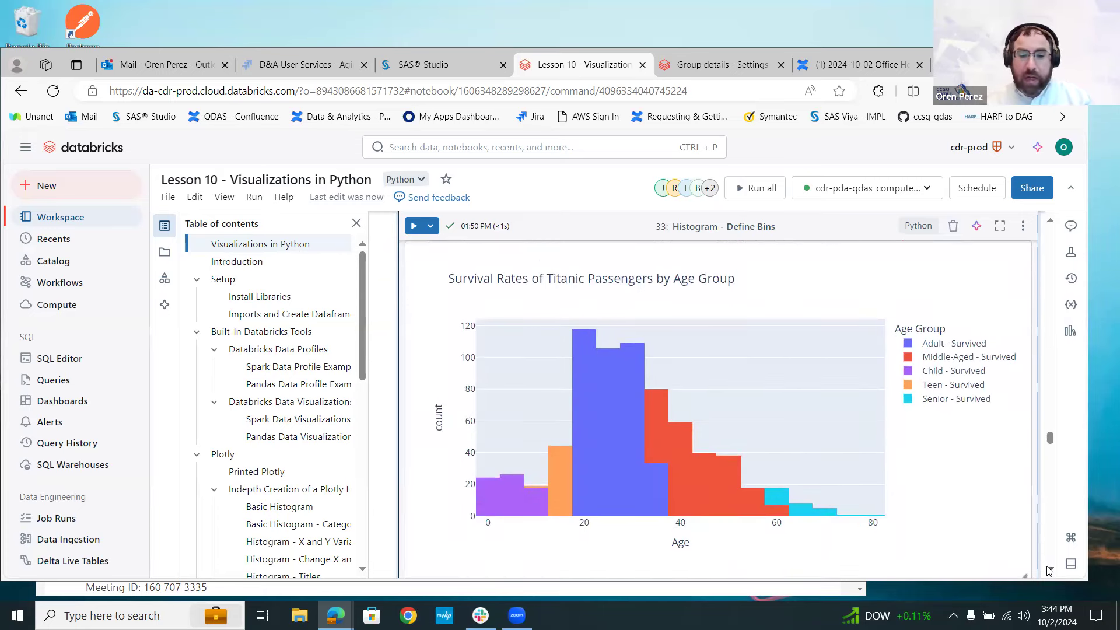
mouse_move(597, 427)
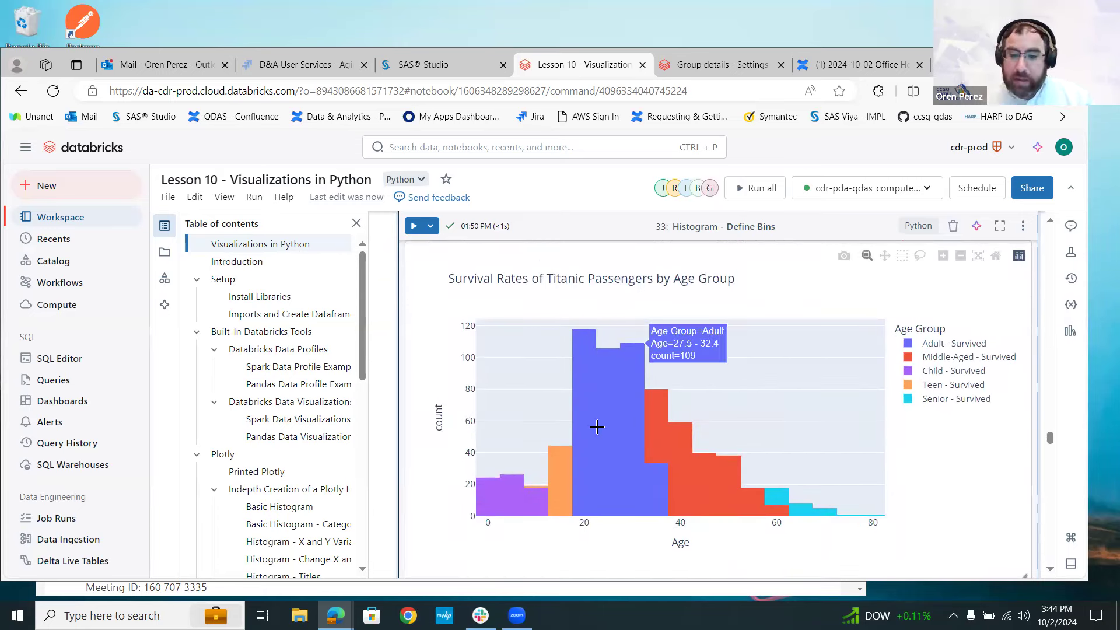
click(1049, 222)
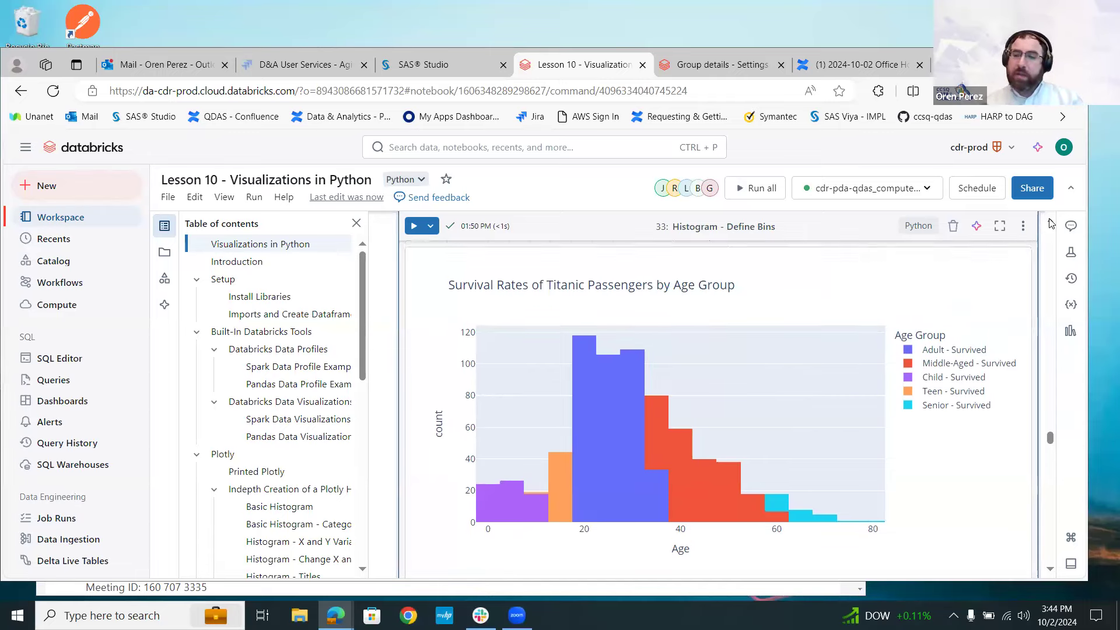
scroll(1049, 222, up, 4)
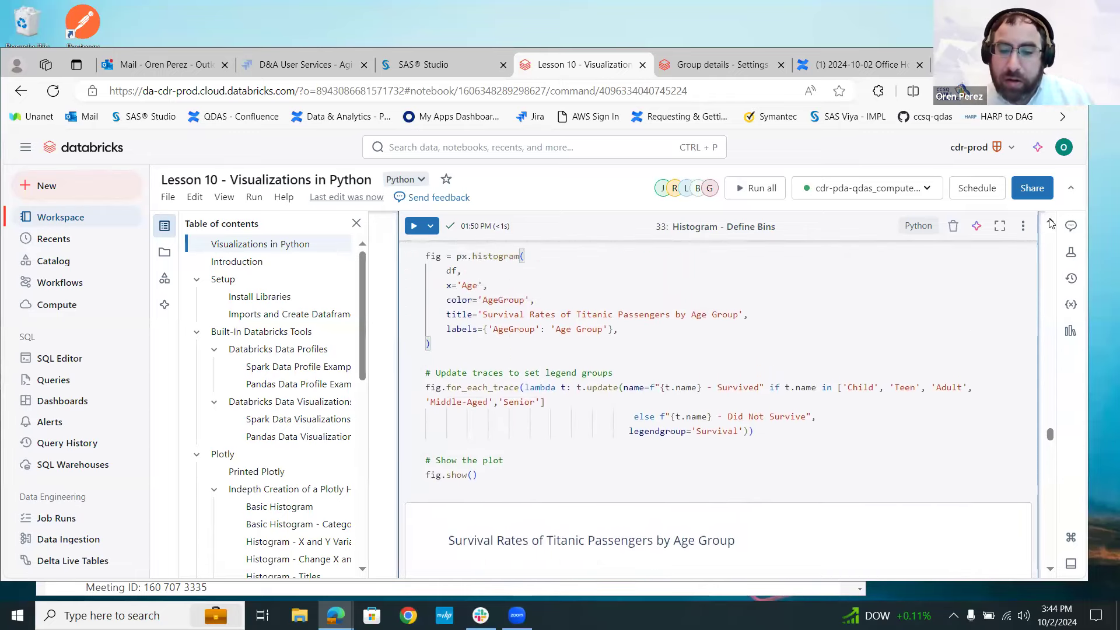
scroll(1050, 221, up, 1)
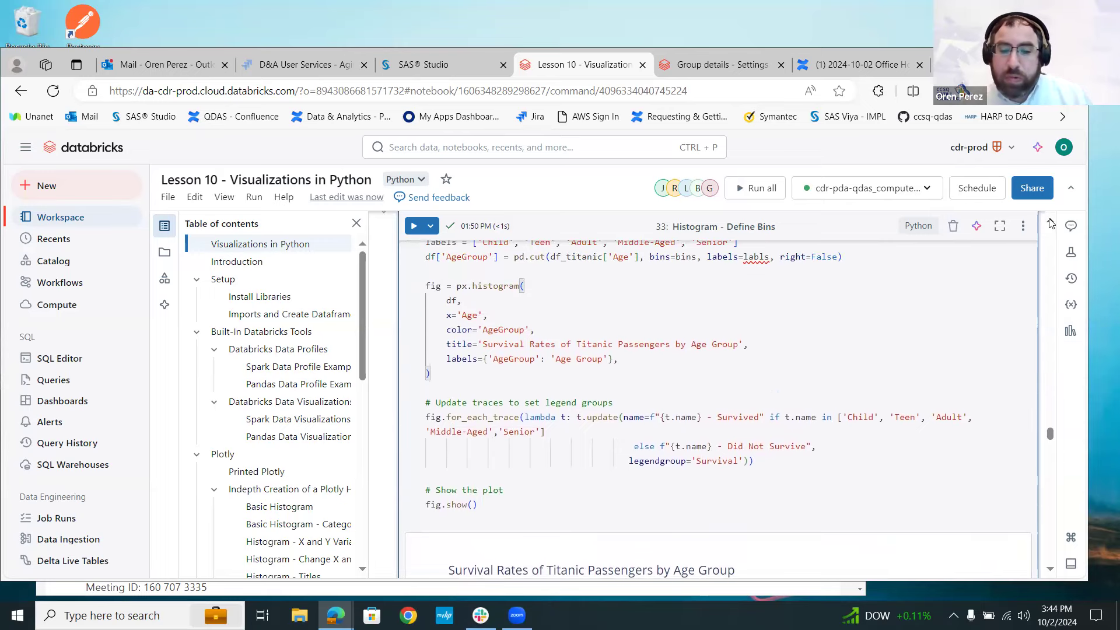
scroll(1049, 223, up, 1)
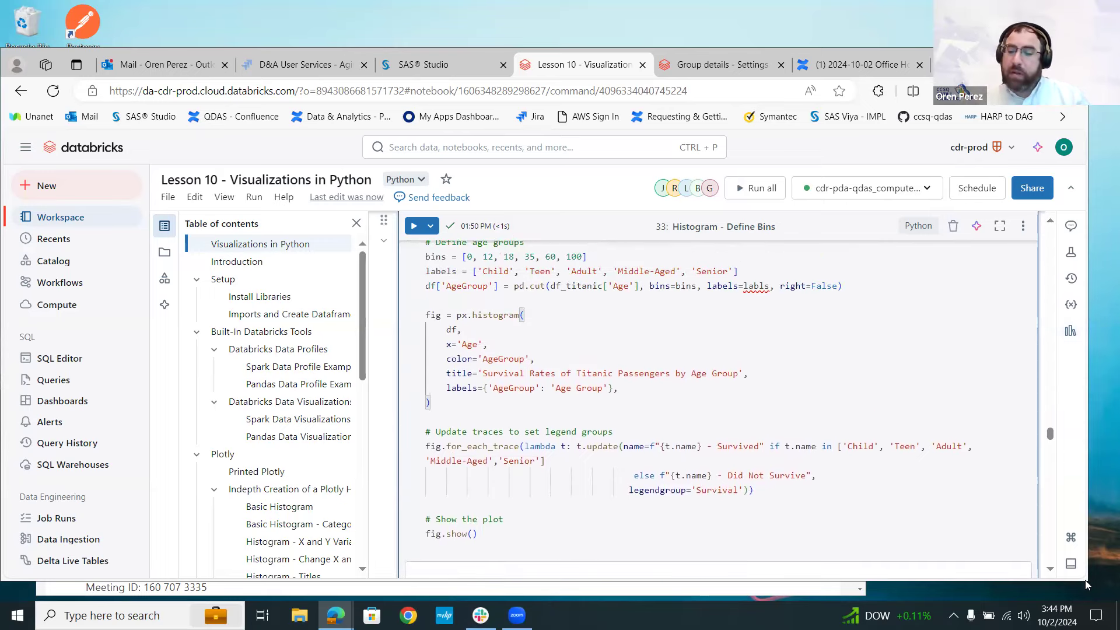
click(1050, 570)
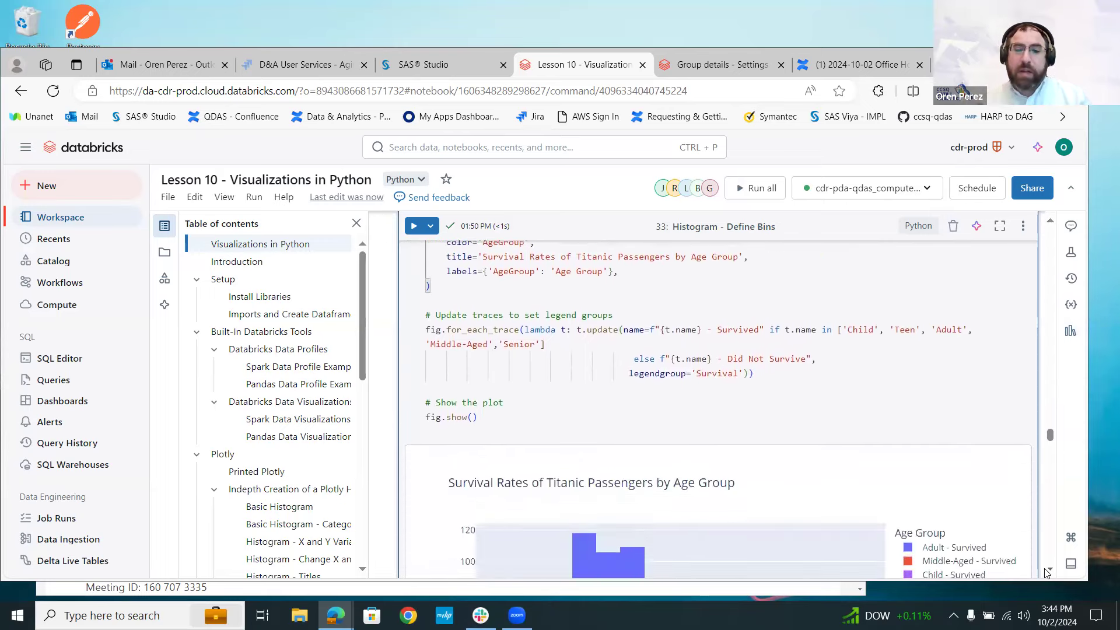
scroll(1048, 569, down, 4)
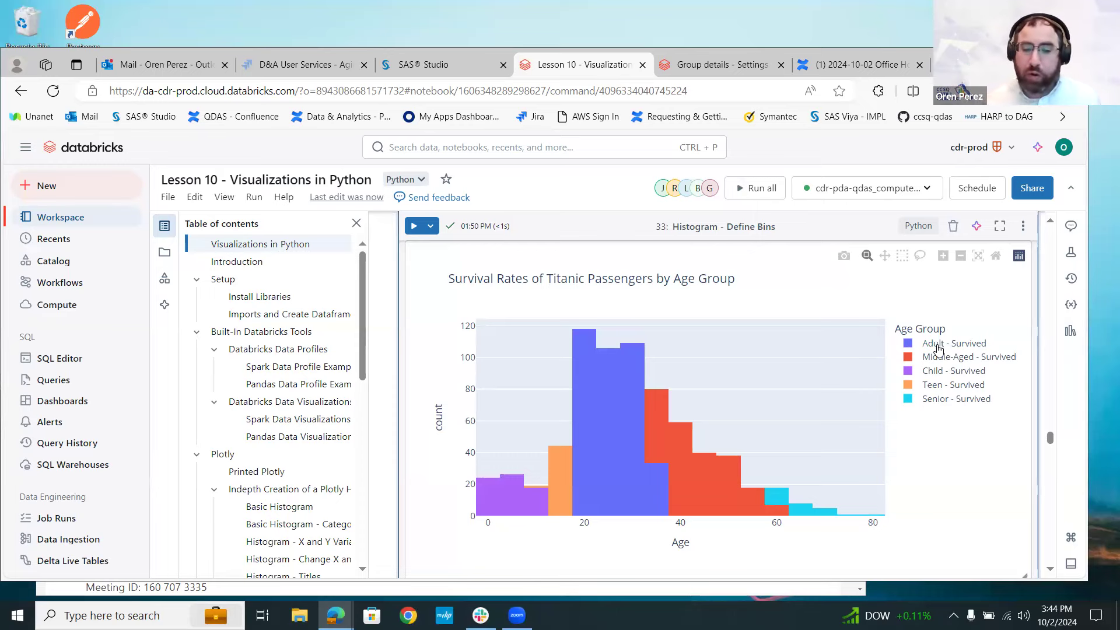
mouse_move(480, 503)
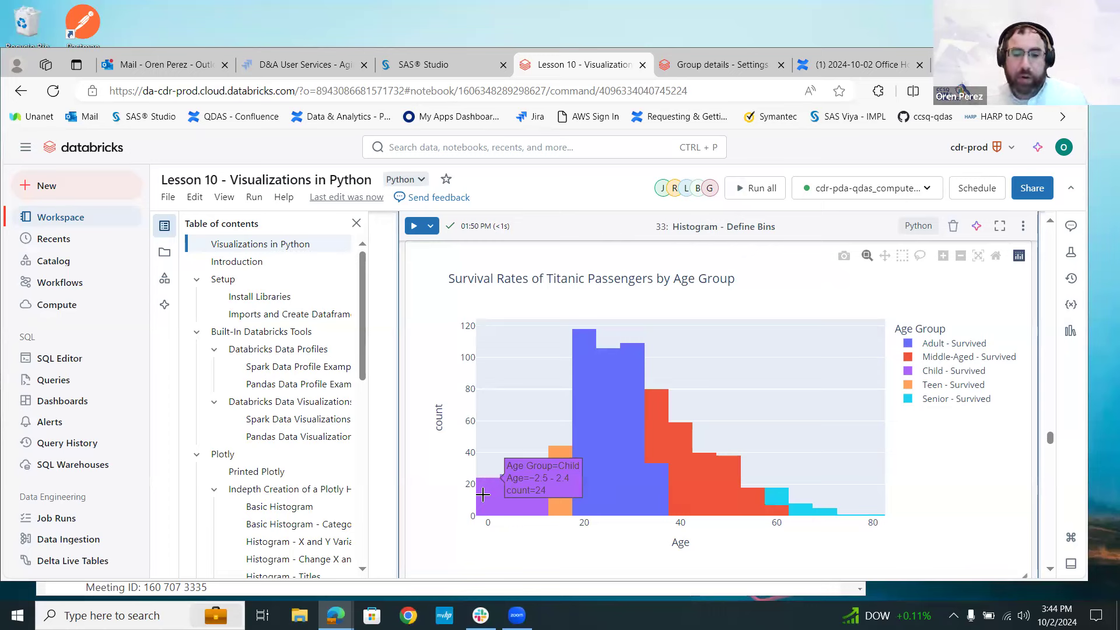
mouse_move(514, 493)
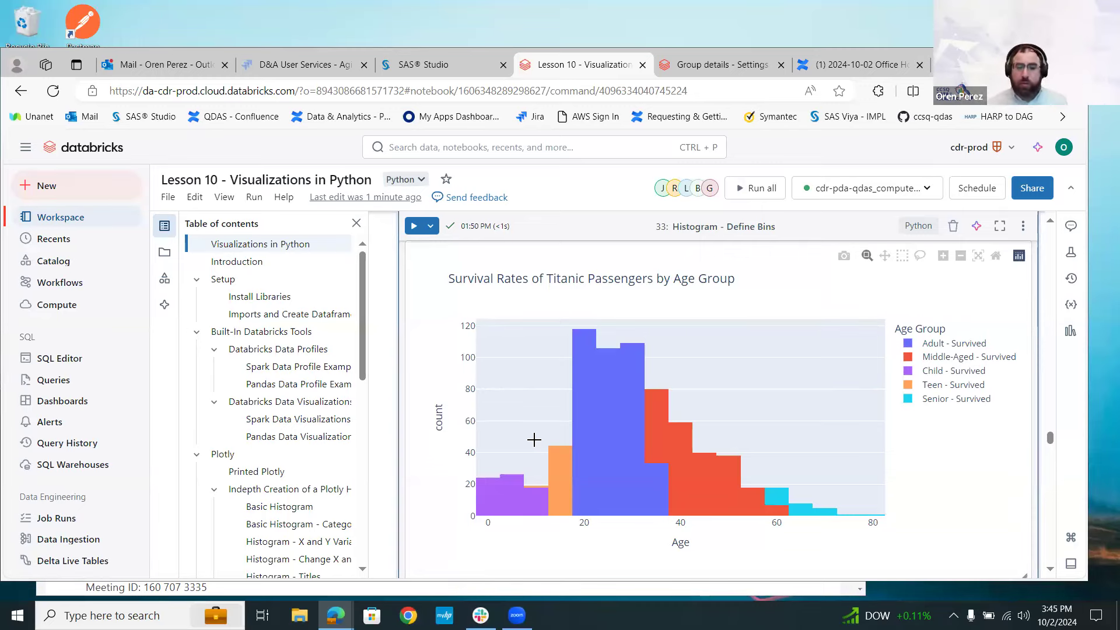
Examine the Histogram - Bargap cell's bargap=0.4 setting and compare its spaced date chart with the chart without gaps.
scroll(1047, 569, down, 4)
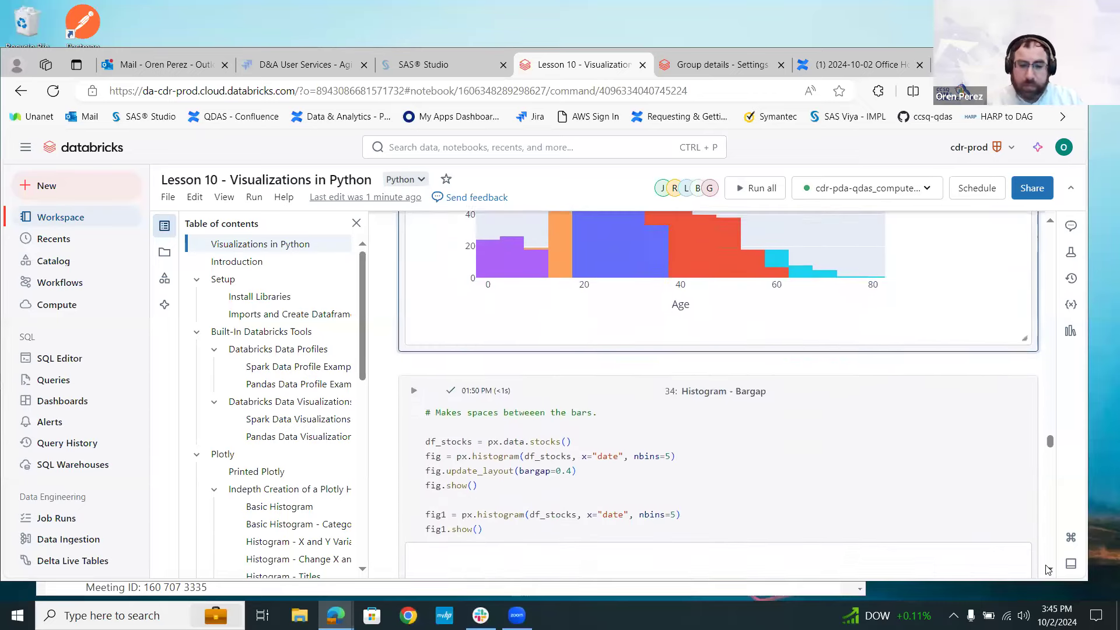
scroll(1048, 568, down, 3)
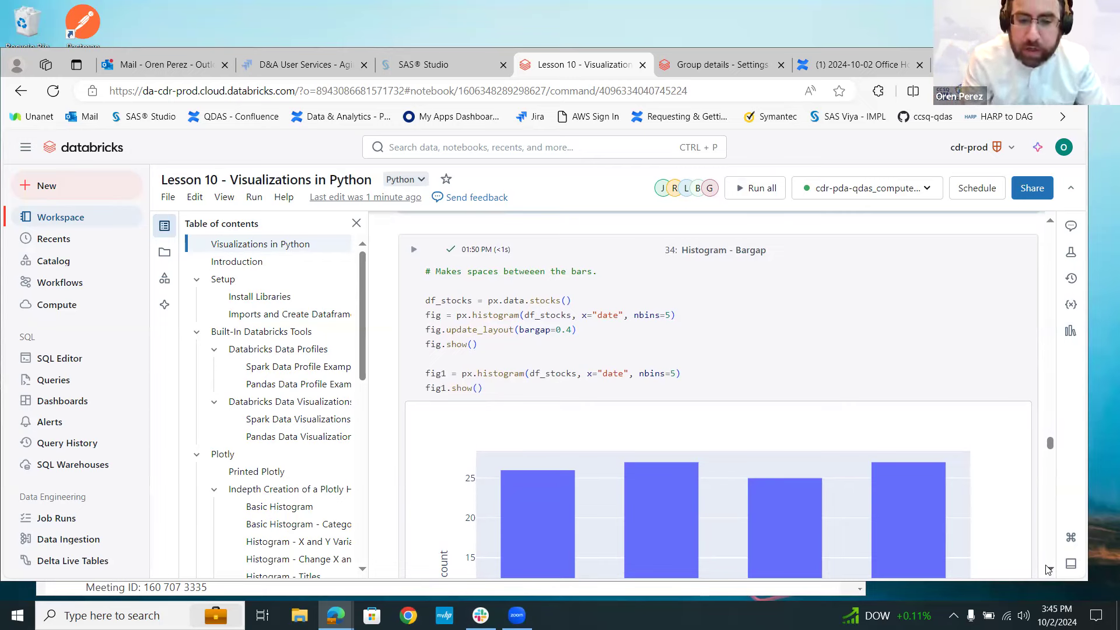
scroll(1048, 569, down, 3)
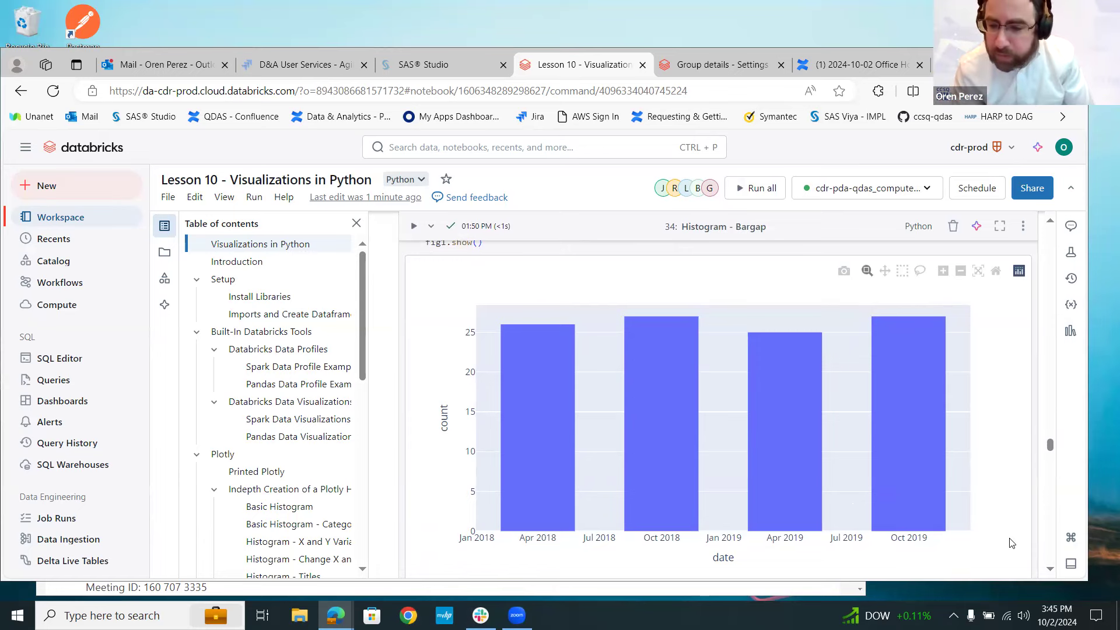
click(1050, 569)
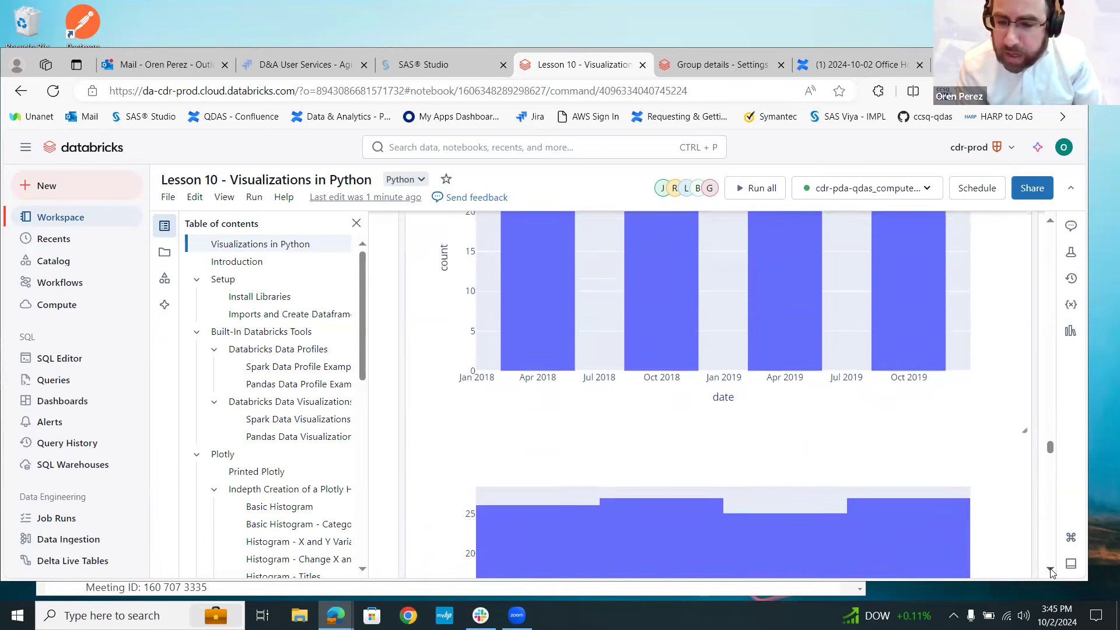
click(1050, 569)
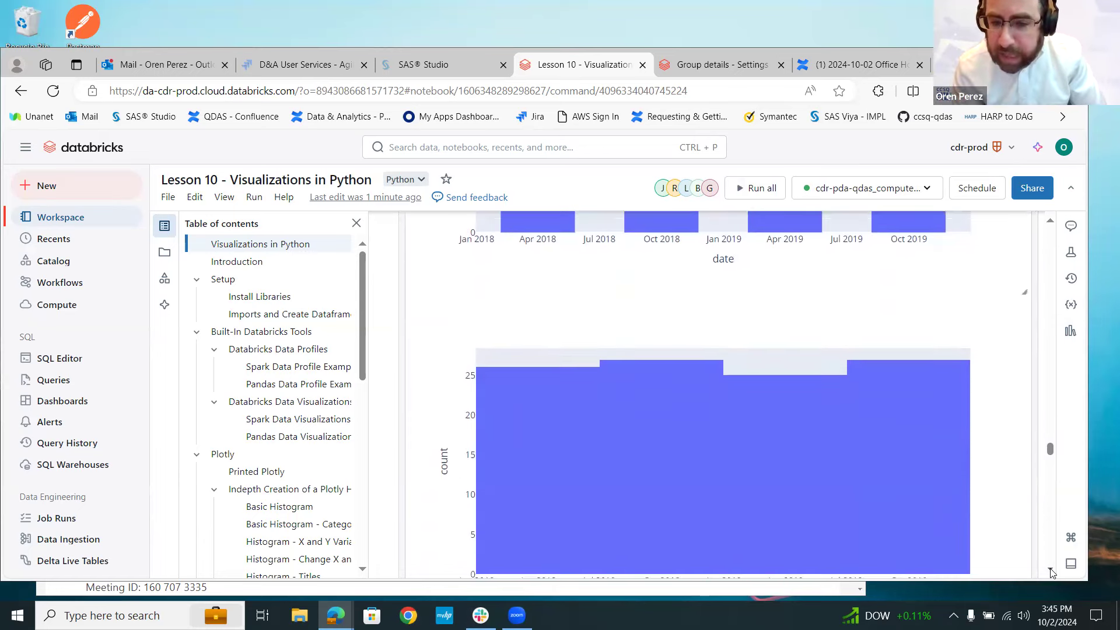
click(1050, 569)
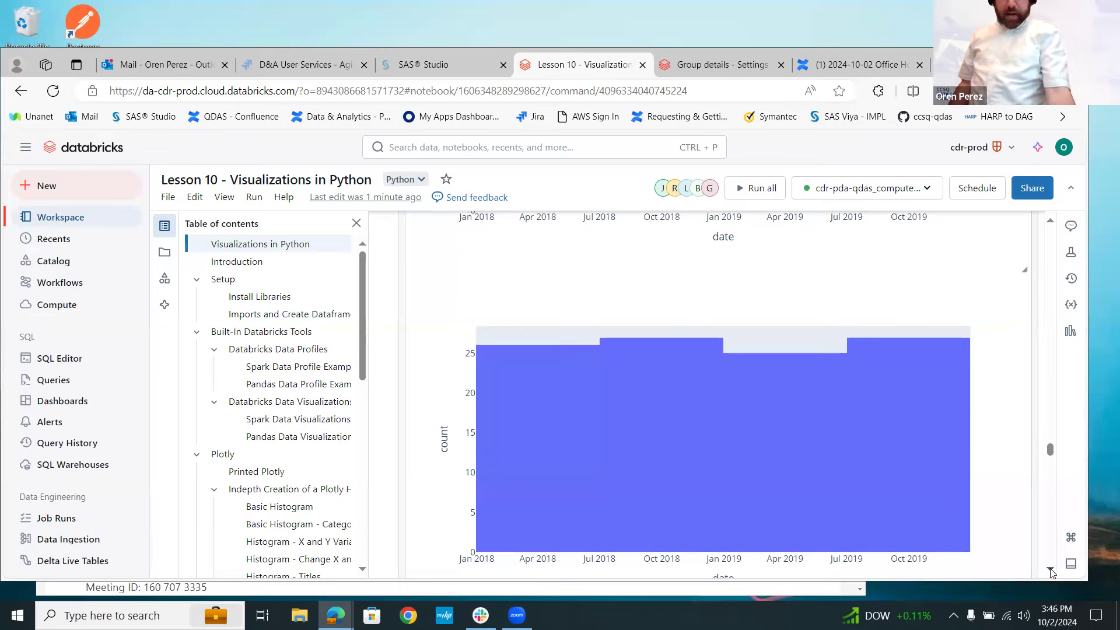
Read the Histogram - Facets cell's facet_col='Survived' code and view its Age Distribution by Survival Status charts.
scroll(1050, 572, down, 5)
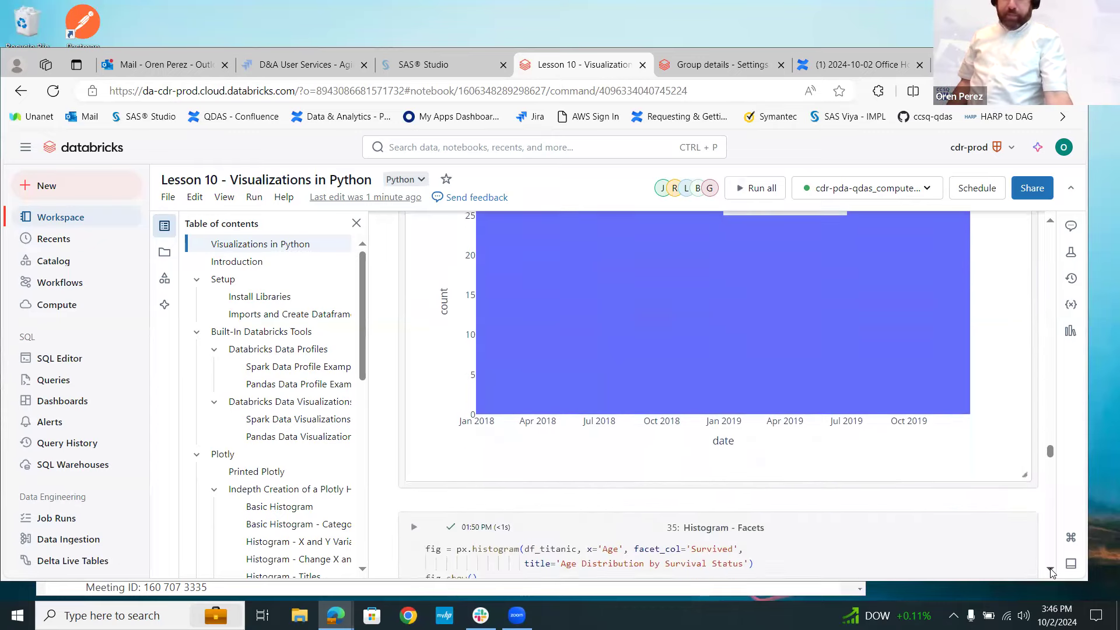
scroll(1050, 572, down, 3)
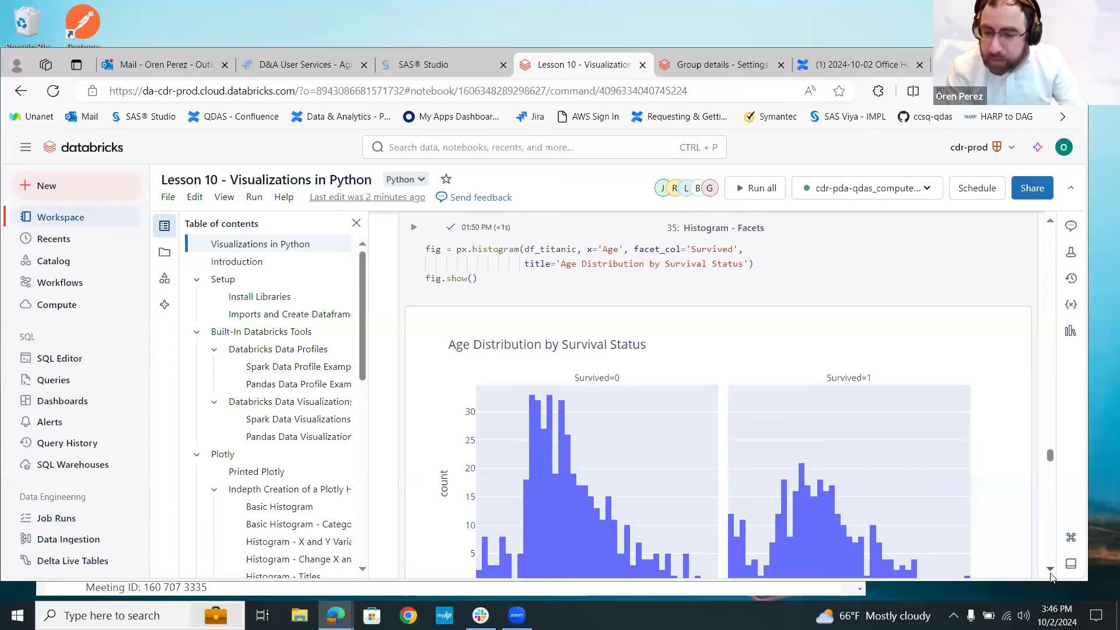
scroll(1050, 576, down, 2)
Examine the Histogram - Colors code with color='Sex' and inspect the male and female bars in the Age Distribution by Gender chart.
scroll(1050, 577, down, 5)
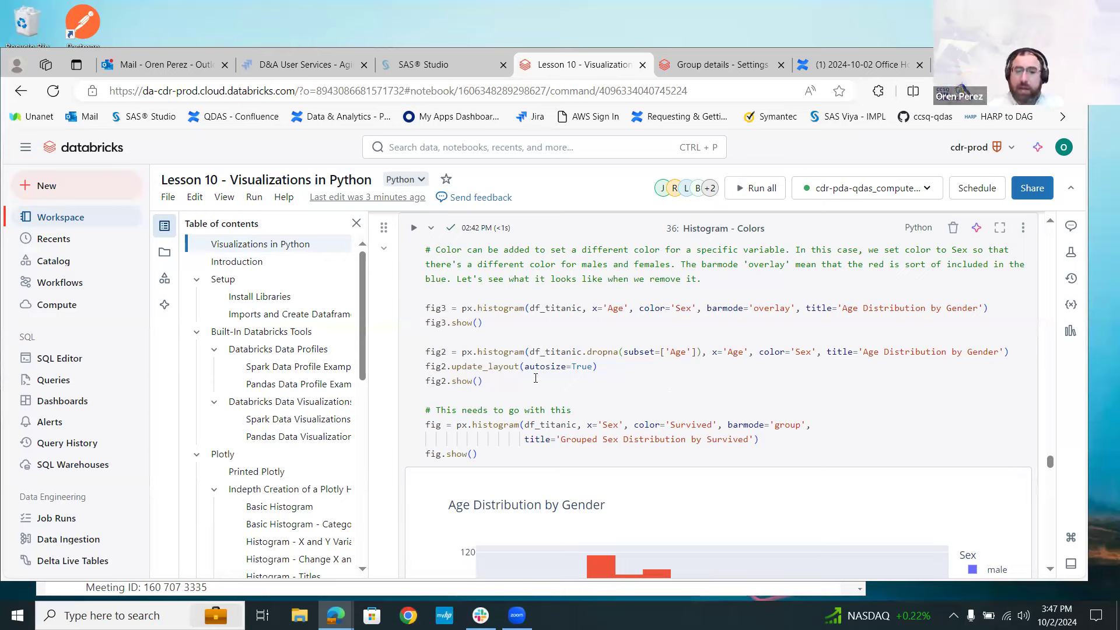
click(1050, 571)
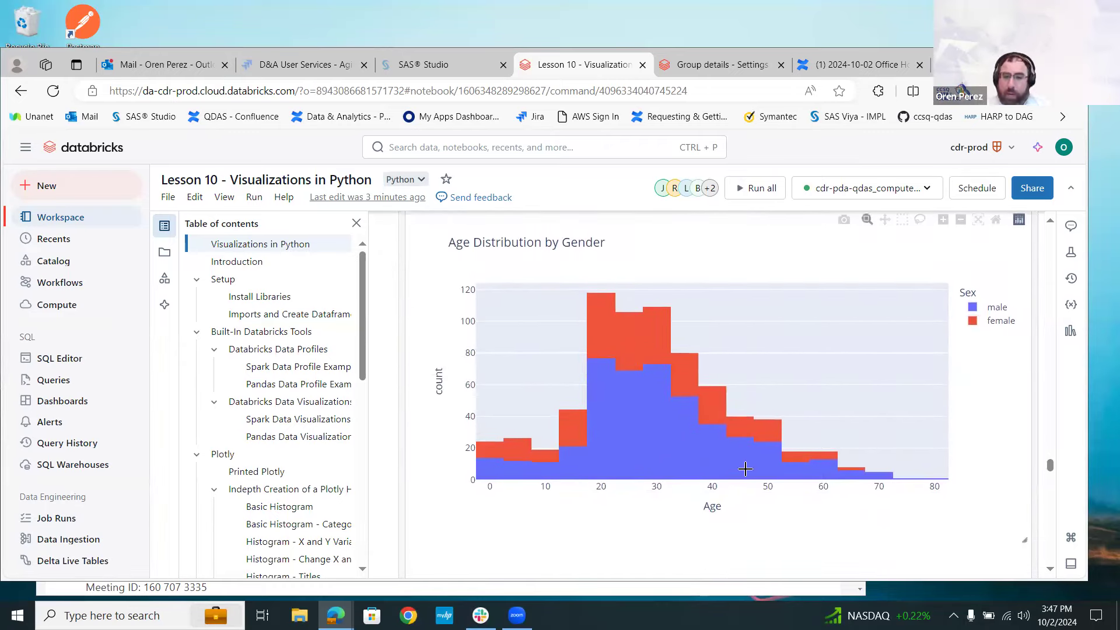
mouse_move(598, 392)
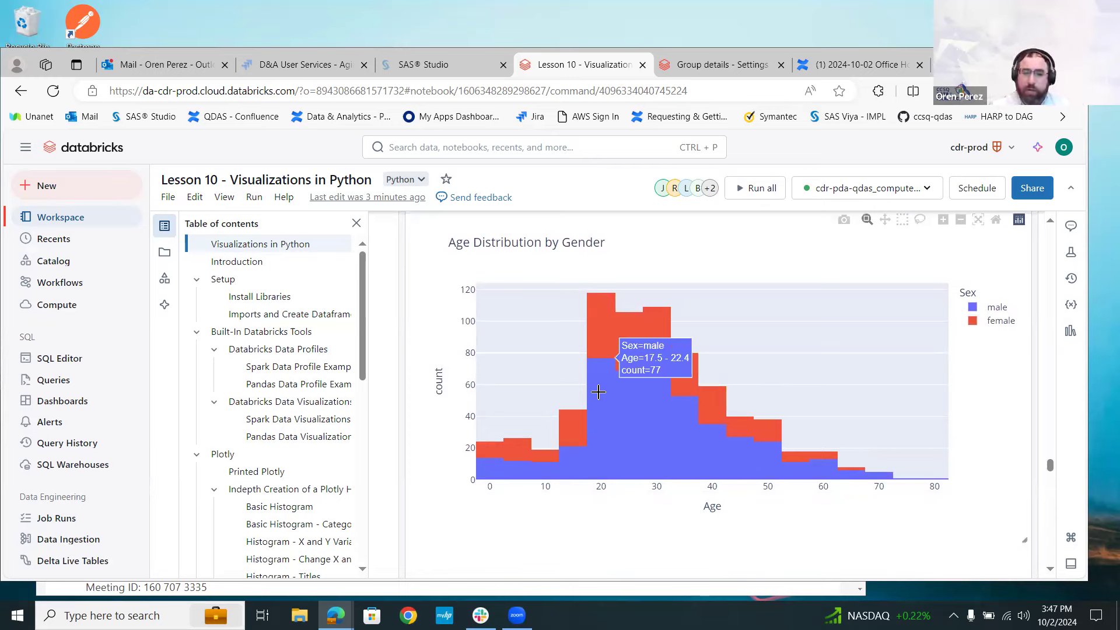
mouse_move(599, 347)
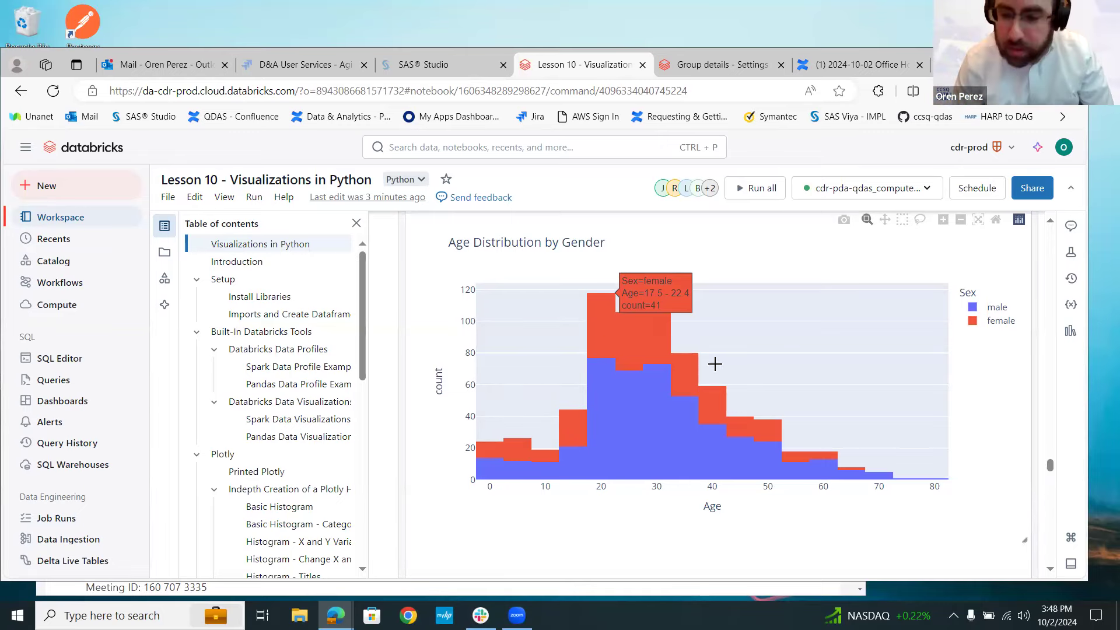
Inspect the male and female bars of the Grouped Sex Distribution by Survived chart and continue to the Histogram - Histfunc cell.
click(1050, 569)
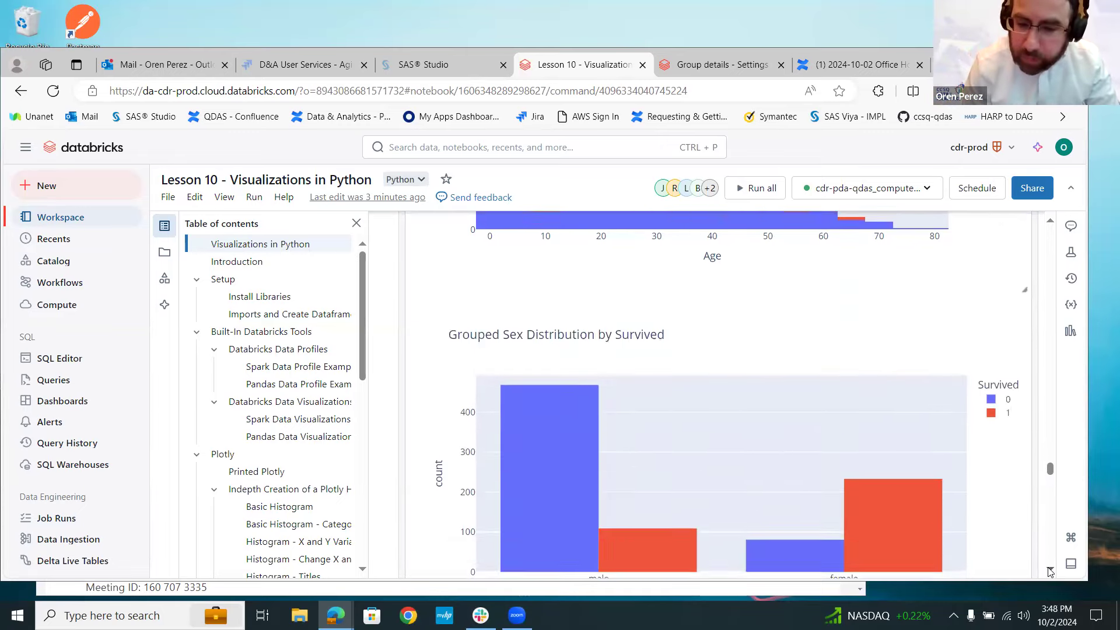
click(1050, 568)
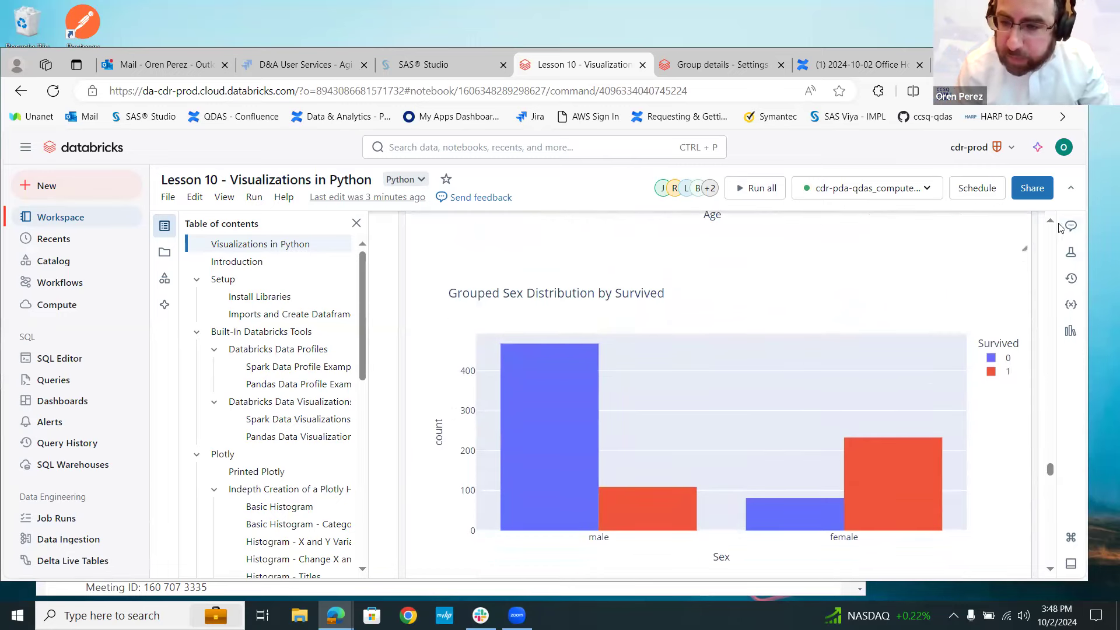
click(1052, 221)
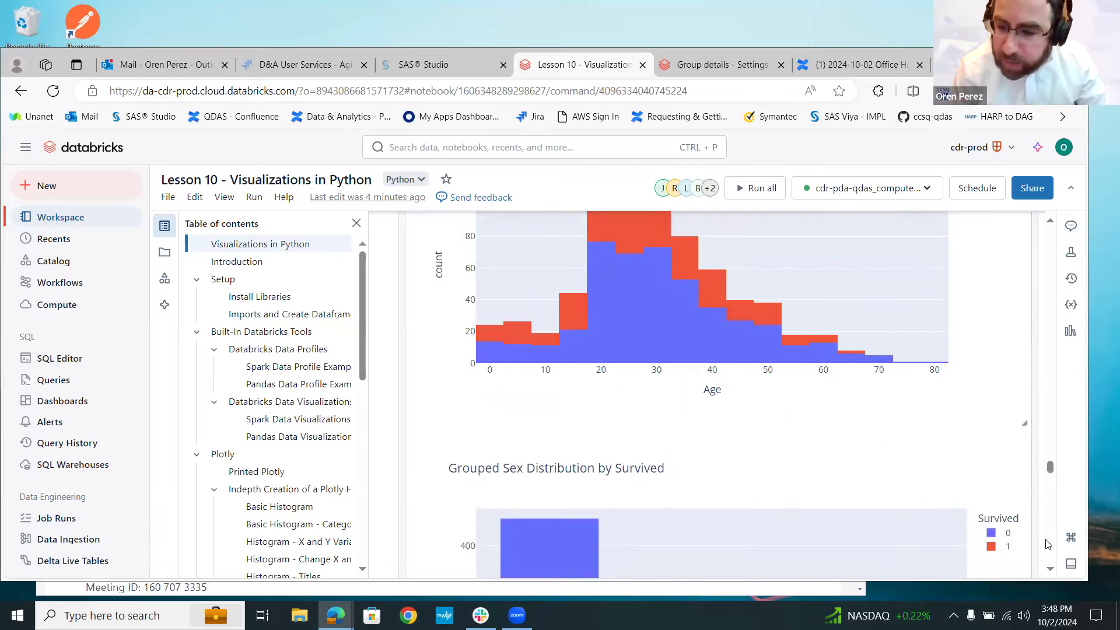
scroll(1049, 573, down, 4)
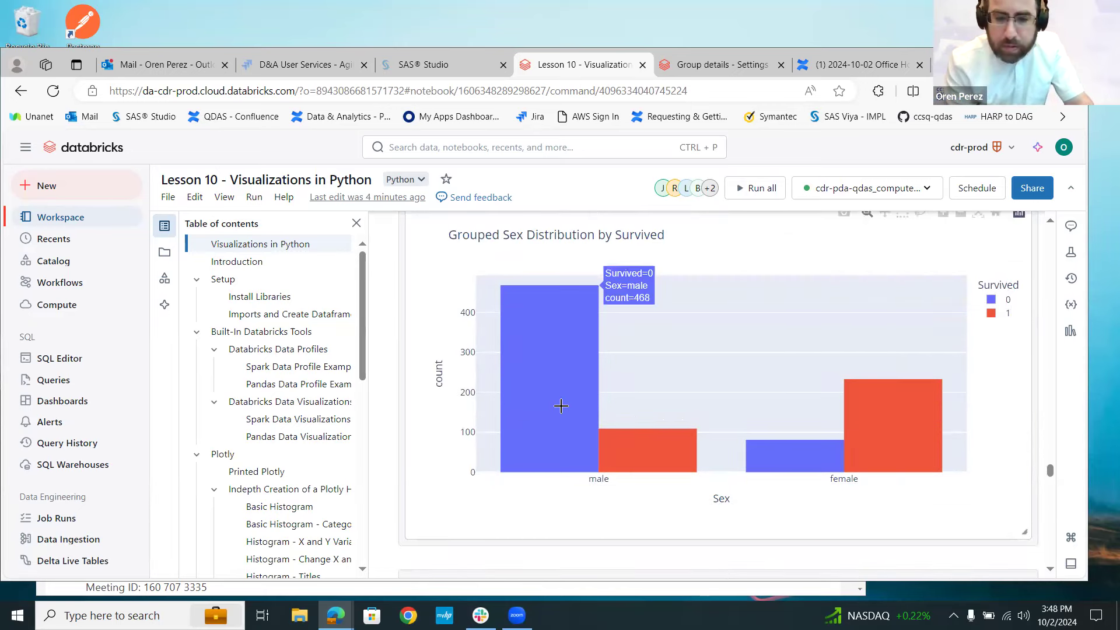
mouse_move(645, 455)
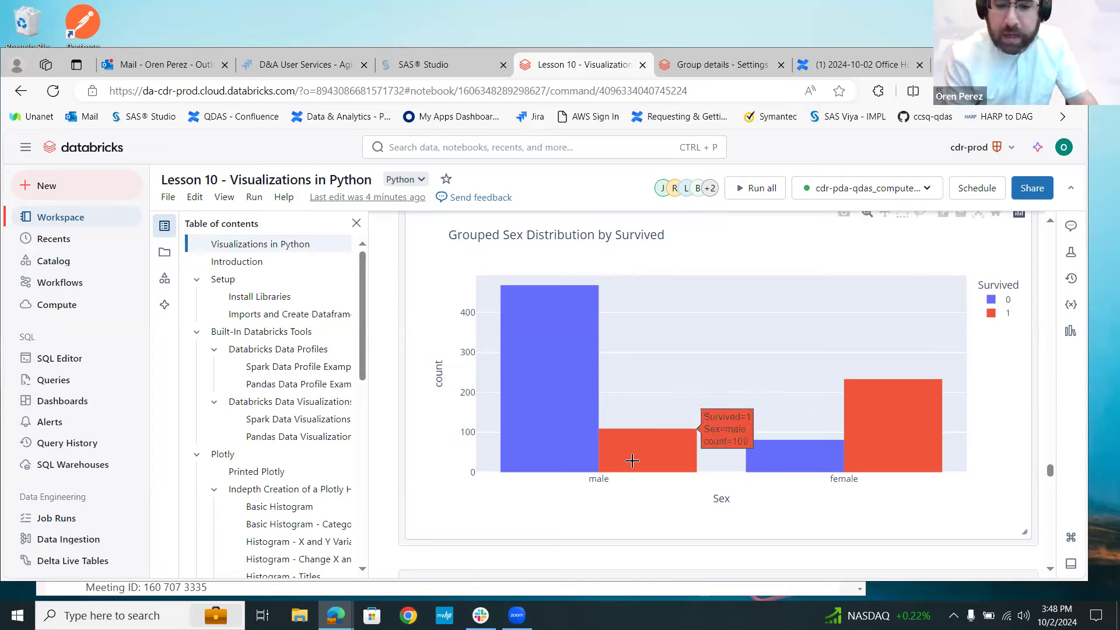
mouse_move(838, 444)
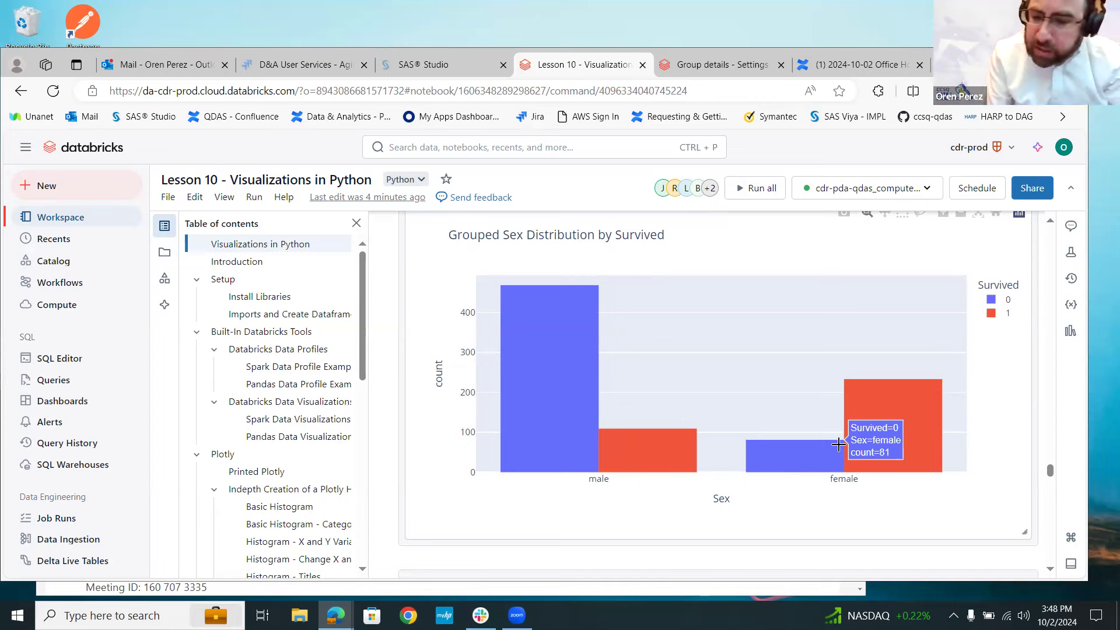
mouse_move(574, 463)
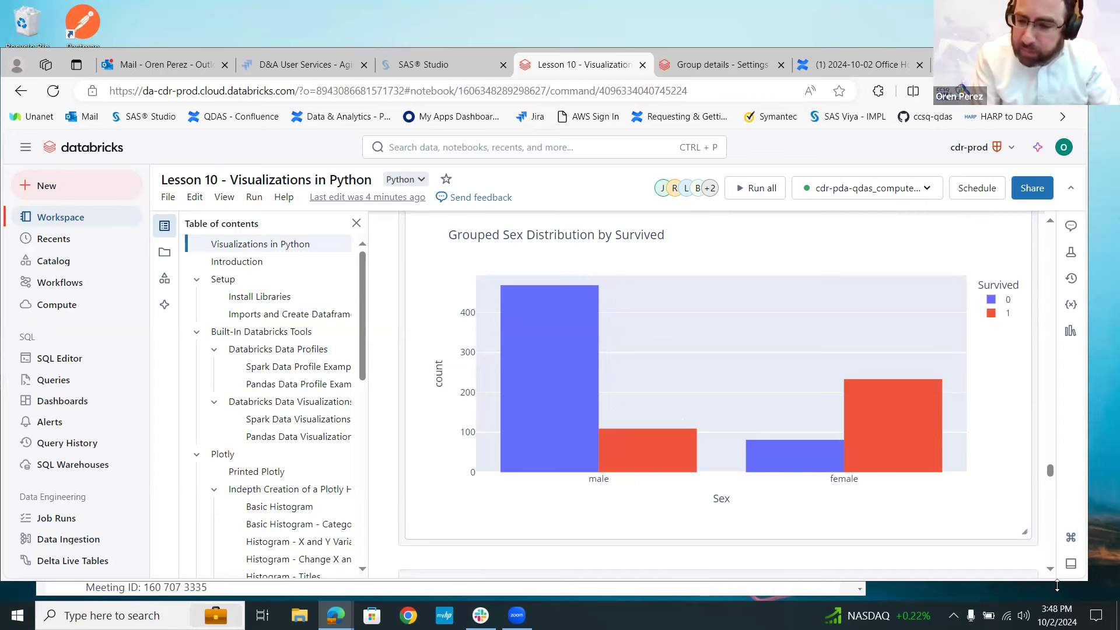
click(1051, 569)
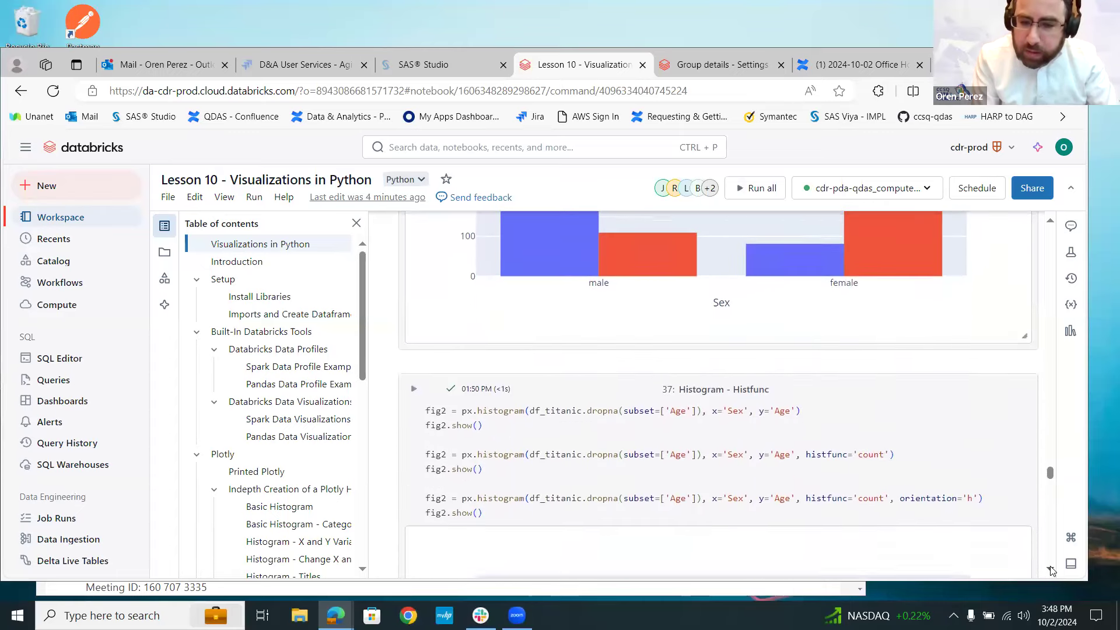
Read the Histogram - Histfunc code and inspect the male and female bars of the sum of Age chart.
click(1051, 570)
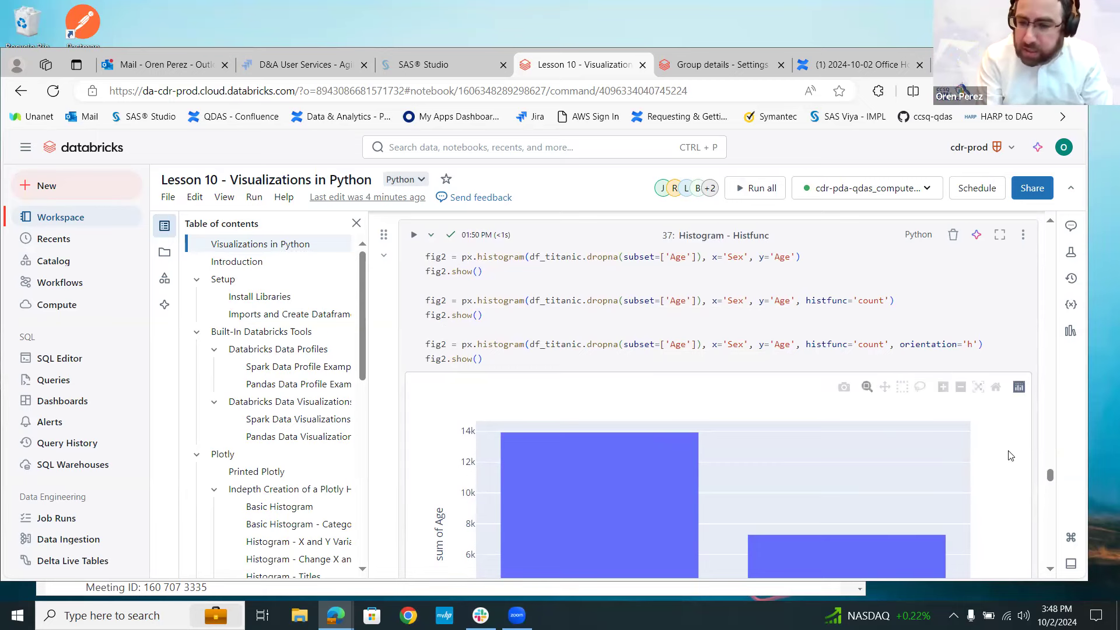
click(1053, 572)
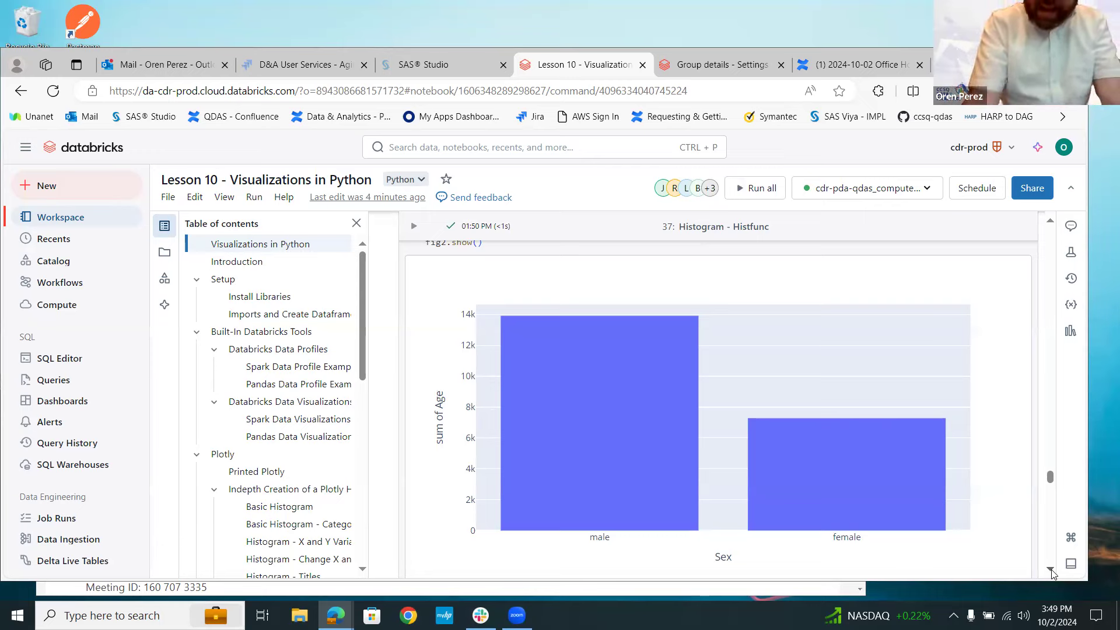
mouse_move(631, 509)
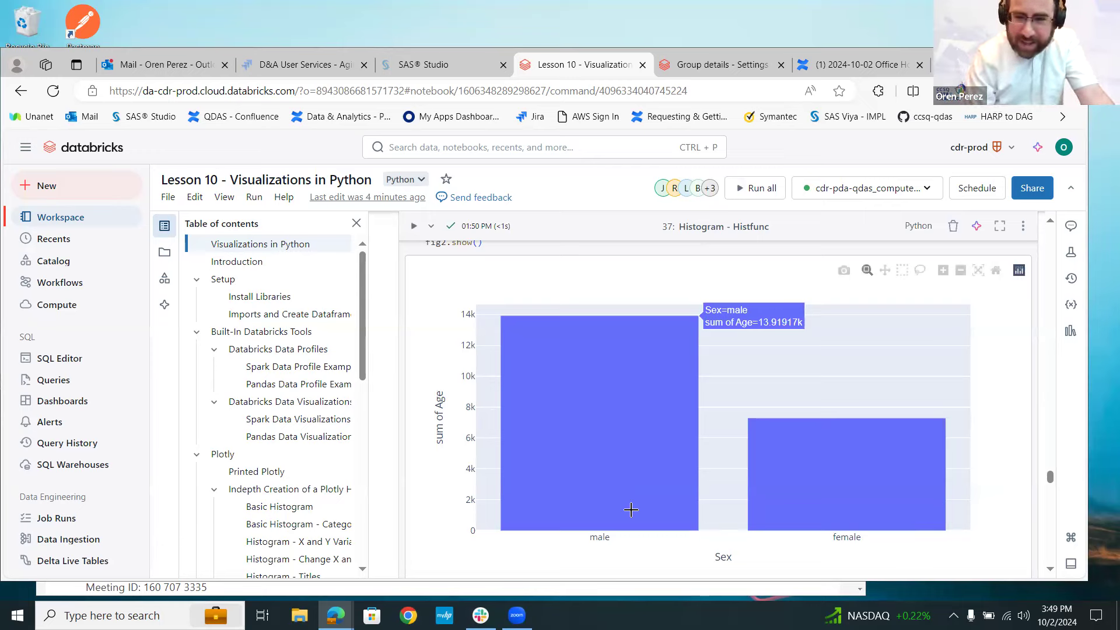
mouse_move(781, 510)
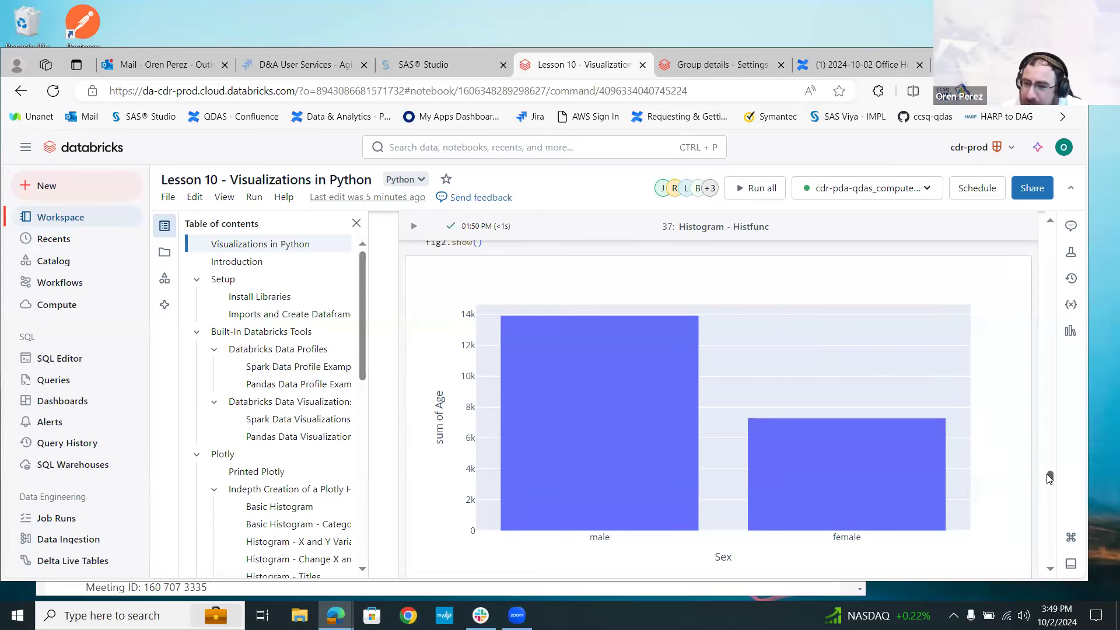
View the Histogram - Histfunc cell's histfunc='count' chart by Sex and its horizontal Age chart made with orientation='h'.
drag(1050, 478, 1050, 483)
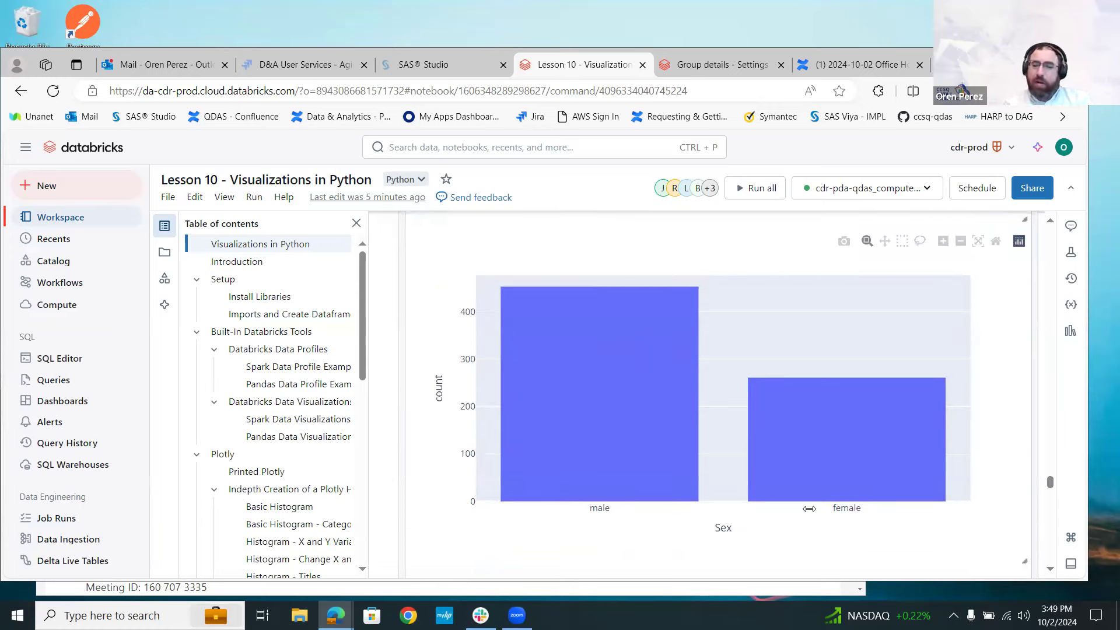
mouse_move(877, 451)
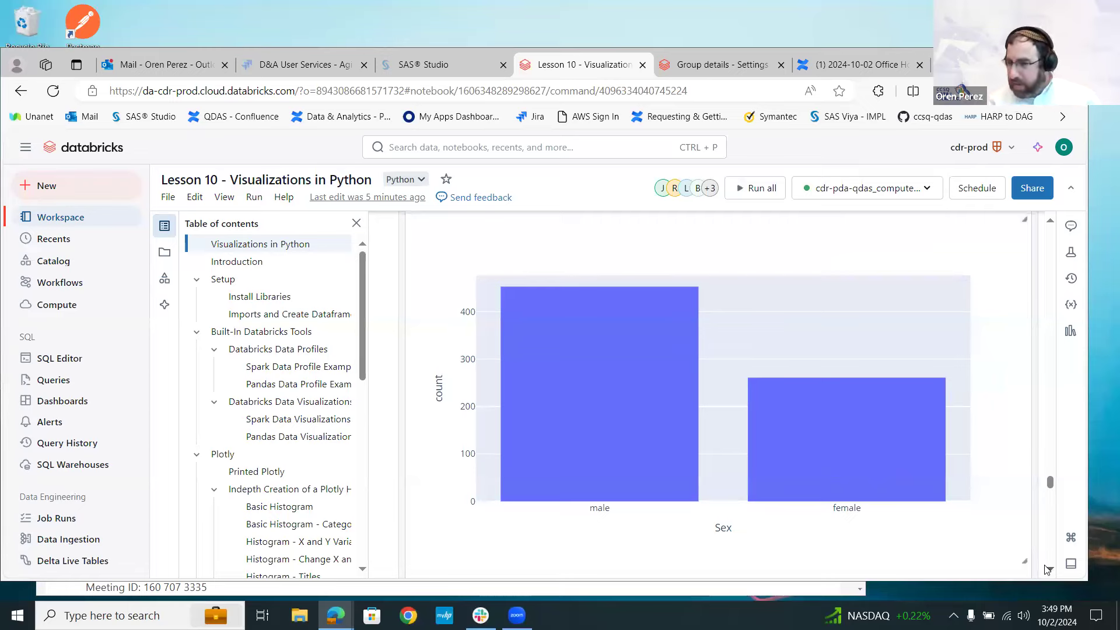
scroll(1047, 578, down, 5)
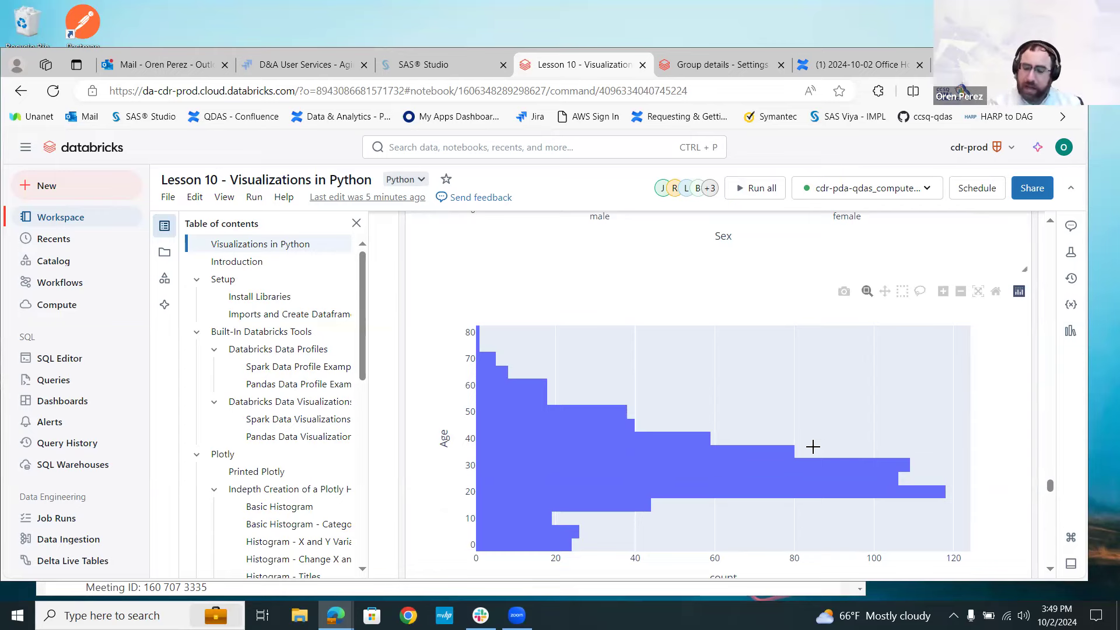
scroll(1051, 572, down, 5)
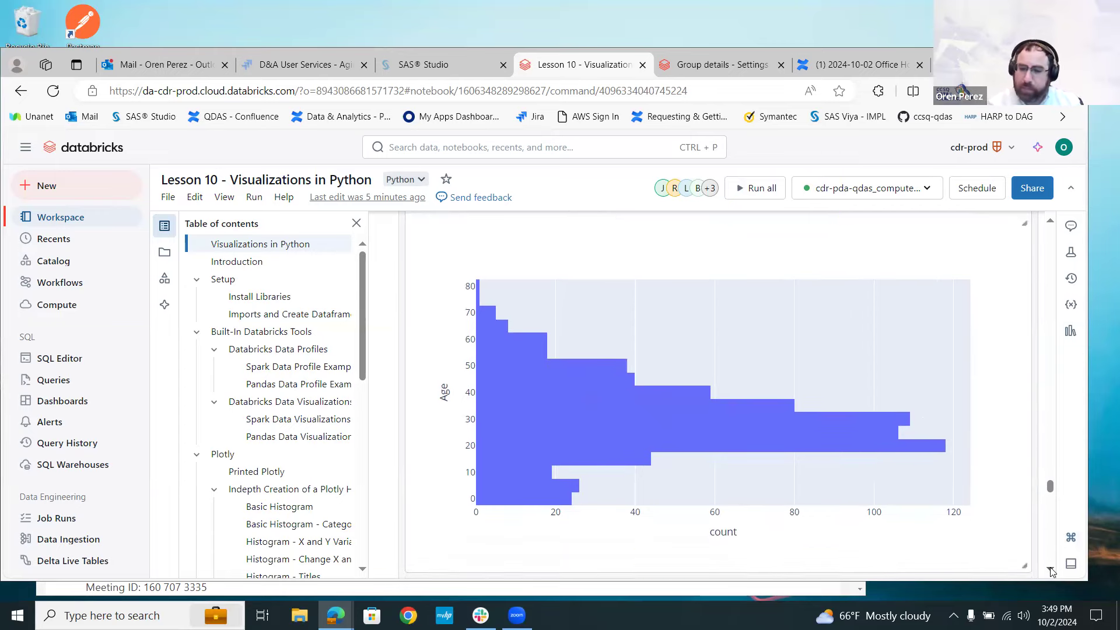
Read the Histogram - Histnorm code with histnorm='probability' and inspect the bars of the Probability Density of Fare chart.
scroll(1051, 571, down, 2)
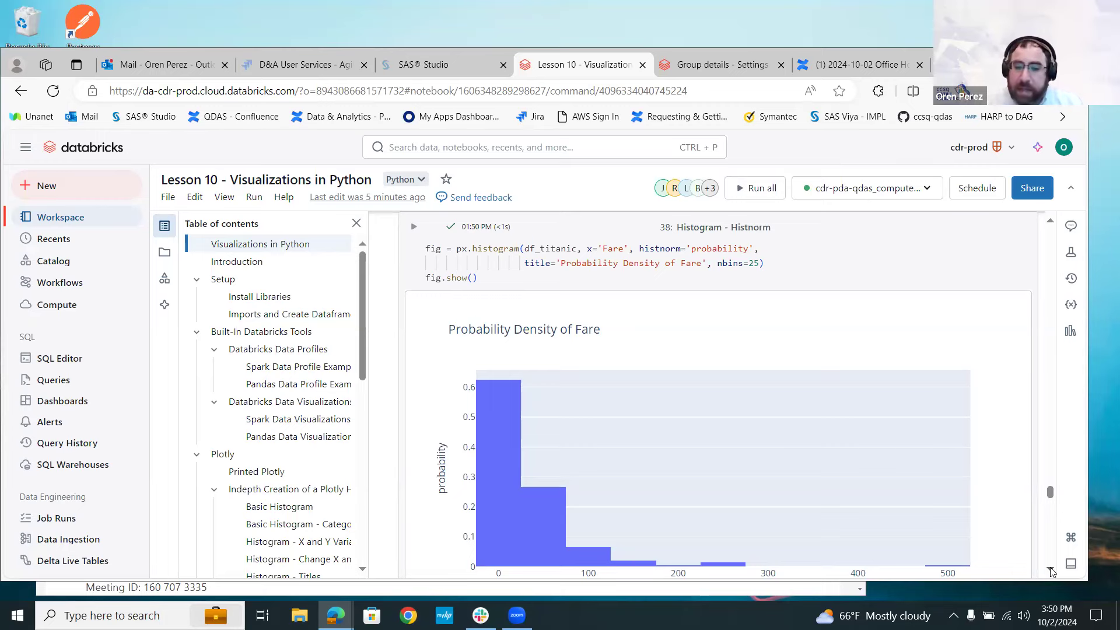
scroll(1052, 571, down, 1)
mouse_move(493, 408)
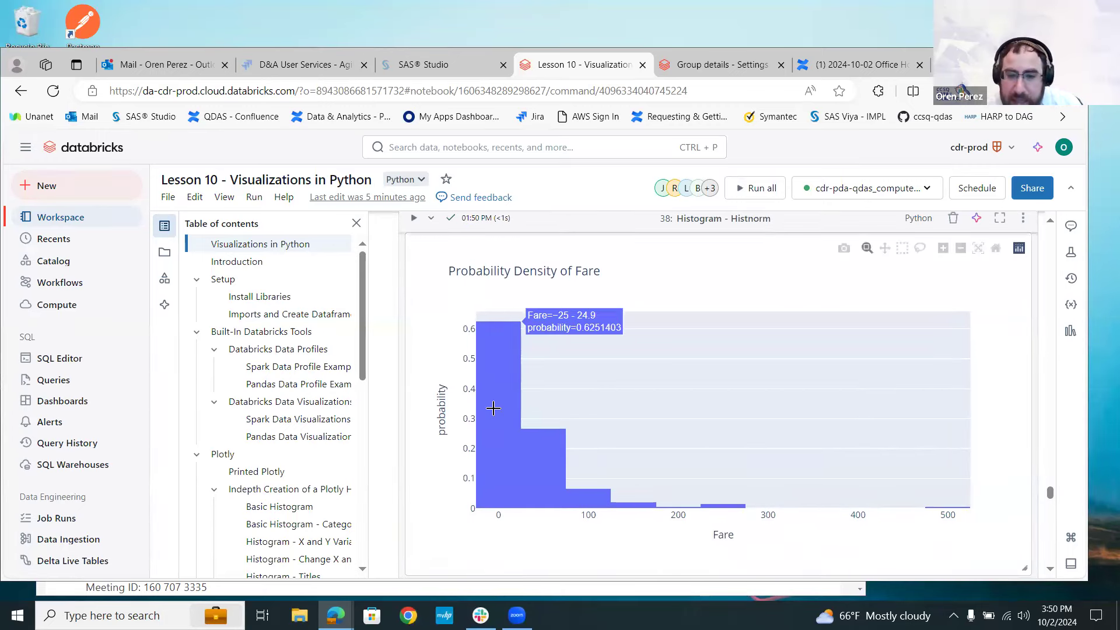
mouse_move(537, 438)
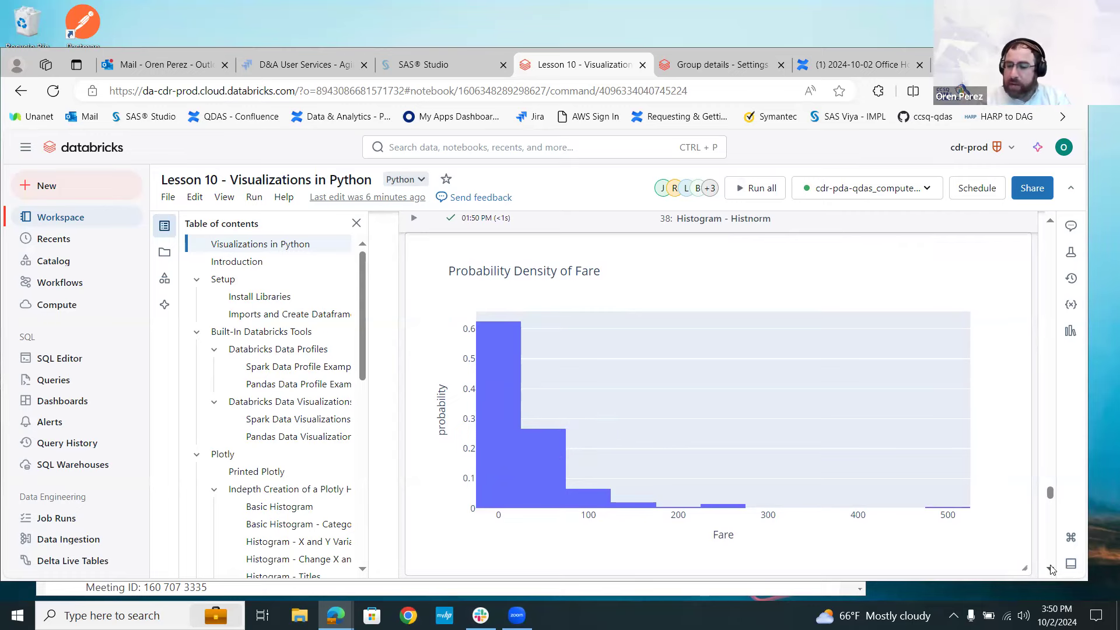
Preview the Histogram - Download code and locate the image download option on the Probability Density of Fare chart.
scroll(1043, 570, down, 5)
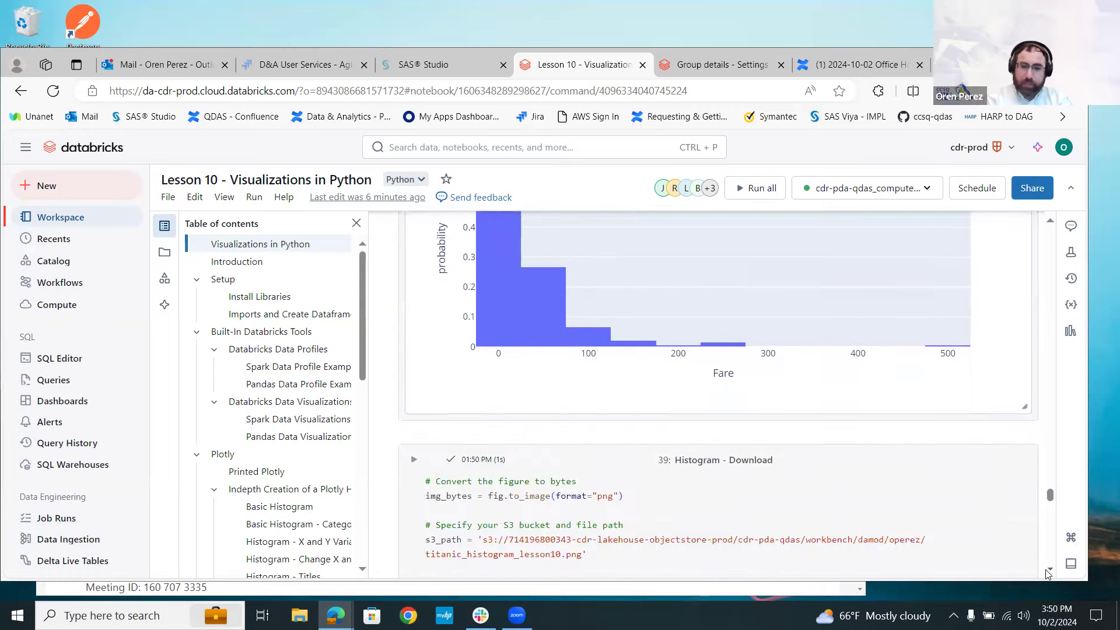
scroll(1046, 573, down, 1)
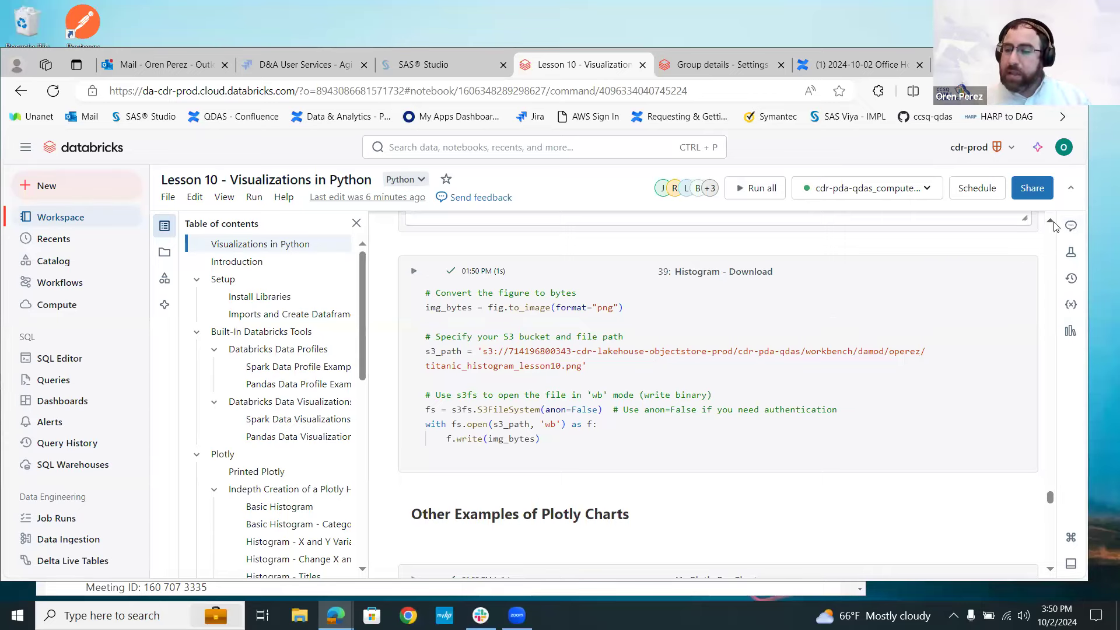
scroll(1054, 226, up, 5)
scroll(1054, 225, up, 2)
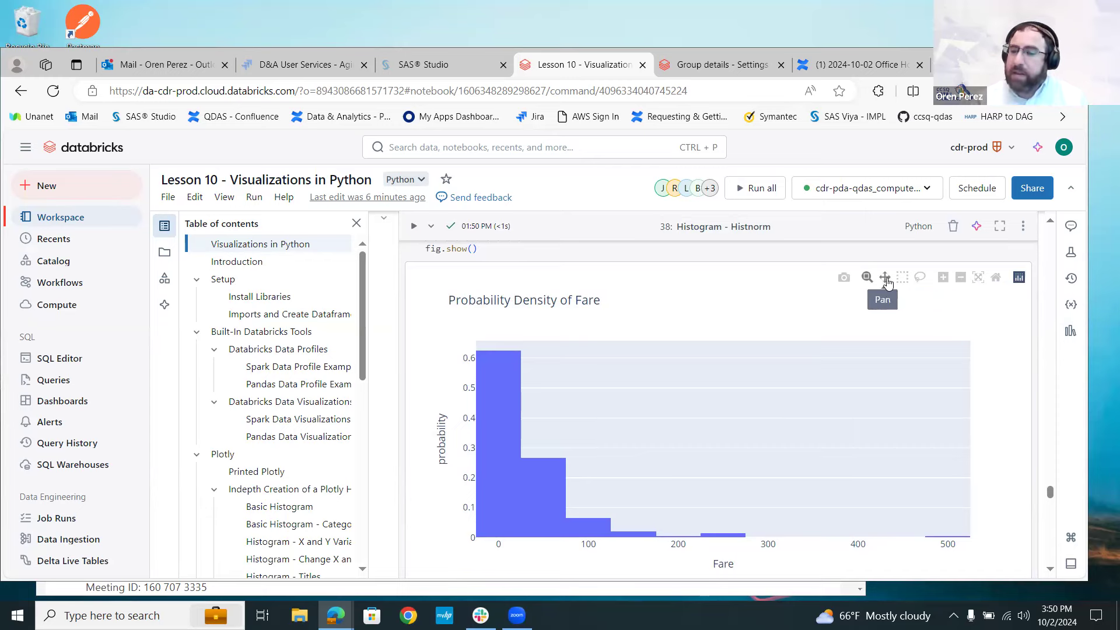
click(844, 278)
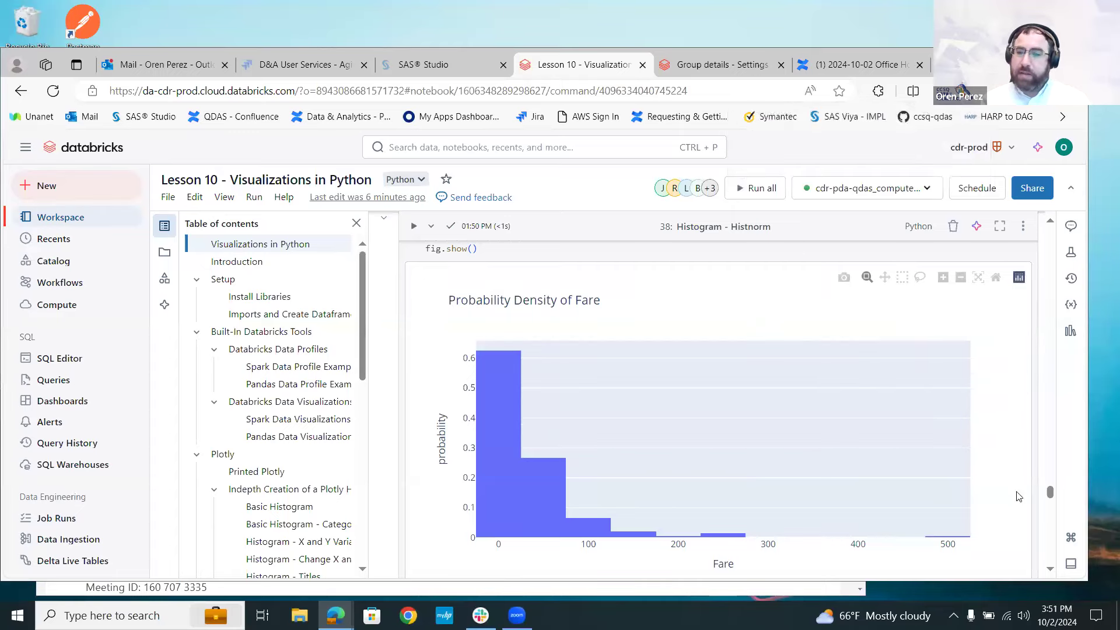
Run the Histogram - Download cell to write the figure as titanic_histogram_lesson10.png to the S3 bucket.
scroll(1053, 579, down, 5)
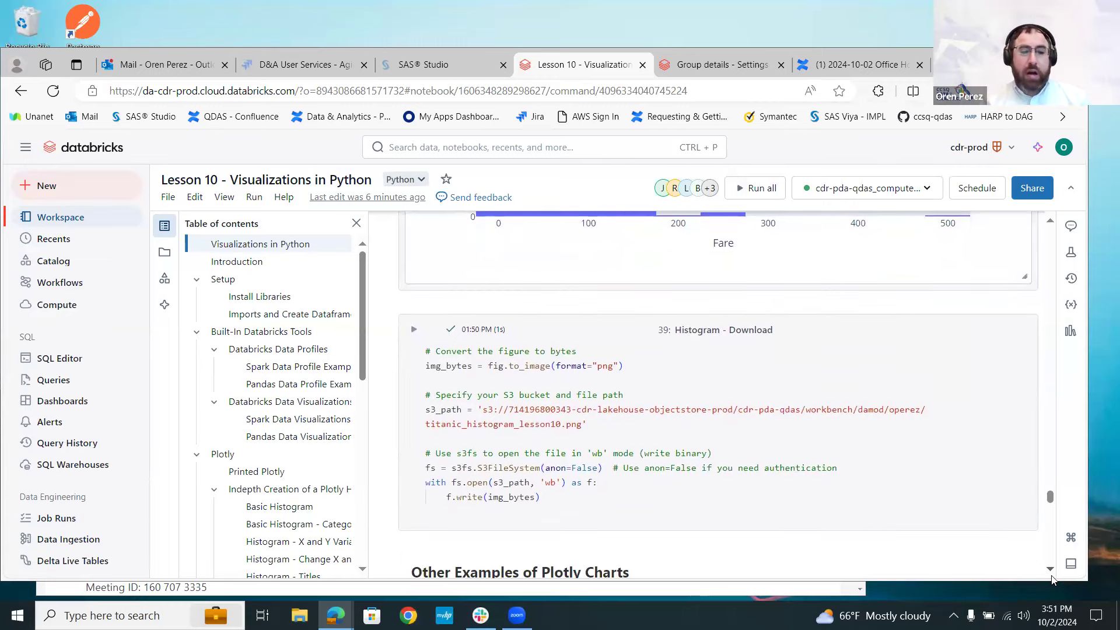
click(780, 425)
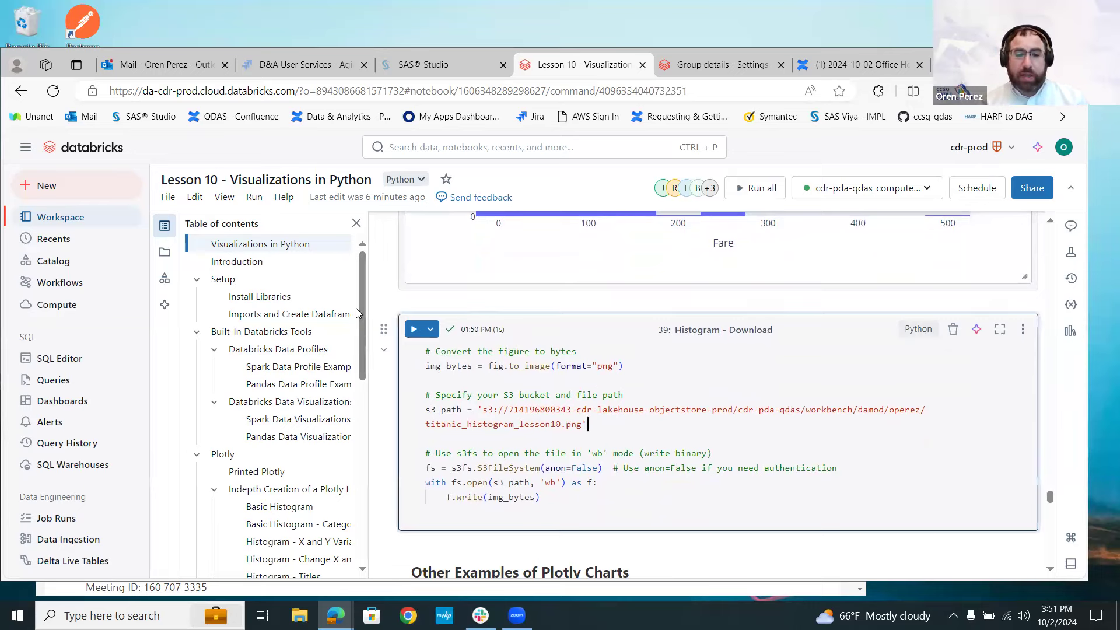
drag(360, 314, 392, 437)
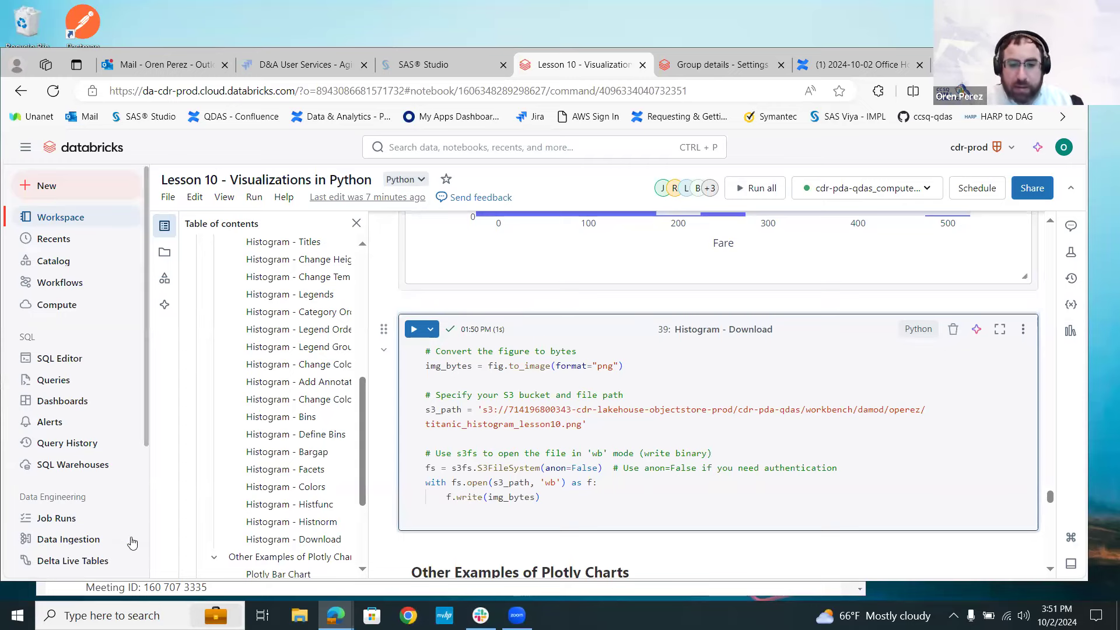
click(416, 334)
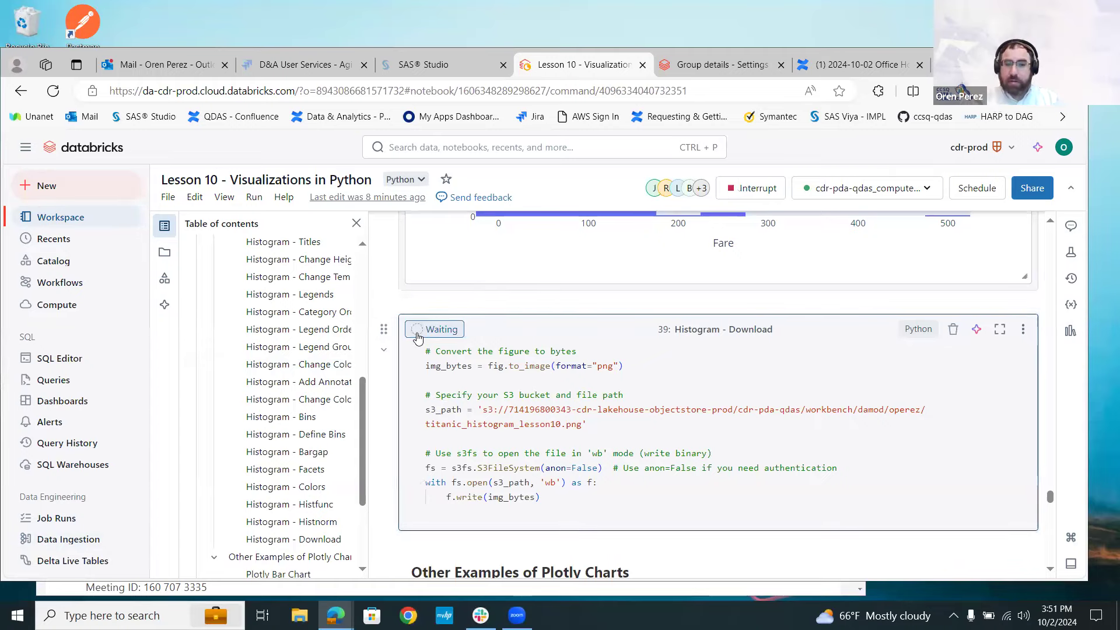
Switch to SAS Studio, re-enter the timed-out application and return to the Lesson 10 notebook while it loads.
click(420, 62)
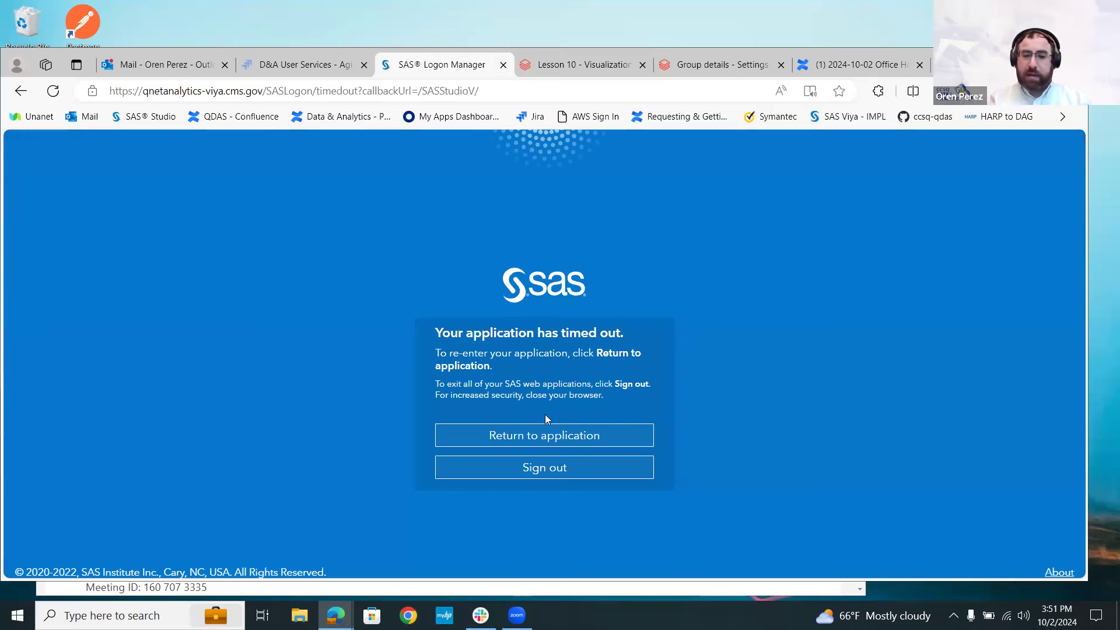
click(546, 434)
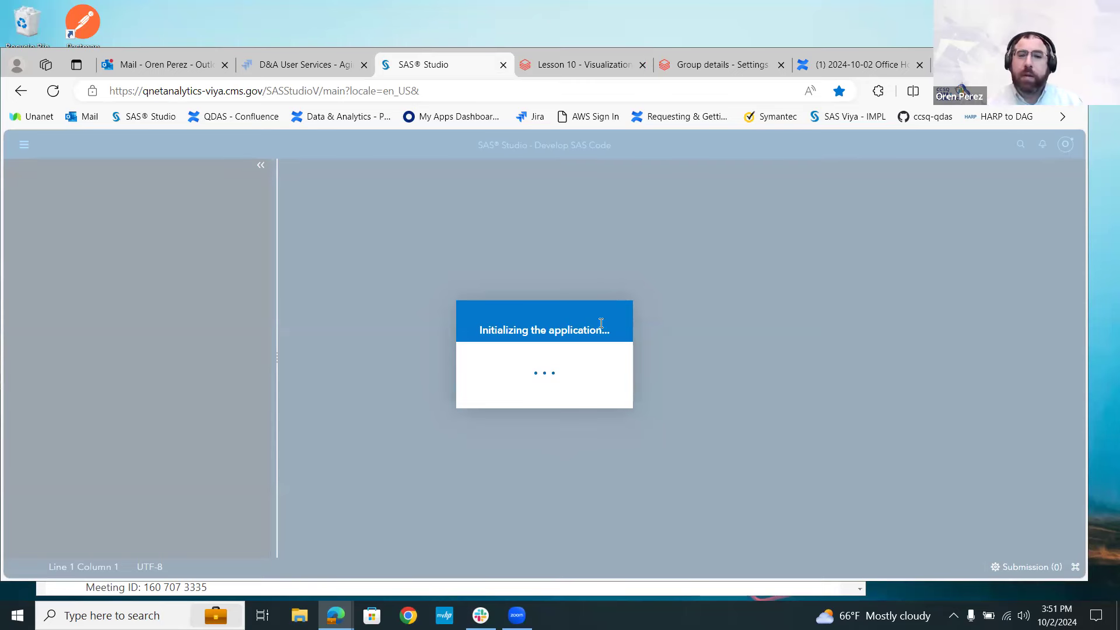
click(543, 68)
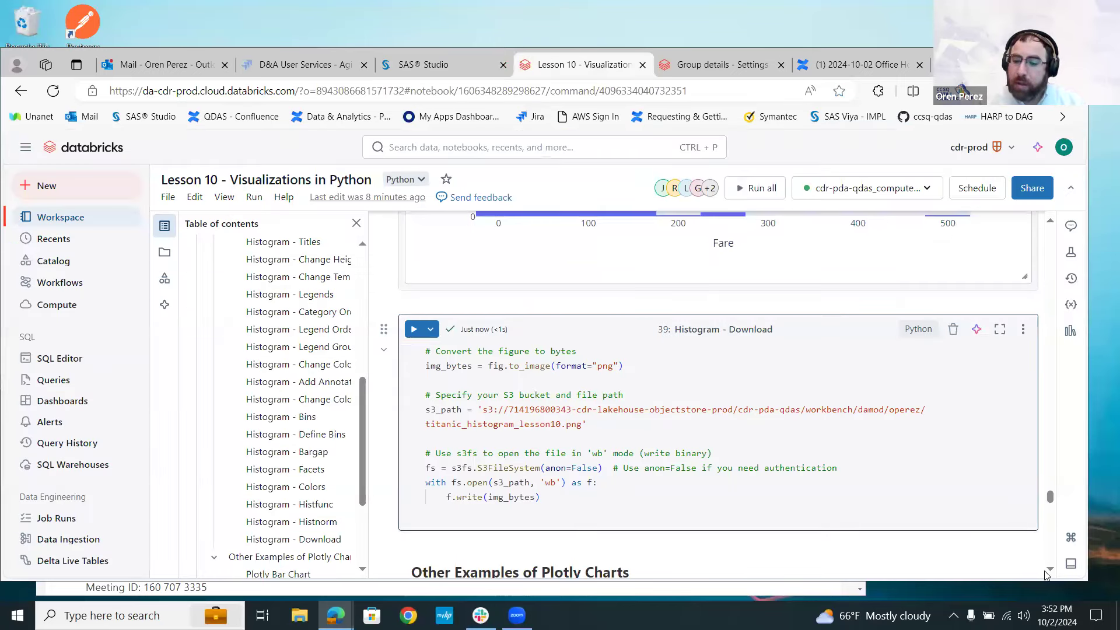
Read the Plotly Bar Chart code with facet_col='Sex' and examine its Survivors By Ticket Class charts.
scroll(1048, 575, down, 5)
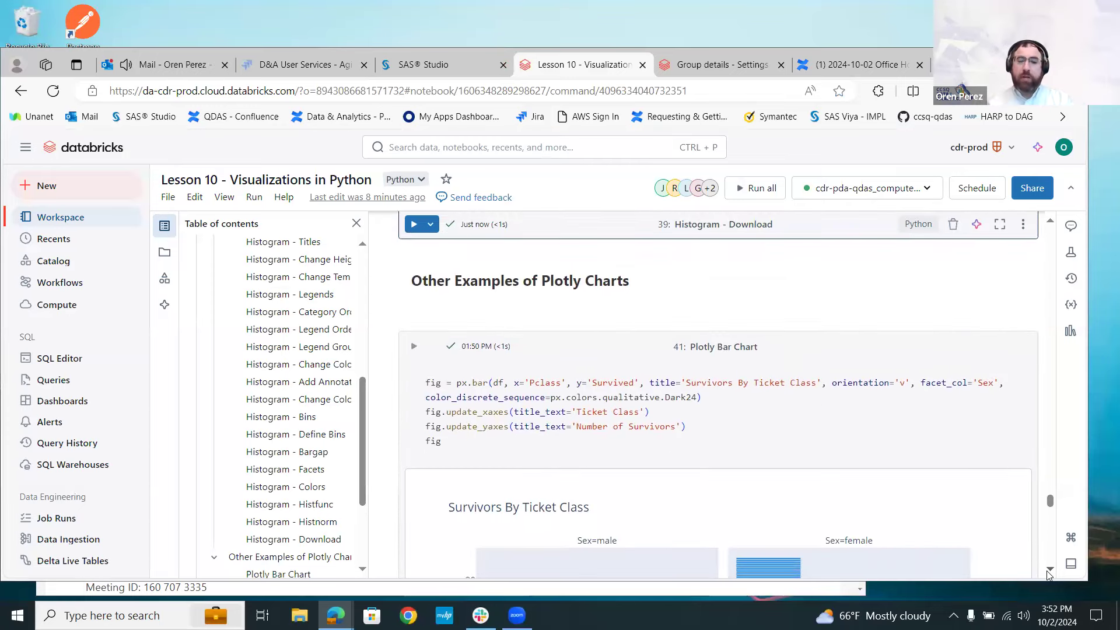
click(1048, 575)
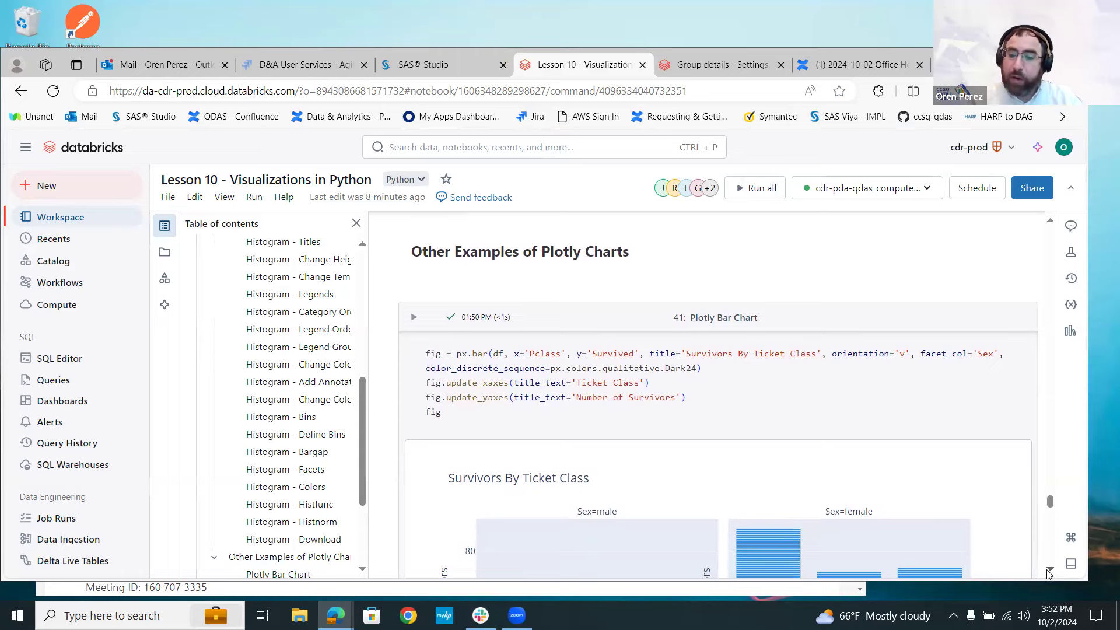
scroll(1048, 573, down, 3)
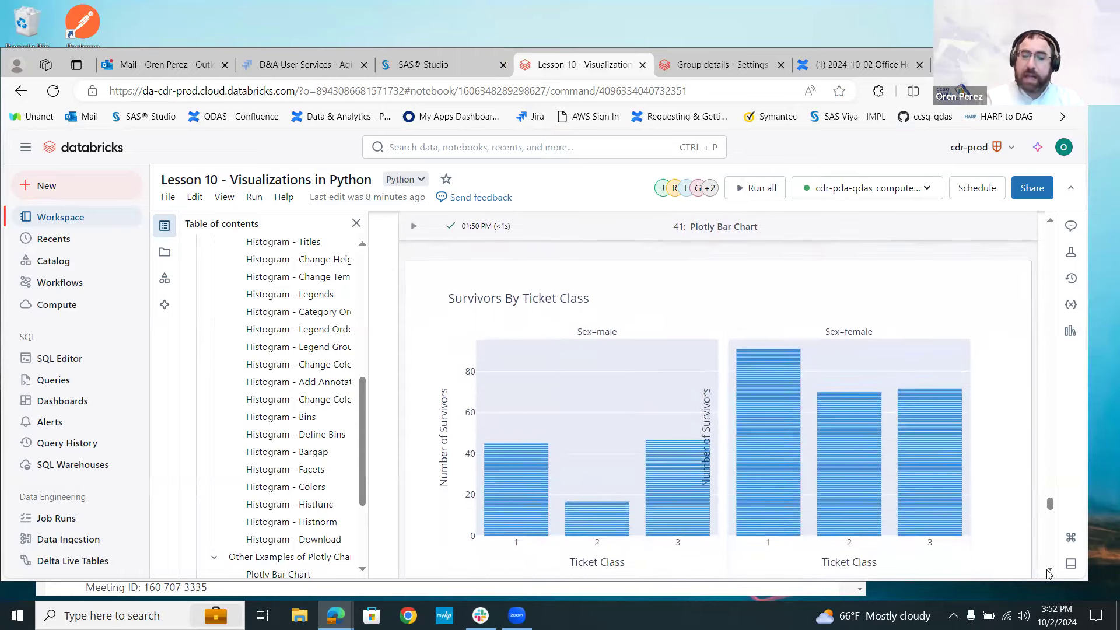
mouse_move(854, 413)
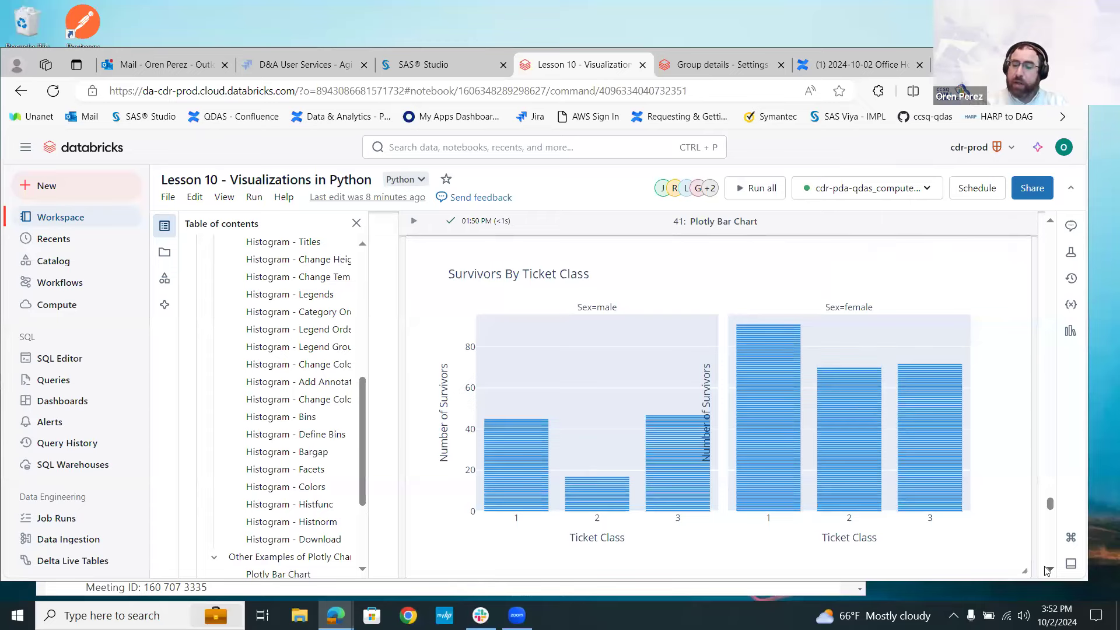
Read the Pie Chart - Hover Text code with its hovertemplate and inspect the hover text on the pie slices.
scroll(1047, 570, down, 1)
scroll(1047, 570, down, 5)
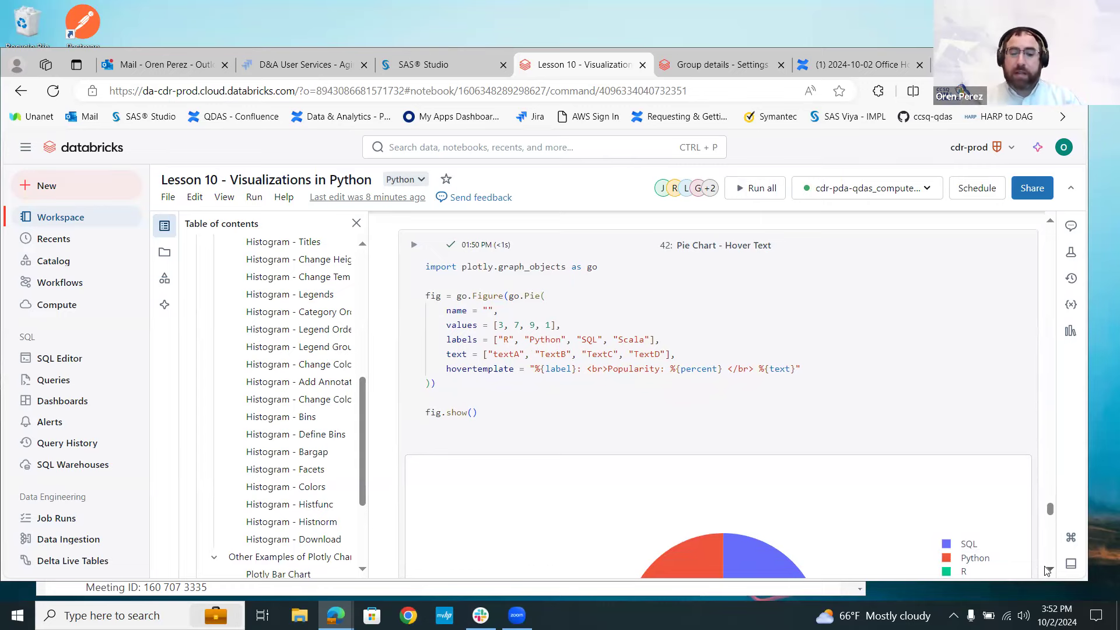
scroll(1047, 571, down, 4)
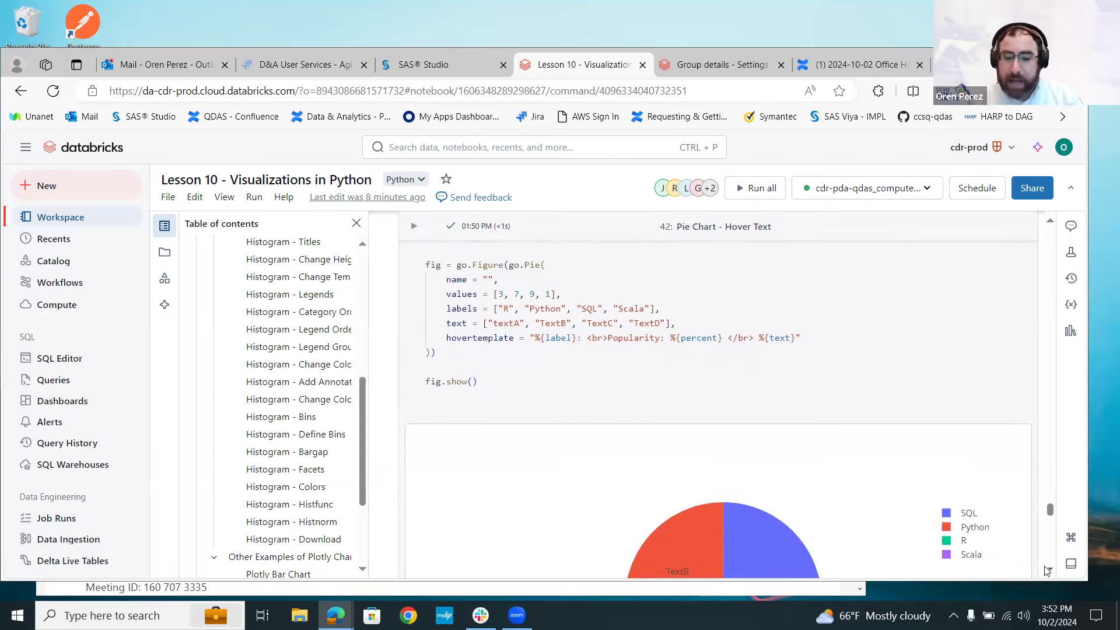
mouse_move(746, 412)
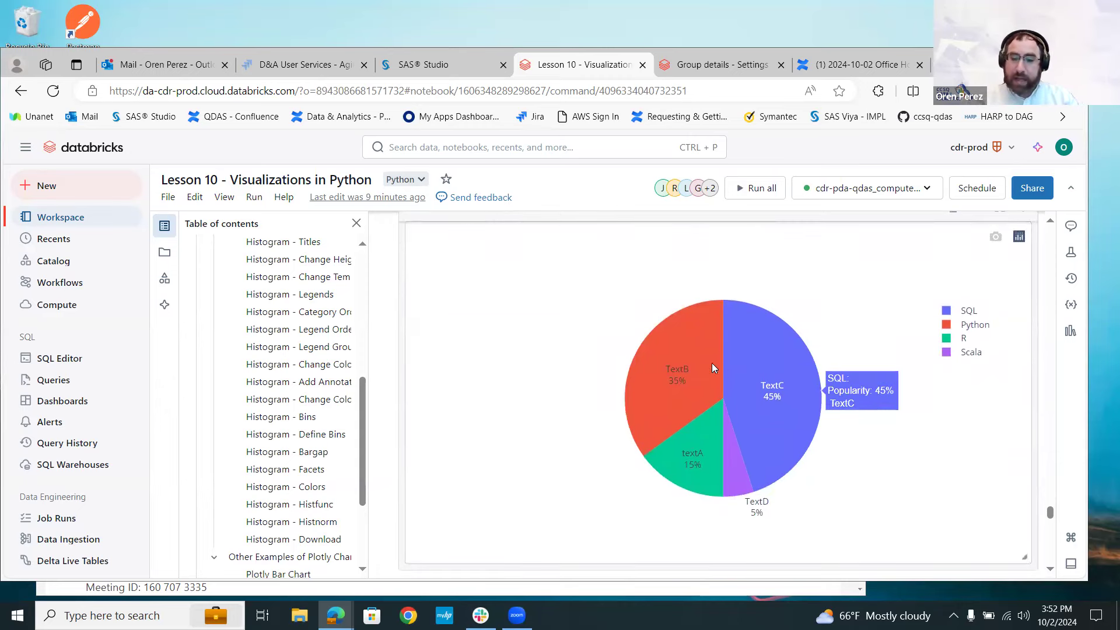
mouse_move(733, 489)
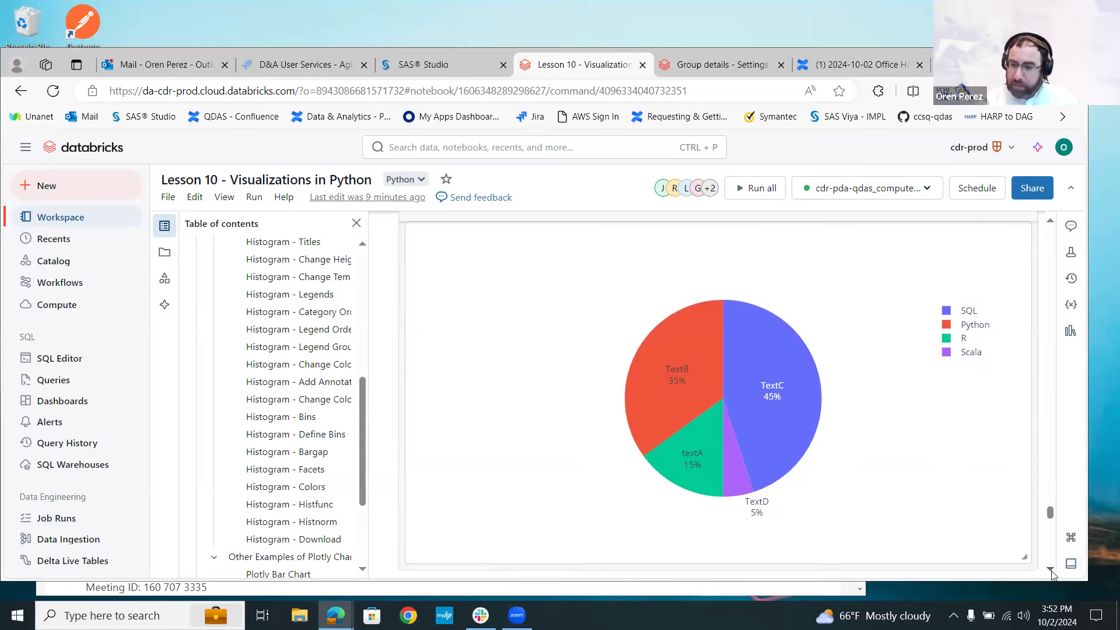
Read the Combo Graph code with marginal='box' and inspect the box plot points above the Fare Distribution histogram.
scroll(1047, 571, down, 3)
scroll(1046, 575, down, 3)
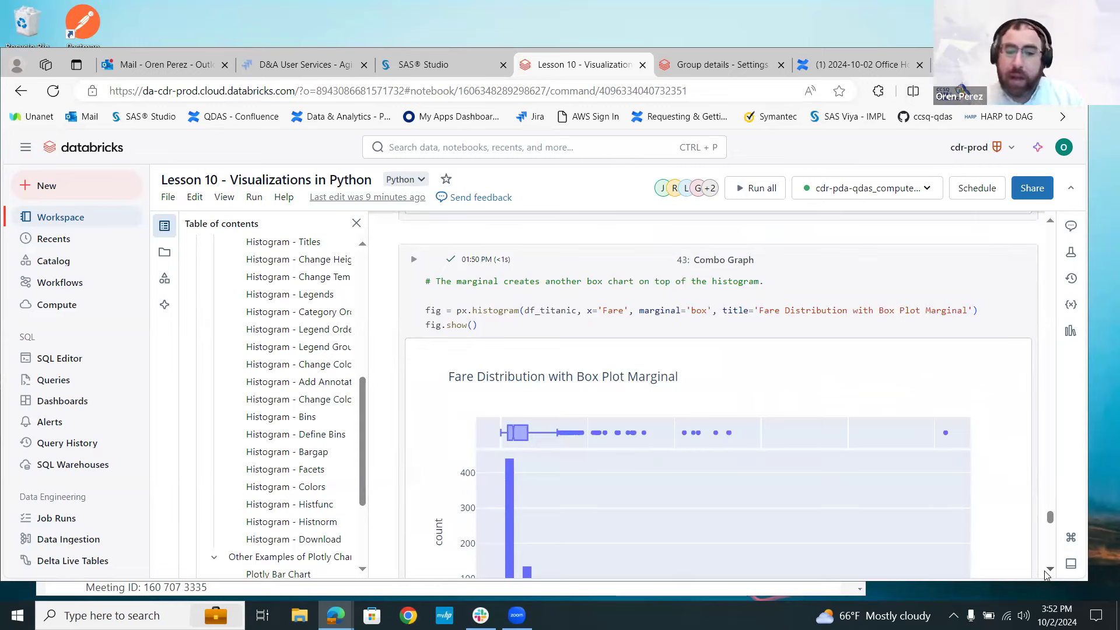
scroll(1046, 575, down, 1)
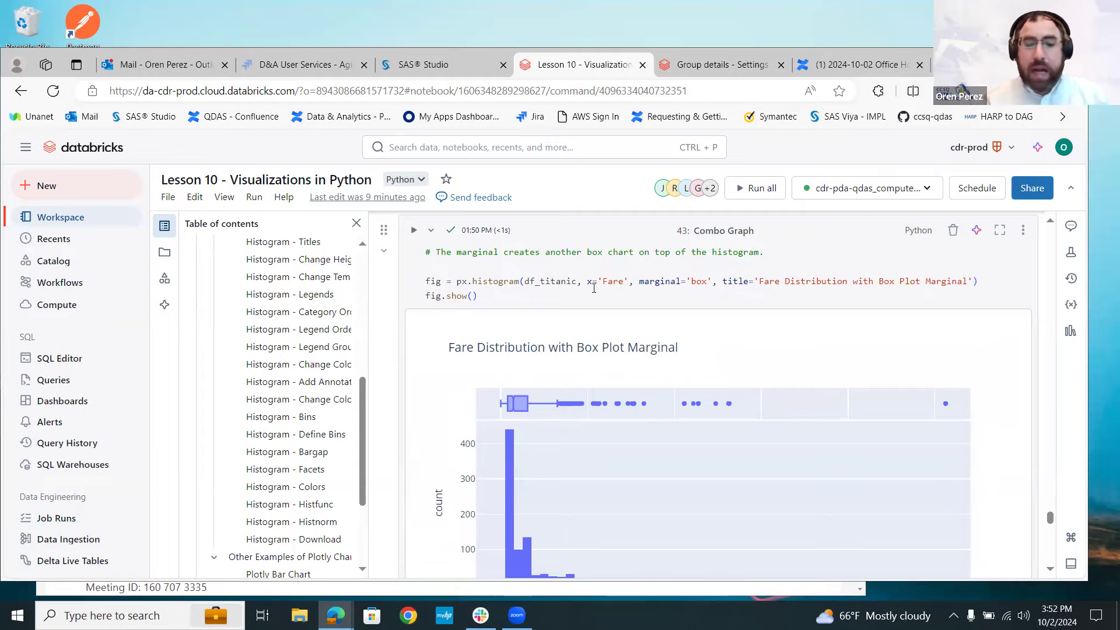
mouse_move(619, 403)
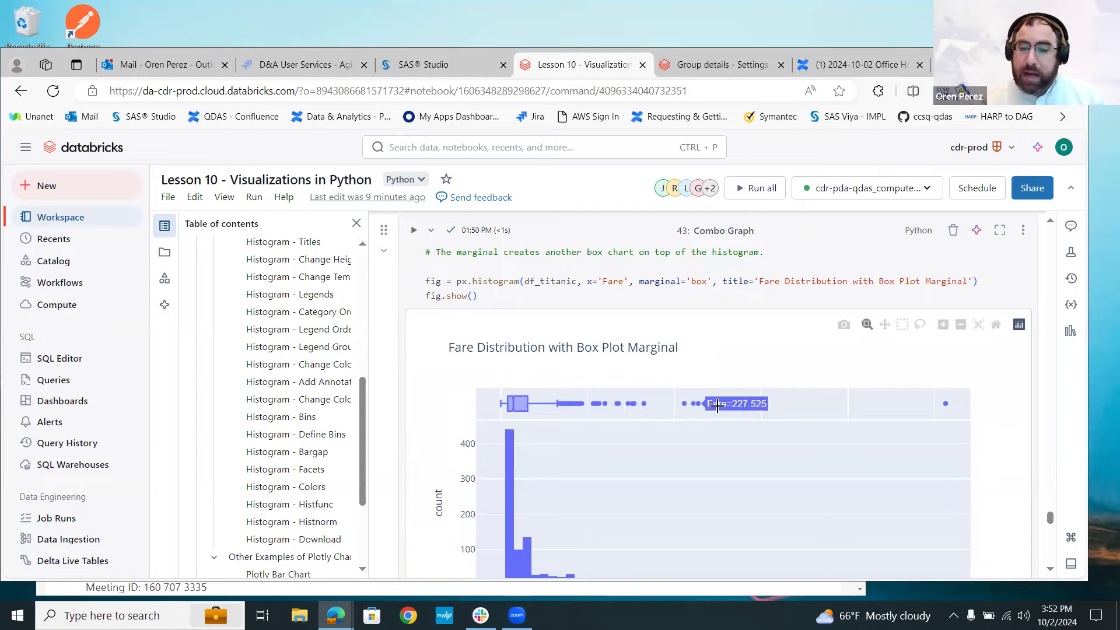
Switch to SAS Studio, locate titanic_histogram_lesson10.png in the workspace files and check which file actions it offers.
click(437, 67)
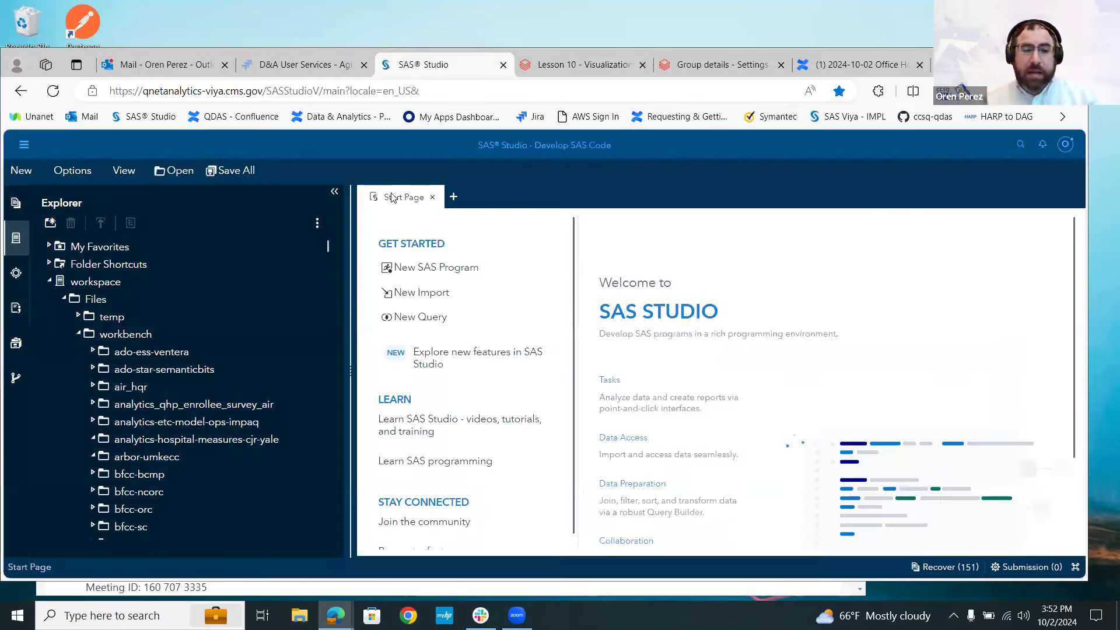
drag(330, 246, 349, 311)
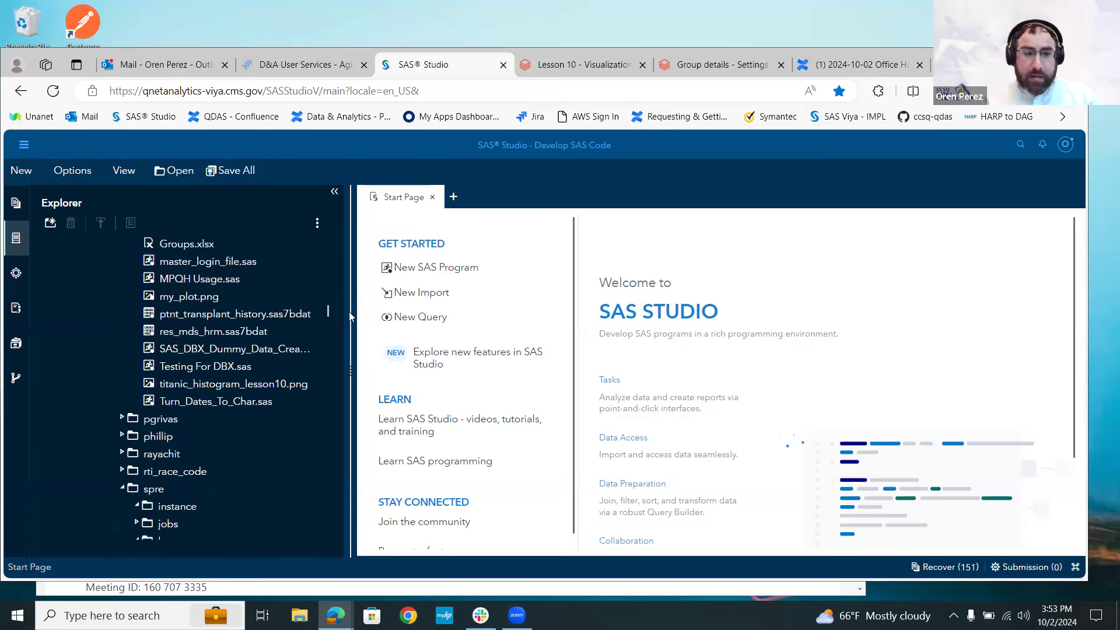
click(244, 384)
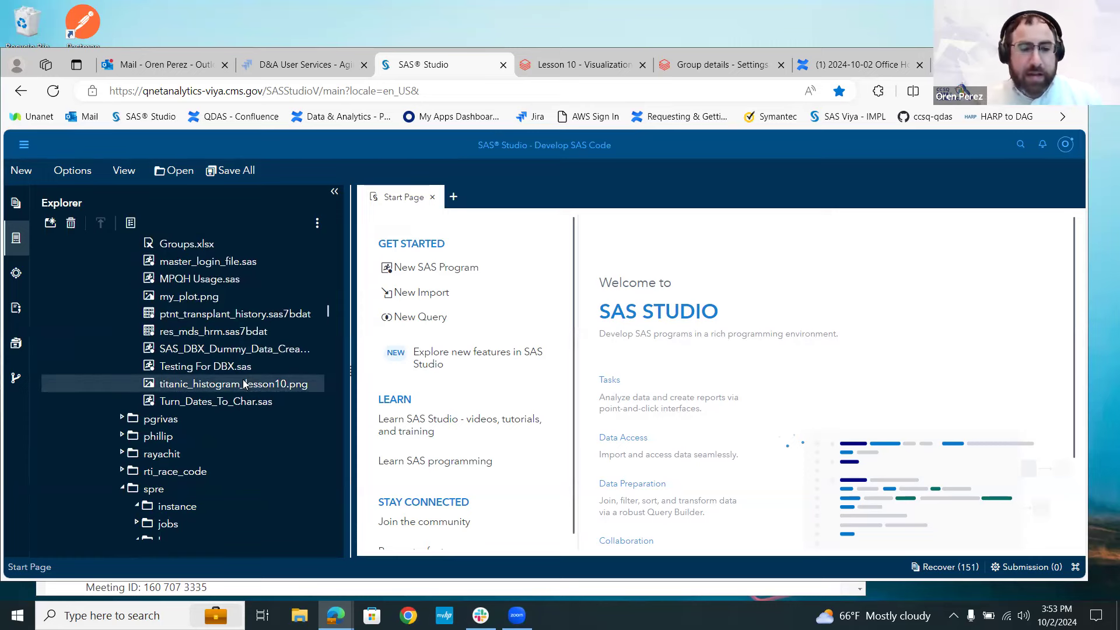
right_click(244, 384)
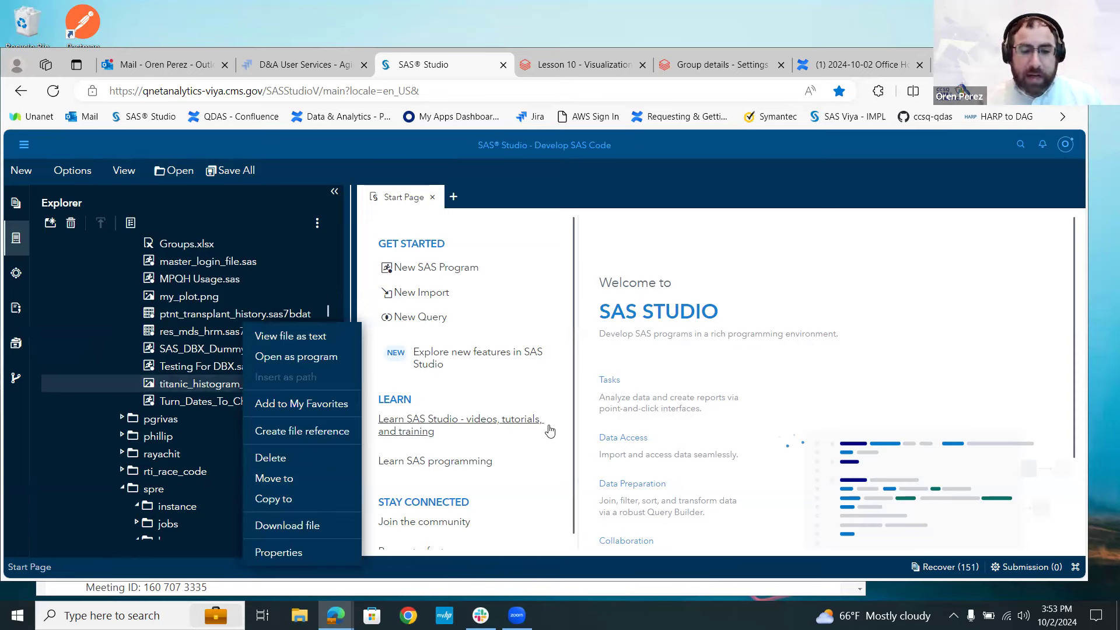
click(713, 441)
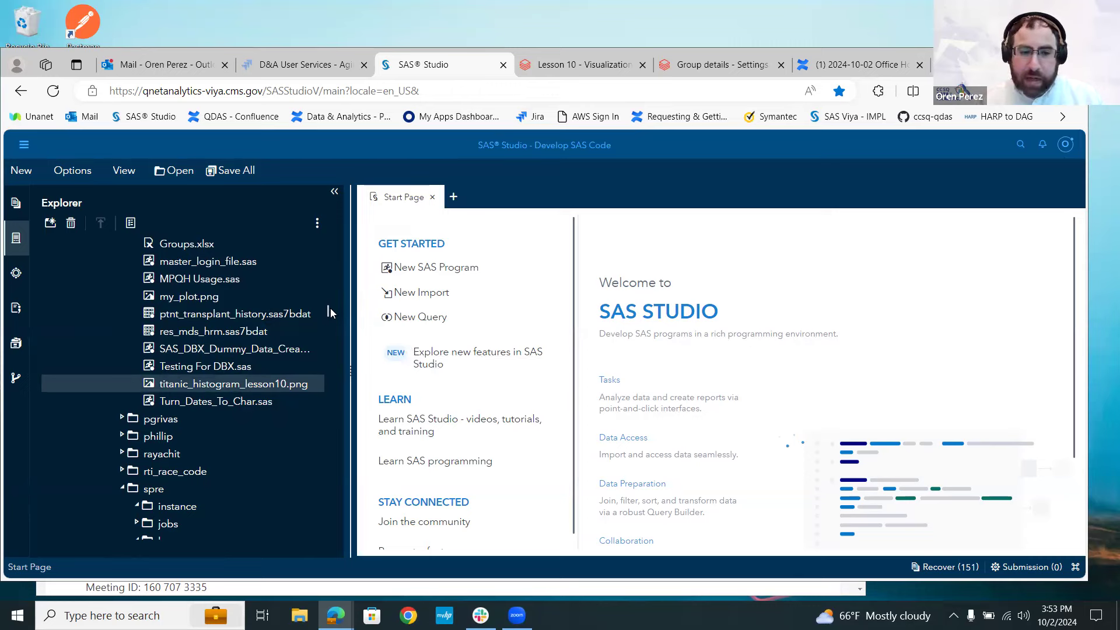
View the file properties of titanic_histogram_lesson10.png, including its location and modification date, and close them without changes.
scroll(328, 308, down, 2)
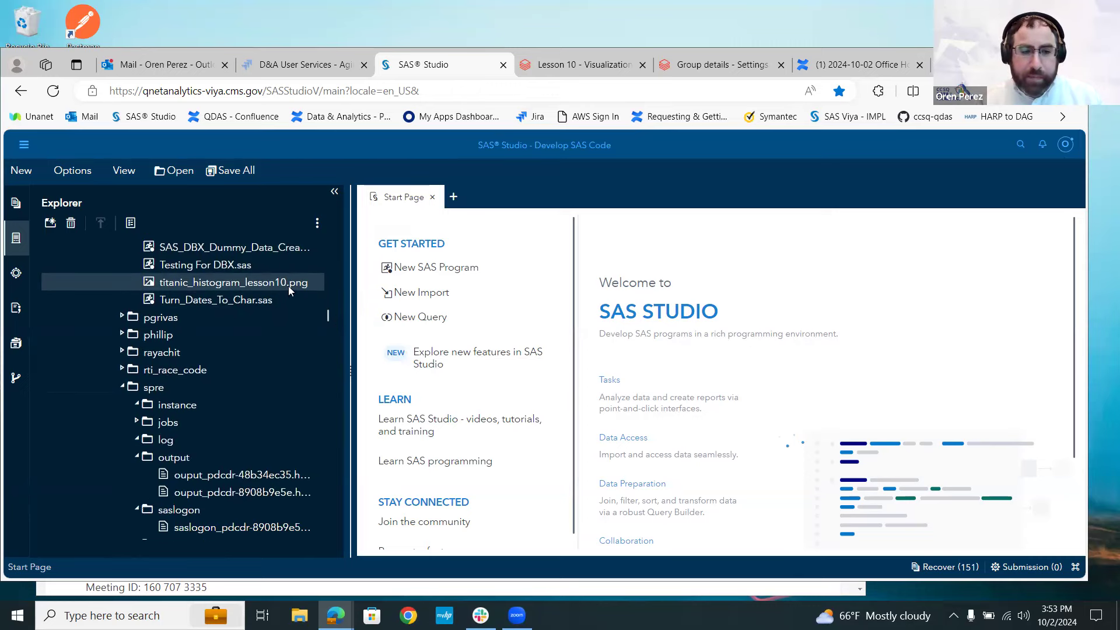
right_click(270, 285)
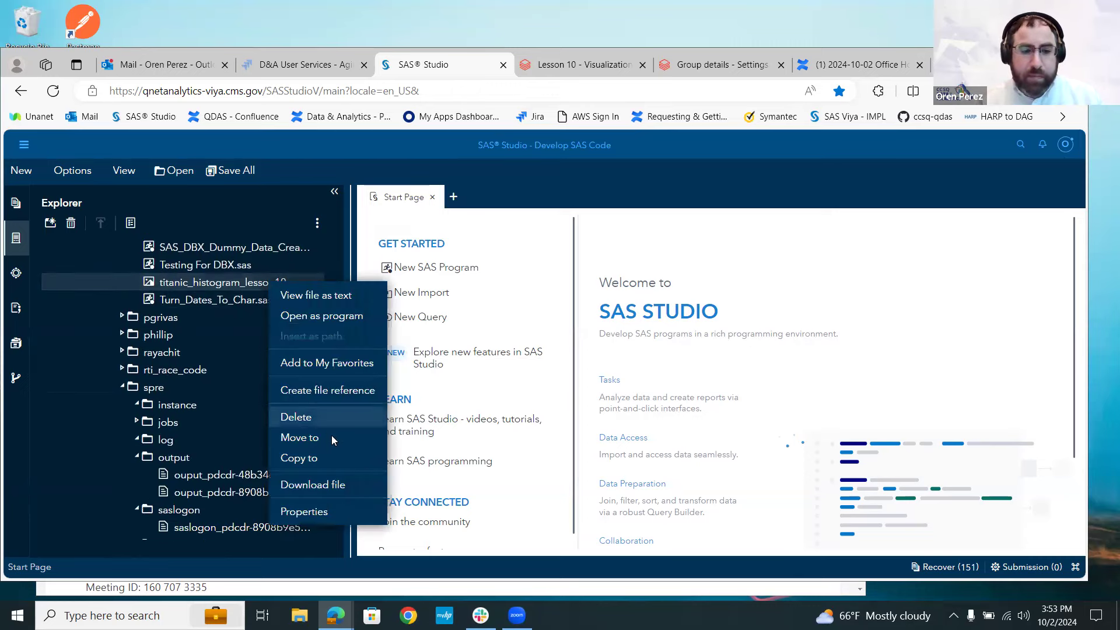
click(329, 511)
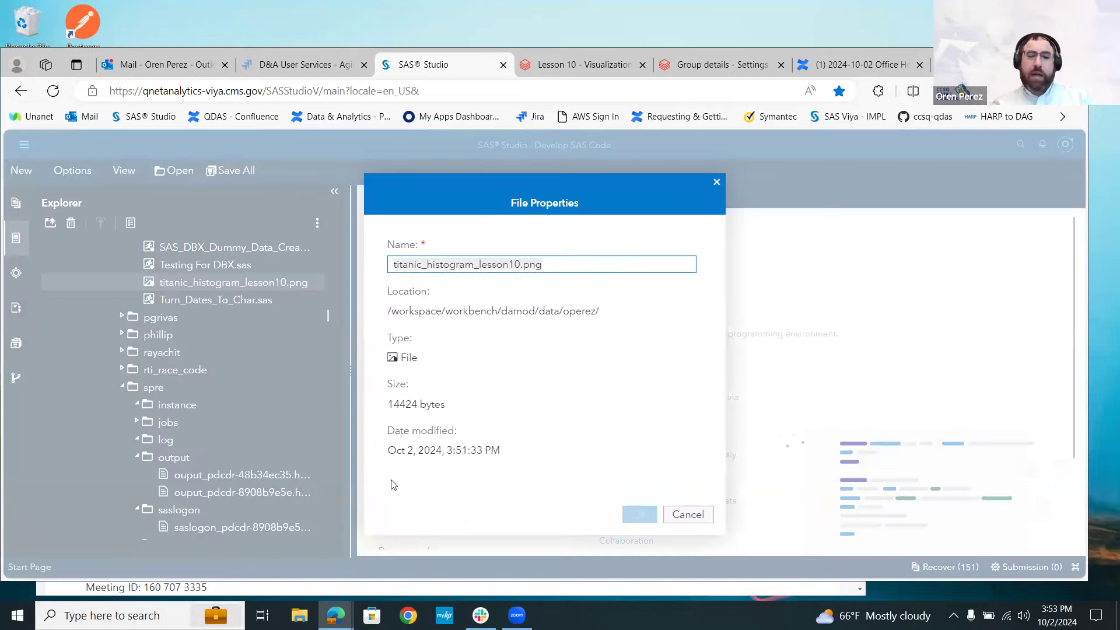
click(698, 519)
Return to the Lesson 10 notebook in Databricks, read the Plotly Animation code and play its animated scatter chart by year.
click(580, 65)
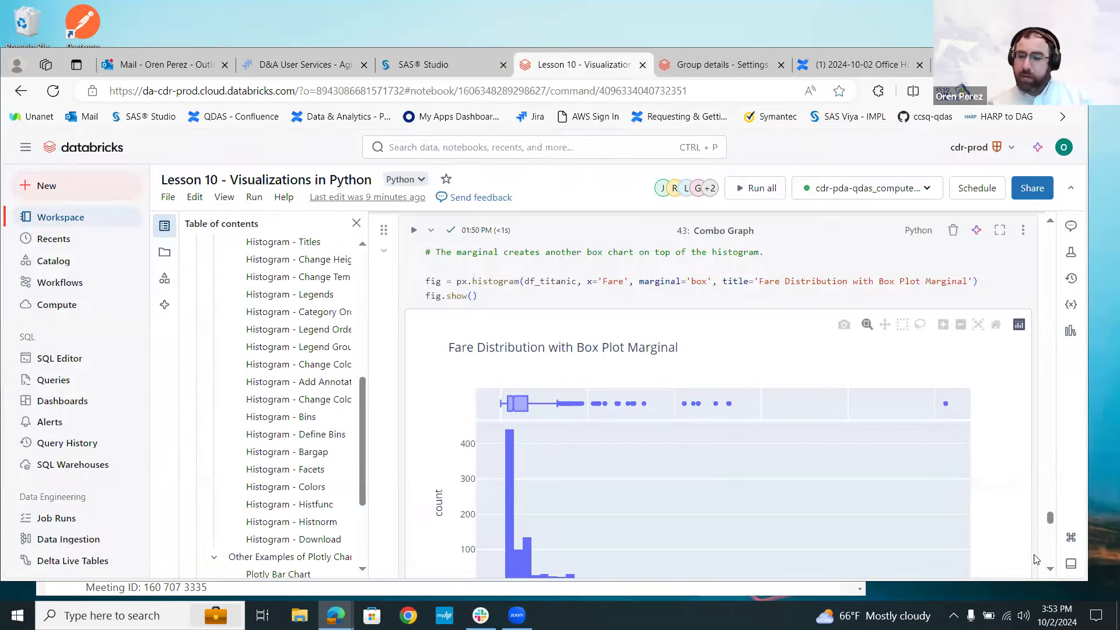
click(1050, 570)
scroll(1051, 571, down, 6)
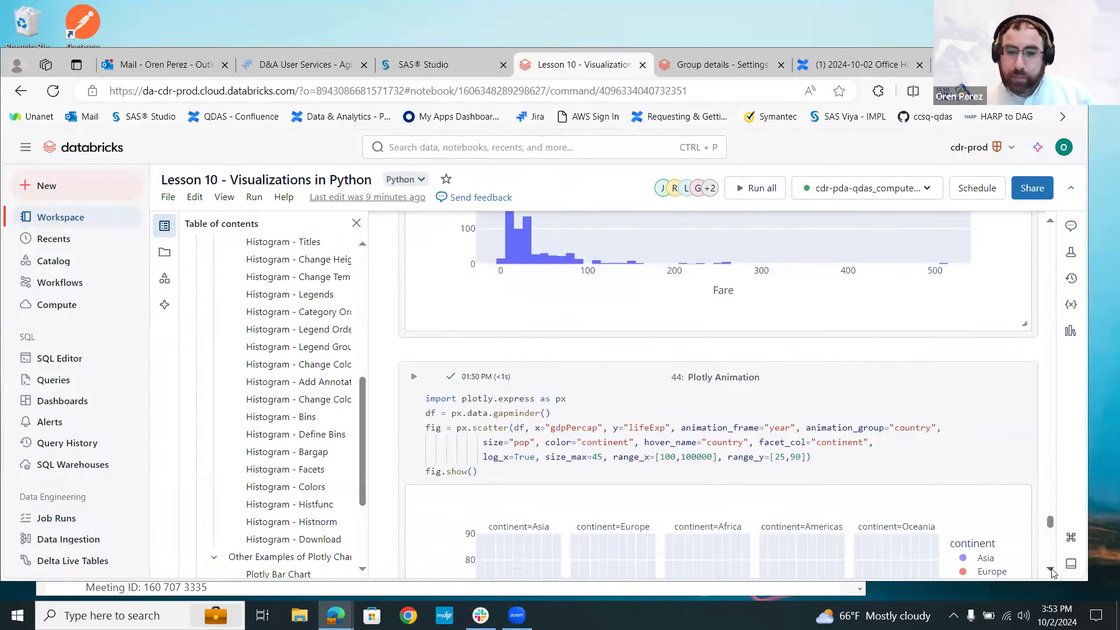
scroll(1051, 572, down, 1)
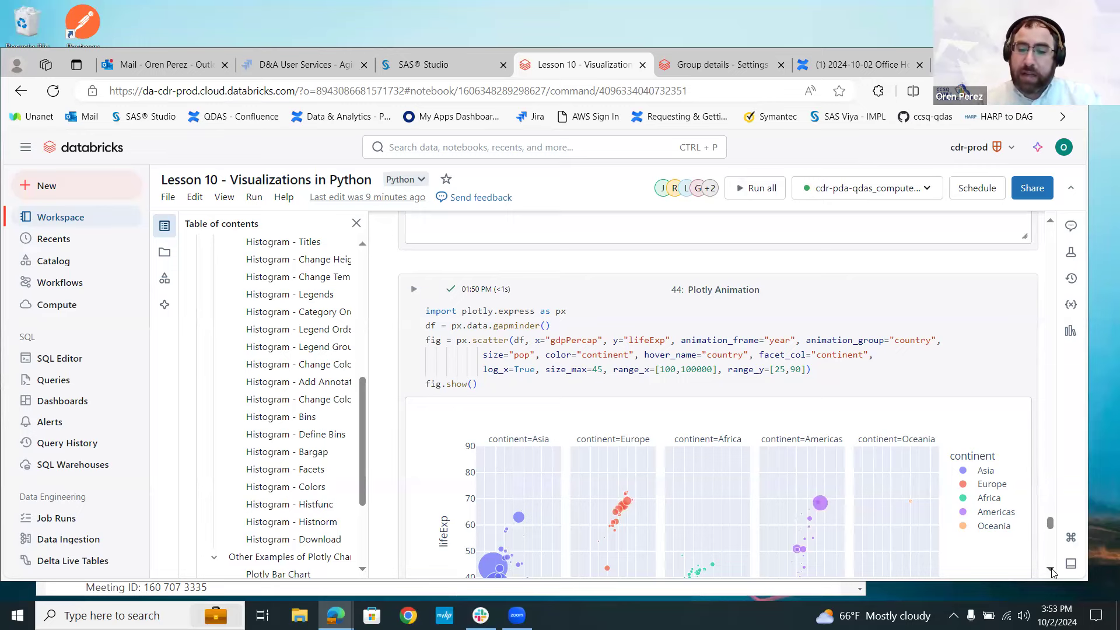
scroll(1051, 573, down, 3)
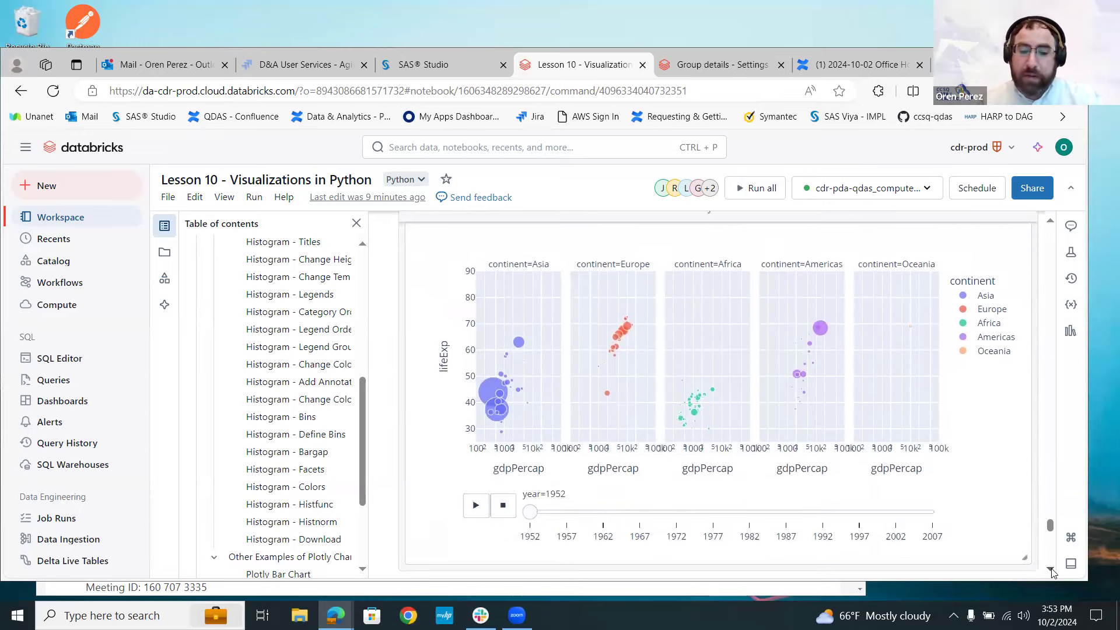
click(476, 507)
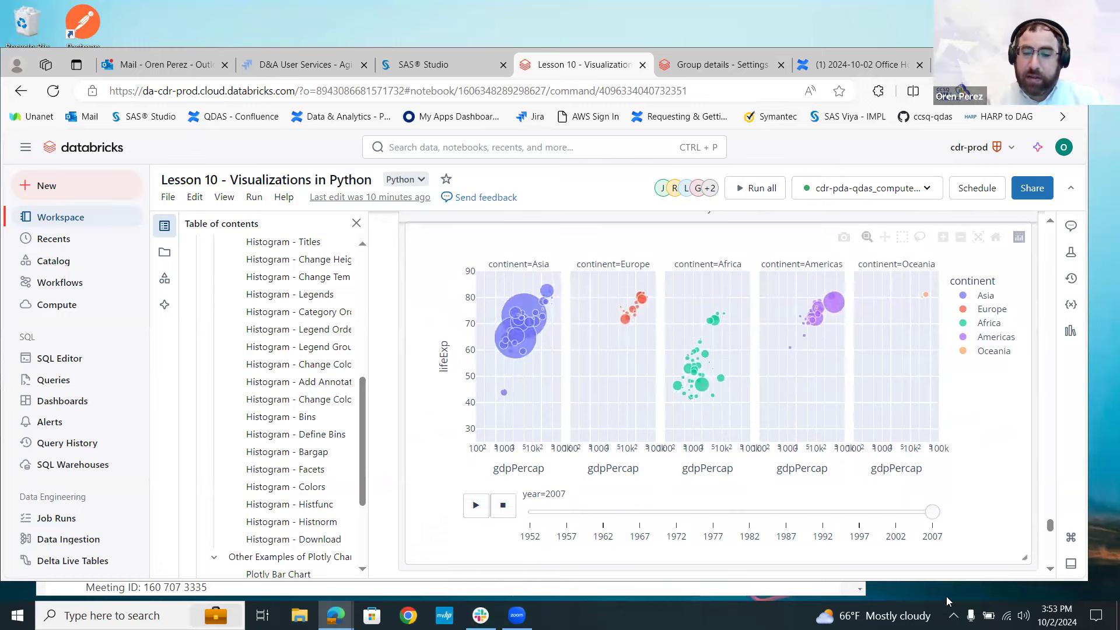
Read the notebook's Conclusions section and continue to the Questions heading below the Plotly Animation chart.
click(1049, 571)
scroll(1050, 575, down, 5)
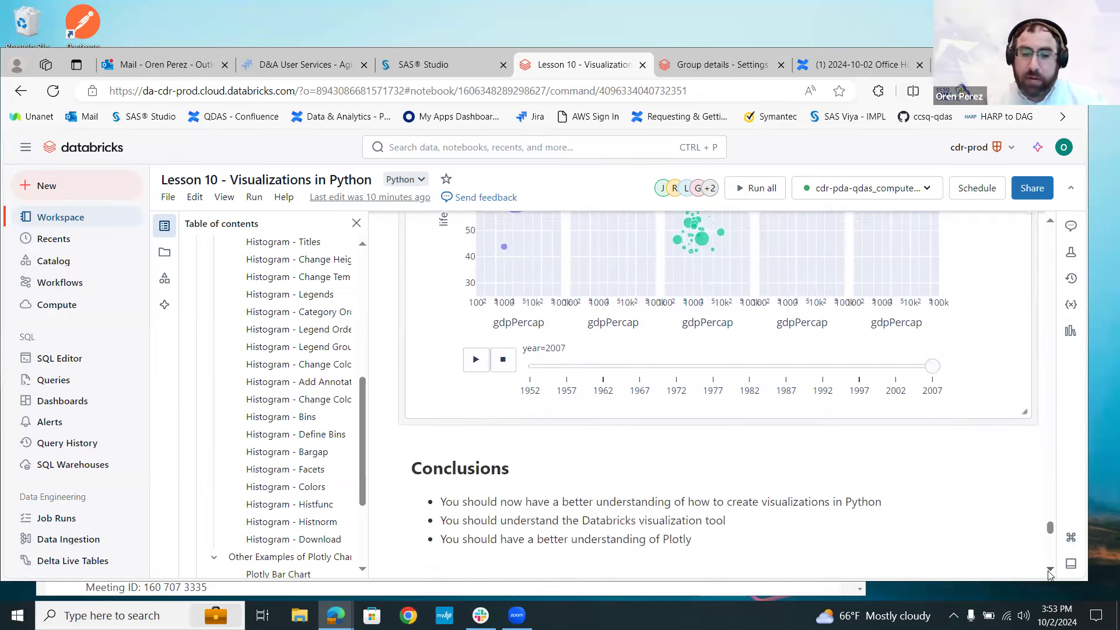
click(1050, 571)
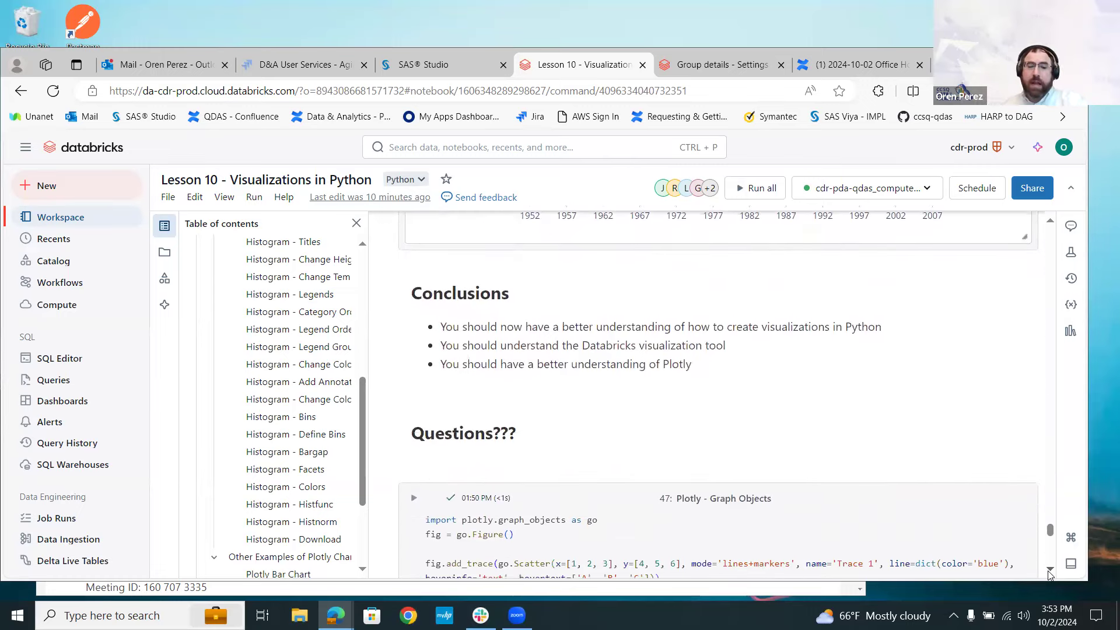